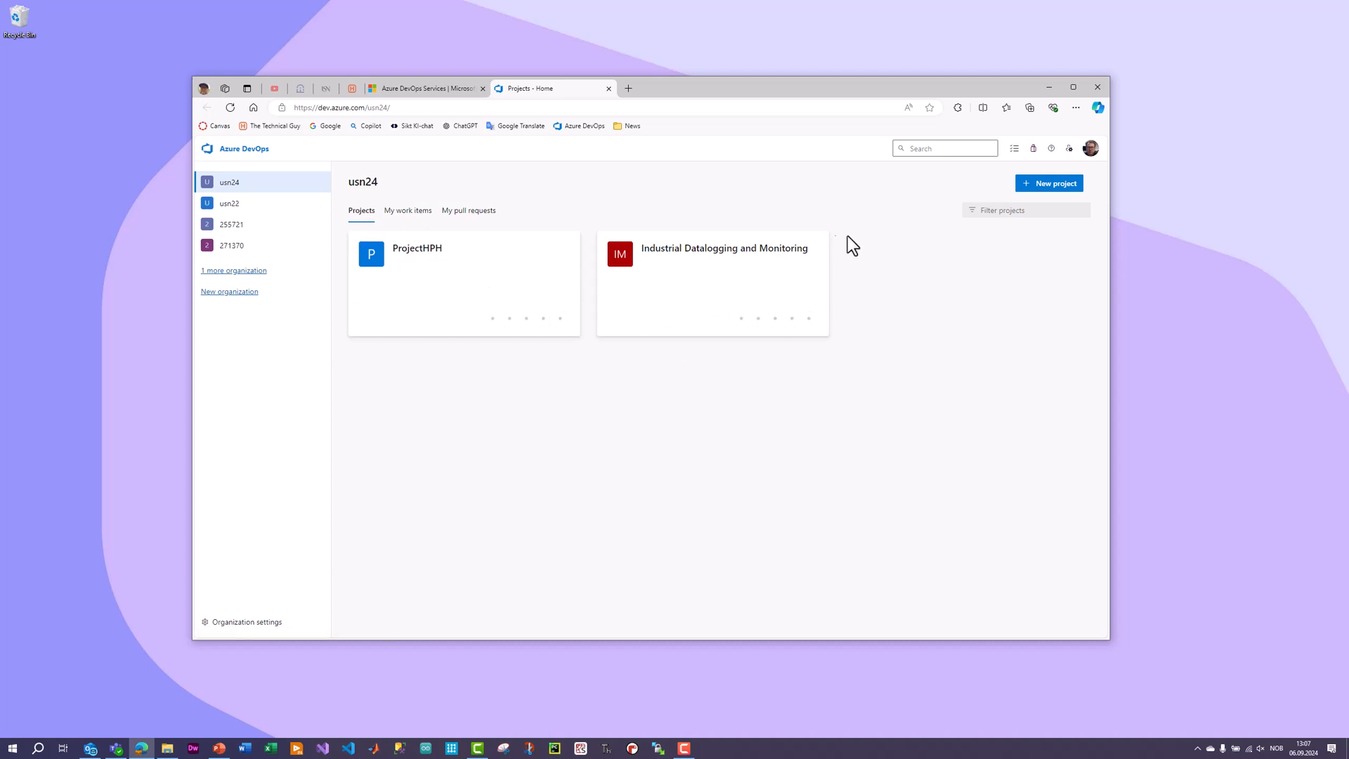
{"action": "left_click", "coordinate": [217, 297]}
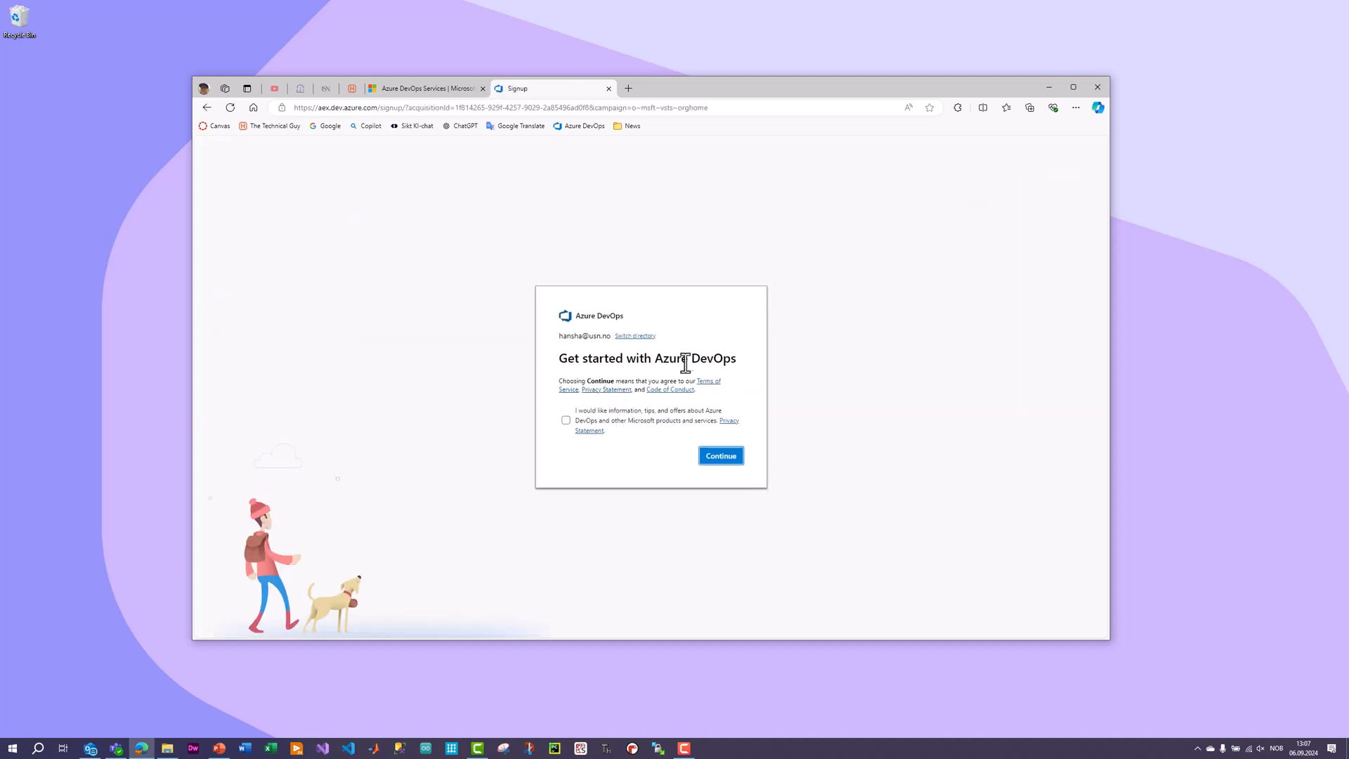
{"action": "left_click", "coordinate": [729, 458]}
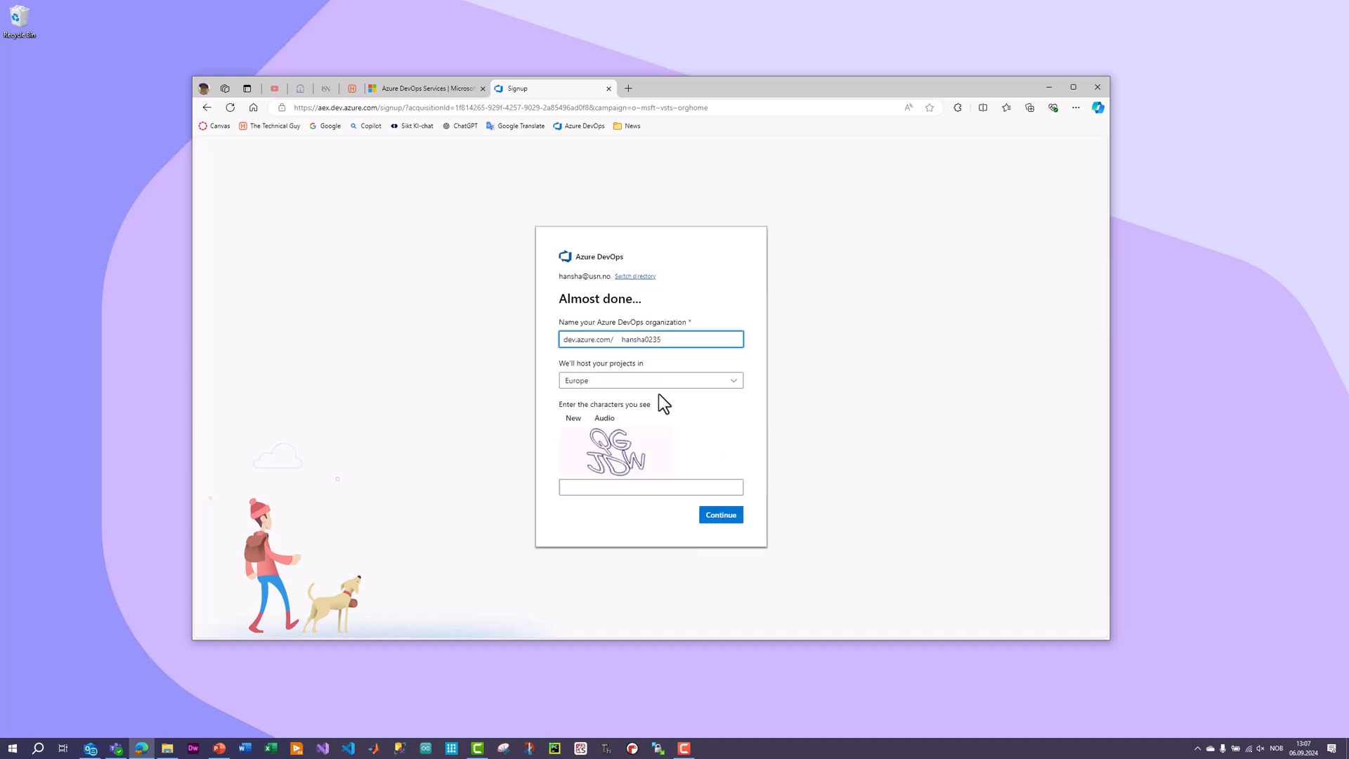
{"action": "double_click", "coordinate": [645, 341]}
{"action": "left_click", "coordinate": [678, 343]}
{"action": "double_click", "coordinate": [650, 341]}
{"action": "left_click", "coordinate": [595, 490]}
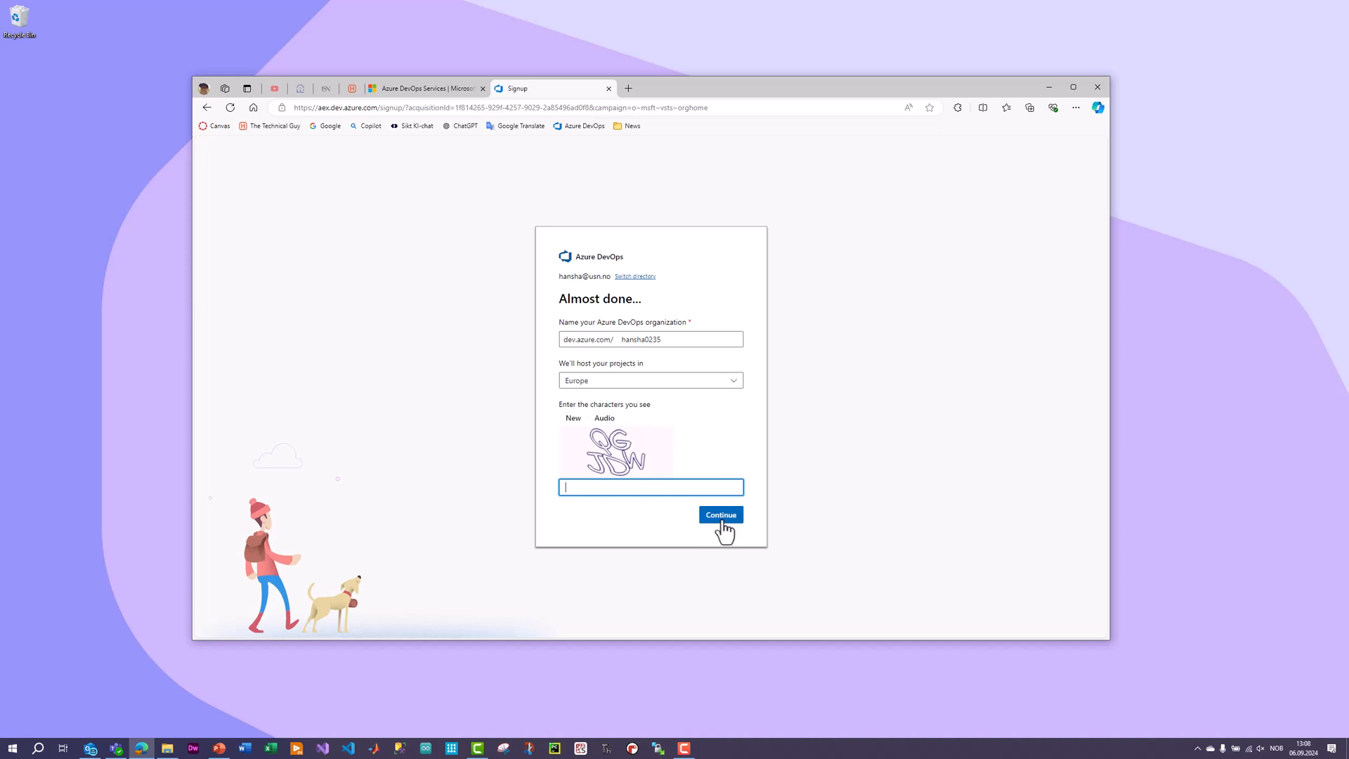
{"action": "key", "text": "alt+Left"}
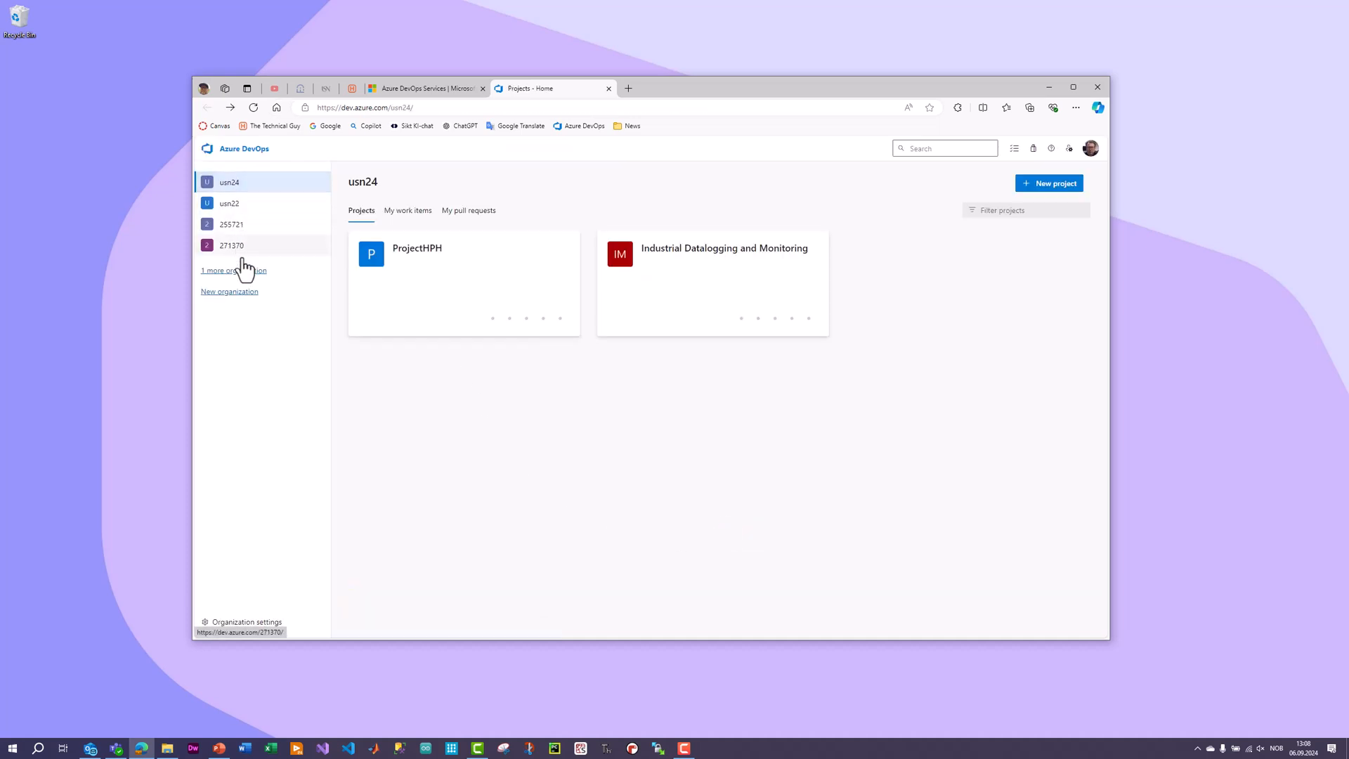
Start a new project in the usn24 organization with Git version control and the Scrum work item process.
{"action": "left_click", "coordinate": [233, 181]}
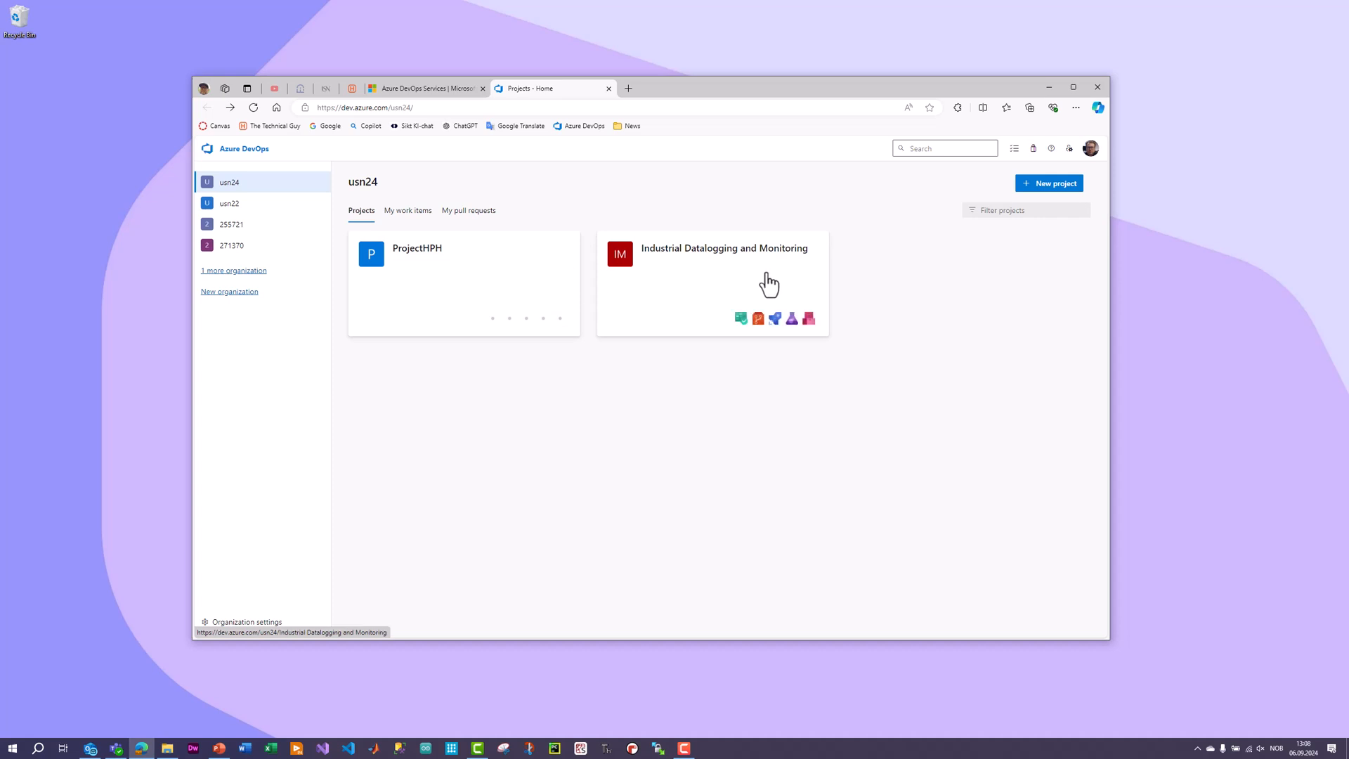
{"action": "left_click", "coordinate": [1052, 185]}
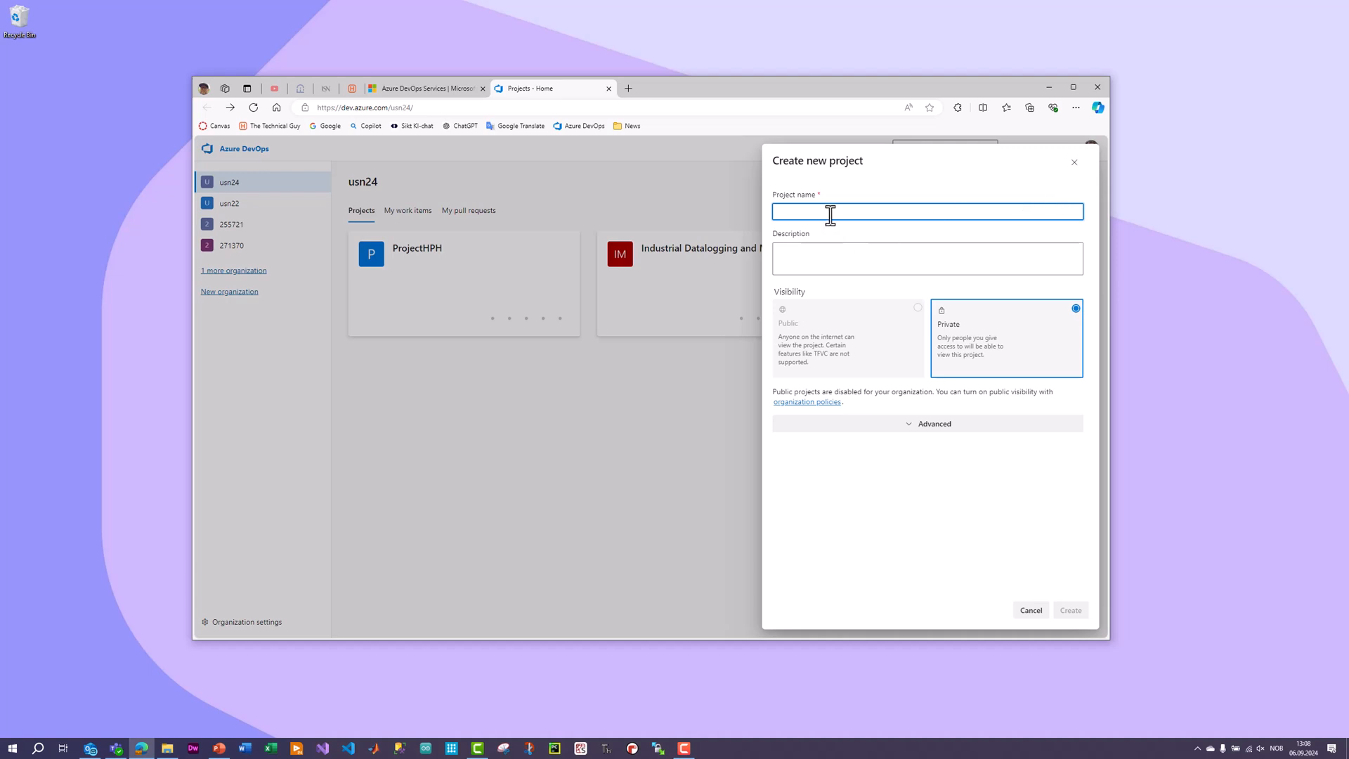
{"action": "left_click", "coordinate": [939, 425]}
{"action": "left_click", "coordinate": [809, 462]}
{"action": "left_click", "coordinate": [799, 482]}
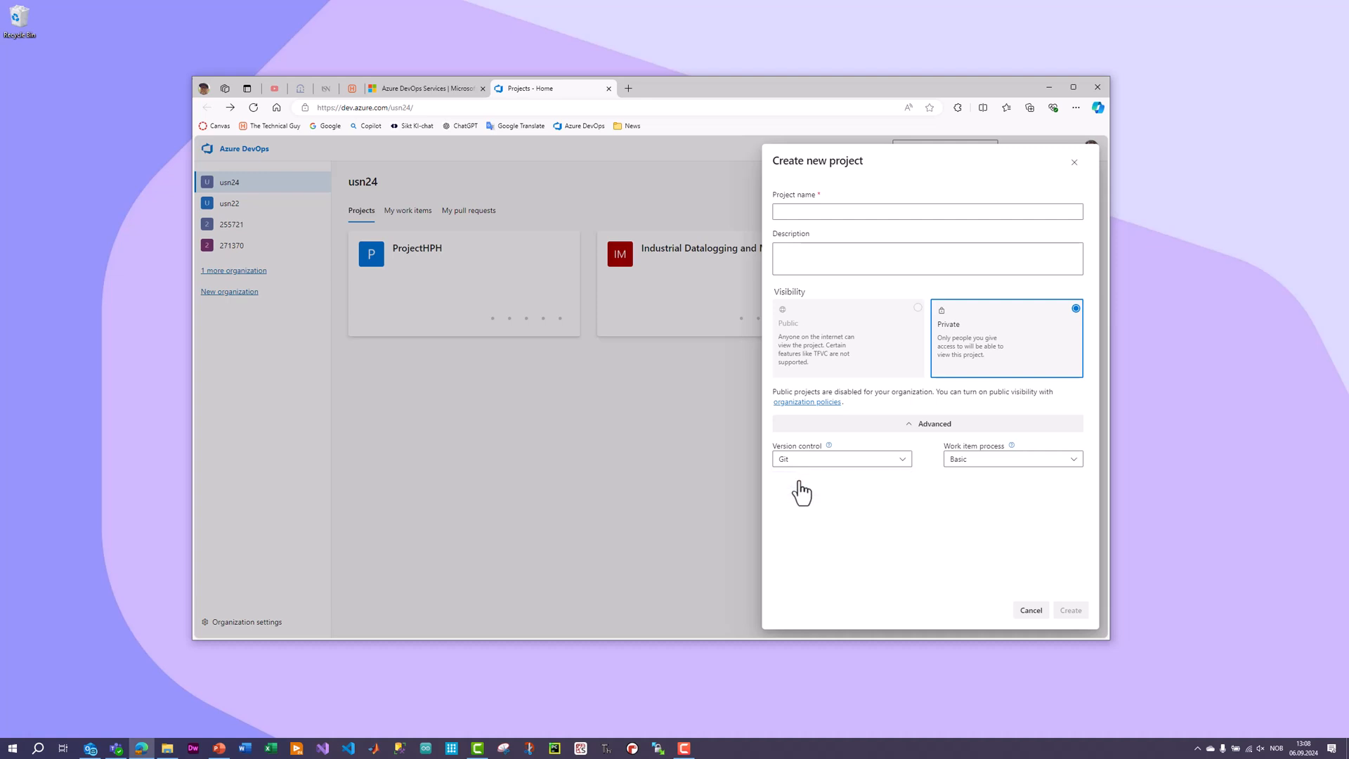
{"action": "left_click", "coordinate": [969, 460]}
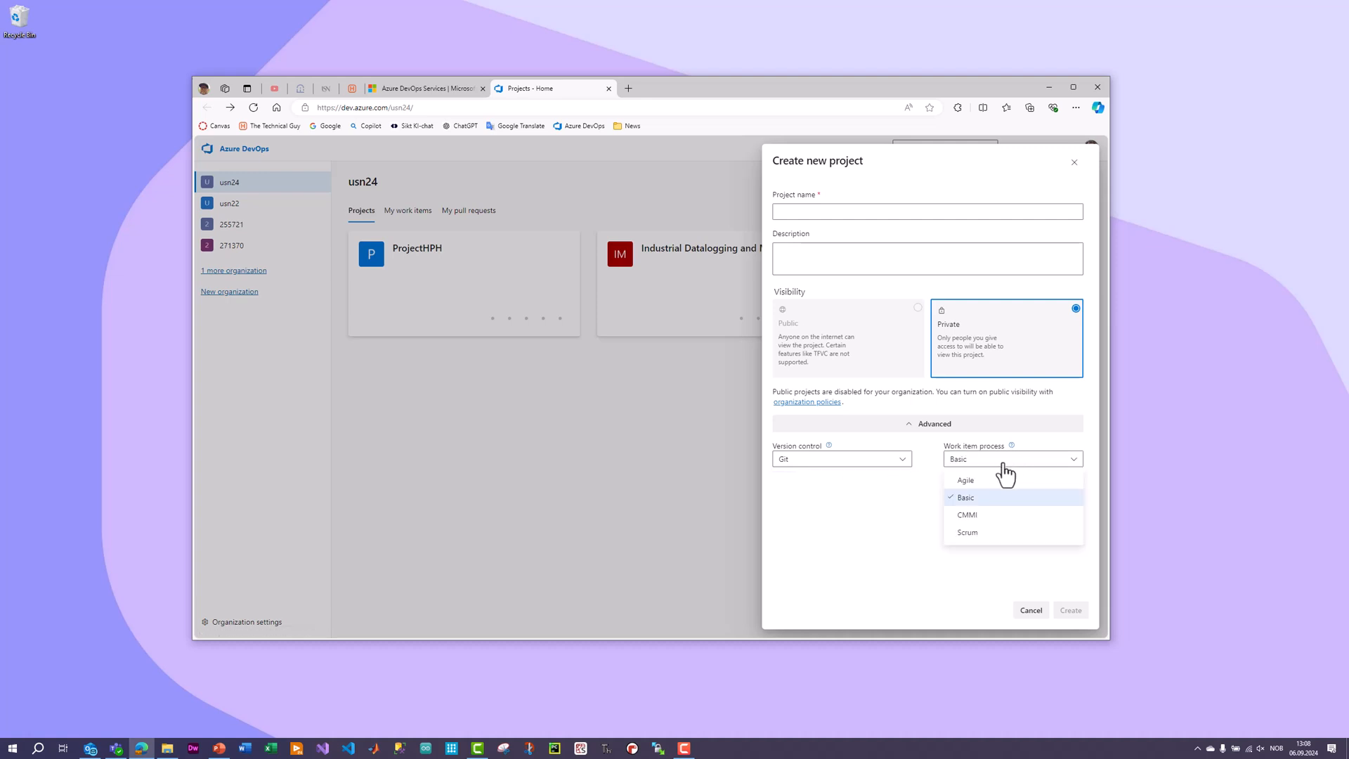
{"action": "left_click", "coordinate": [1003, 533]}
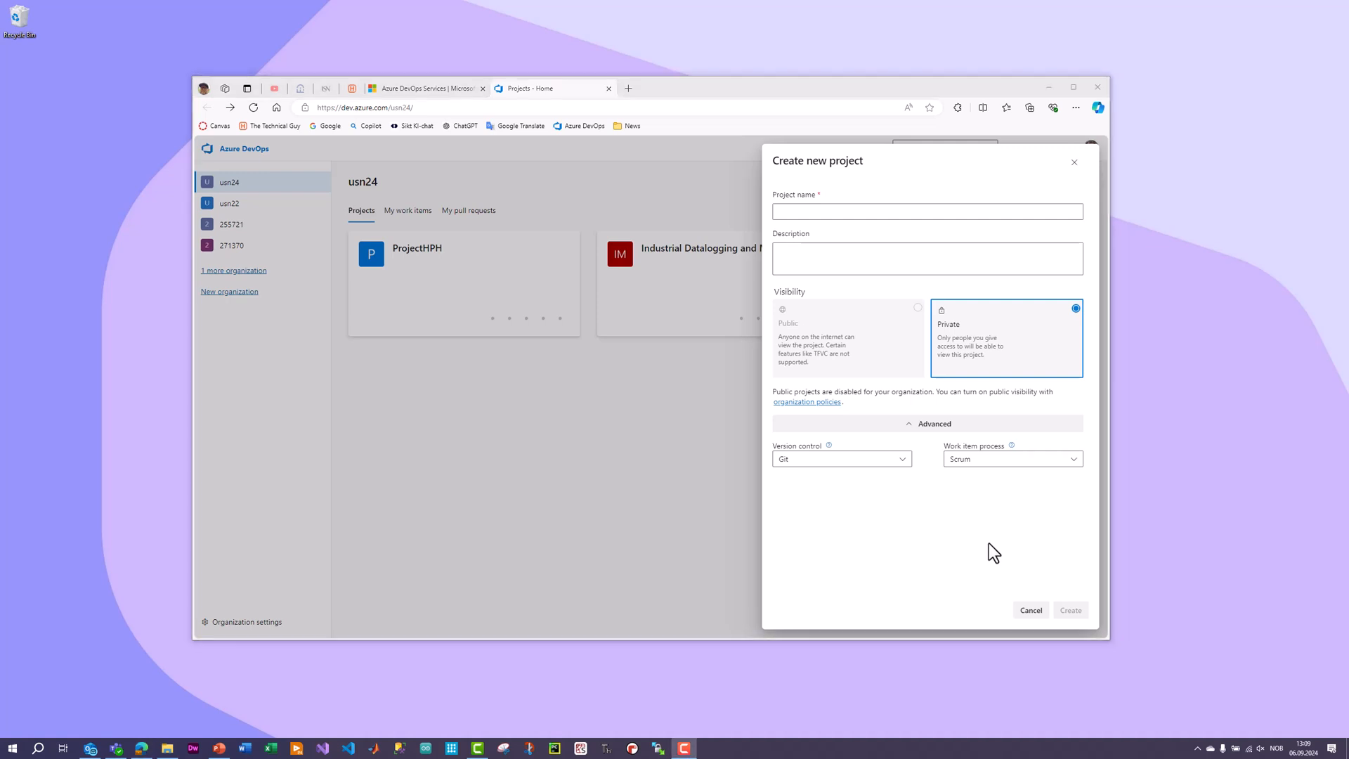
Name the project MySoftware, leave the description empty, keep Git and Scrum, and create the project.
{"action": "left_click", "coordinate": [856, 212]}
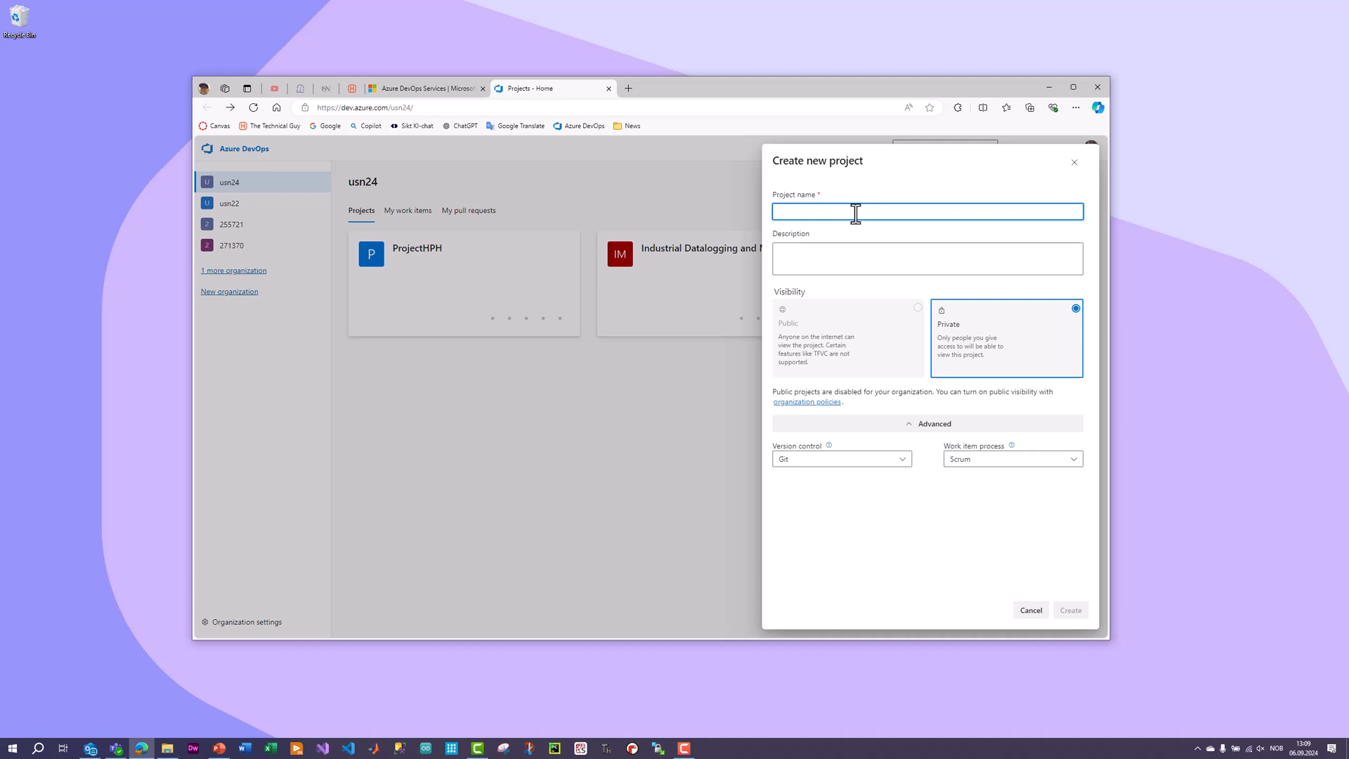
{"action": "type", "text": "MySoftware"}
{"action": "left_click", "coordinate": [858, 256]}
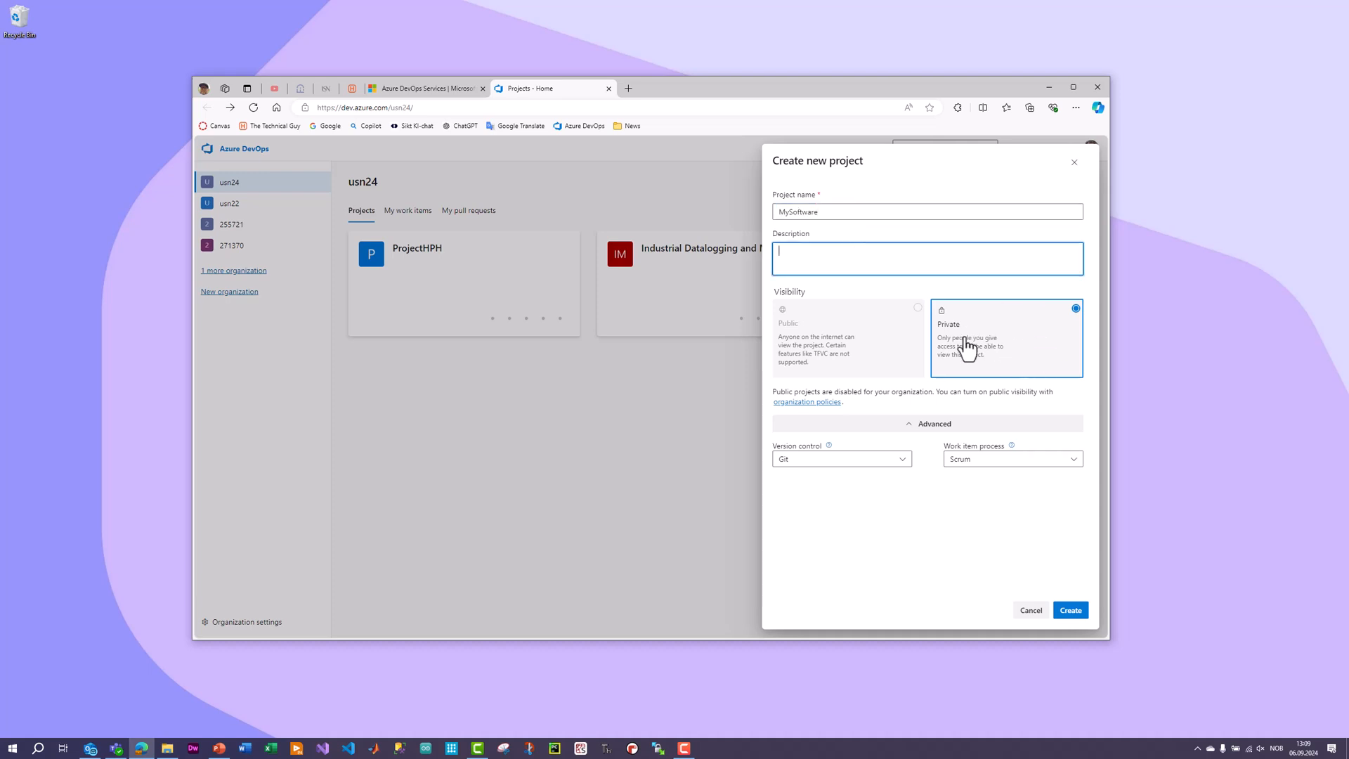
{"action": "left_click", "coordinate": [868, 466]}
{"action": "left_click", "coordinate": [975, 525]}
{"action": "left_click", "coordinate": [976, 464]}
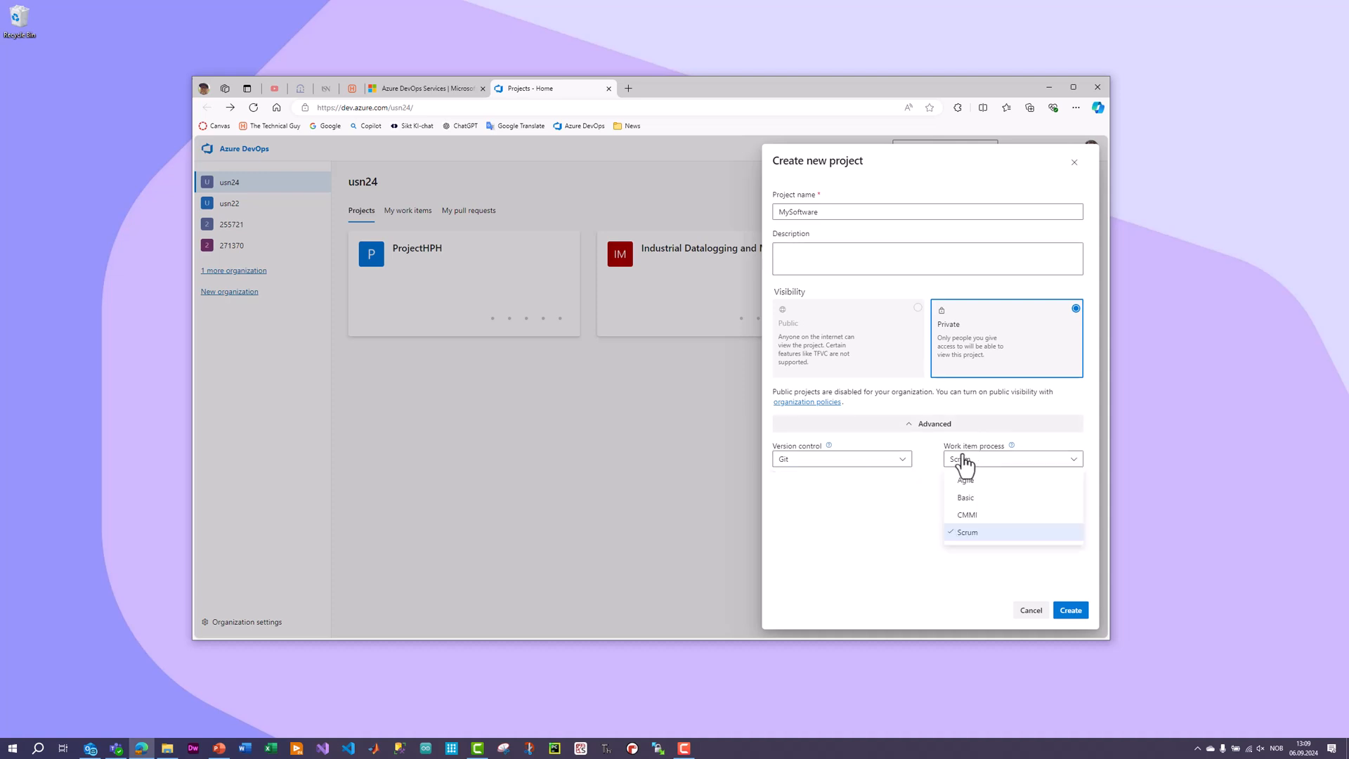
{"action": "left_click", "coordinate": [930, 485]}
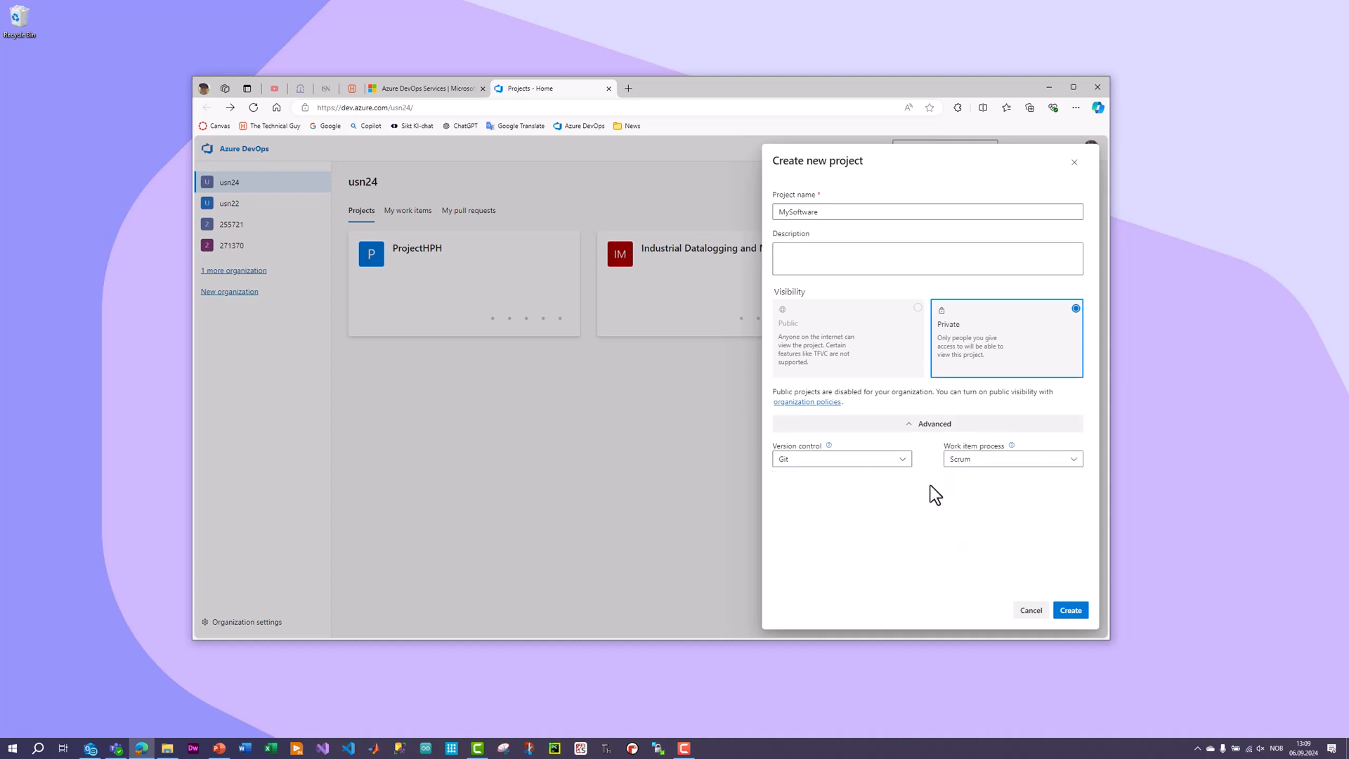
{"action": "left_click", "coordinate": [1070, 611]}
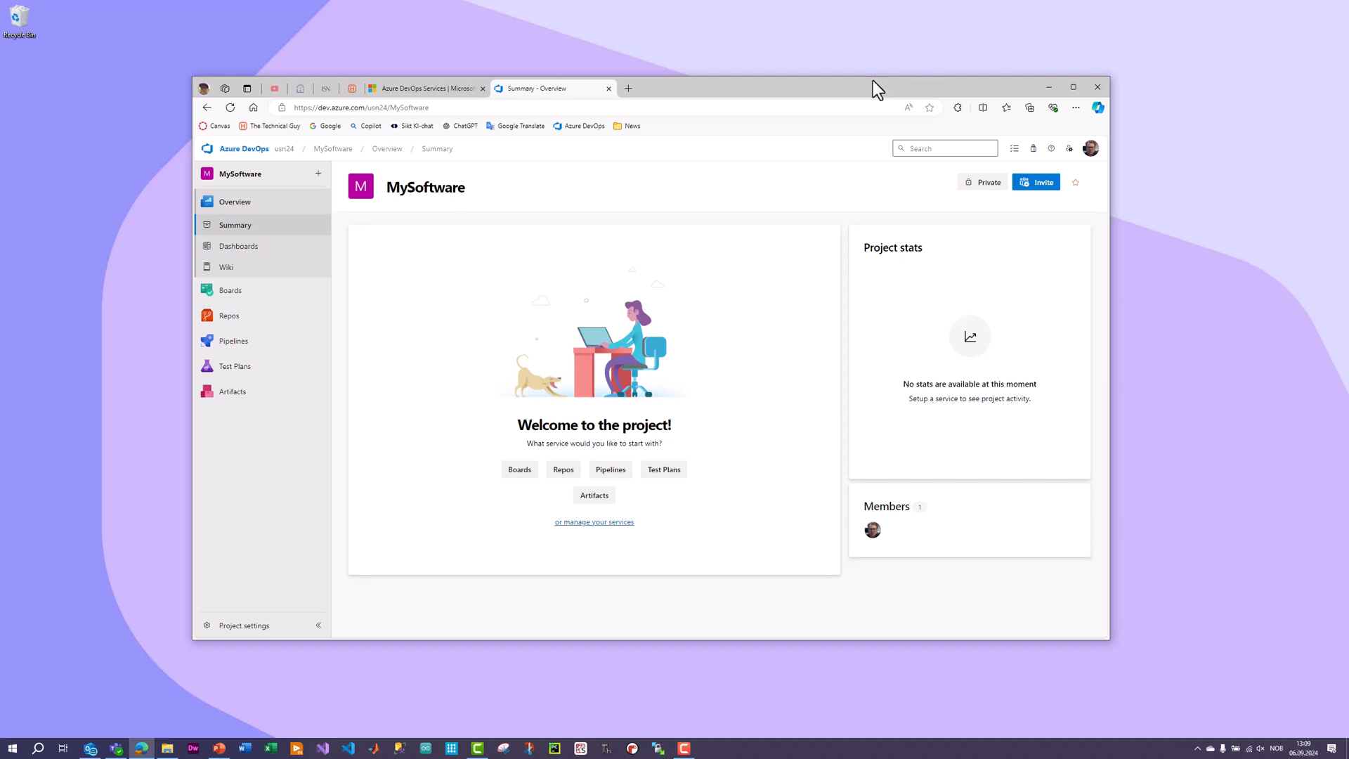
{"action": "left_click_drag", "start_coordinate": [805, 89], "coordinate": [820, 94]}
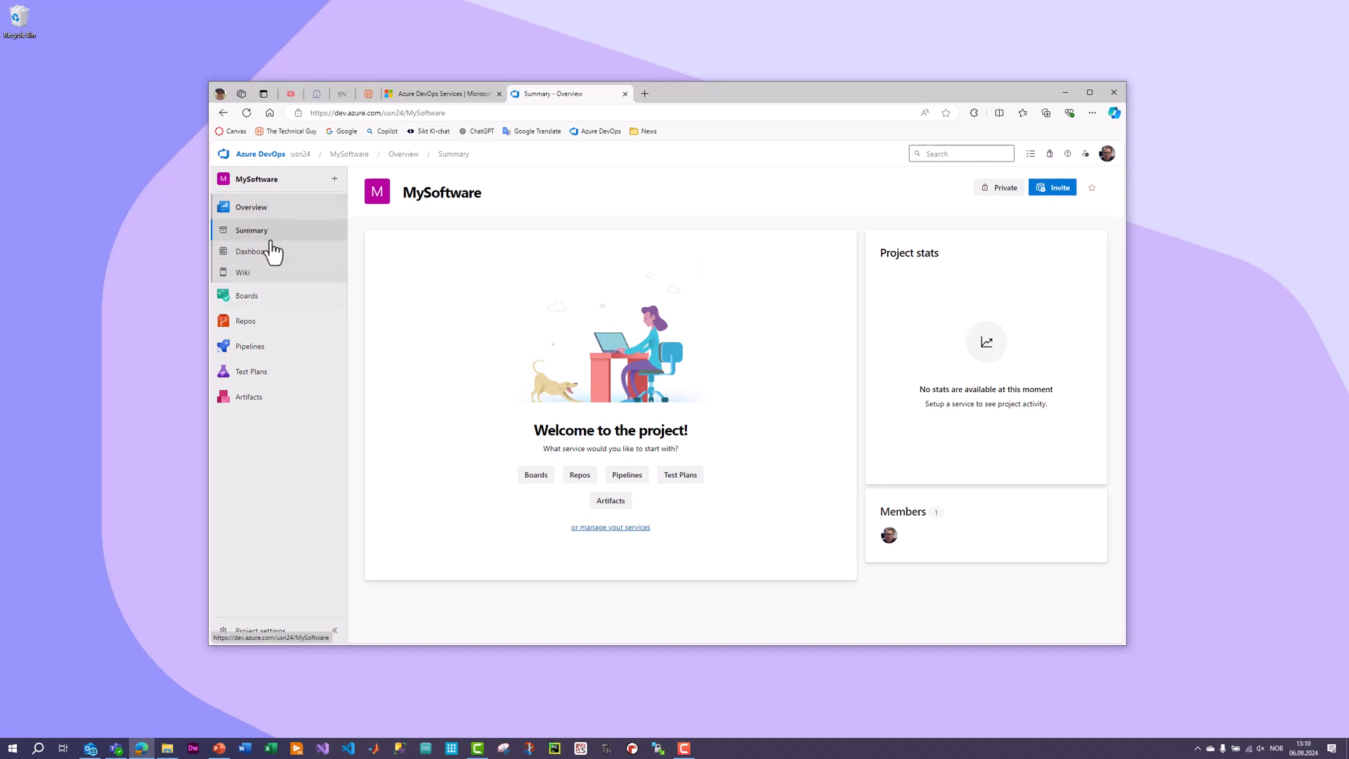
{"action": "mouse_move", "coordinate": [265, 296]}
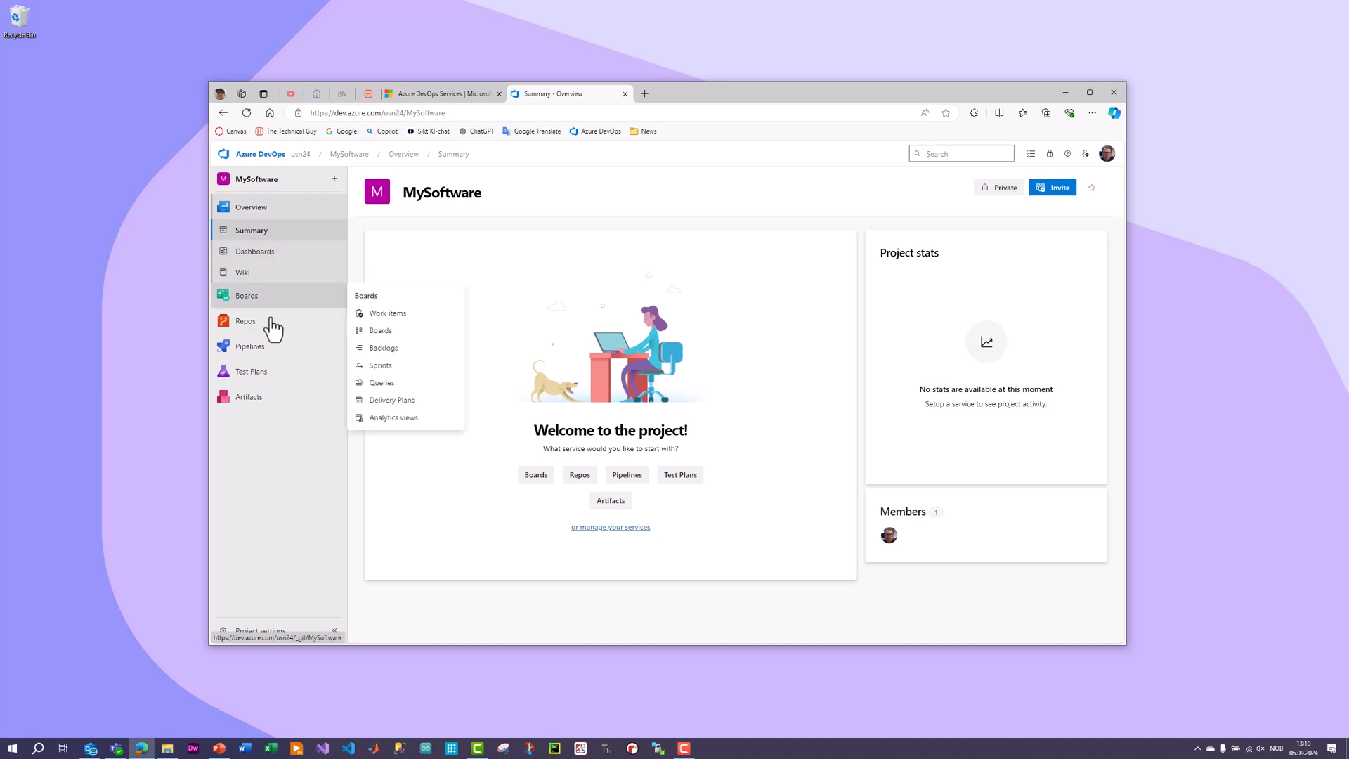
{"action": "mouse_move", "coordinate": [258, 326]}
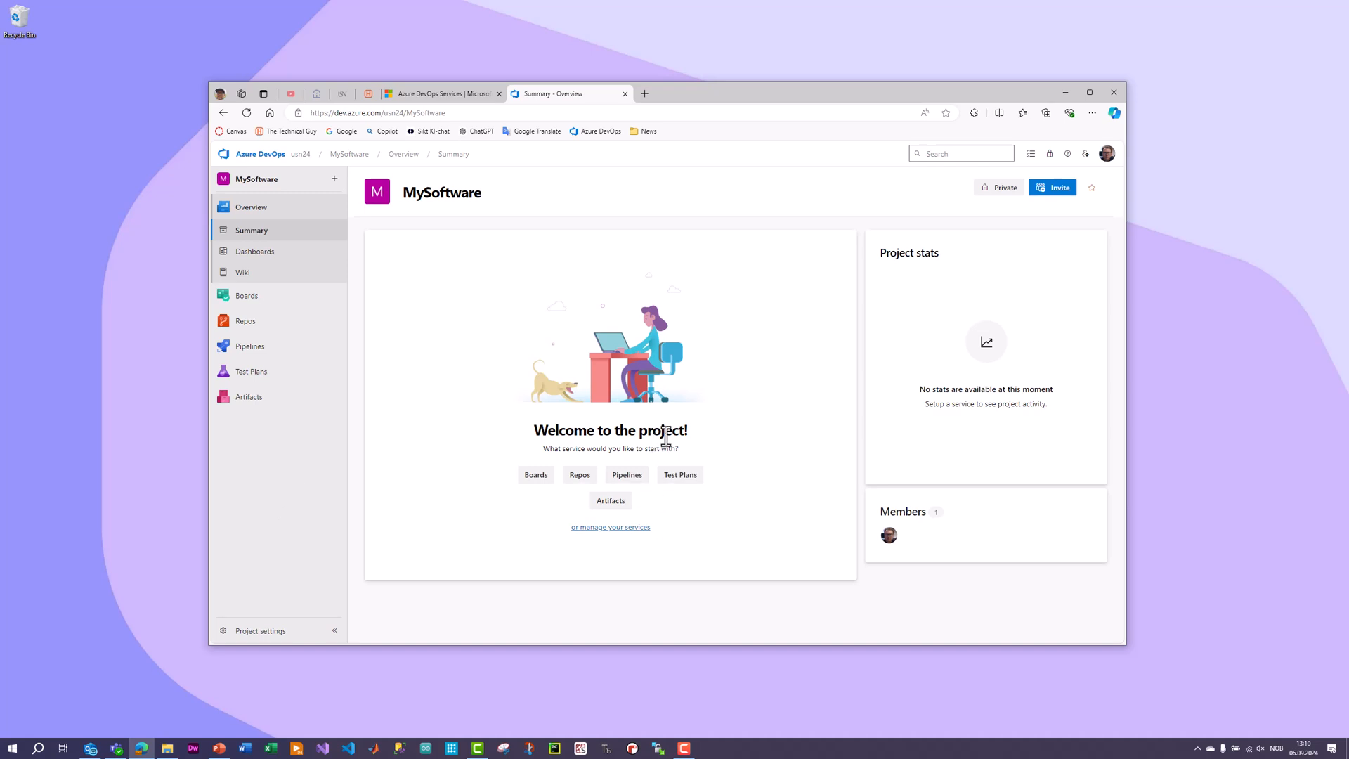
{"action": "left_click", "coordinate": [1055, 194]}
{"action": "left_click", "coordinate": [968, 223]}
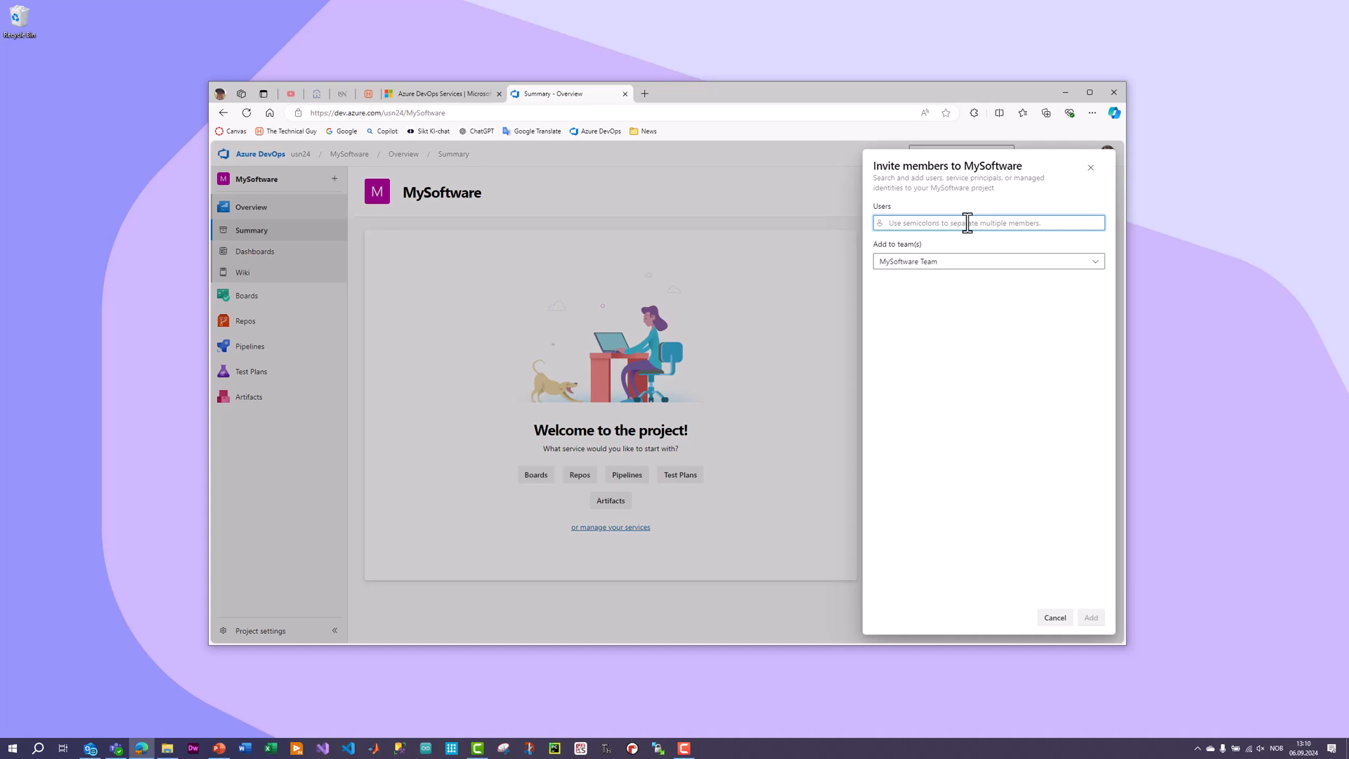
{"action": "left_click", "coordinate": [976, 266]}
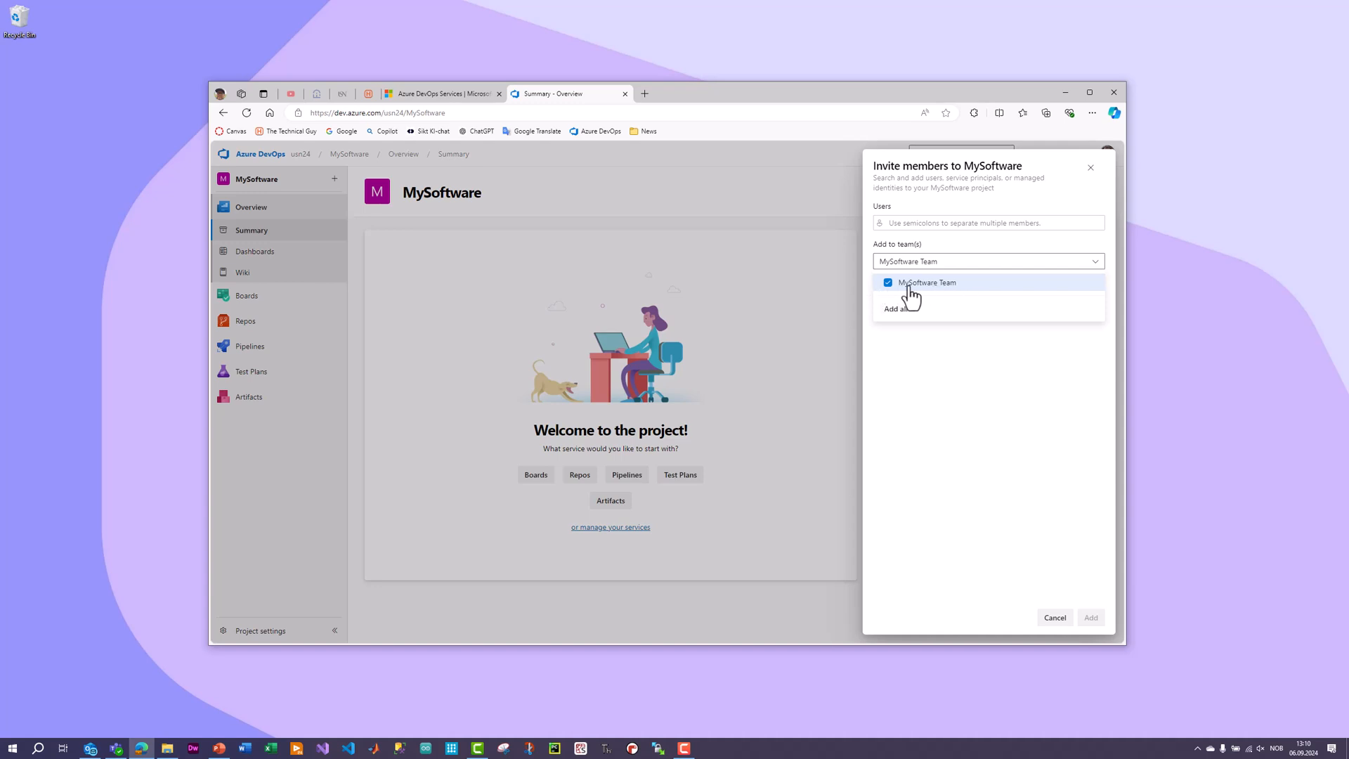
{"action": "left_click", "coordinate": [1007, 399]}
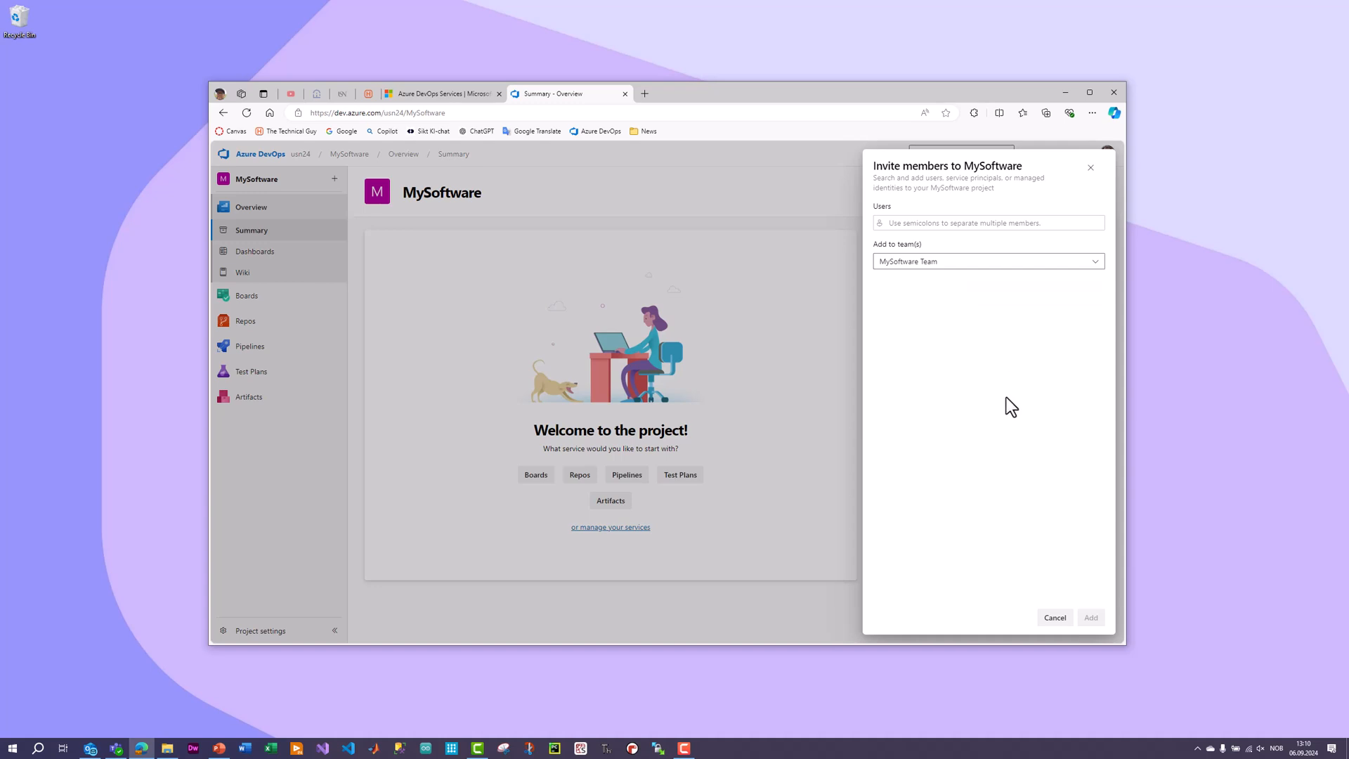
{"action": "left_click", "coordinate": [1056, 618]}
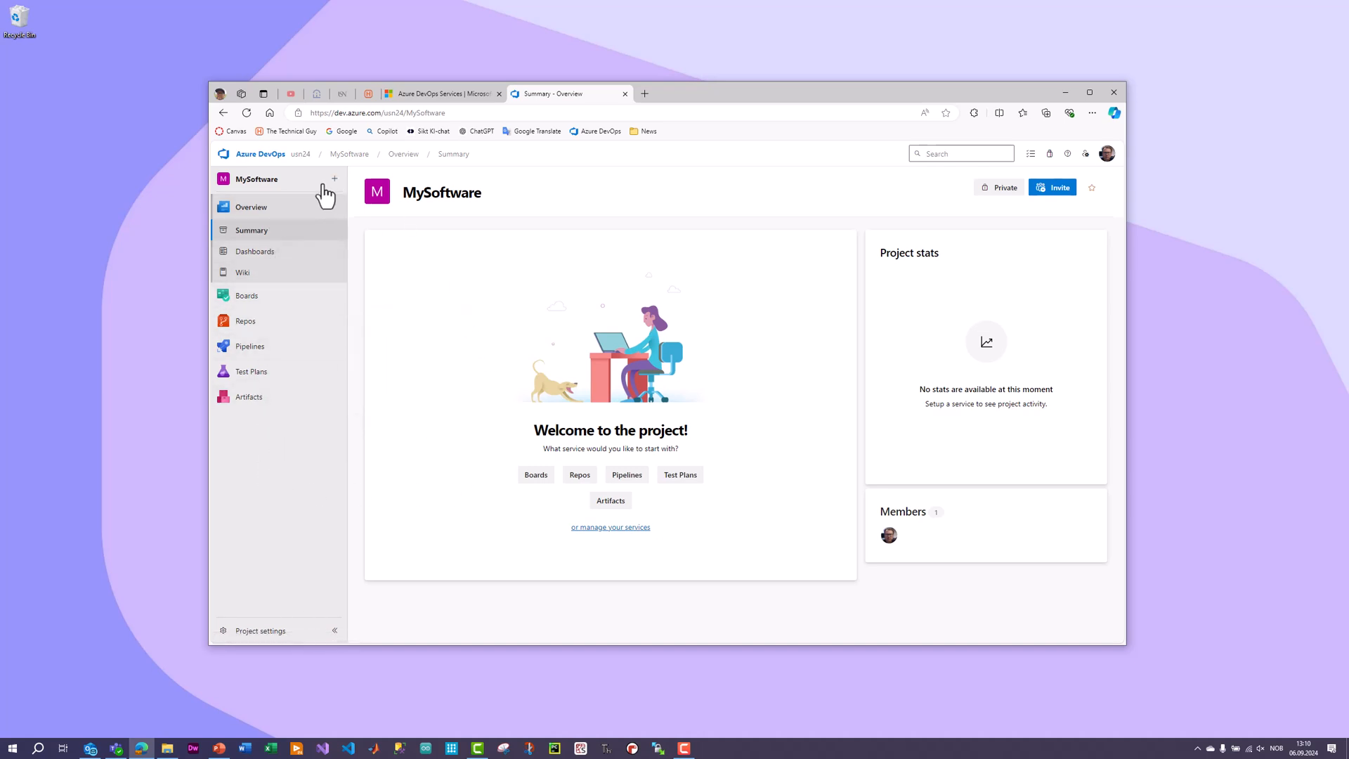
Go to the user administration in the usn24 organization settings and start adding new users.
{"action": "left_click", "coordinate": [255, 157]}
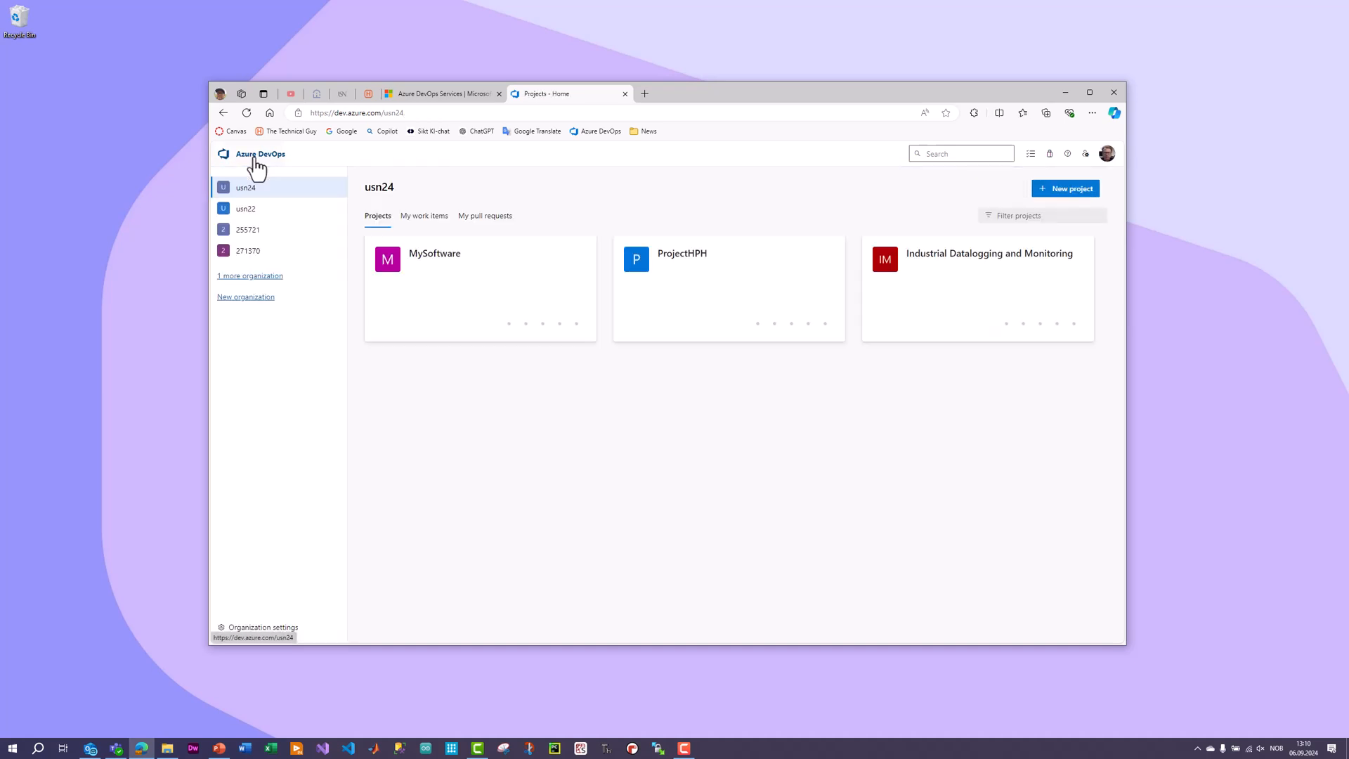
{"action": "left_click", "coordinate": [267, 629]}
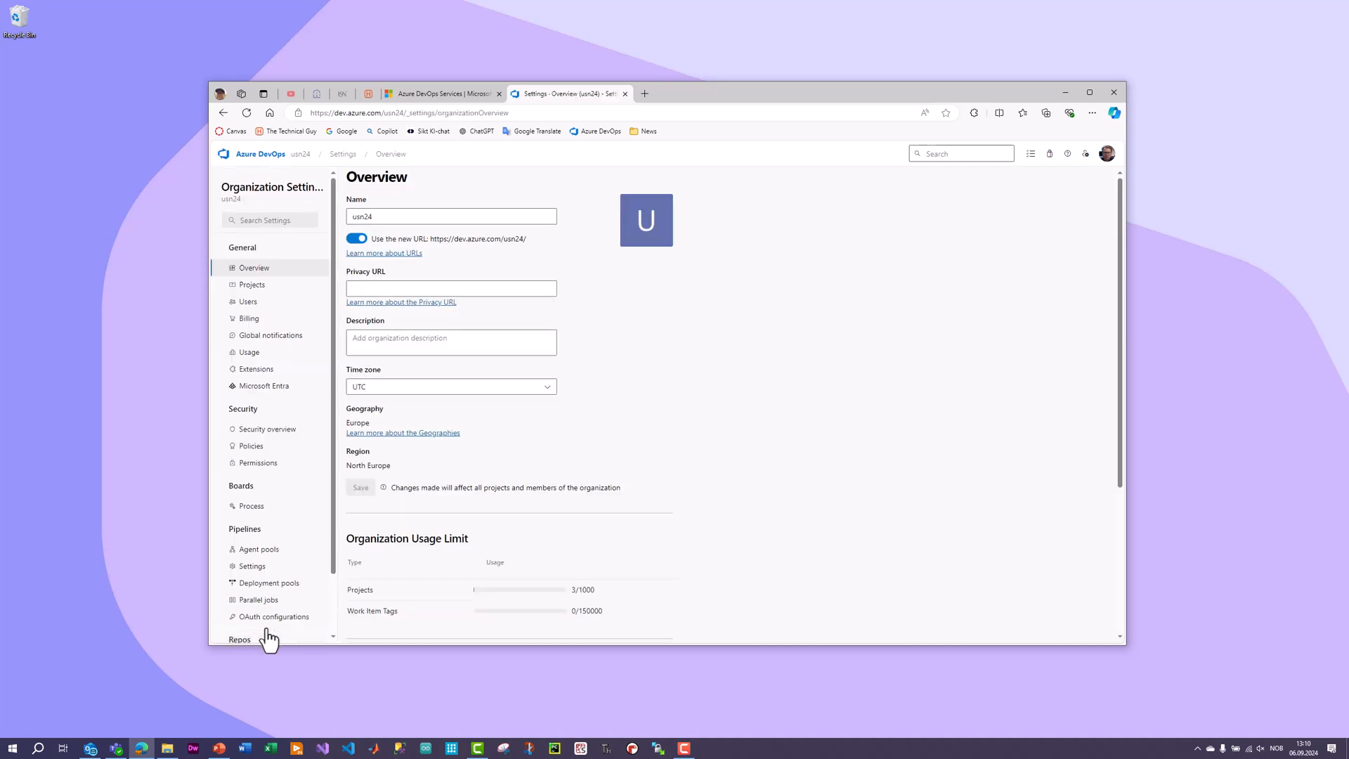
{"action": "left_click", "coordinate": [248, 302]}
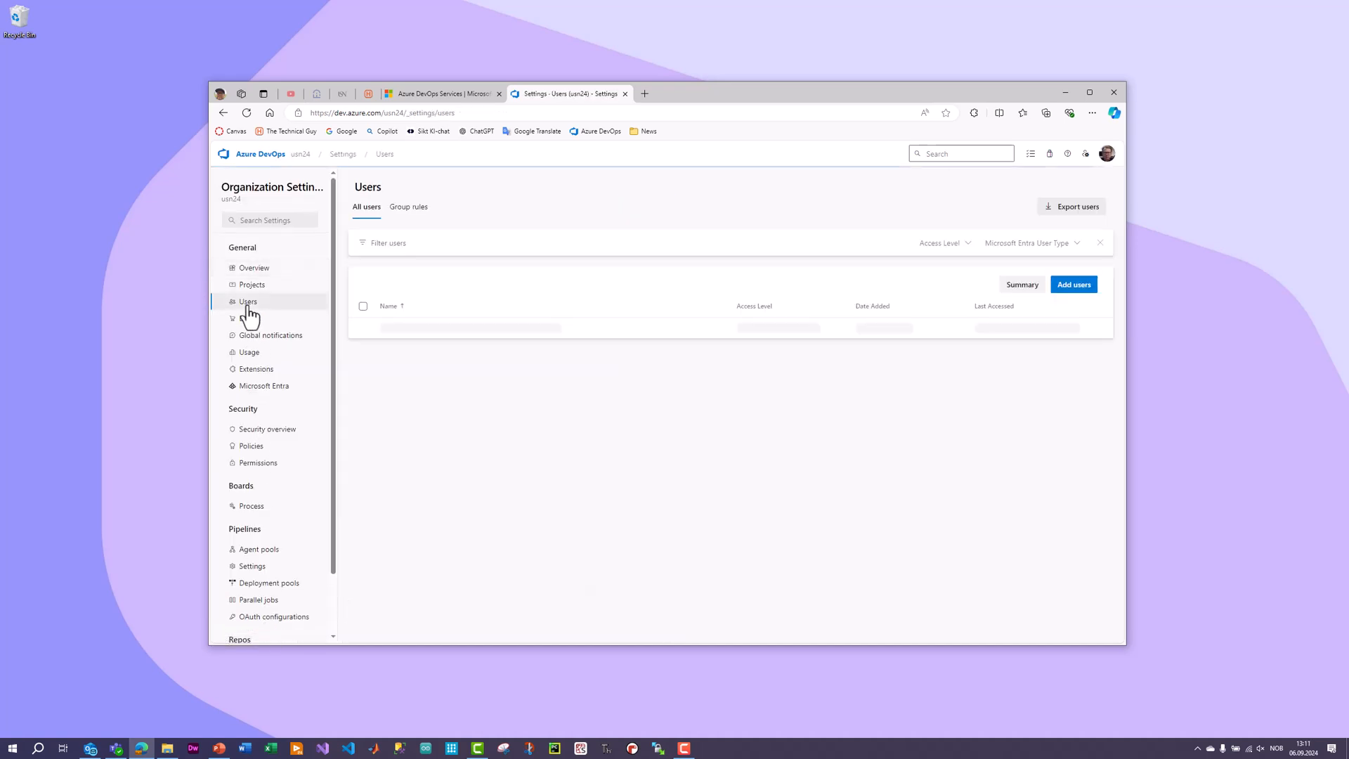
{"action": "left_click", "coordinate": [1075, 288]}
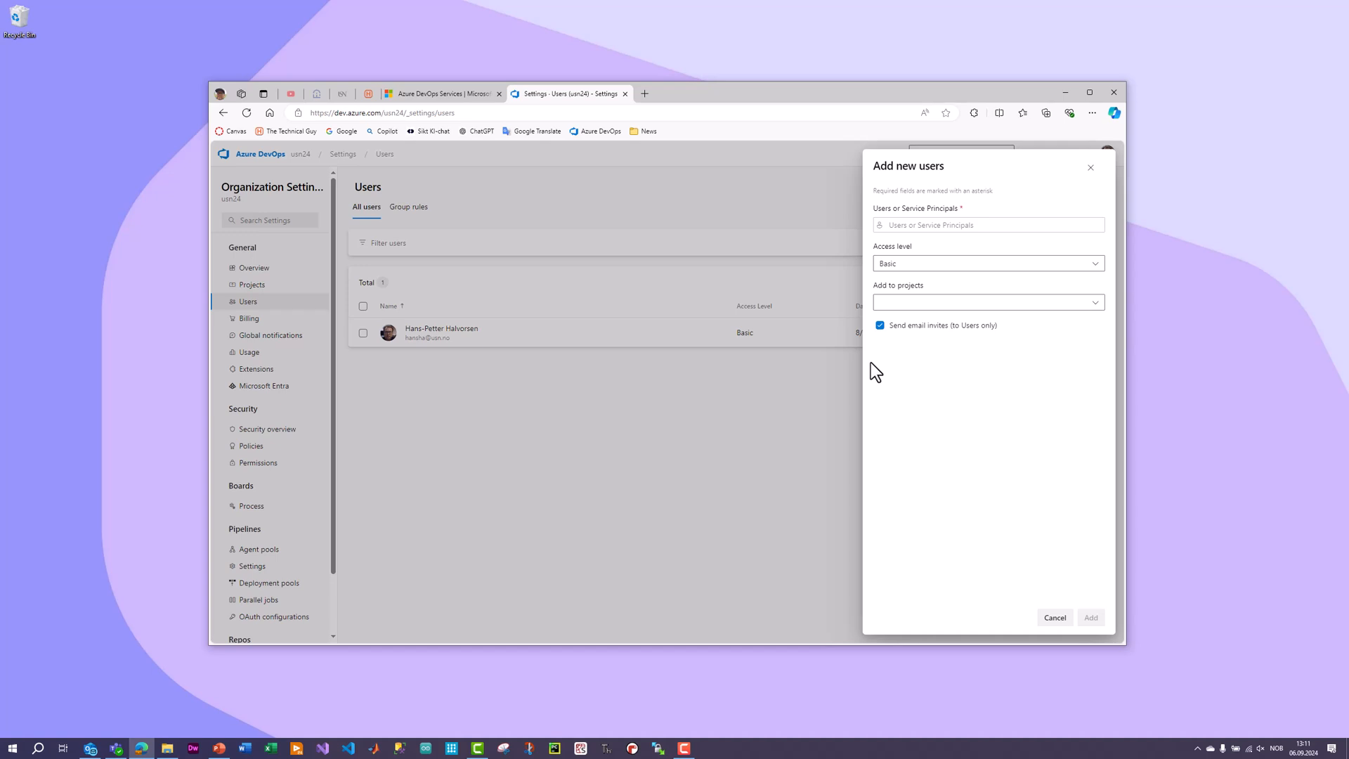
Enter the new user's name, choose the Basic access level and assign the user to the MySoftware project.
{"action": "left_click", "coordinate": [967, 227]}
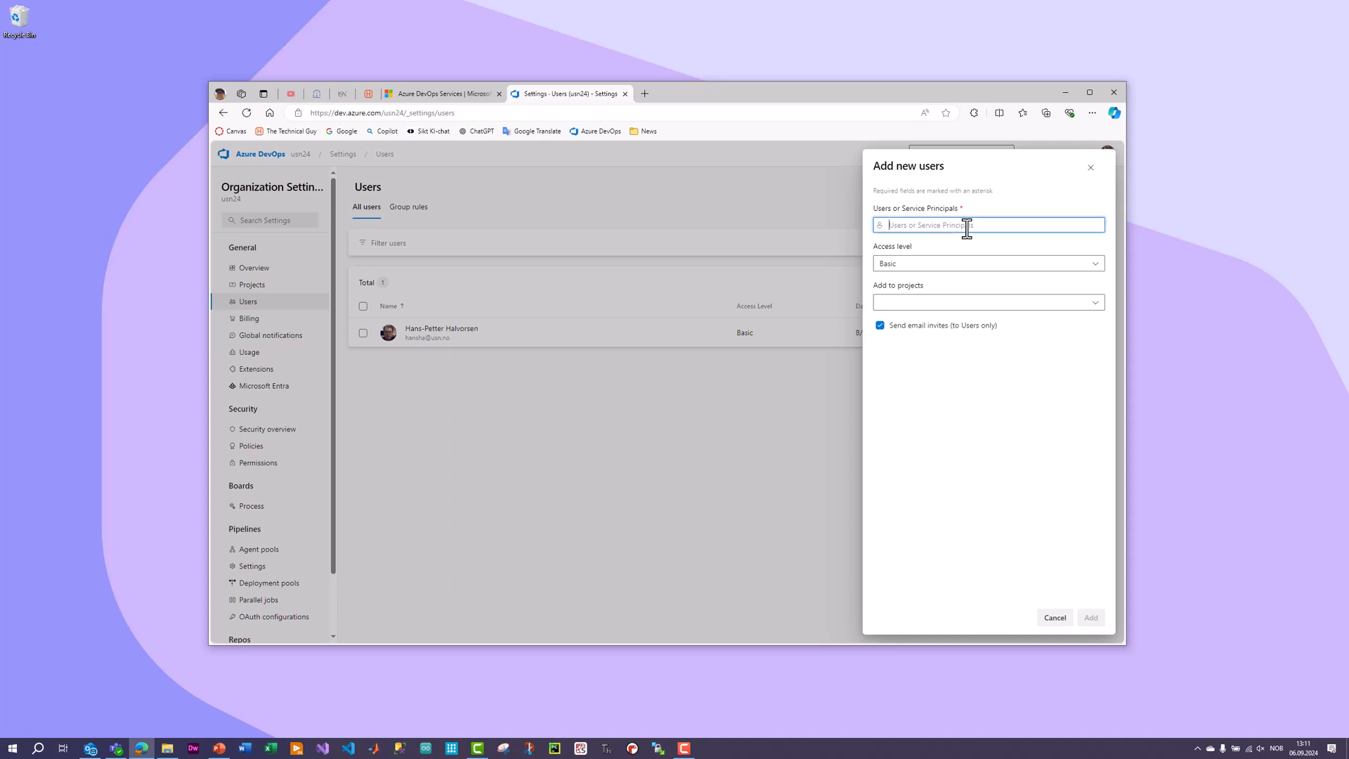
{"action": "type", "text": "h"}
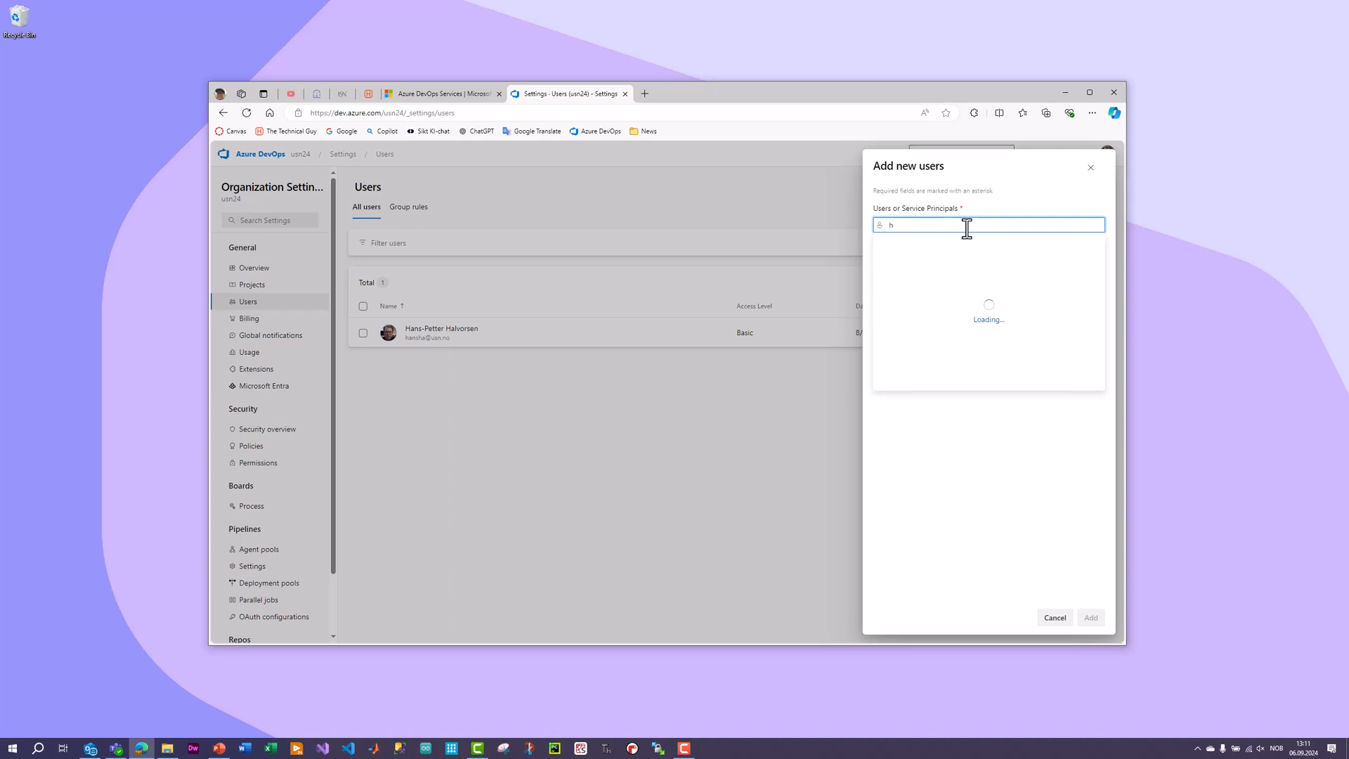
{"action": "type", "text": "ana"}
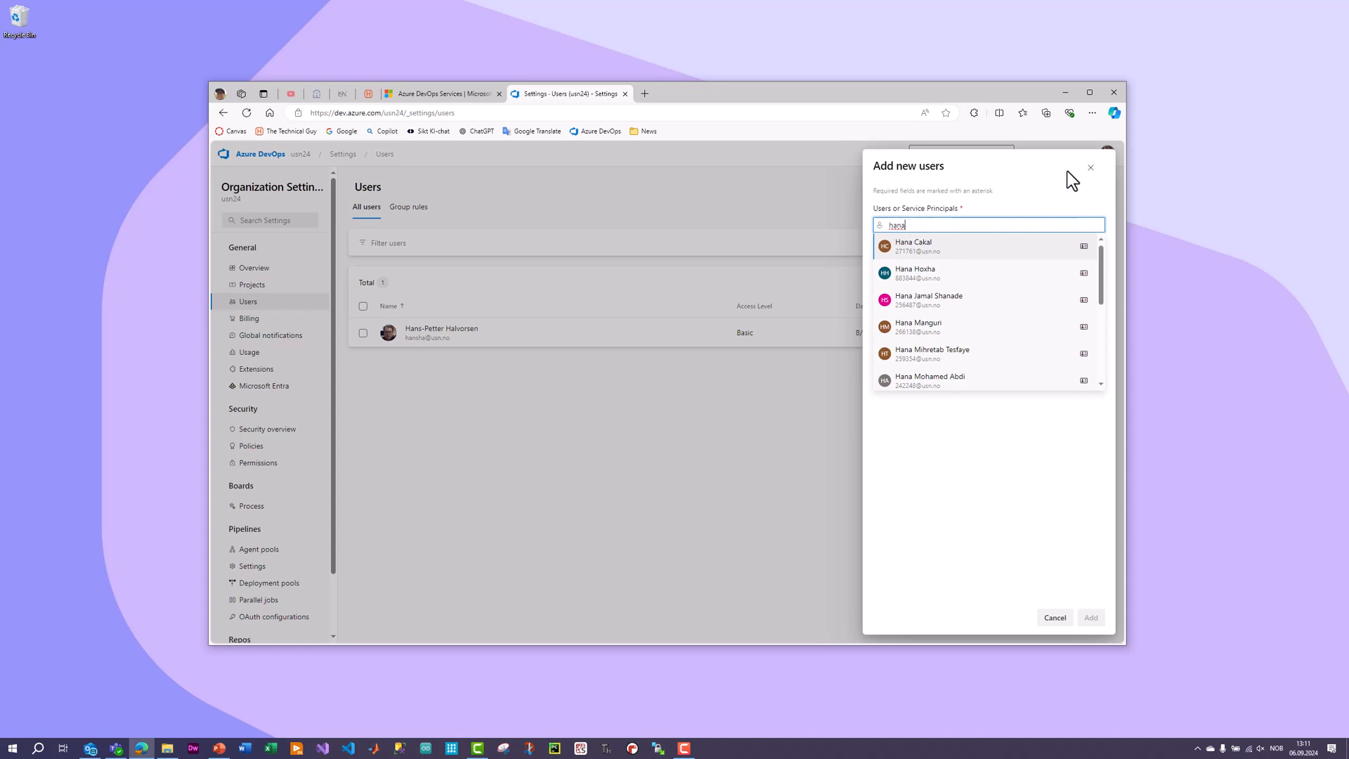
{"action": "key", "text": "Return"}
{"action": "left_click", "coordinate": [923, 266]}
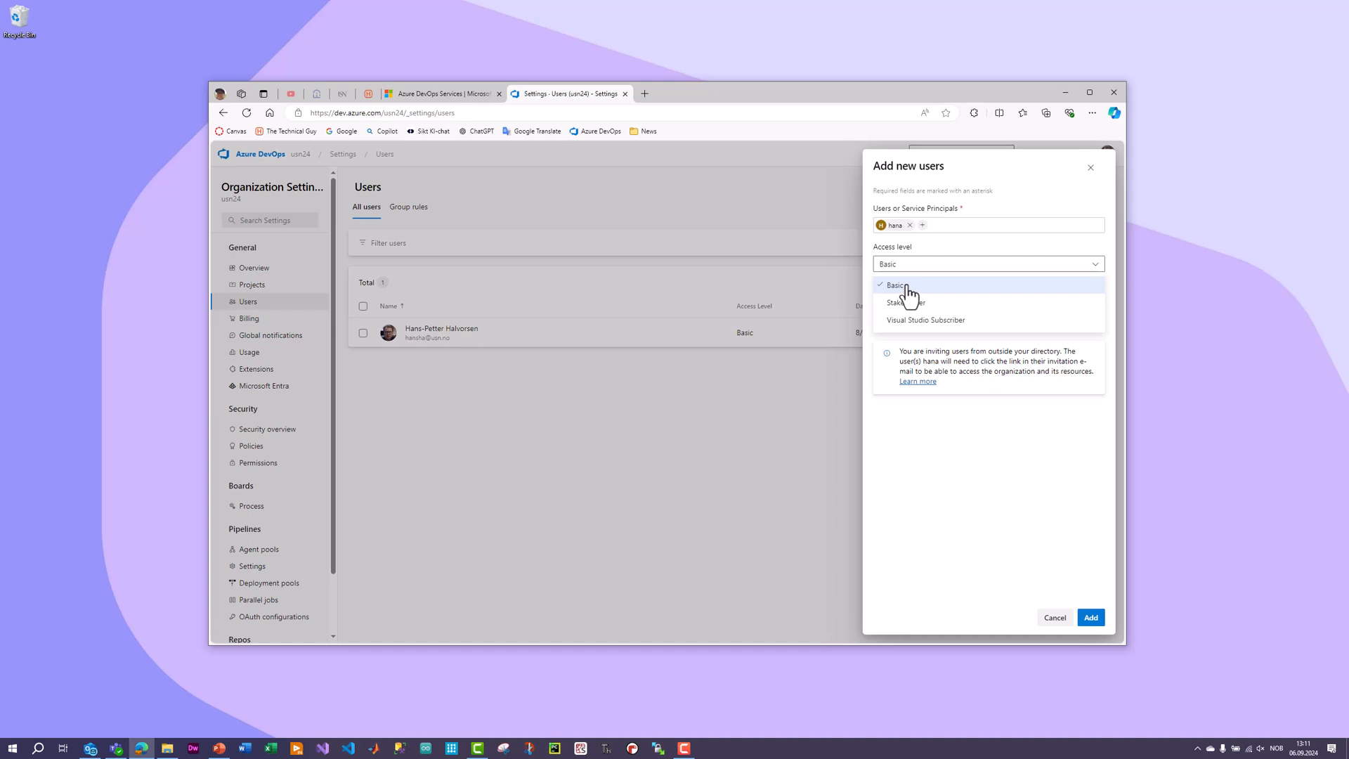
{"action": "left_click", "coordinate": [909, 288]}
{"action": "left_click", "coordinate": [963, 306]}
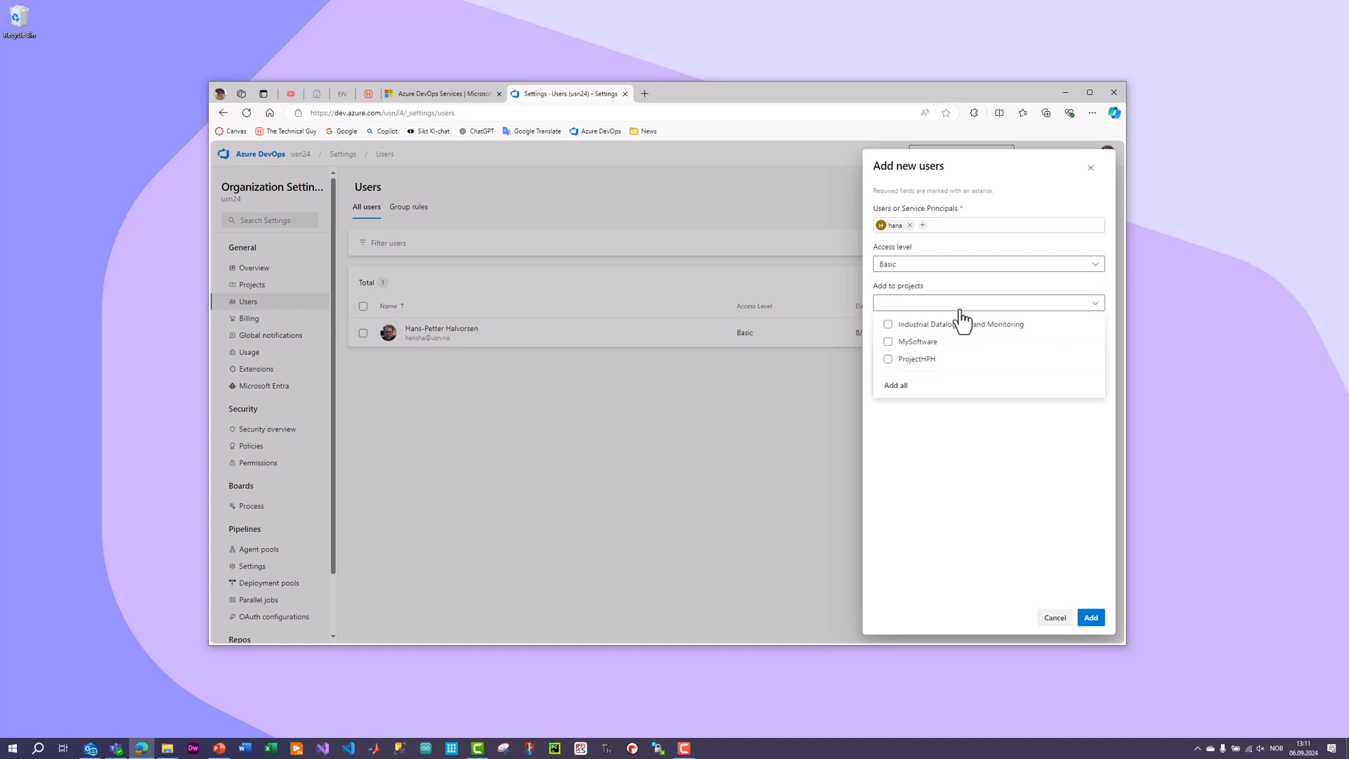
{"action": "left_click", "coordinate": [888, 344]}
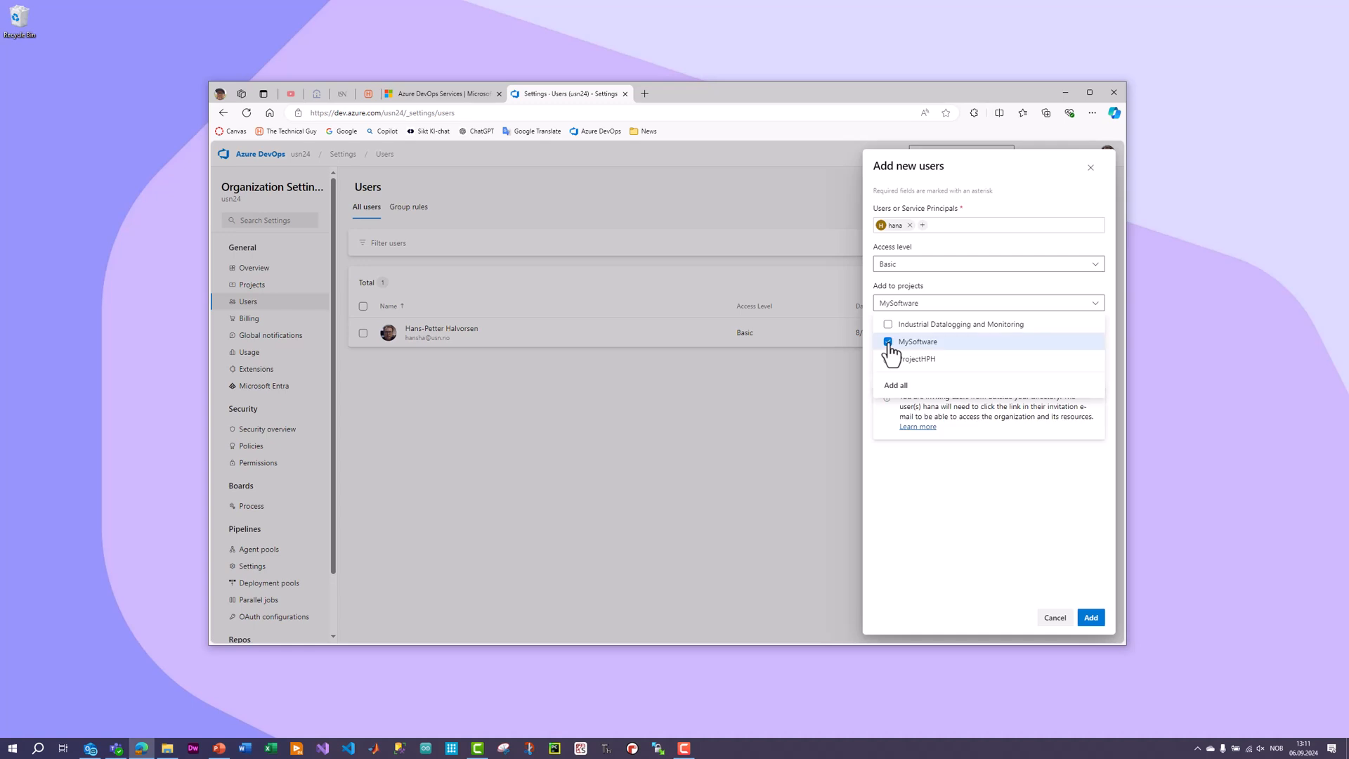
{"action": "left_click", "coordinate": [918, 504]}
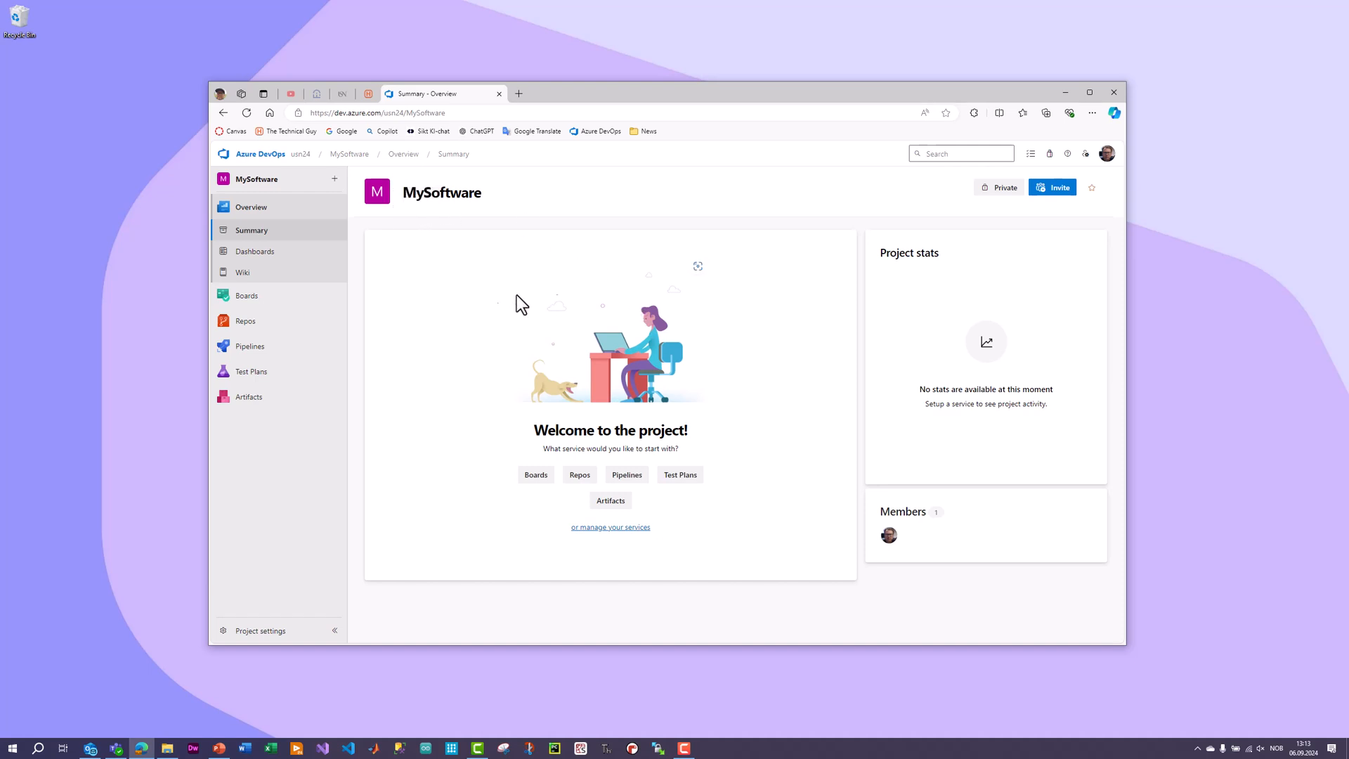
Initialize the main branch of the MySoftware repository with a README and the VisualStudio .gitignore template.
{"action": "left_click", "coordinate": [245, 326]}
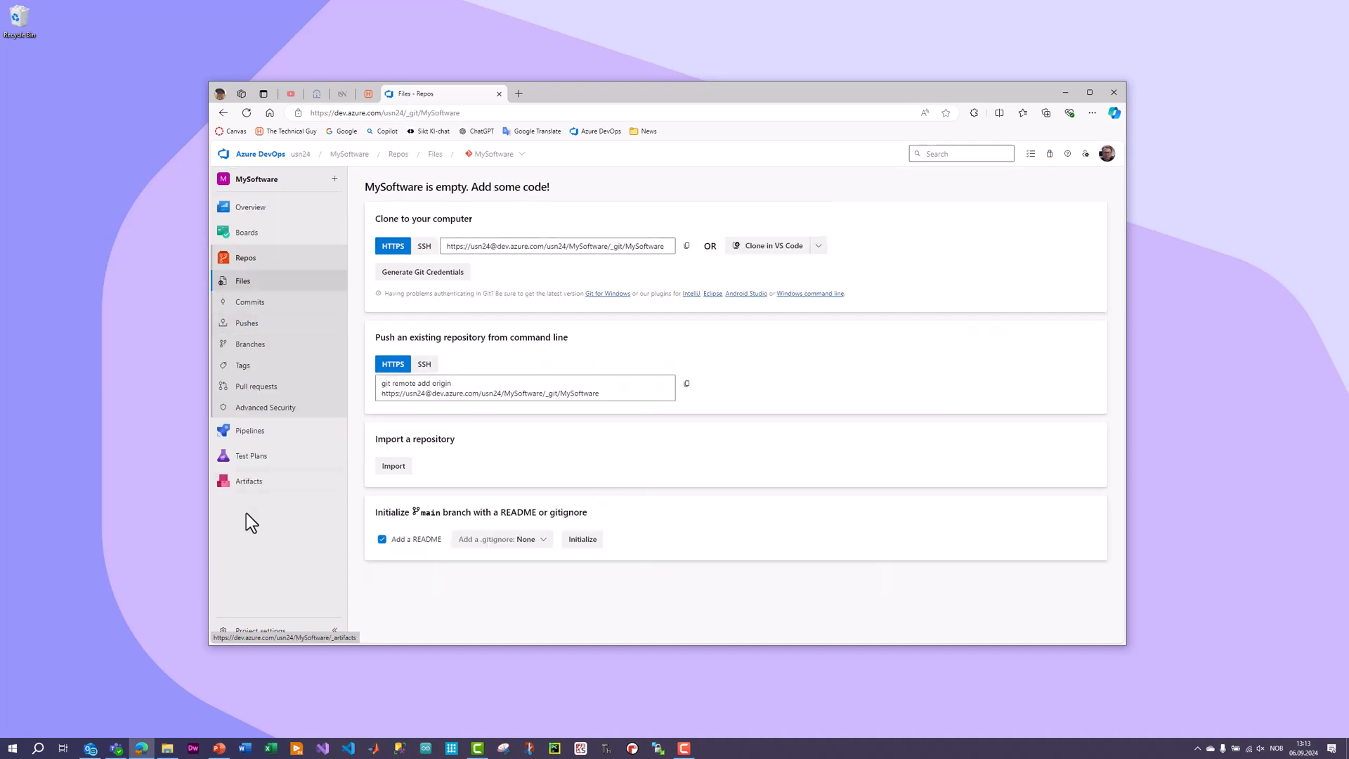
{"action": "mouse_move", "coordinate": [265, 432]}
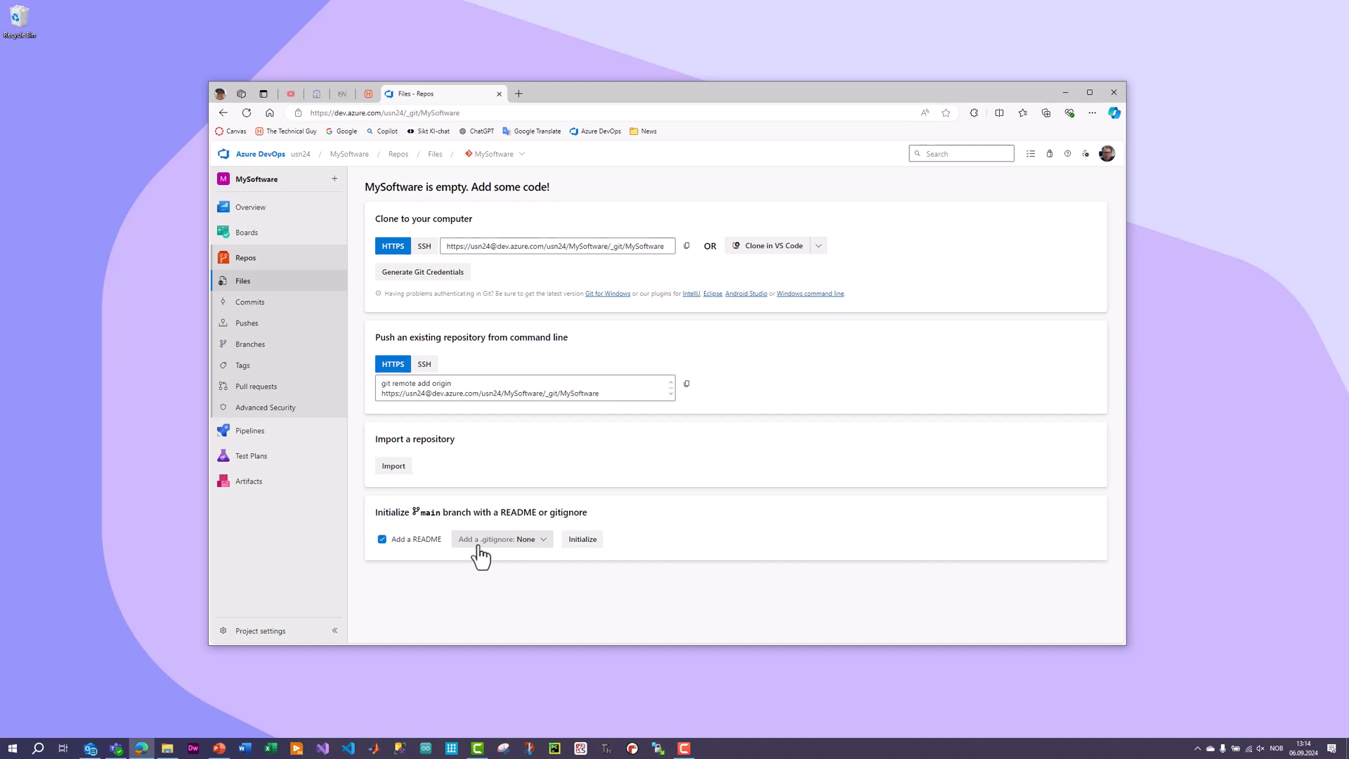
{"action": "left_click", "coordinate": [543, 540]}
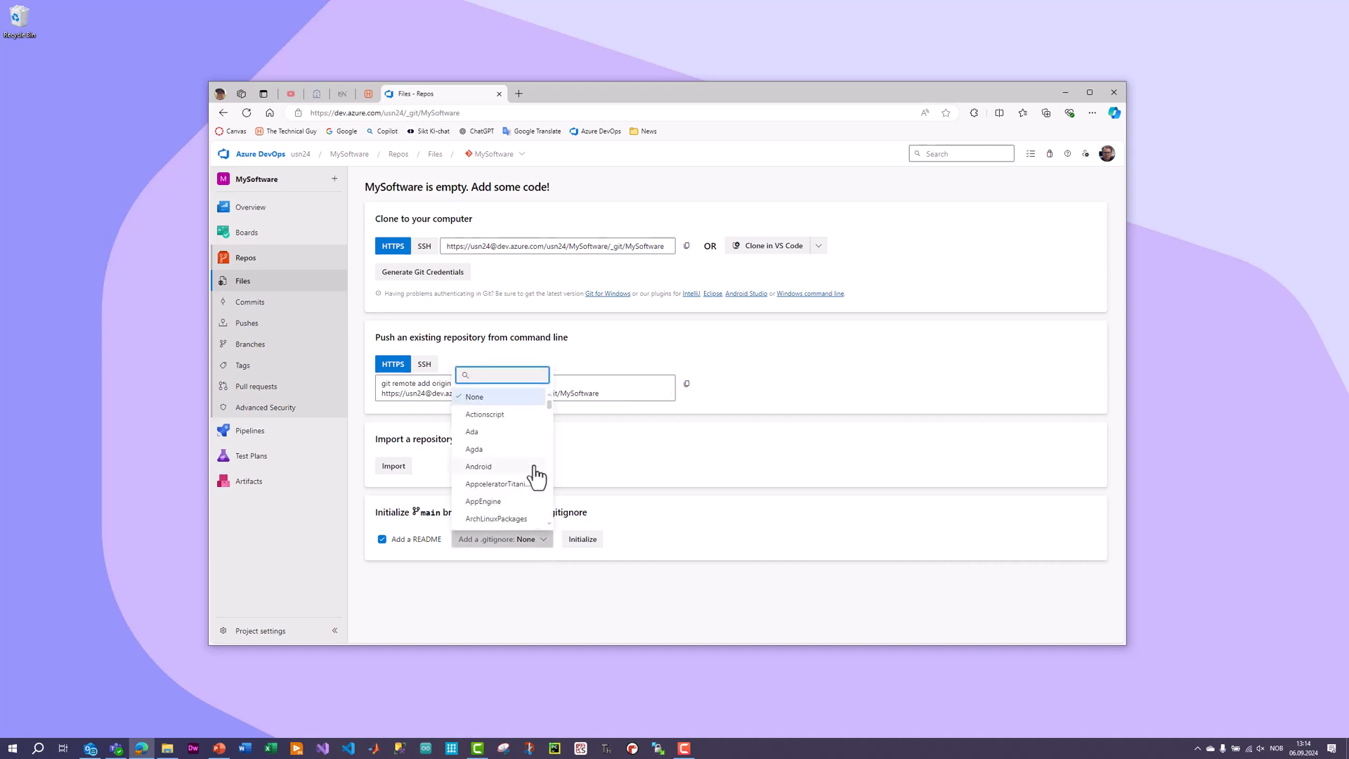
{"action": "scroll", "coordinate": [528, 484], "scroll_direction": "down", "scroll_amount": 3}
{"action": "type", "text": "vi"}
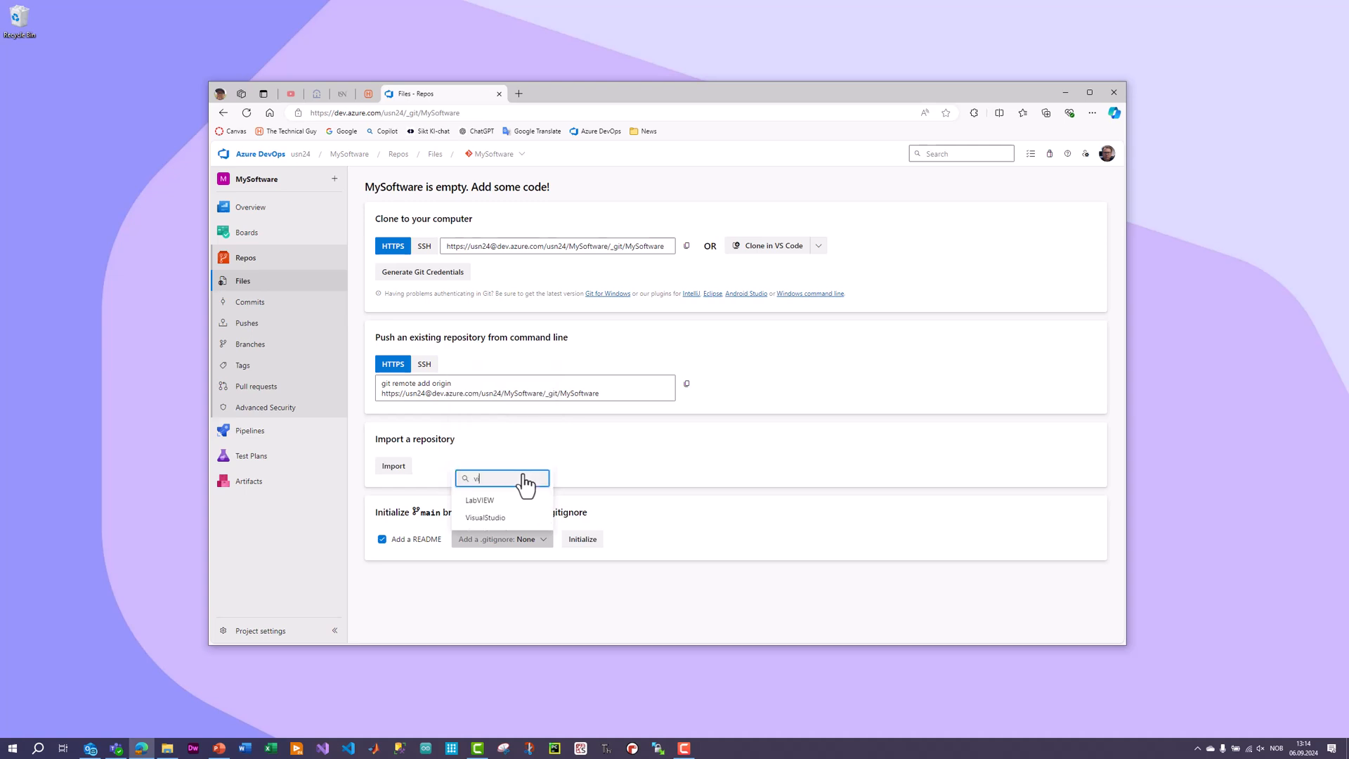
{"action": "left_click", "coordinate": [491, 518]}
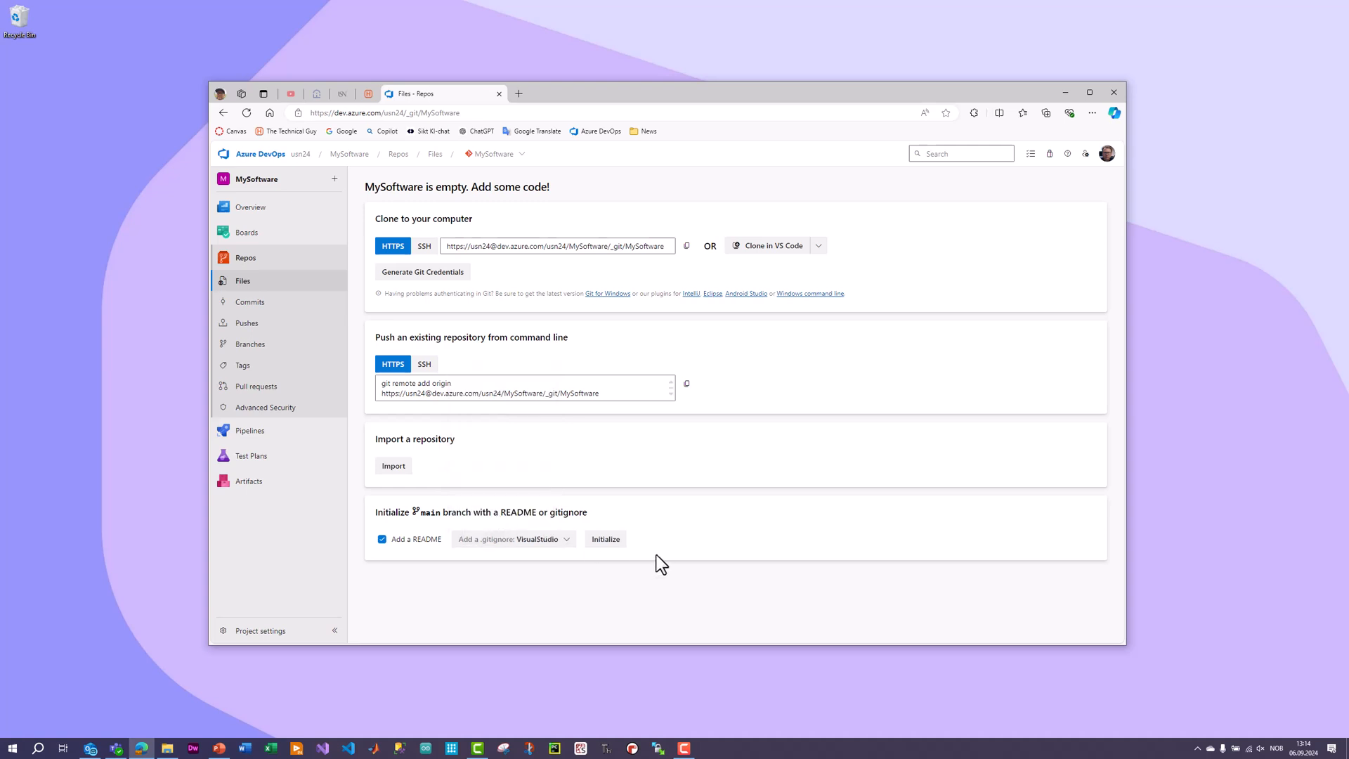
{"action": "left_click", "coordinate": [606, 545]}
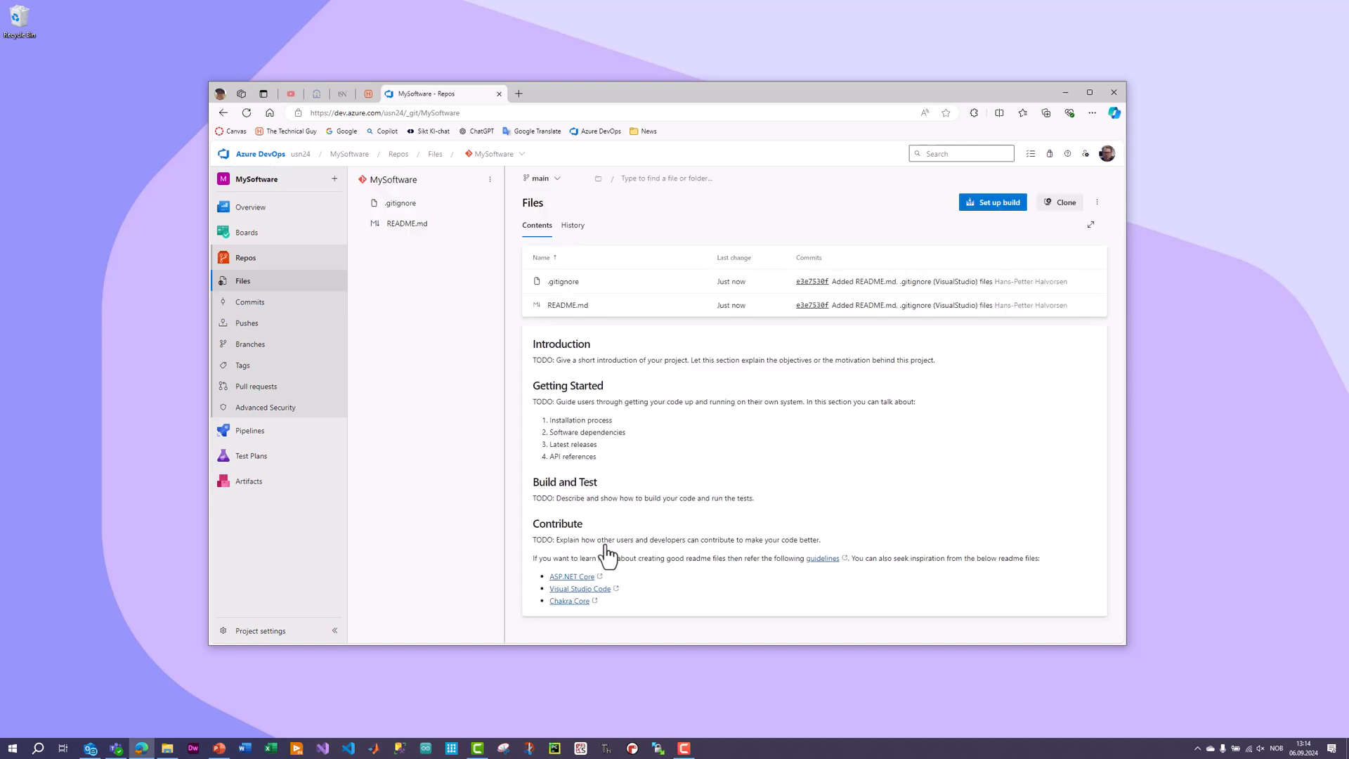
Examine the contents of the repository's .gitignore file and return to the file overview.
{"action": "left_click", "coordinate": [420, 206]}
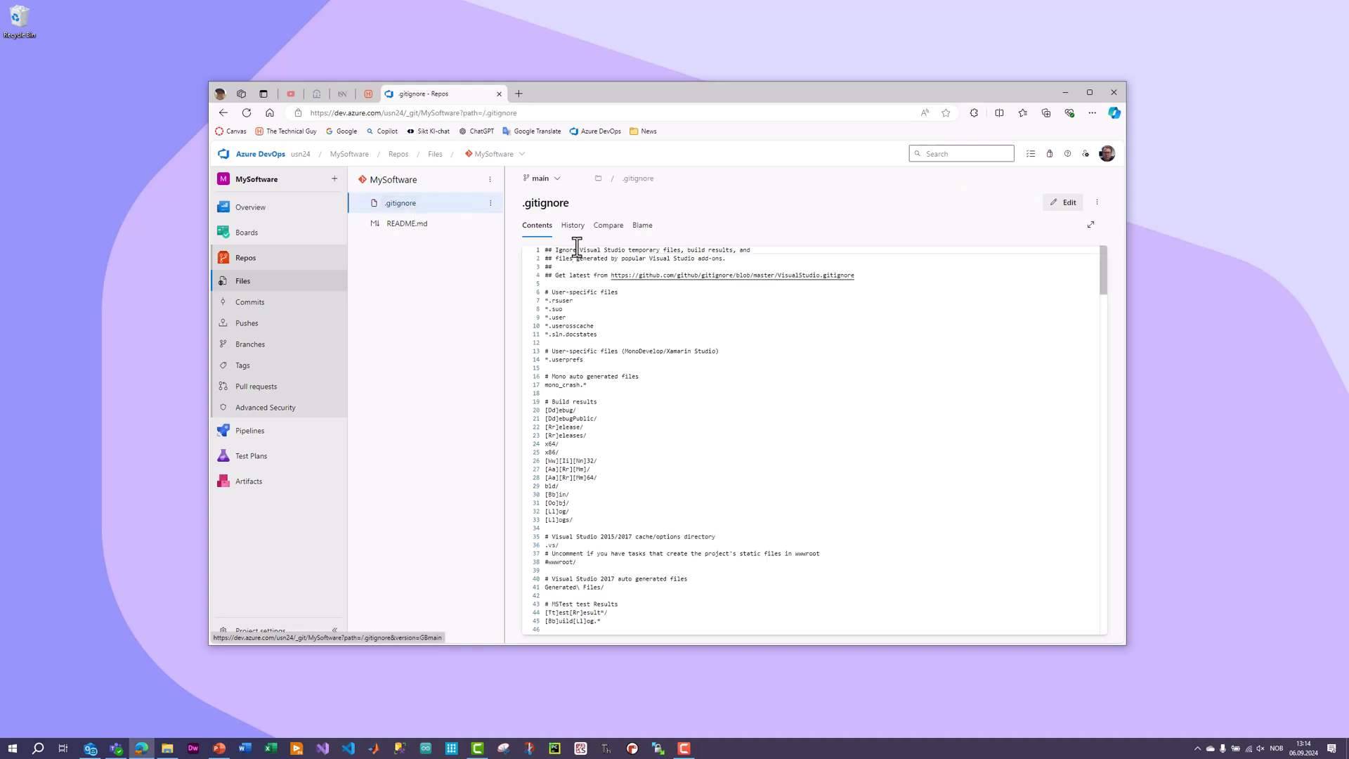
{"action": "scroll", "coordinate": [653, 407], "scroll_direction": "down", "scroll_amount": 4}
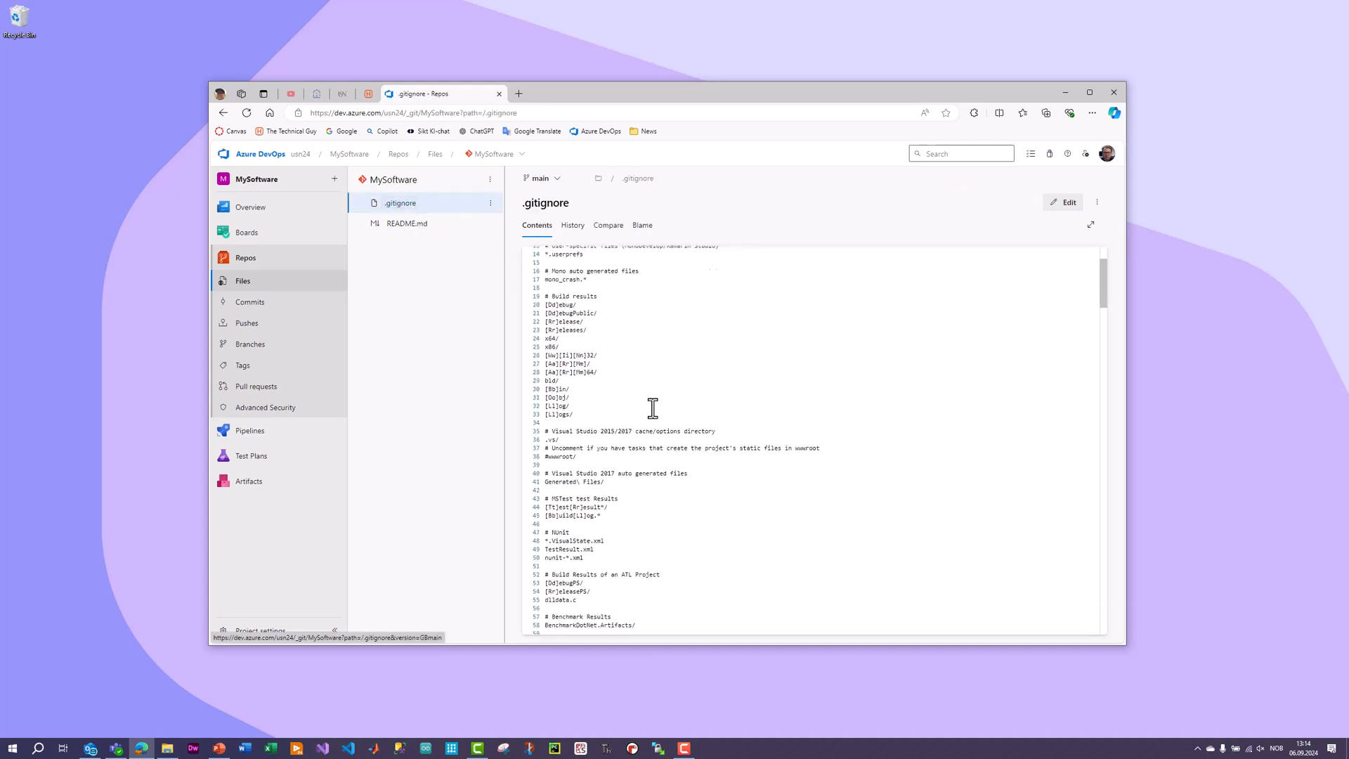
{"action": "scroll", "coordinate": [653, 408], "scroll_direction": "down", "scroll_amount": 5}
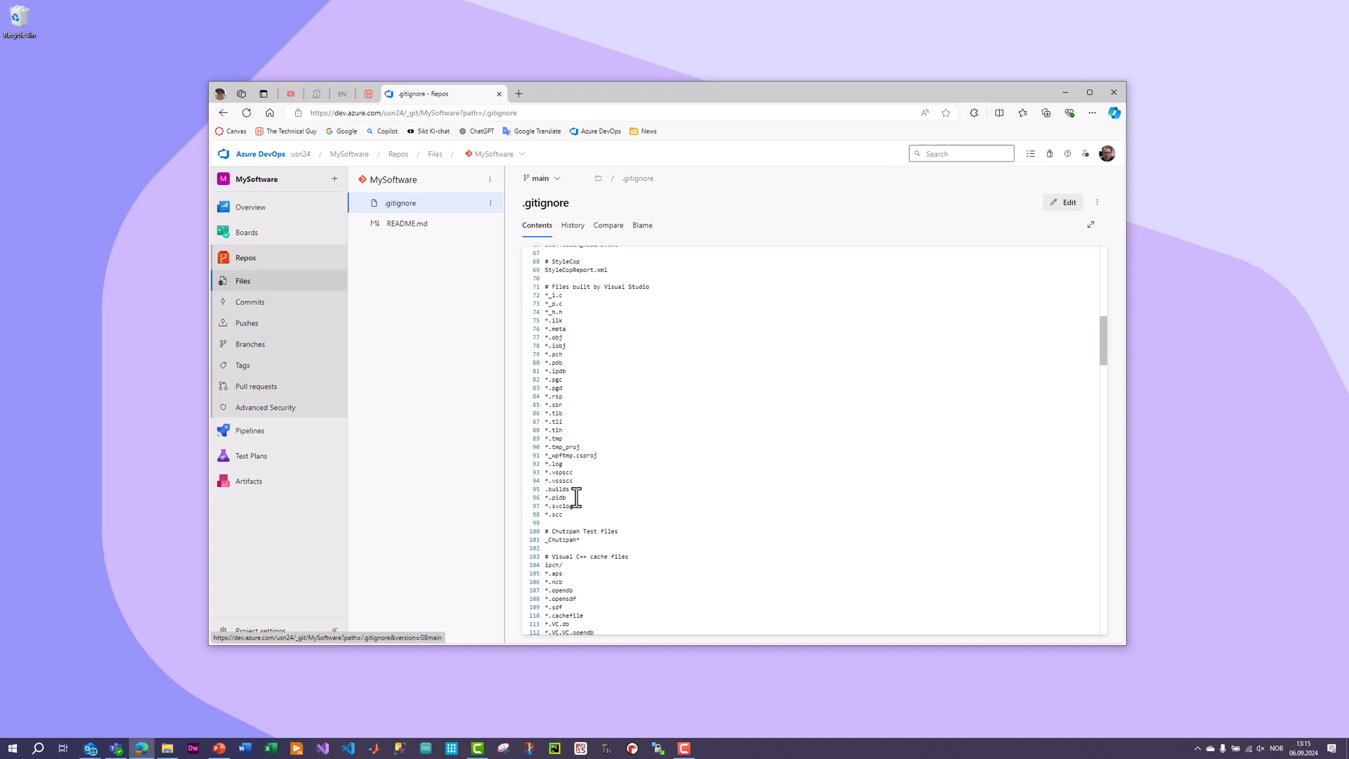
{"action": "key", "text": "alt+Left"}
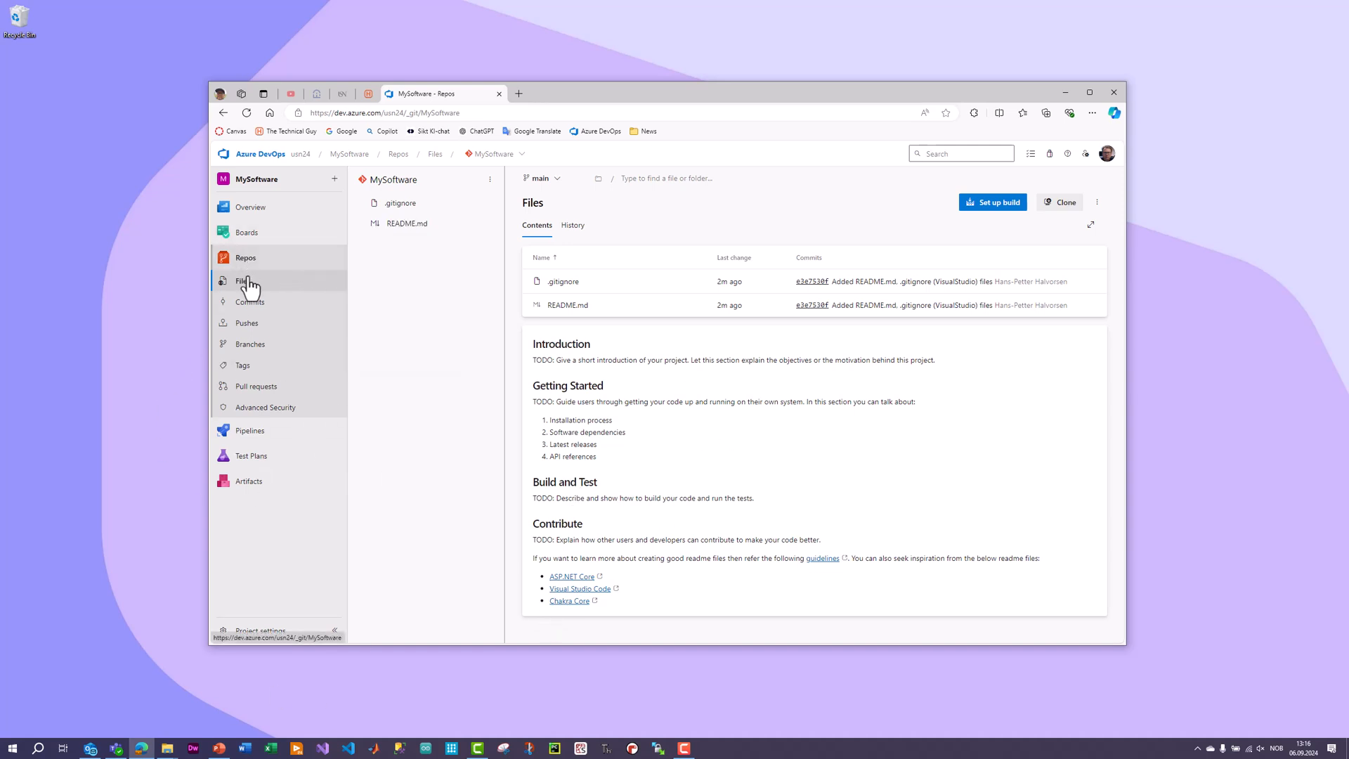
Open the clone options of the MySoftware repository and copy its HTTPS clone URL.
{"action": "left_click", "coordinate": [1067, 205]}
{"action": "left_click", "coordinate": [1029, 263]}
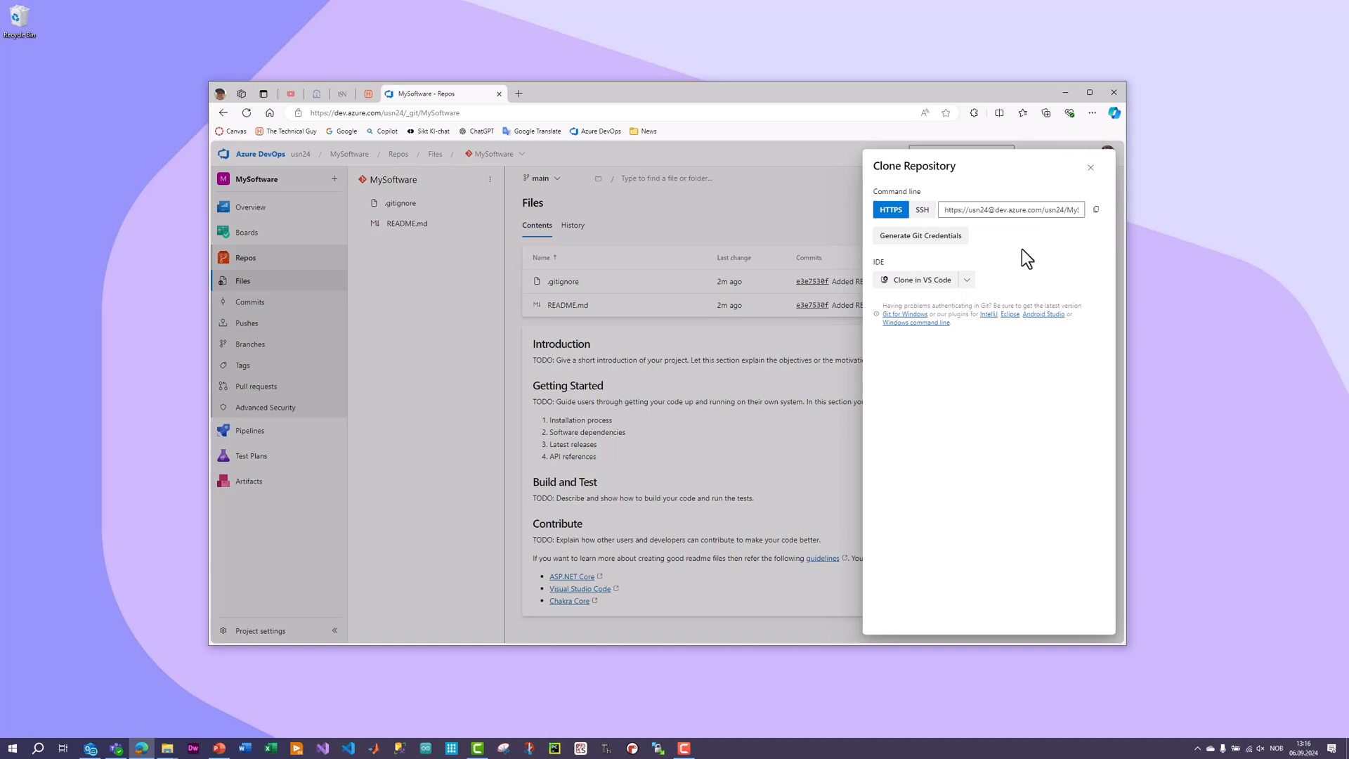
{"action": "left_click", "coordinate": [1019, 212]}
{"action": "left_click", "coordinate": [1019, 212]}
{"action": "left_click", "coordinate": [1051, 254]}
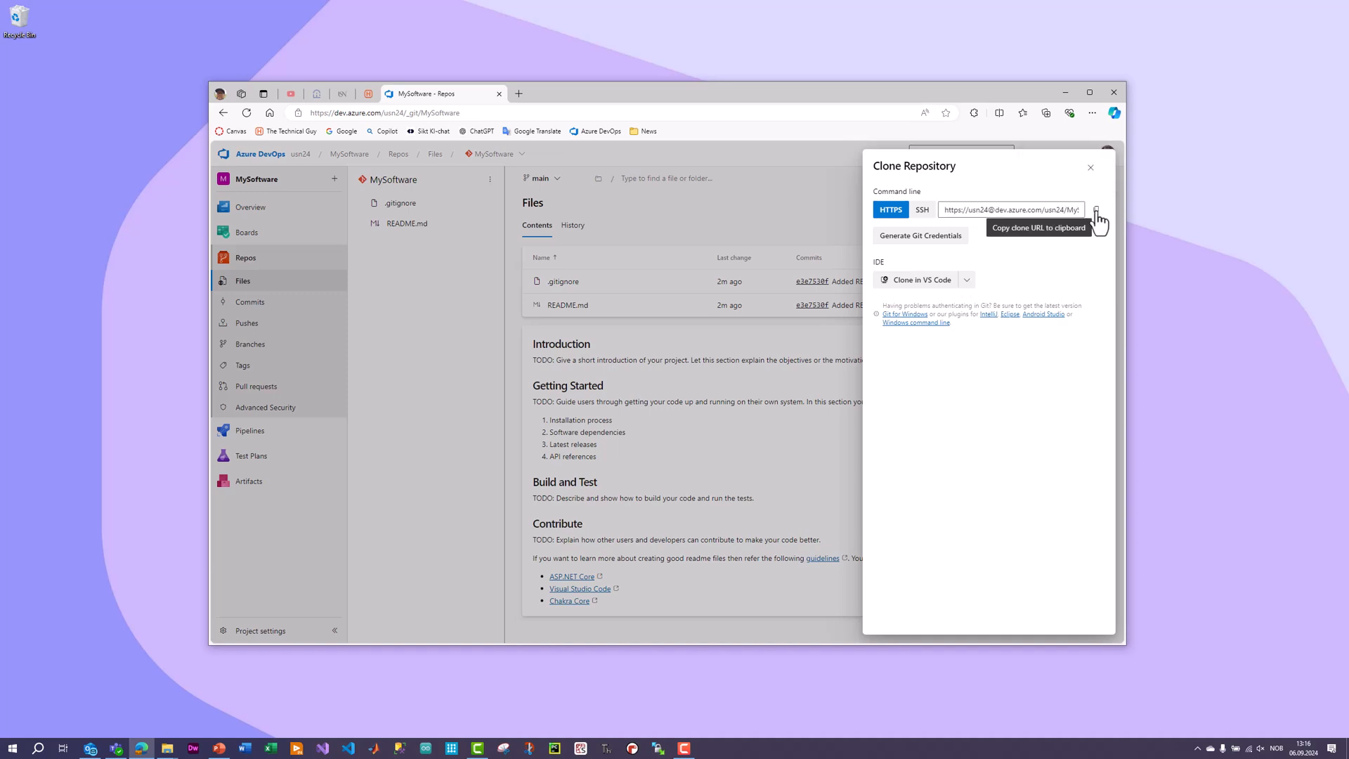
{"action": "left_click", "coordinate": [1097, 215]}
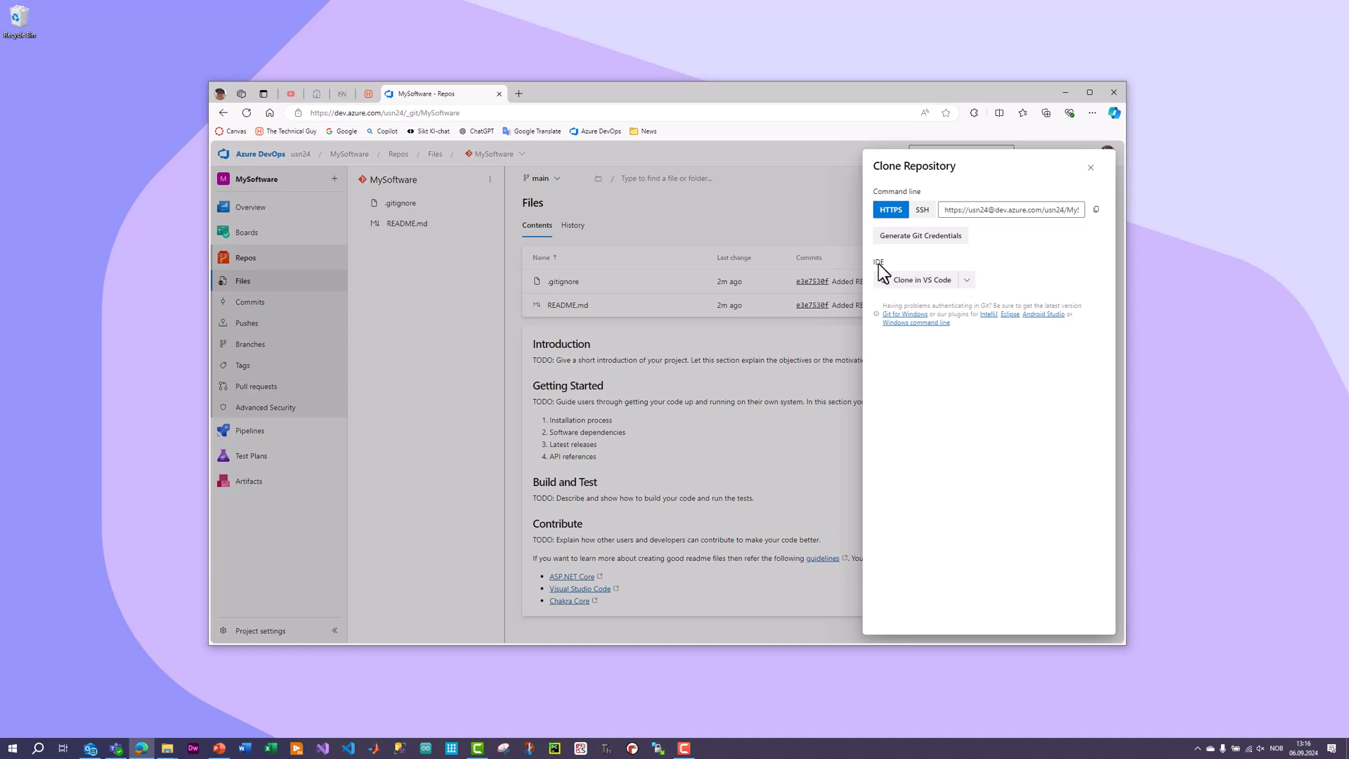
Start cloning the MySoftware repository in Visual Studio from the Azure DevOps clone options, and cancel the clone dialog.
{"action": "left_click", "coordinate": [968, 283]}
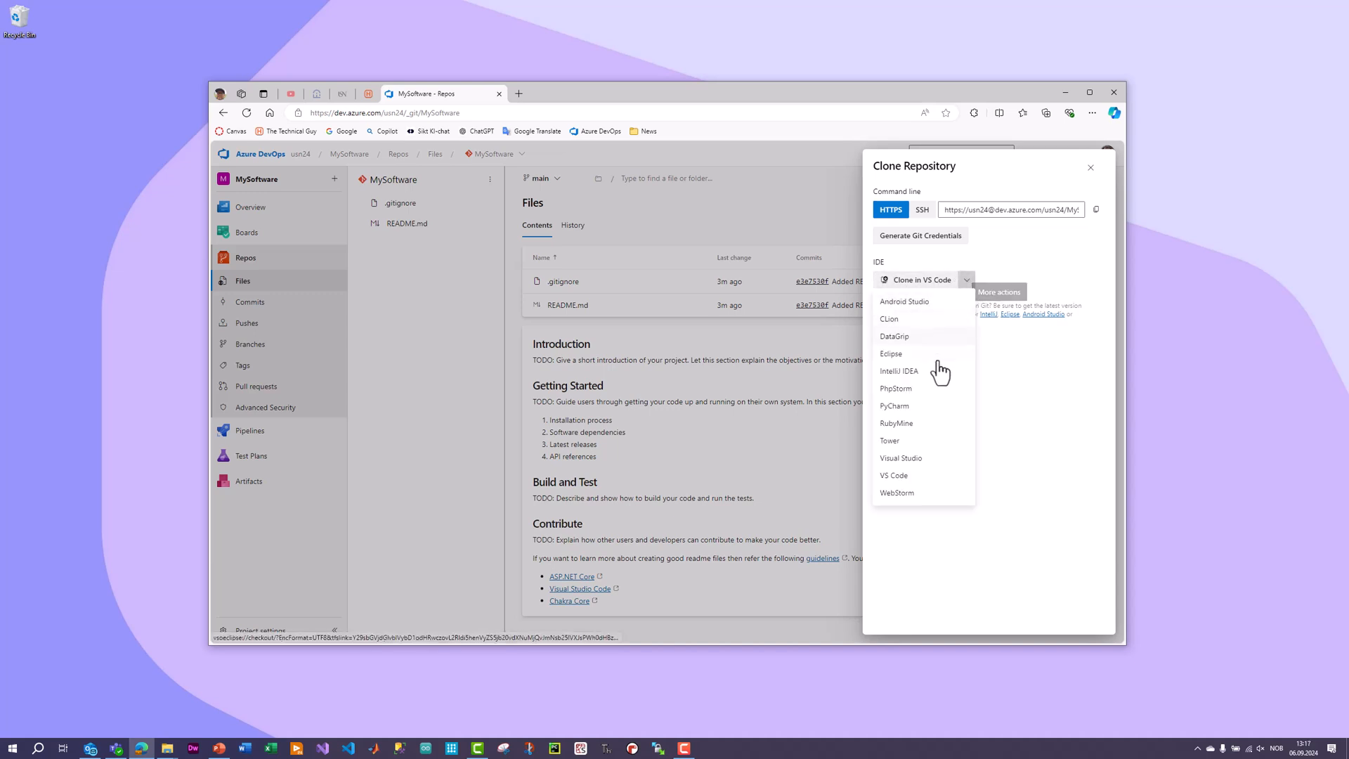
{"action": "left_click", "coordinate": [923, 462]}
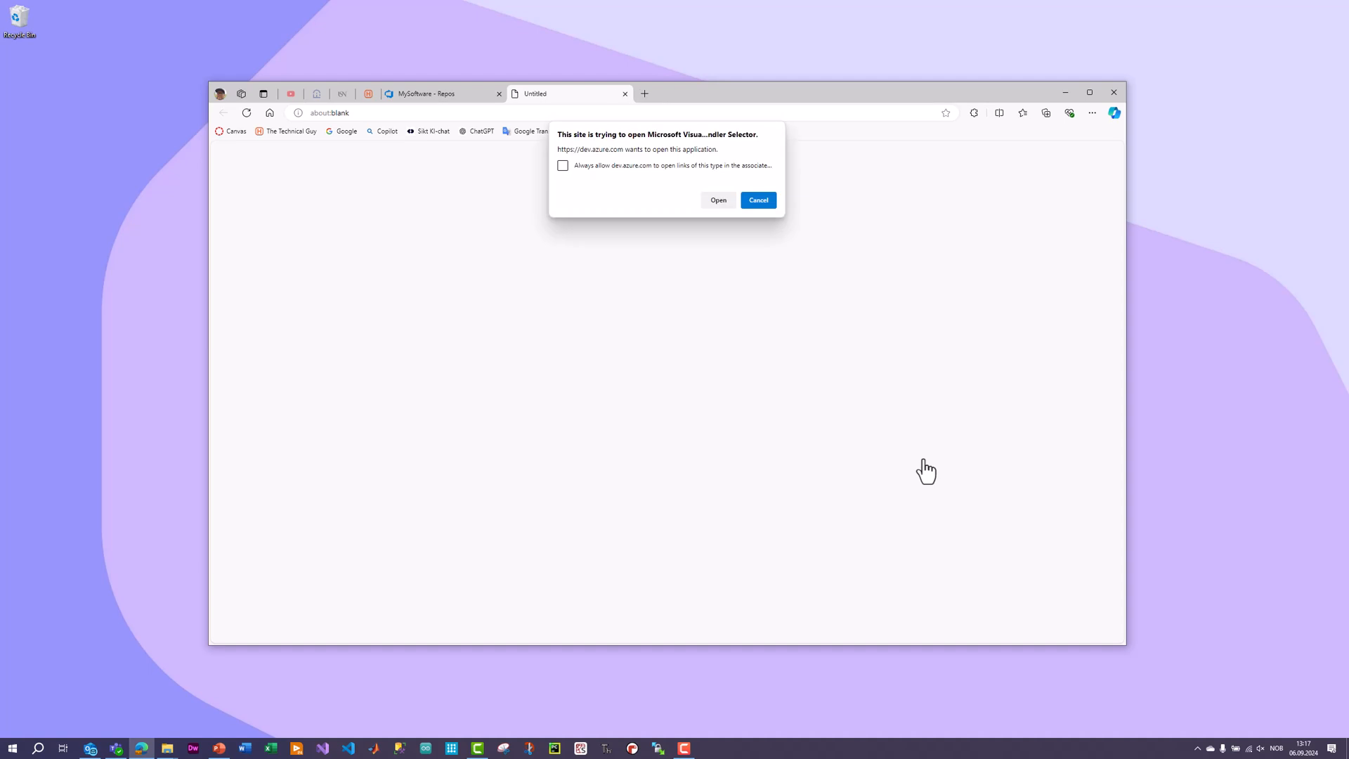
{"action": "left_click", "coordinate": [717, 201]}
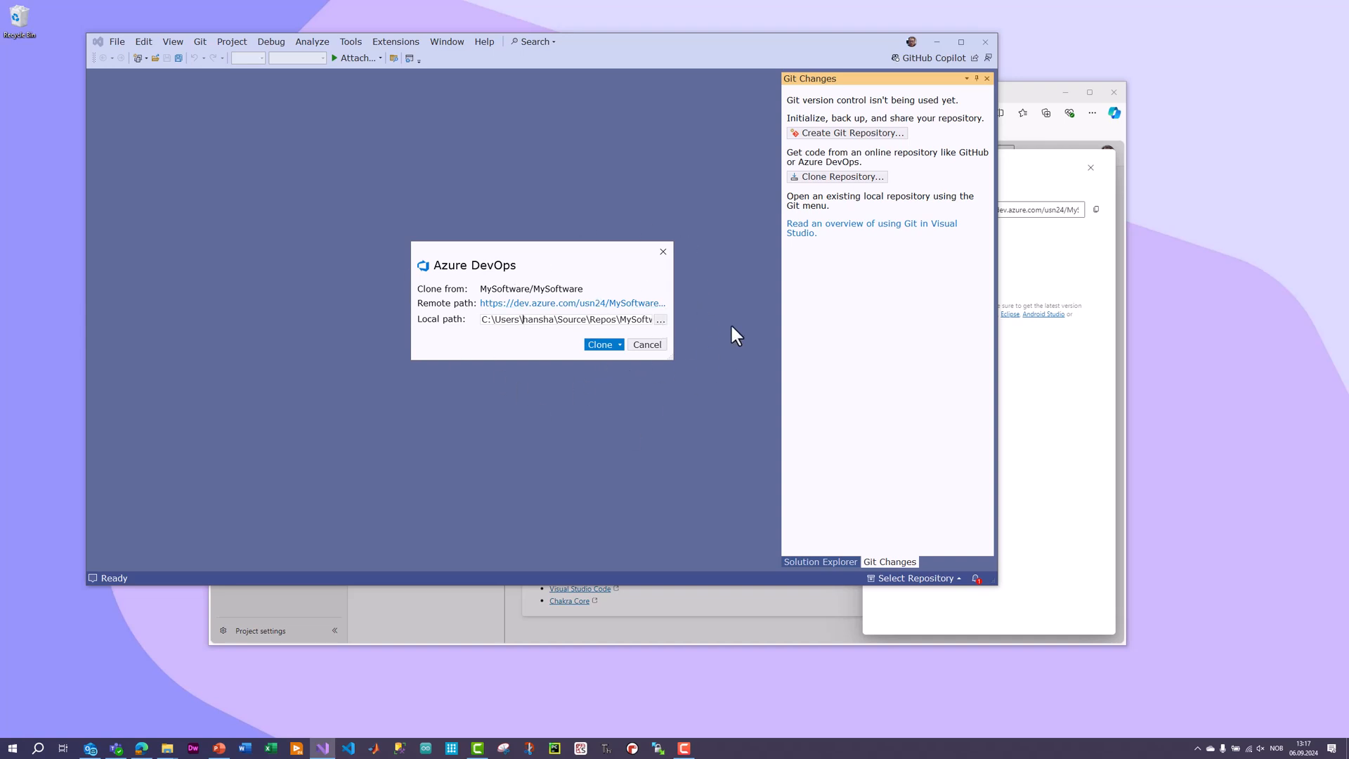
{"action": "left_click", "coordinate": [656, 344]}
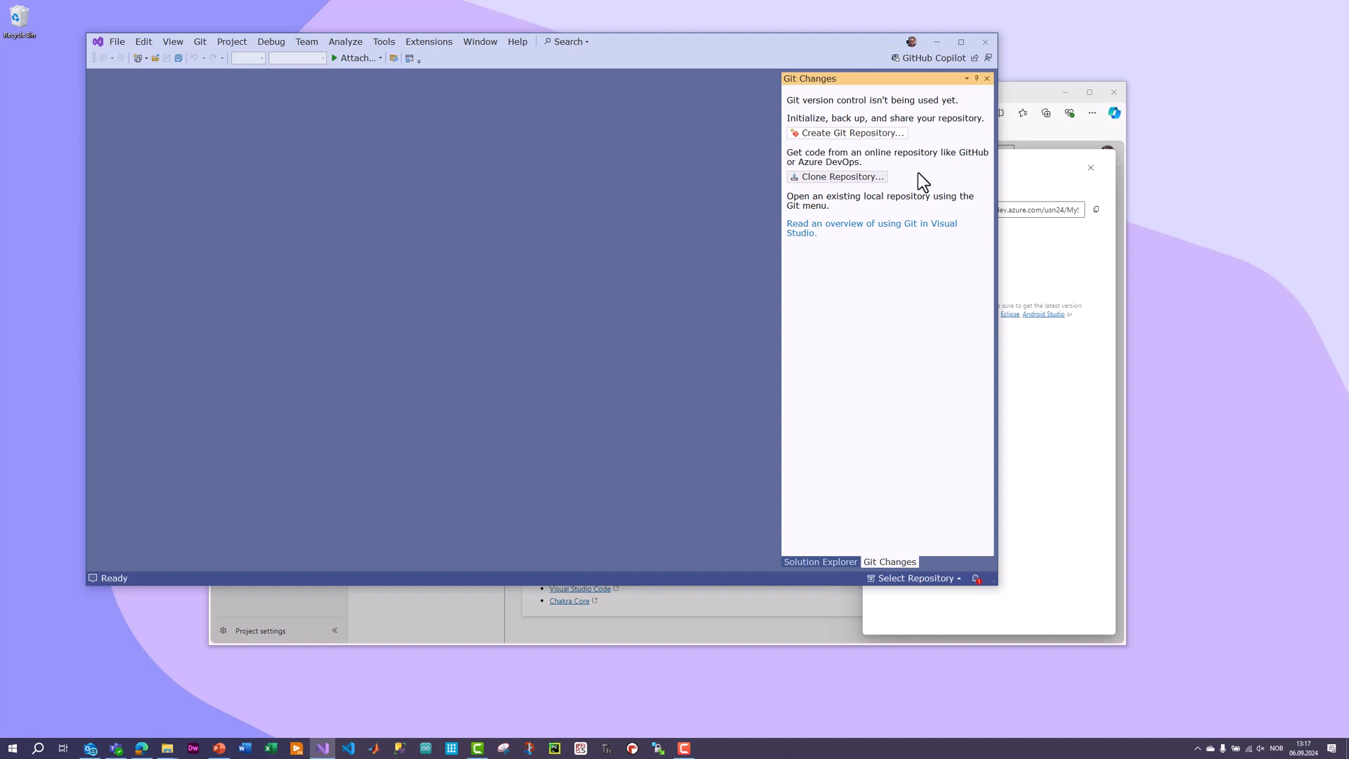
Start a repository clone from Git Changes in Visual Studio with the copied MySoftware URL as its location, and close the form without cloning.
{"action": "left_click", "coordinate": [201, 41]}
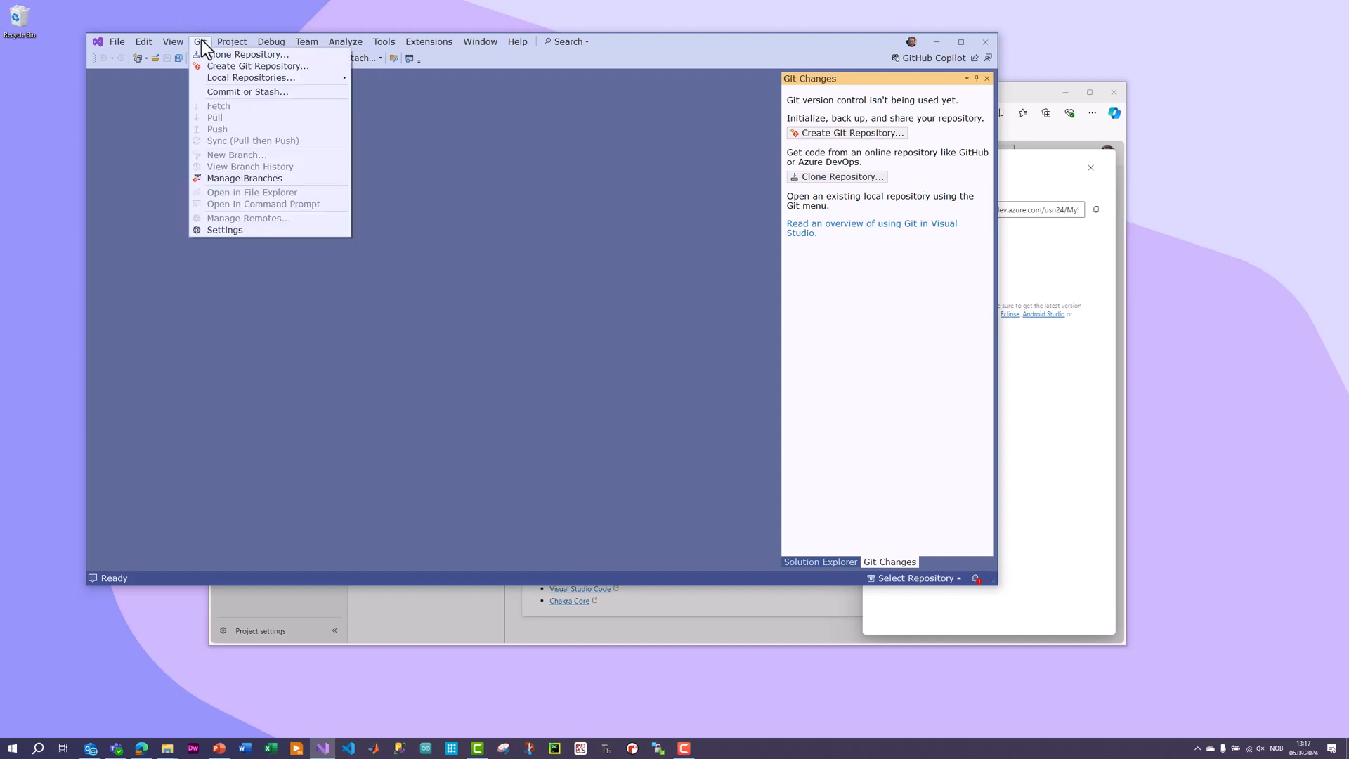
{"action": "mouse_move", "coordinate": [176, 44]}
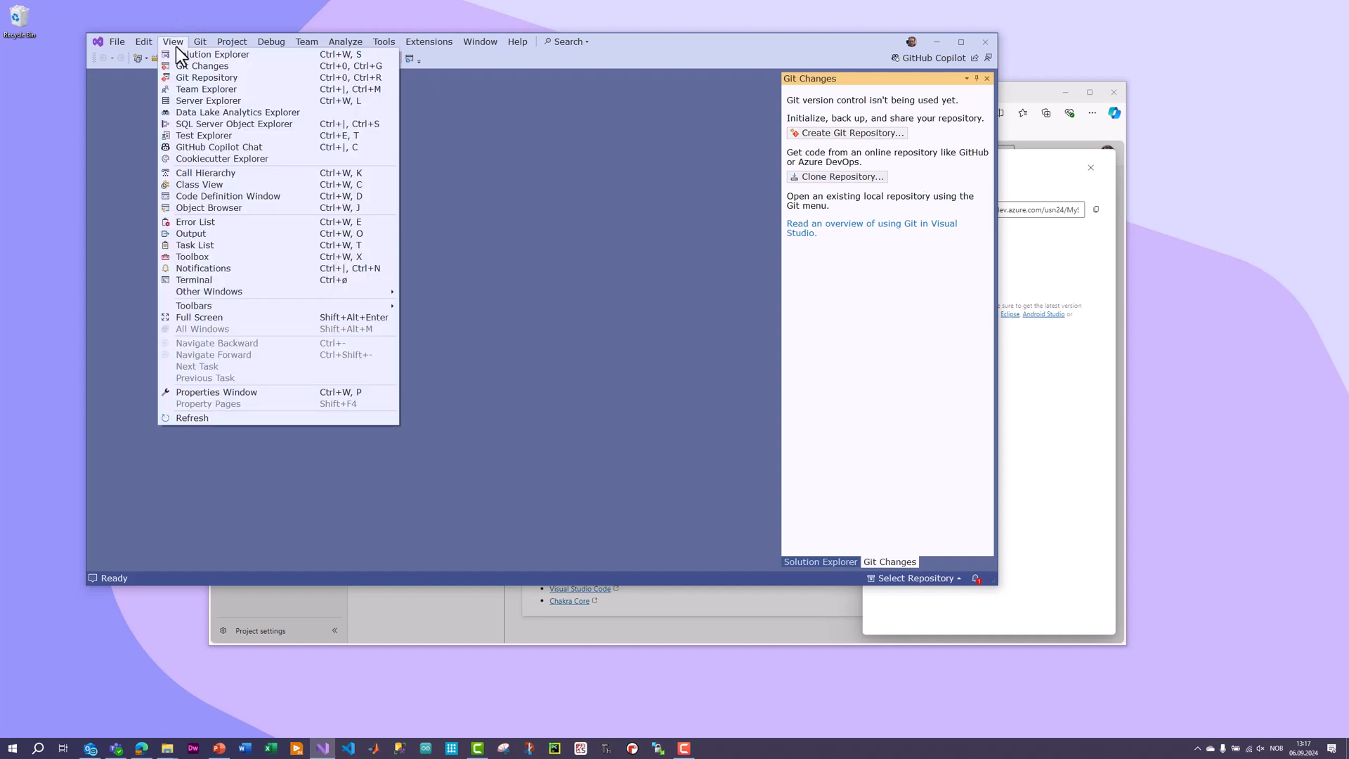
{"action": "left_click", "coordinate": [188, 64]}
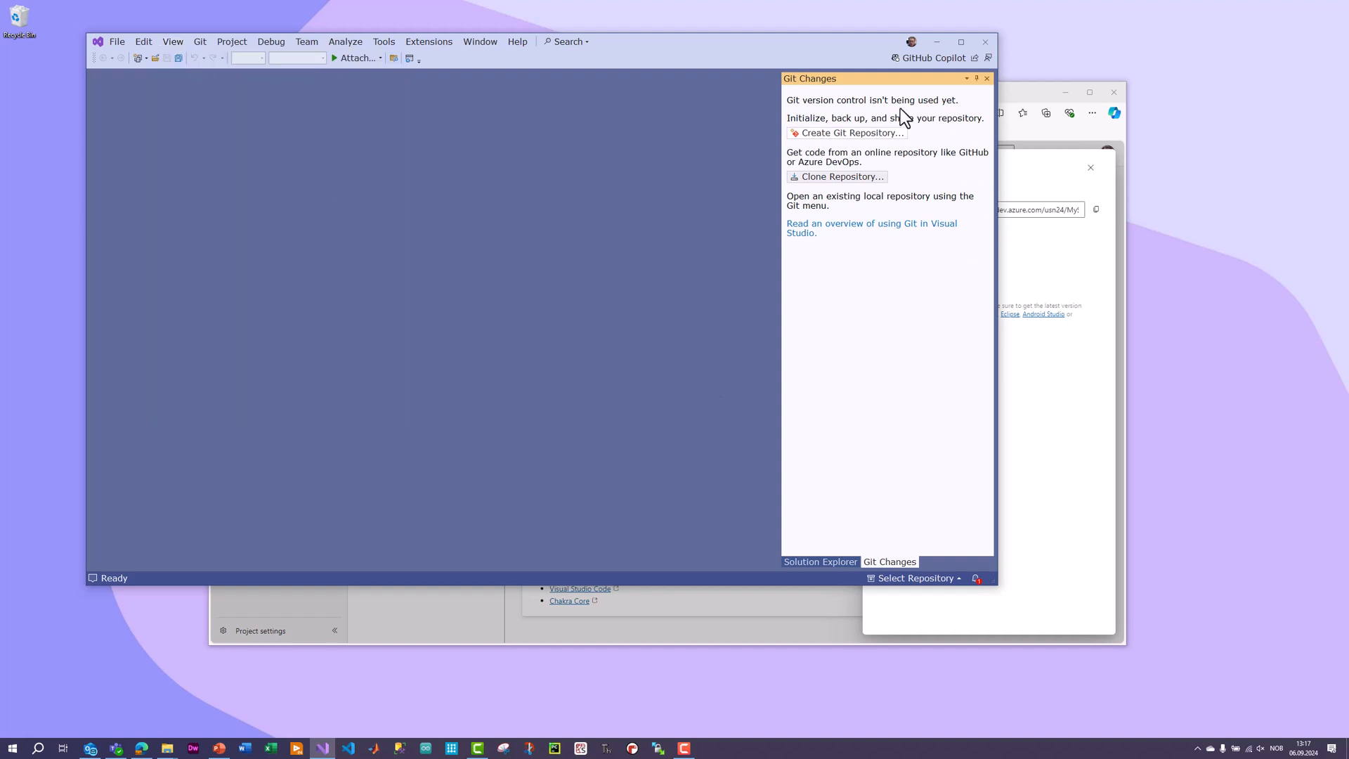
{"action": "left_click", "coordinate": [803, 178]}
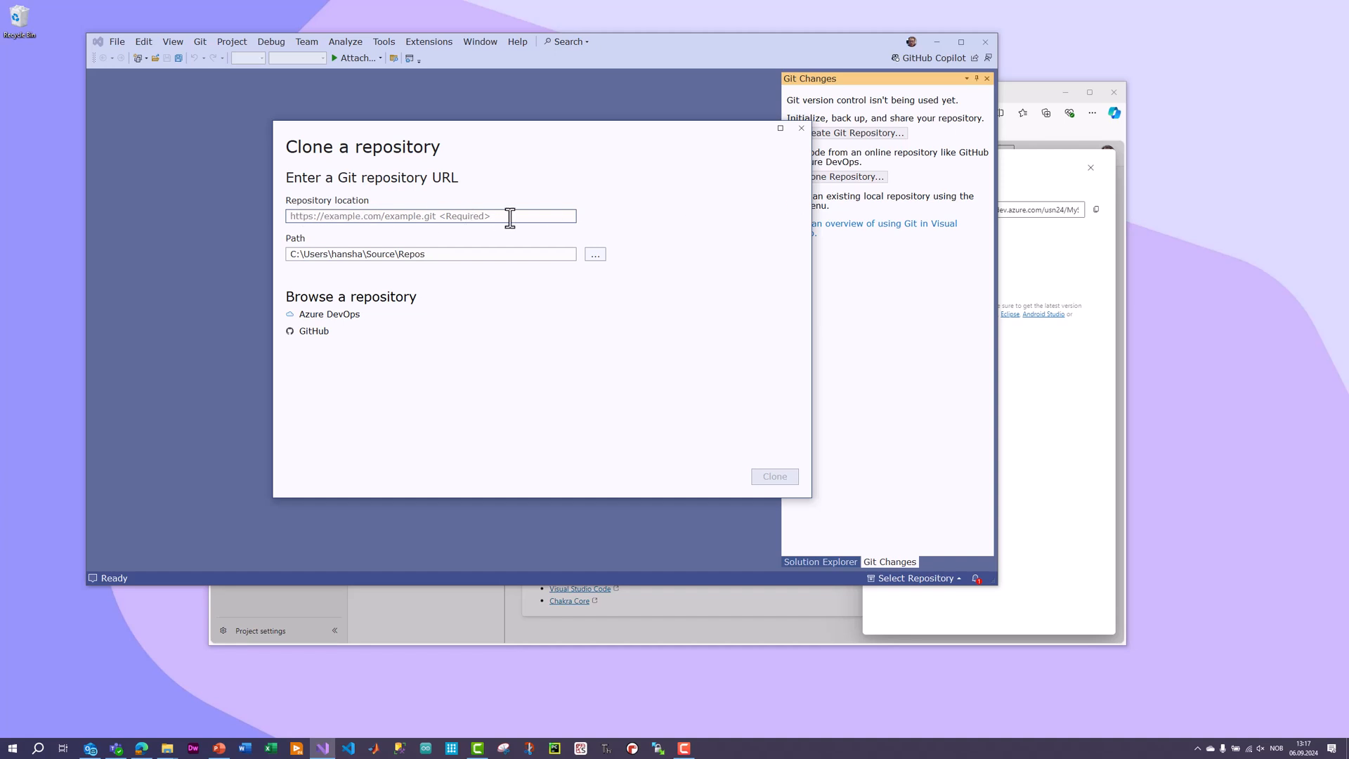
{"action": "key", "text": "ctrl+v"}
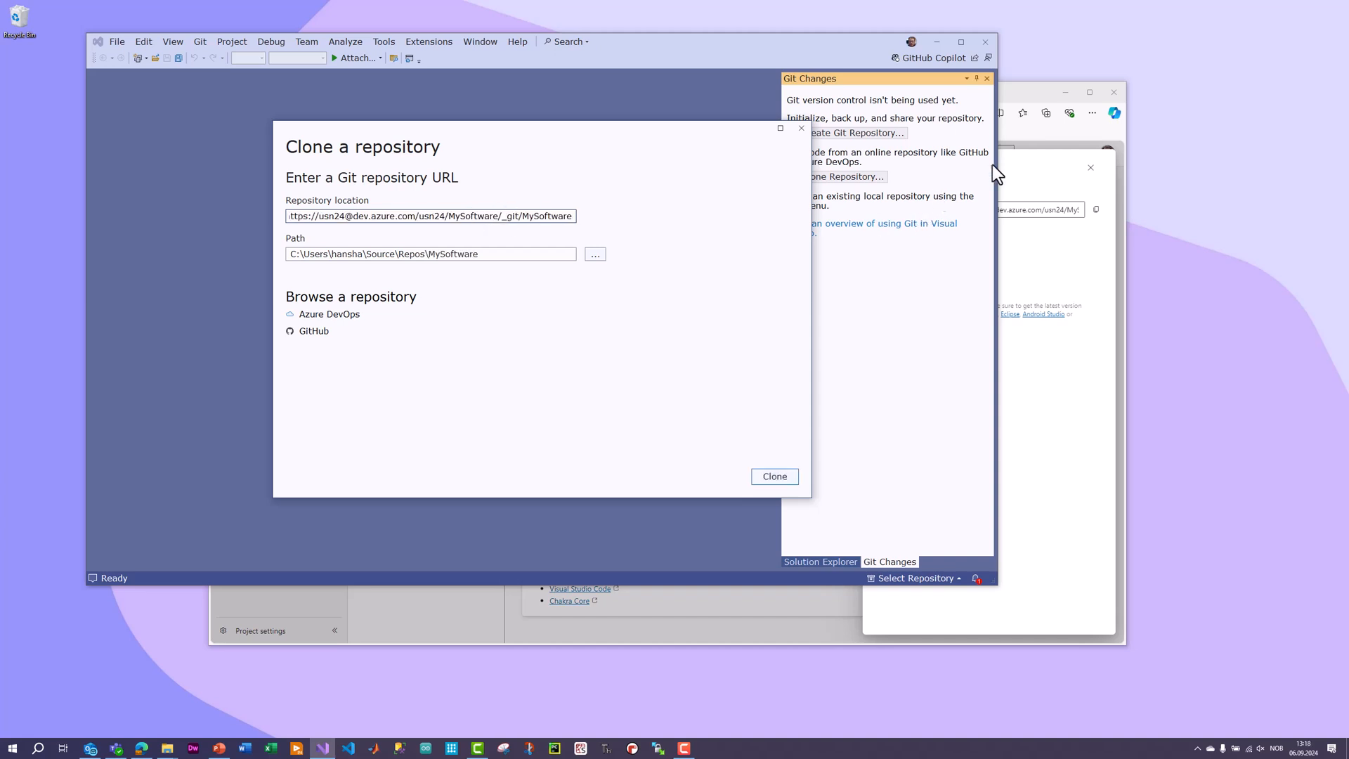
{"action": "left_click", "coordinate": [1047, 100]}
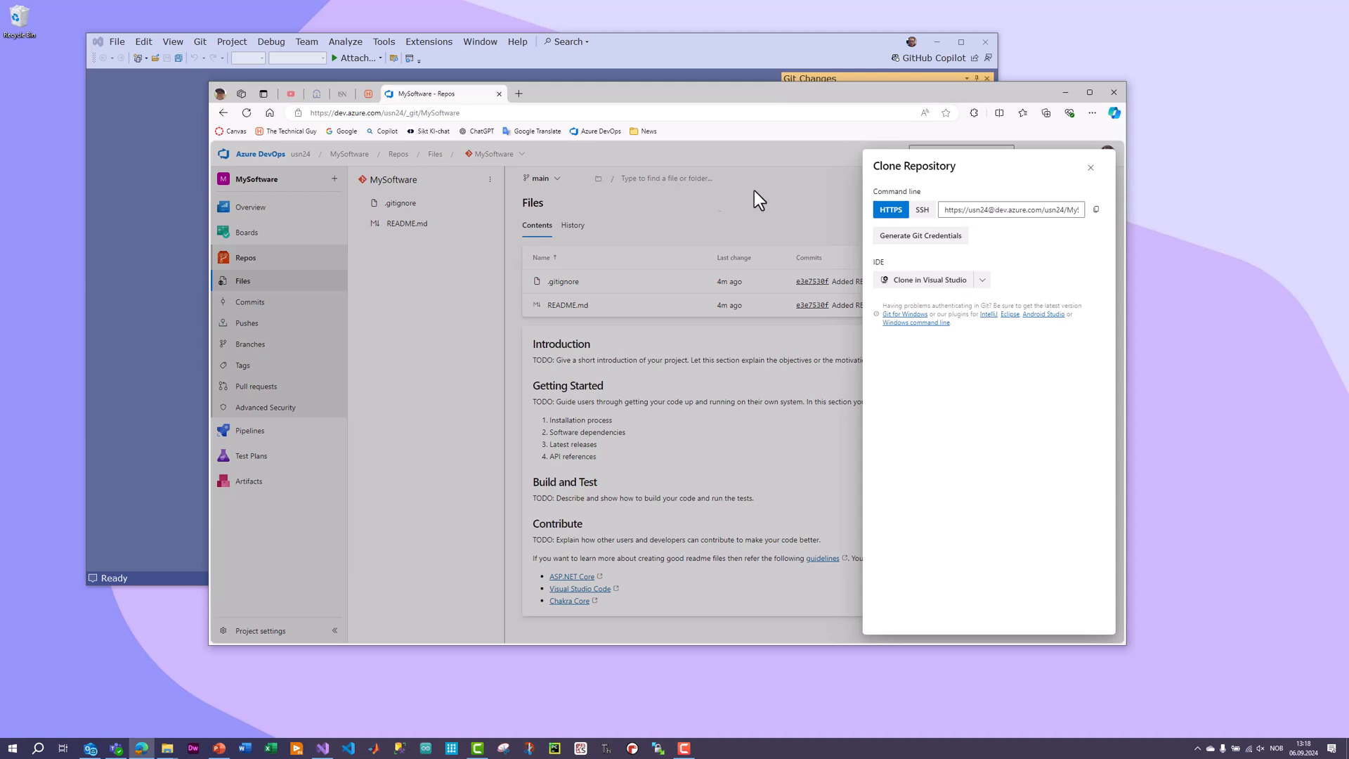
{"action": "left_click_drag", "start_coordinate": [914, 102], "coordinate": [977, 187]}
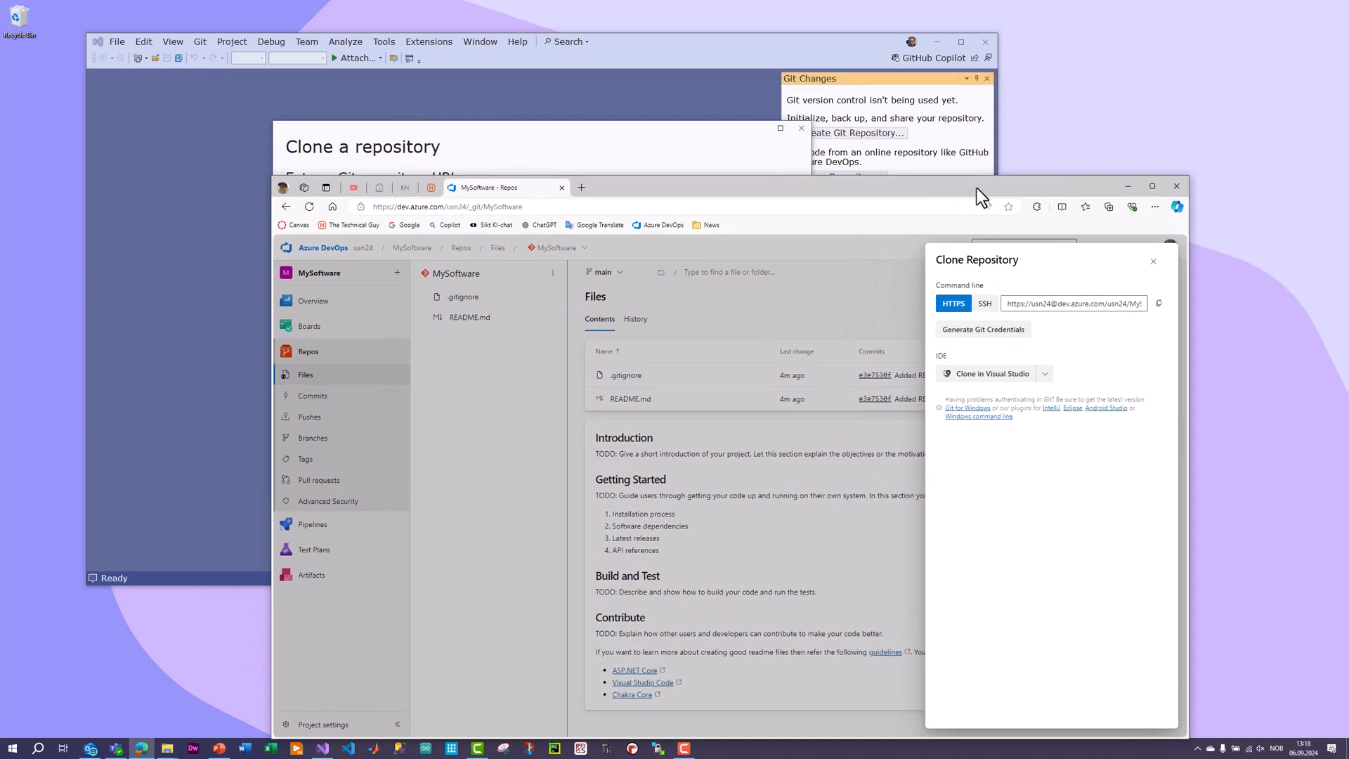
{"action": "left_click", "coordinate": [697, 50]}
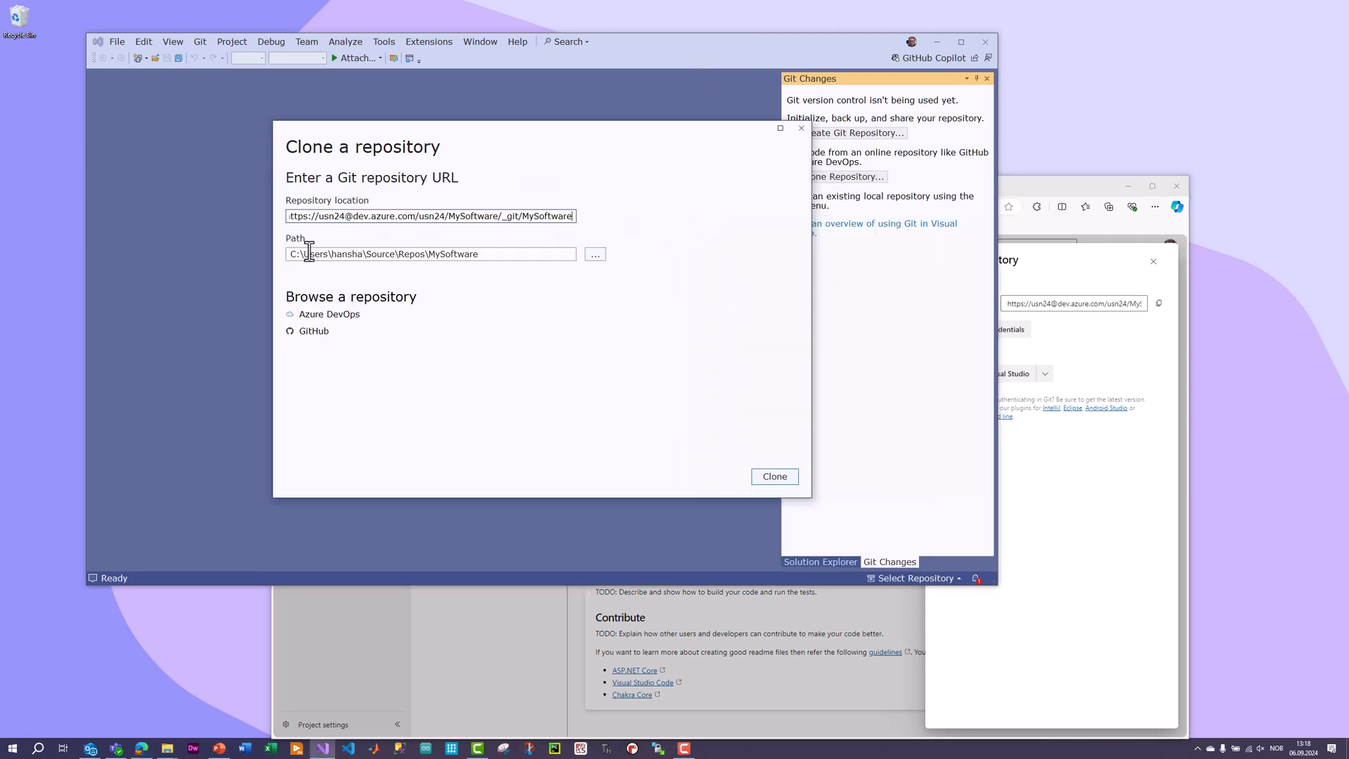
{"action": "left_click", "coordinate": [801, 129]}
Switch back to Azure DevOps, reopen the repository's clone options and open the clone in Visual Studio.
{"action": "left_click", "coordinate": [1028, 183]}
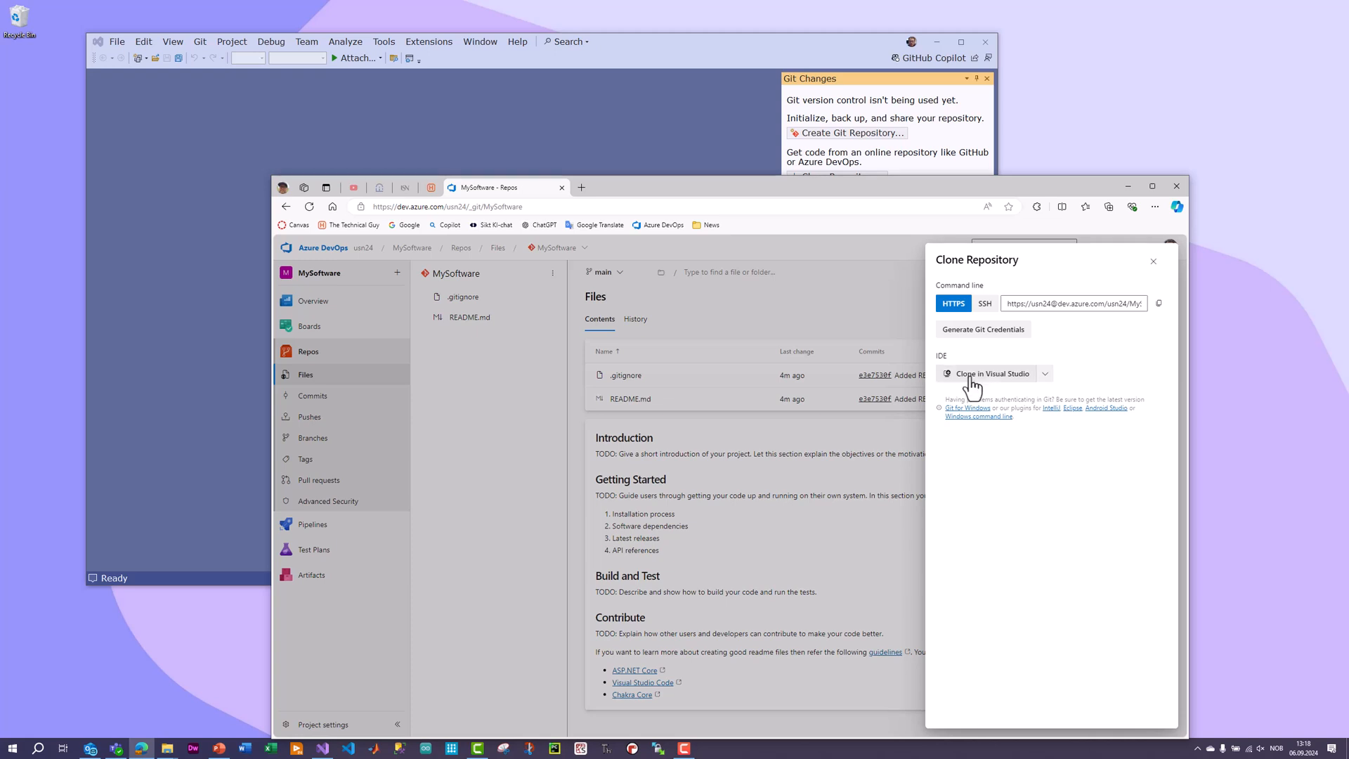
{"action": "left_click", "coordinate": [1156, 263]}
{"action": "left_click", "coordinate": [1129, 301]}
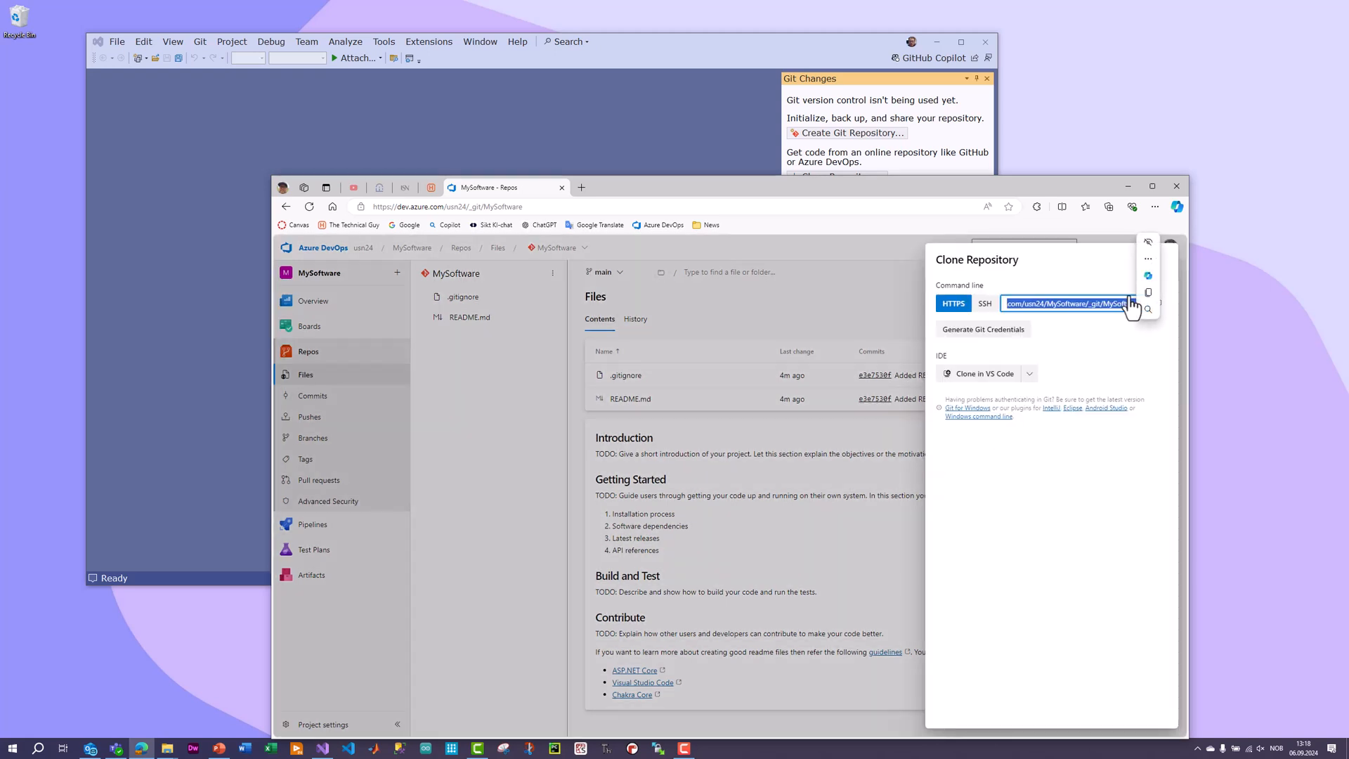
{"action": "left_click", "coordinate": [1029, 373]}
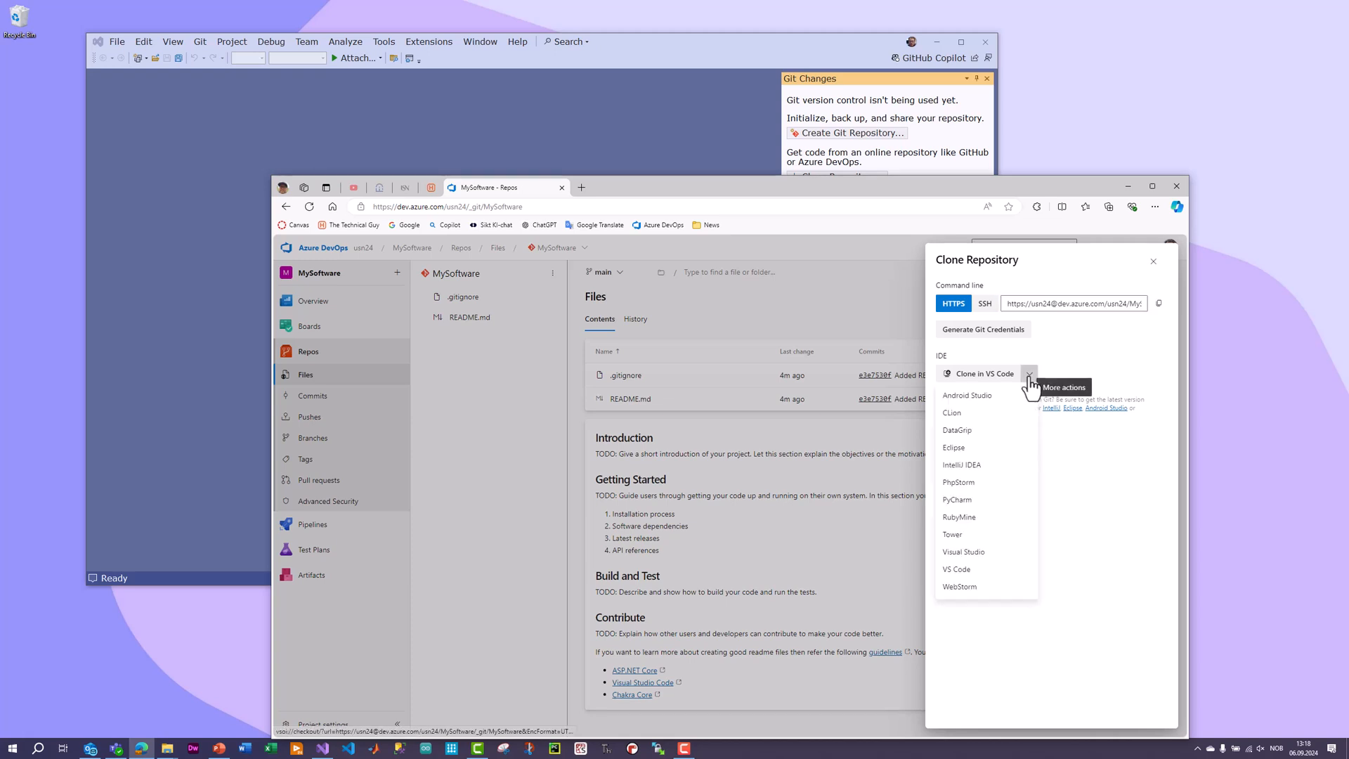
{"action": "left_click", "coordinate": [992, 551]}
{"action": "left_click", "coordinate": [779, 294]}
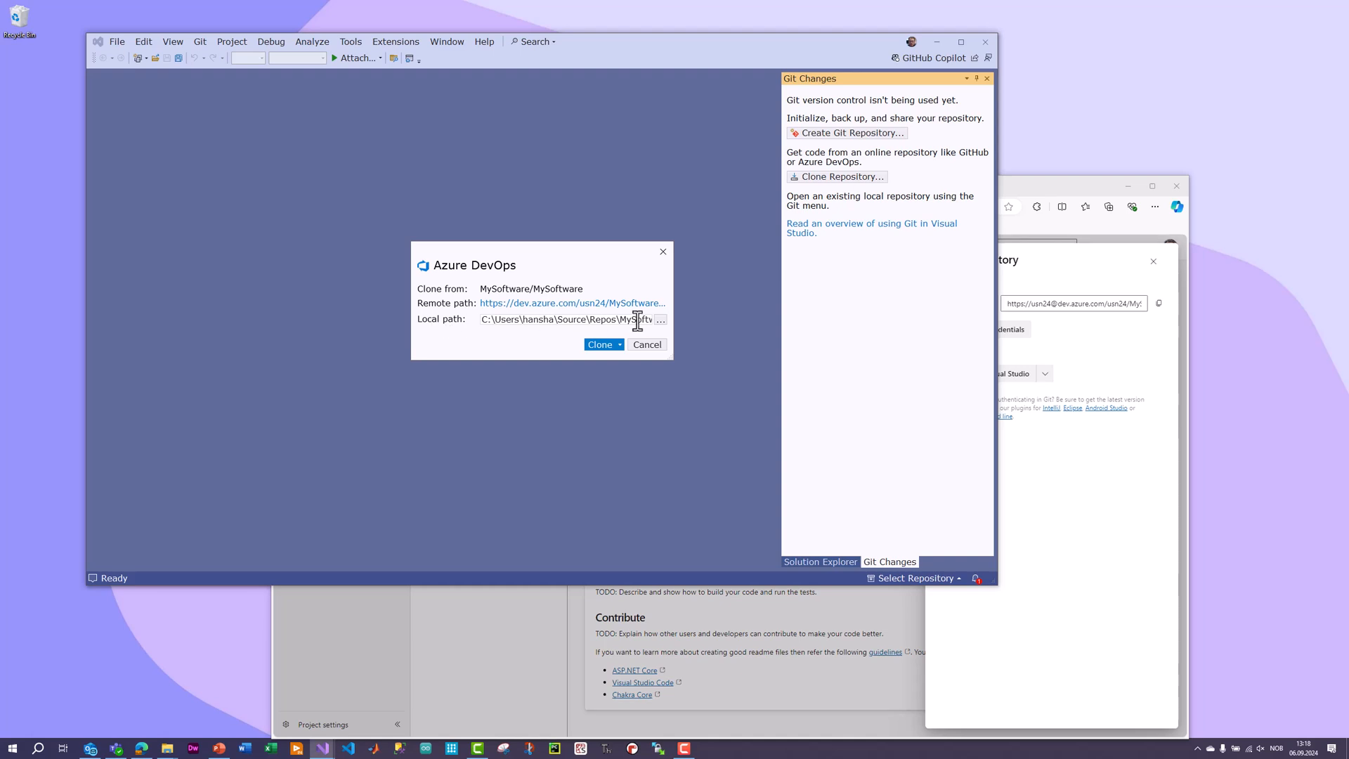
Set the clone's local path to C:\Temp\Azure DevOps and clone the MySoftware repository.
{"action": "left_click", "coordinate": [661, 321]}
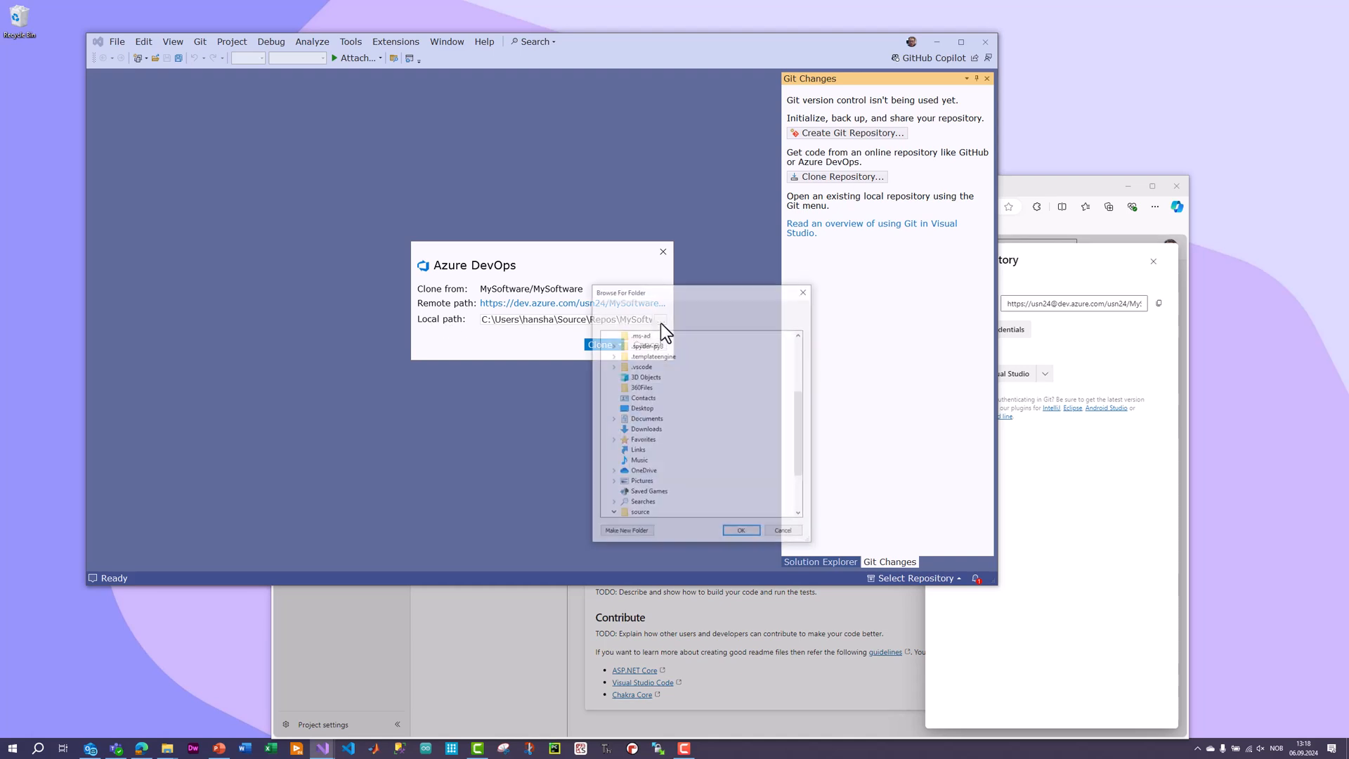
{"action": "left_click_drag", "start_coordinate": [685, 298], "coordinate": [280, 173]}
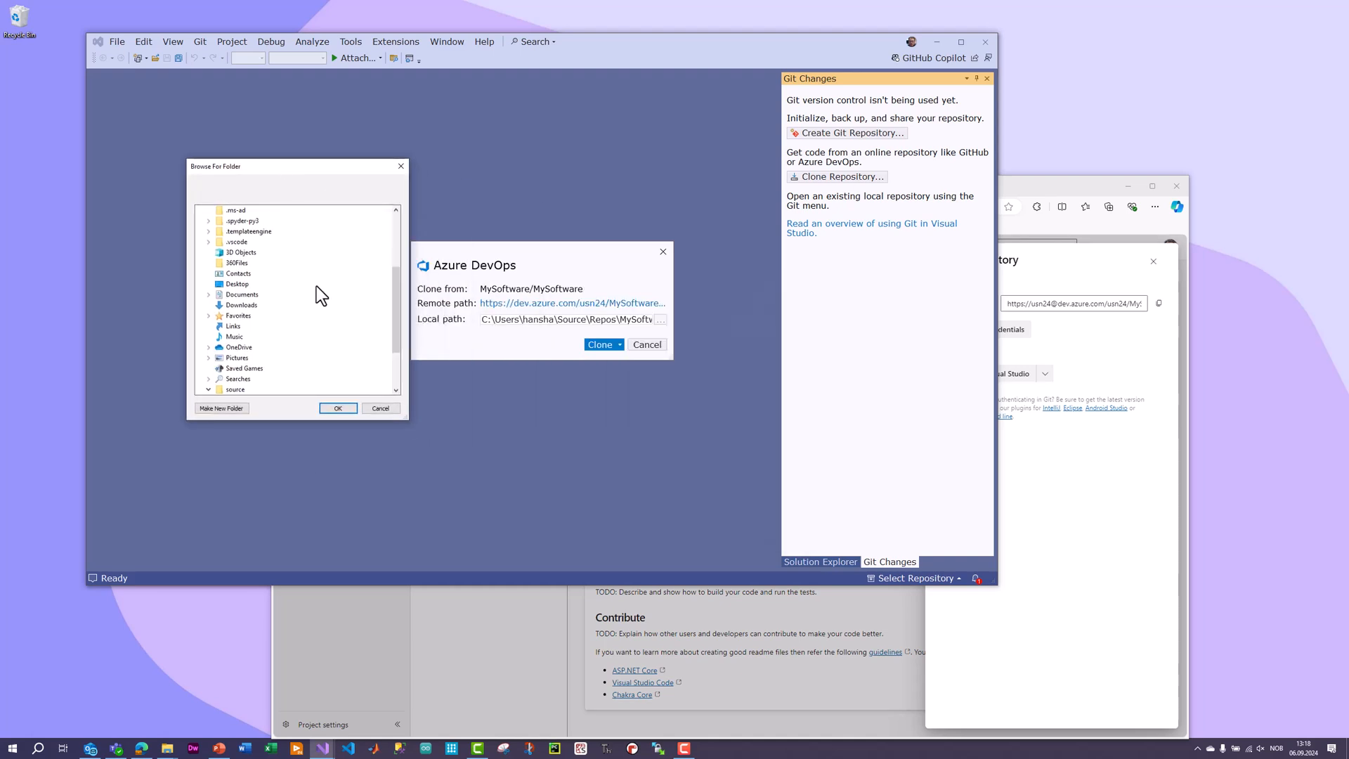
{"action": "left_click_drag", "start_coordinate": [397, 327], "coordinate": [389, 259]}
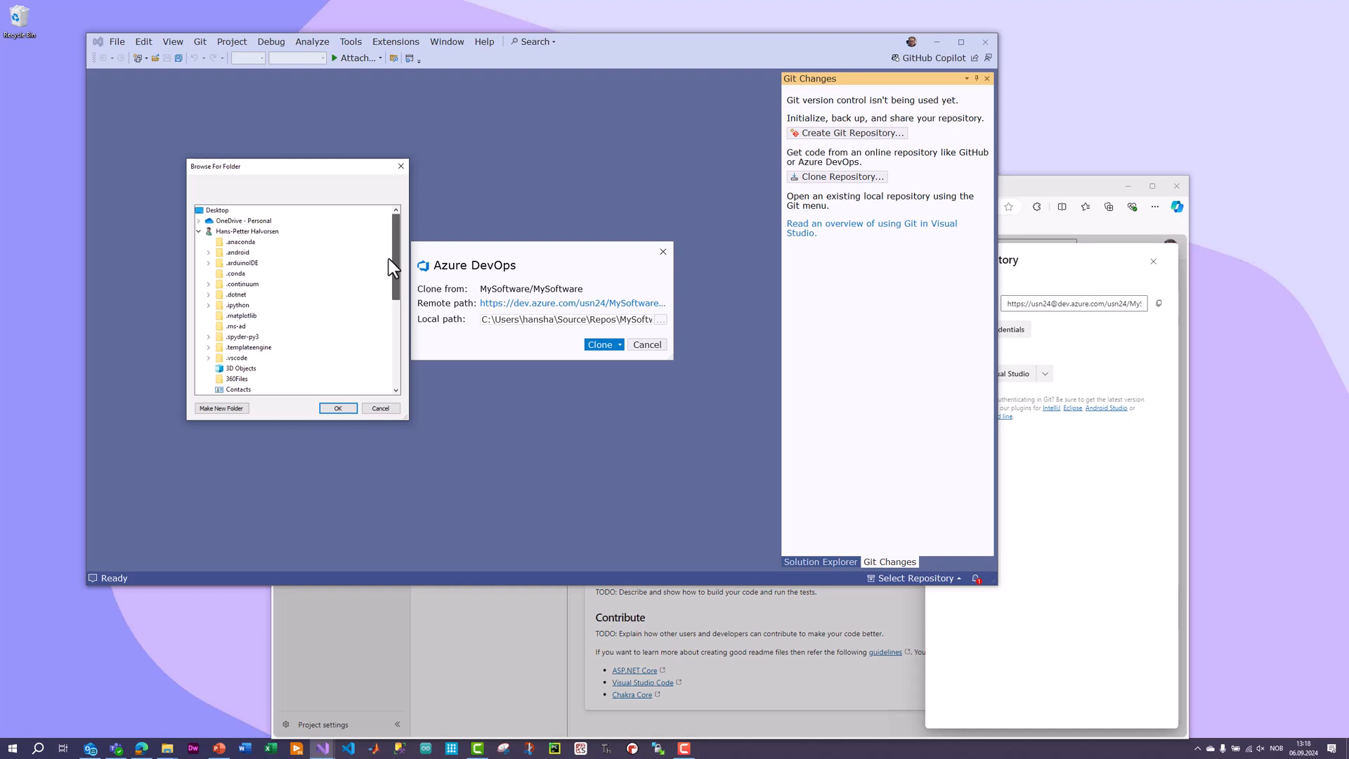
{"action": "left_click", "coordinate": [199, 231]}
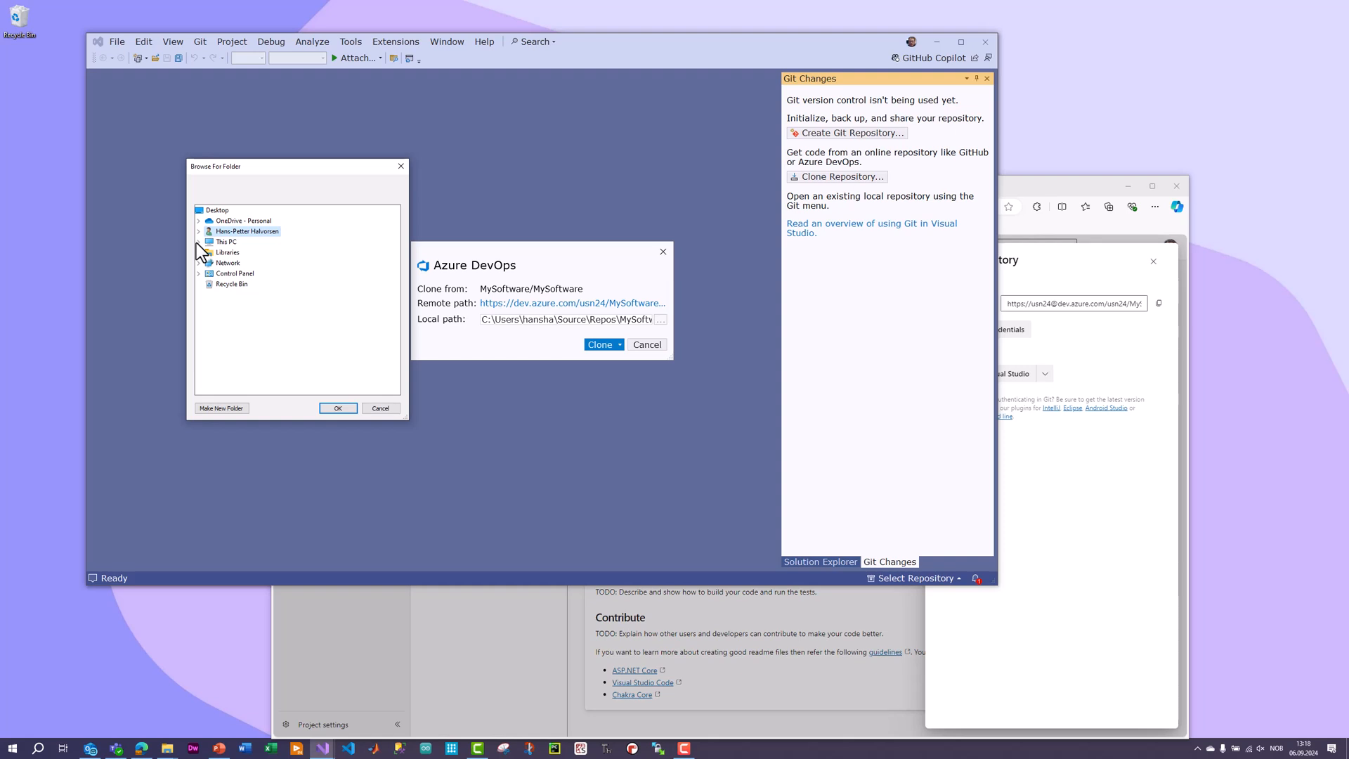
{"action": "left_click", "coordinate": [198, 242]}
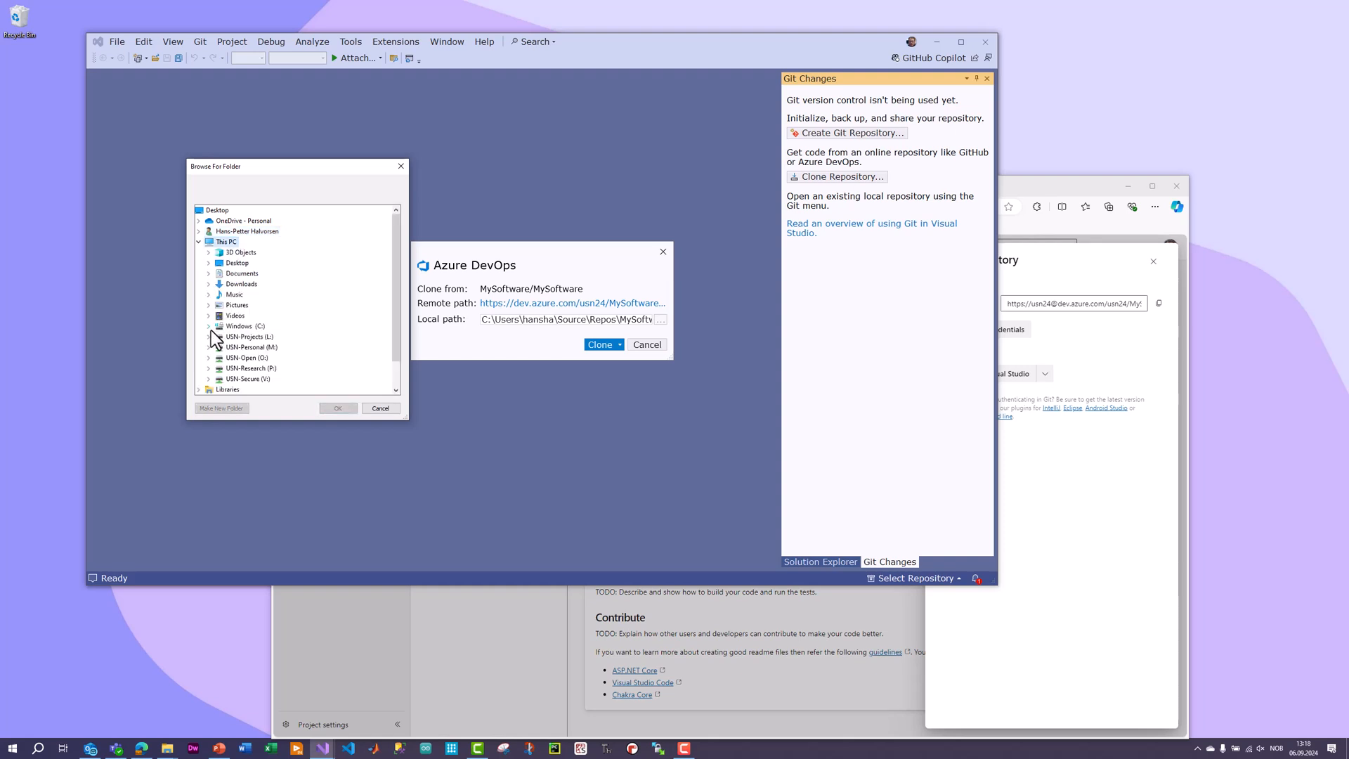
{"action": "left_click", "coordinate": [209, 327]}
{"action": "scroll", "coordinate": [239, 338], "scroll_direction": "down", "scroll_amount": 3}
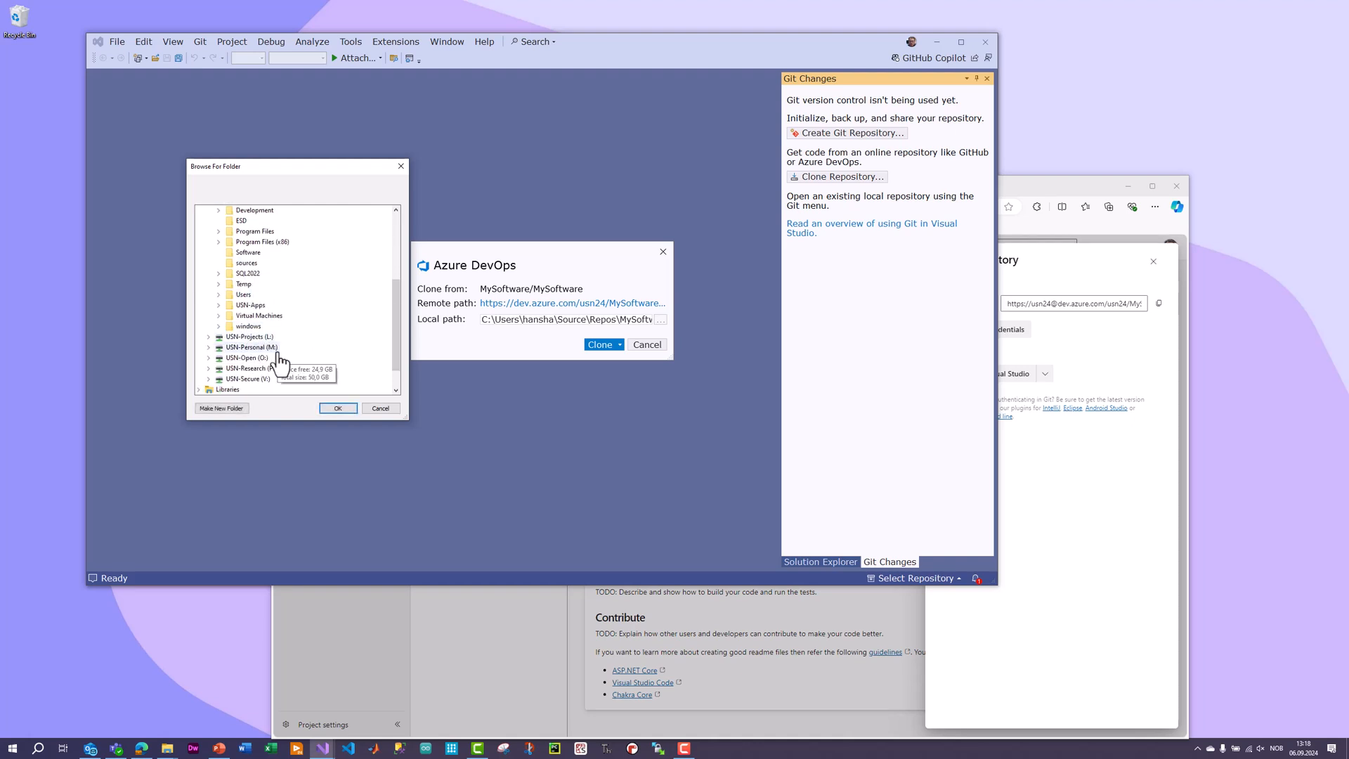
{"action": "double_click", "coordinate": [244, 284]}
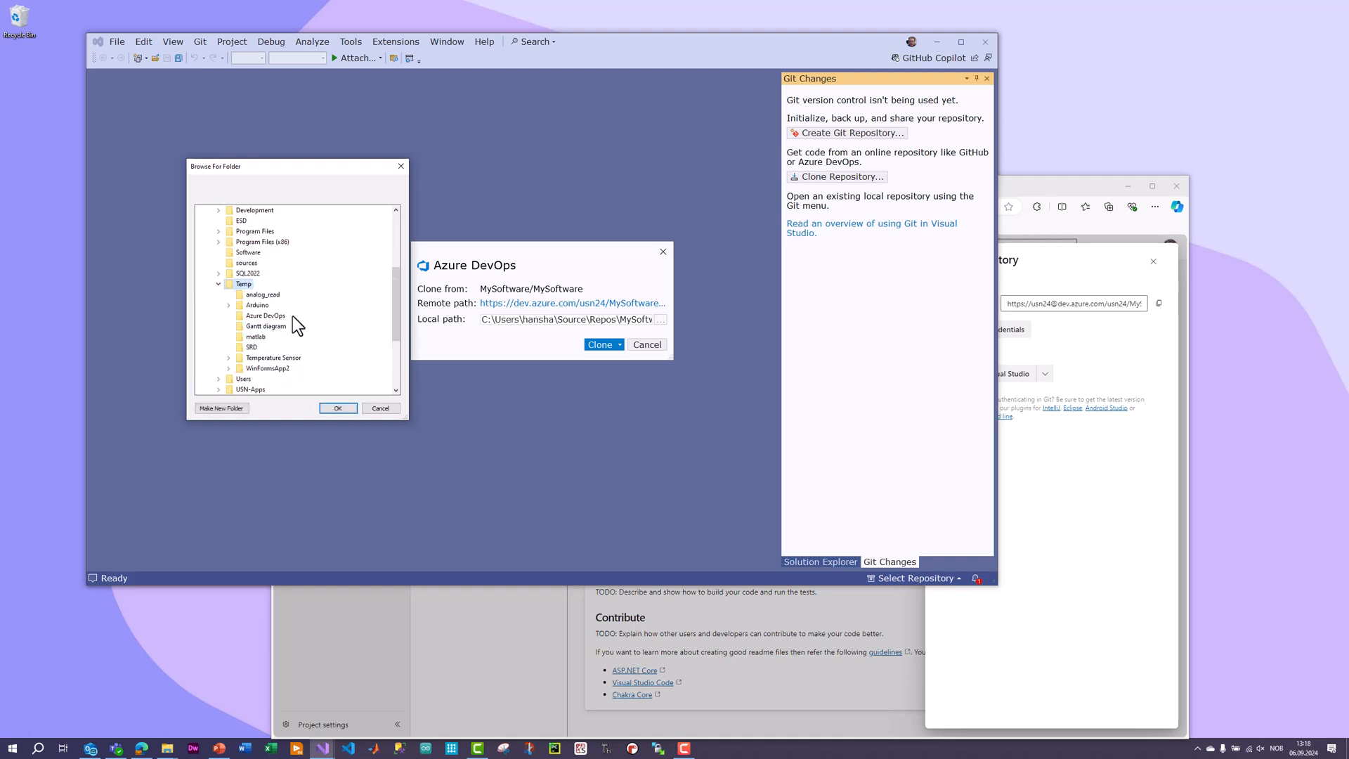
{"action": "left_click", "coordinate": [271, 315]}
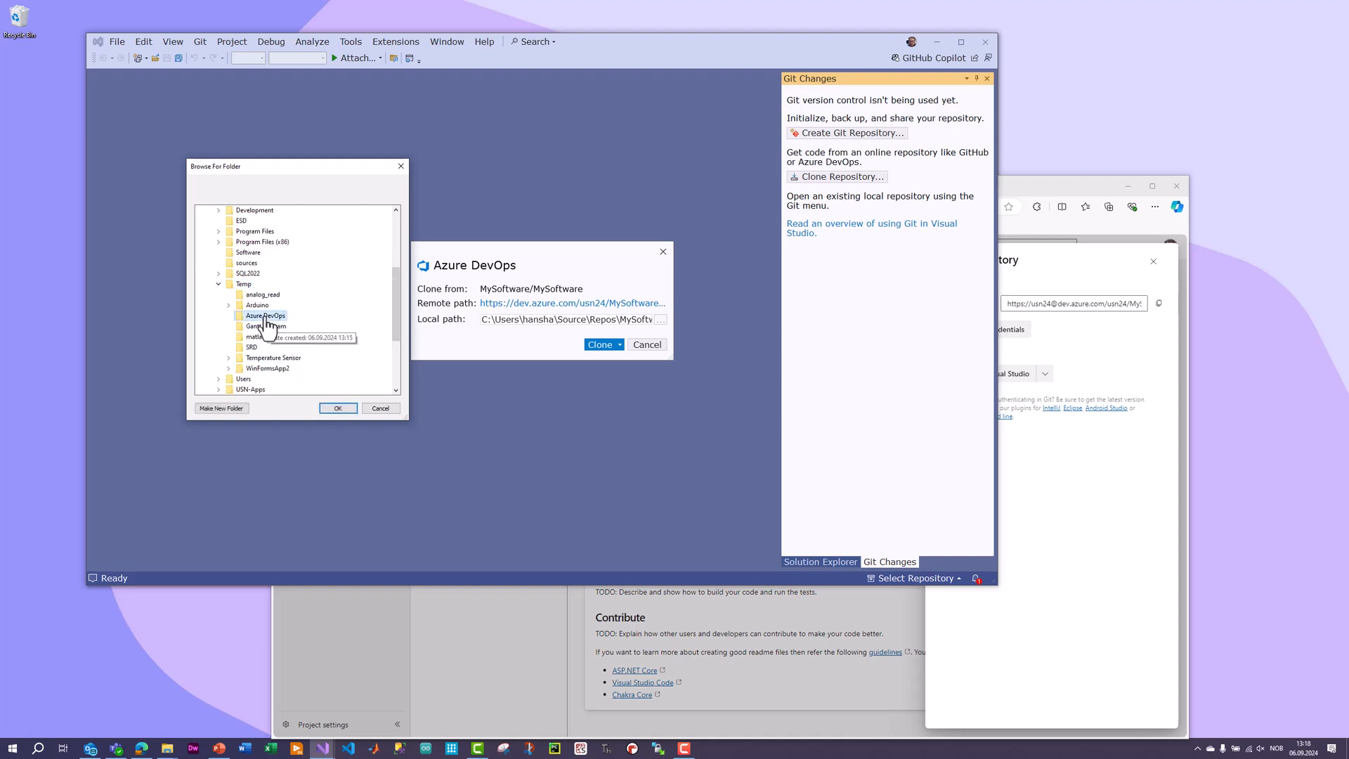
{"action": "left_click", "coordinate": [336, 409]}
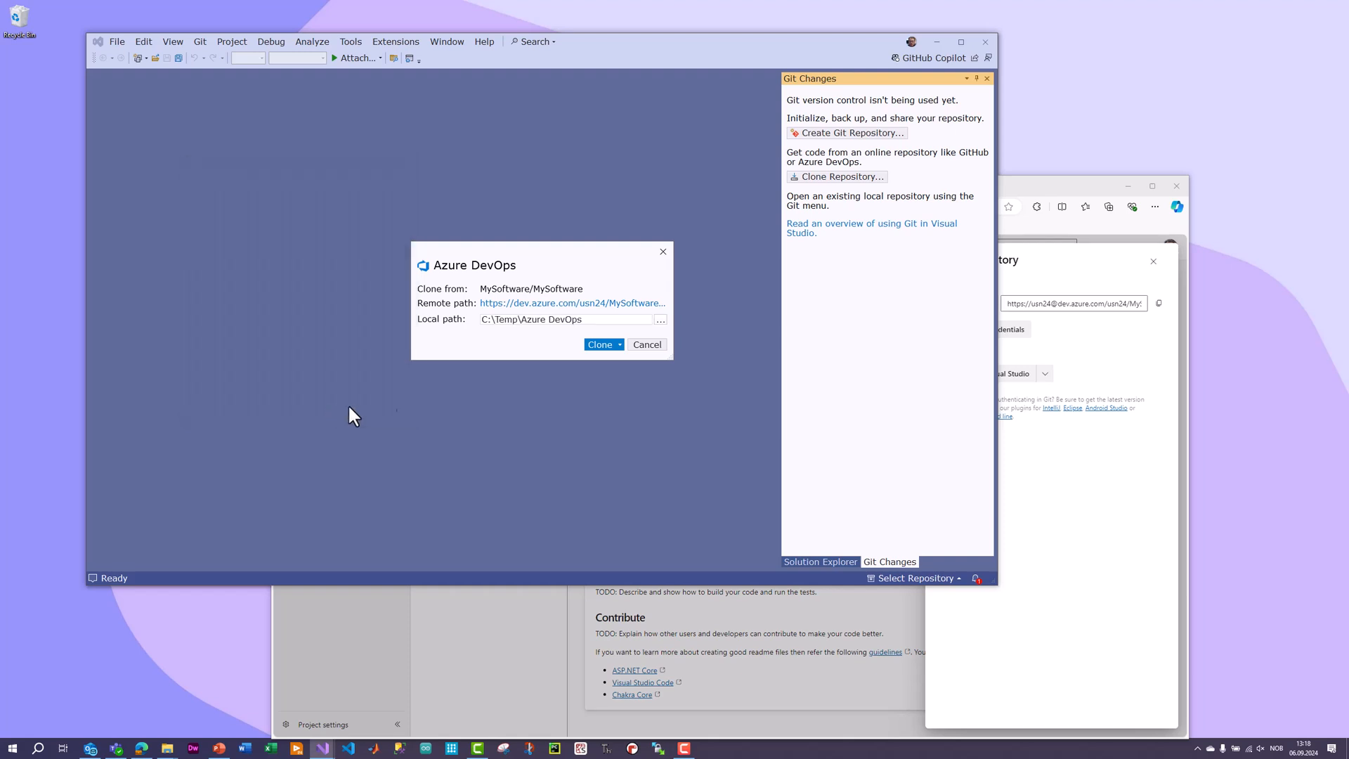
{"action": "left_click", "coordinate": [597, 349]}
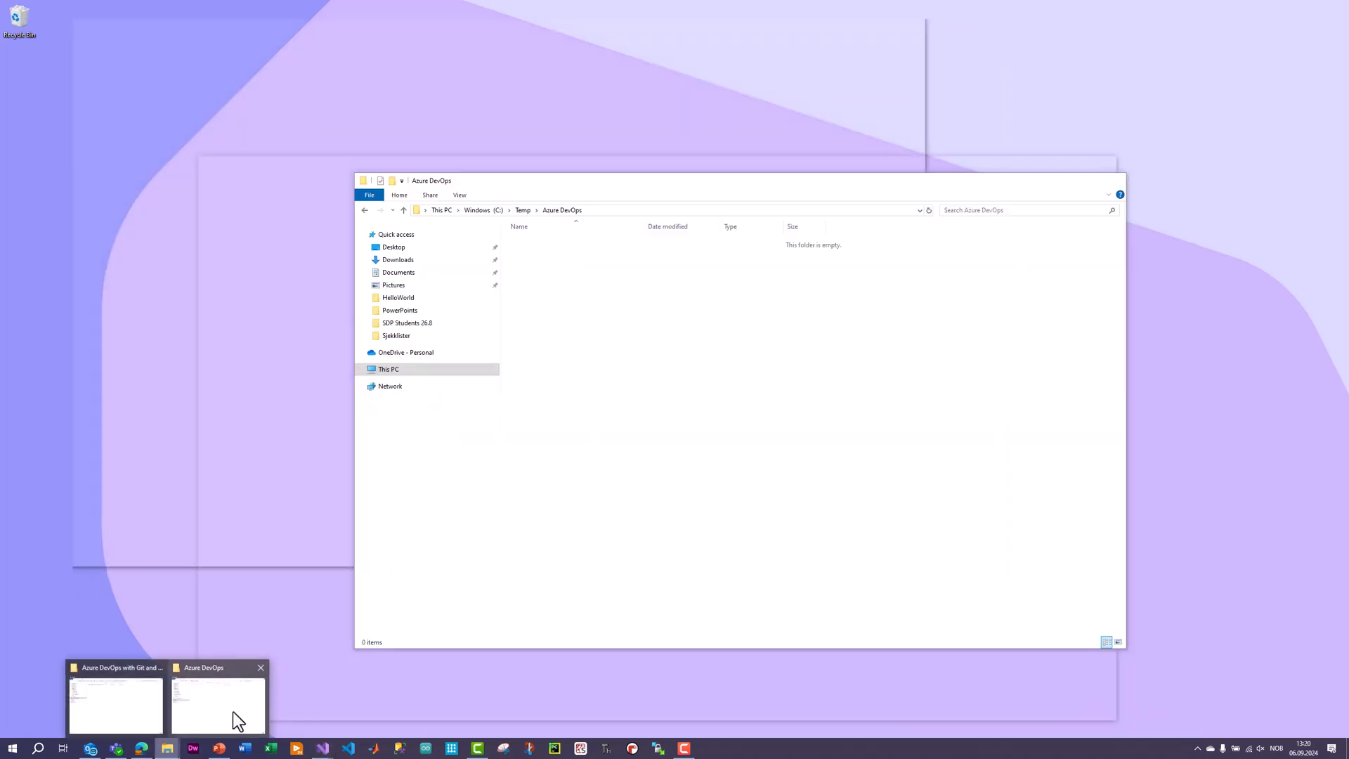
Switch to File Explorer and examine the cloned files and the path of the Azure DevOps folder.
{"action": "left_click", "coordinate": [235, 711]}
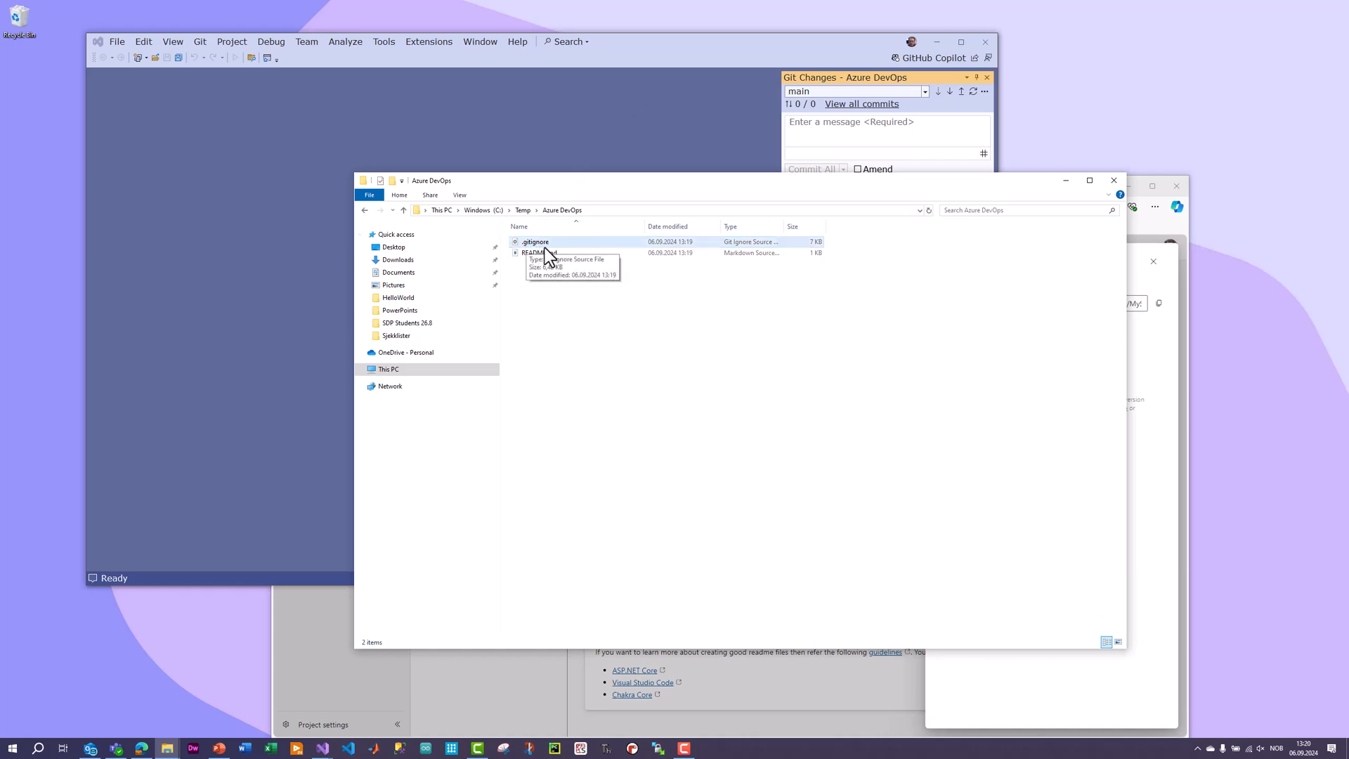
{"action": "left_click", "coordinate": [534, 255]}
{"action": "left_click", "coordinate": [562, 300]}
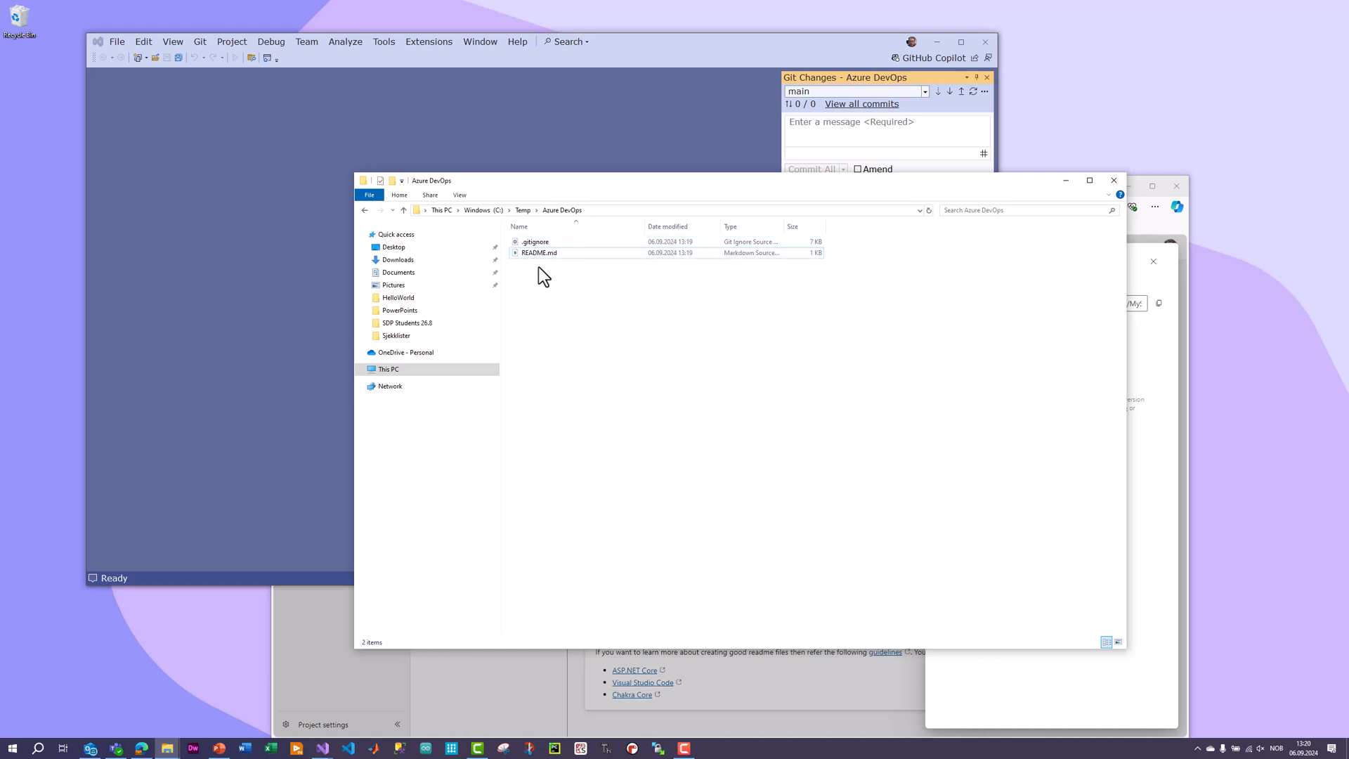
{"action": "left_click_drag", "start_coordinate": [529, 266], "coordinate": [678, 392]}
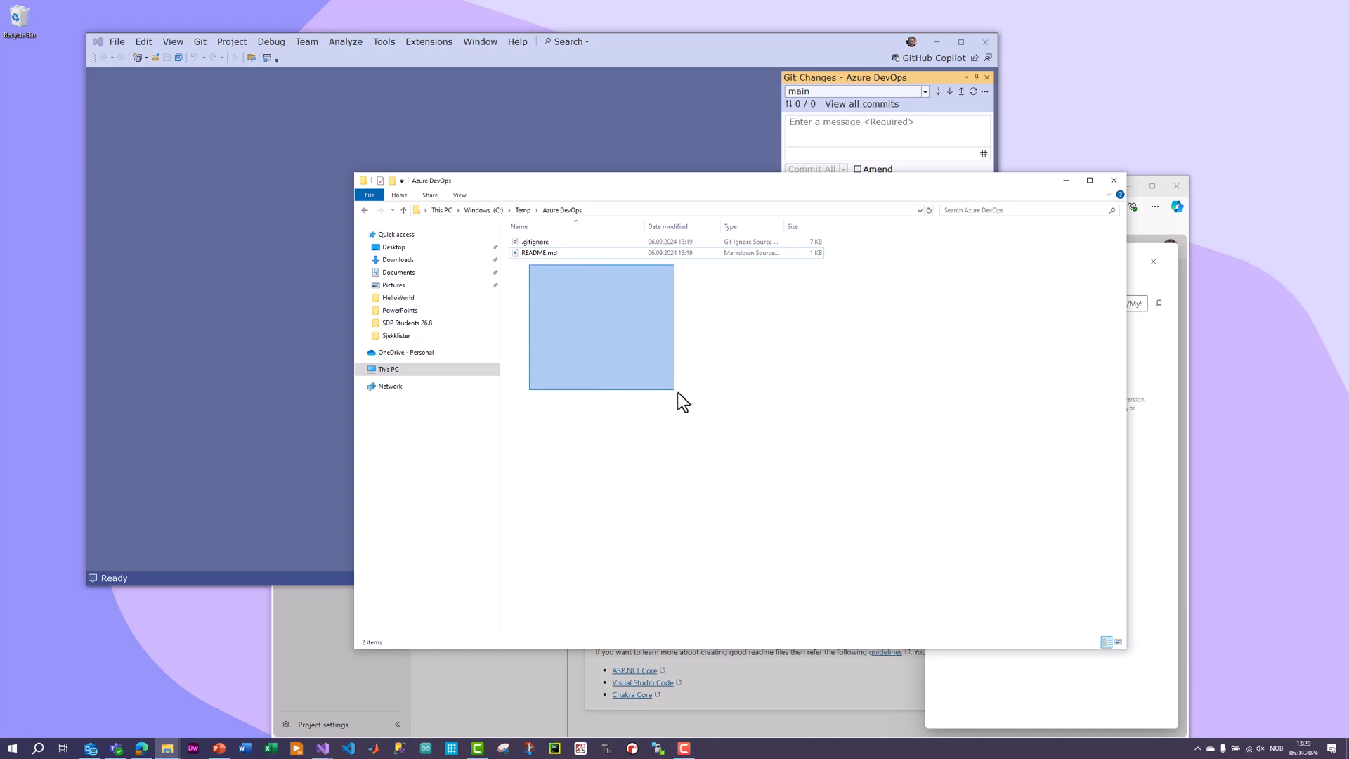
{"action": "left_click", "coordinate": [623, 209]}
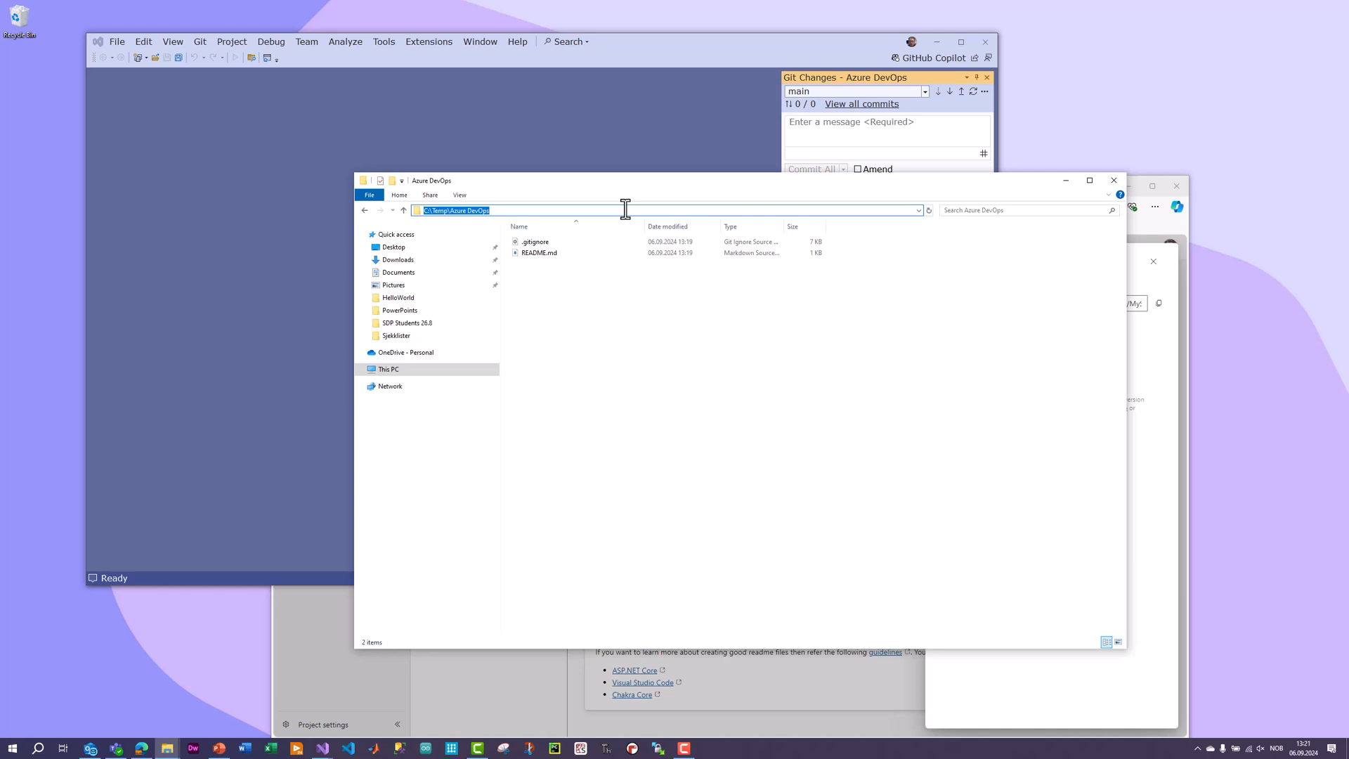
{"action": "left_click", "coordinate": [568, 437]}
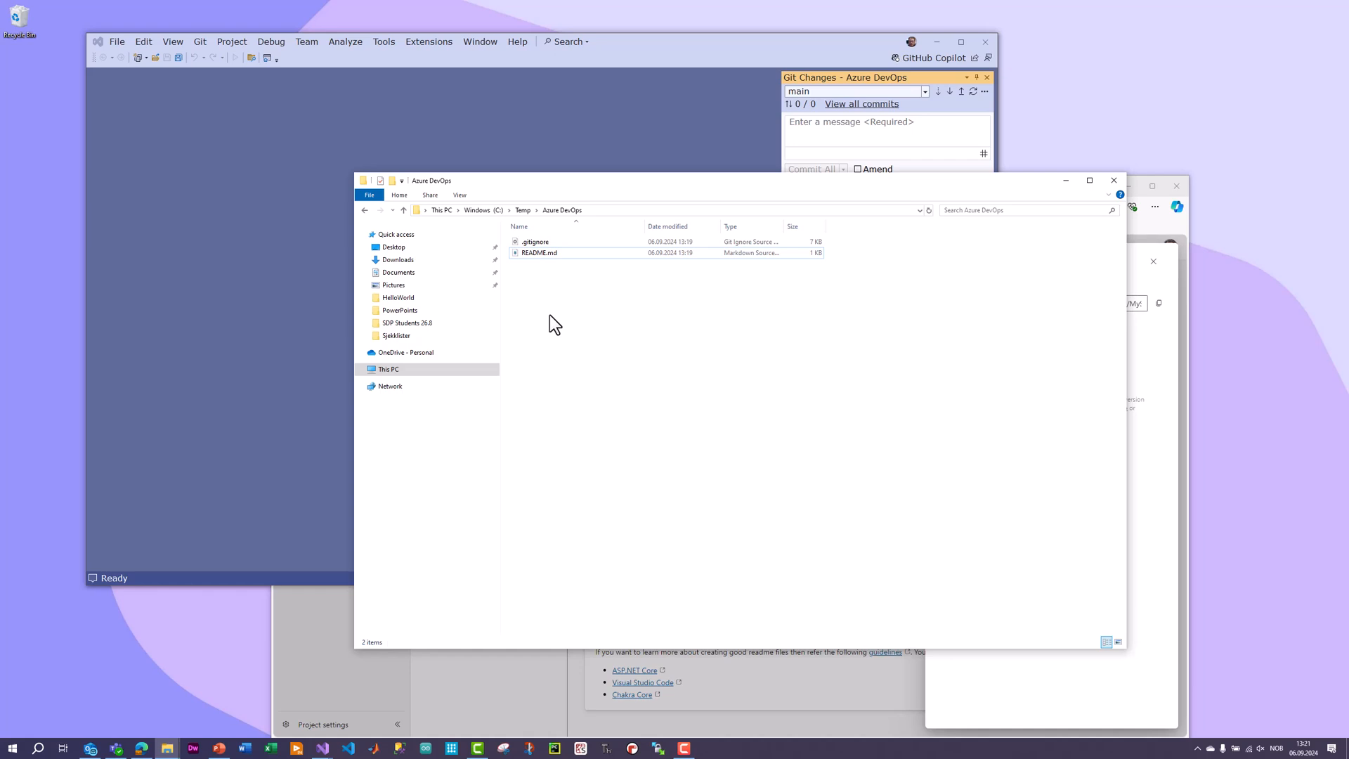
Switch back to Visual Studio and enlarge its window slightly.
{"action": "key", "text": "alt+Tab"}
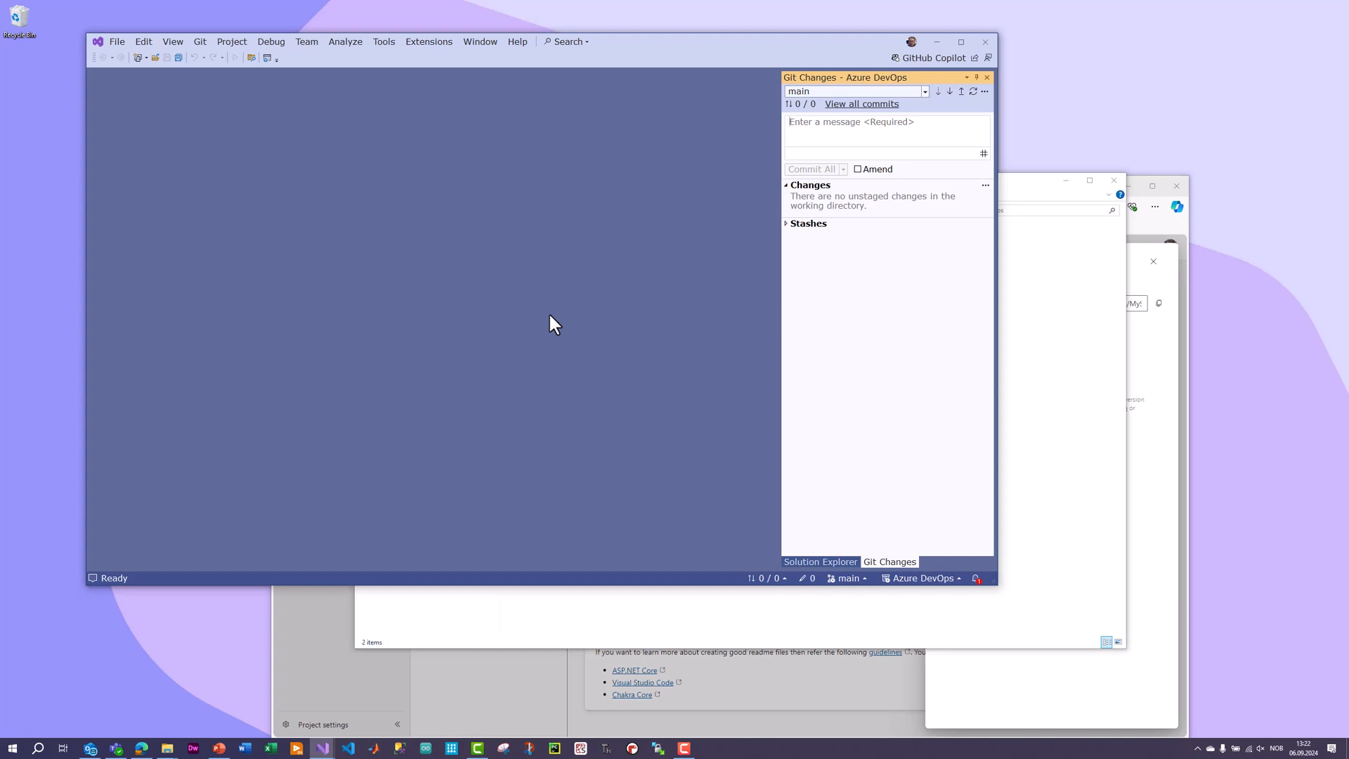
{"action": "left_click_drag", "start_coordinate": [692, 47], "coordinate": [694, 47]}
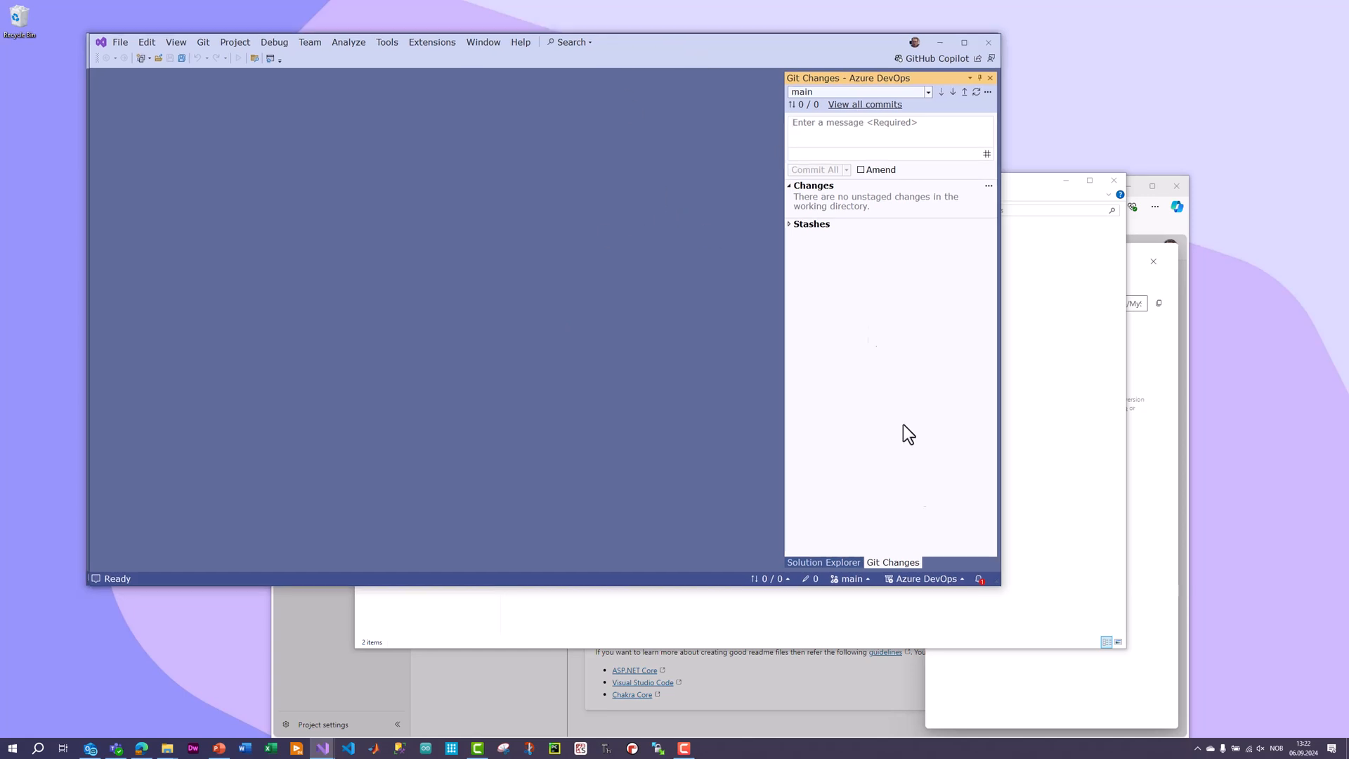
{"action": "left_click_drag", "start_coordinate": [1001, 586], "coordinate": [1039, 610]}
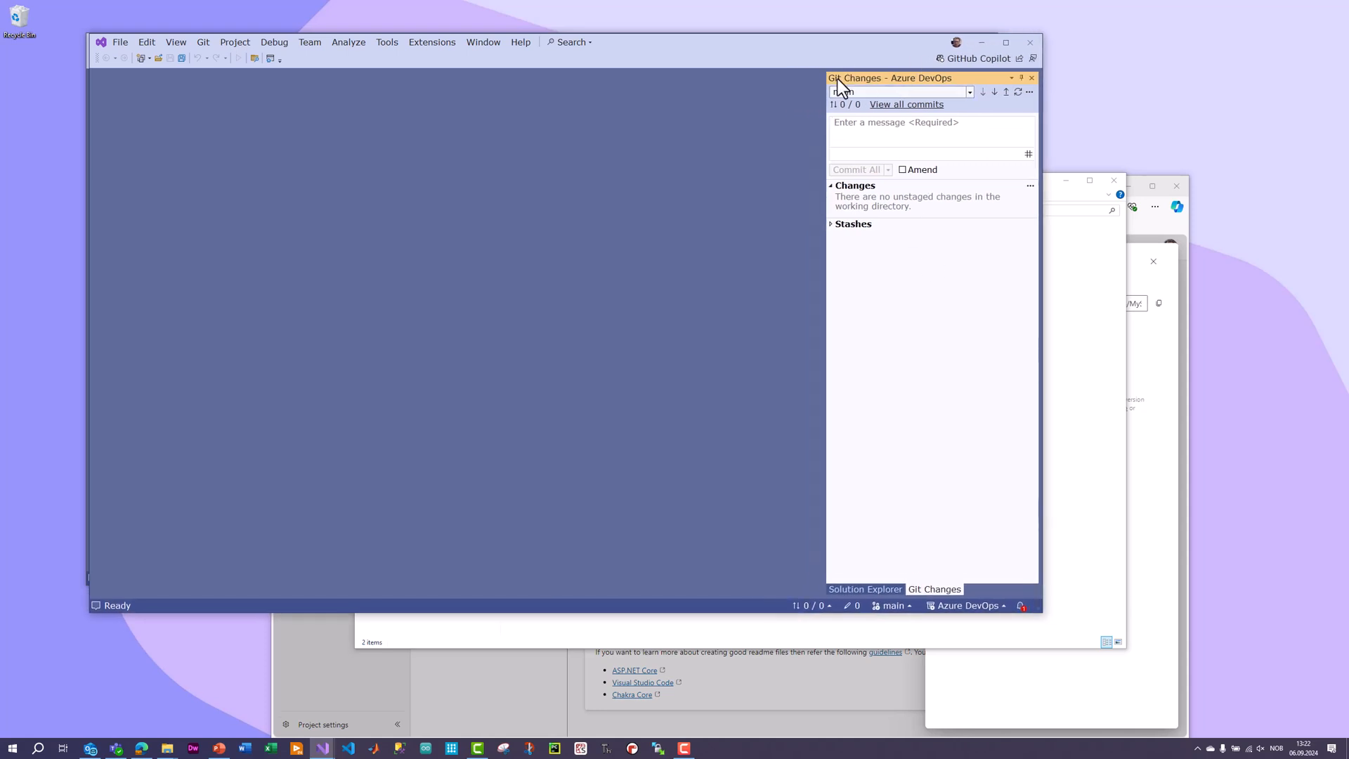
{"action": "left_click", "coordinate": [942, 127]}
Open the Git Repository window beside Git Changes and review the available Git commands.
{"action": "left_click", "coordinate": [177, 43]}
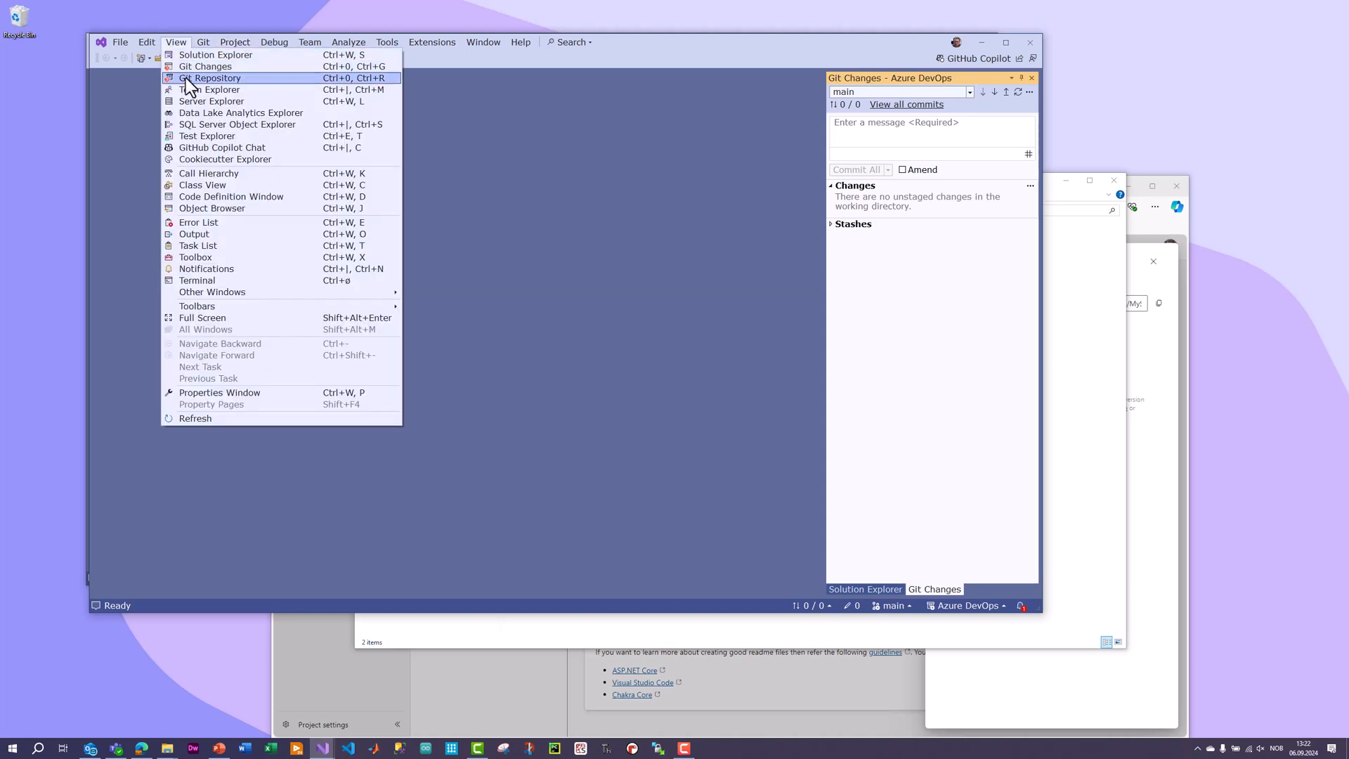
{"action": "left_click", "coordinate": [185, 77]}
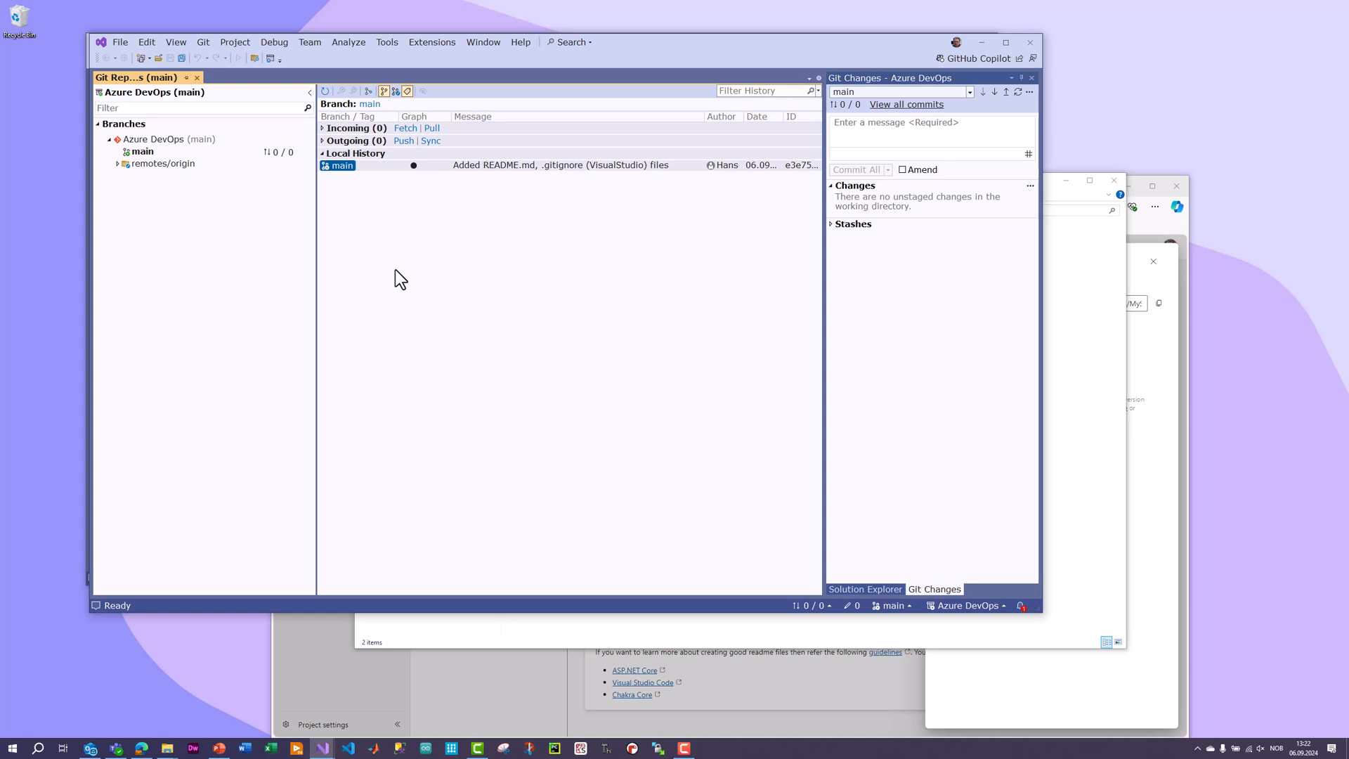
{"action": "left_click", "coordinate": [205, 42]}
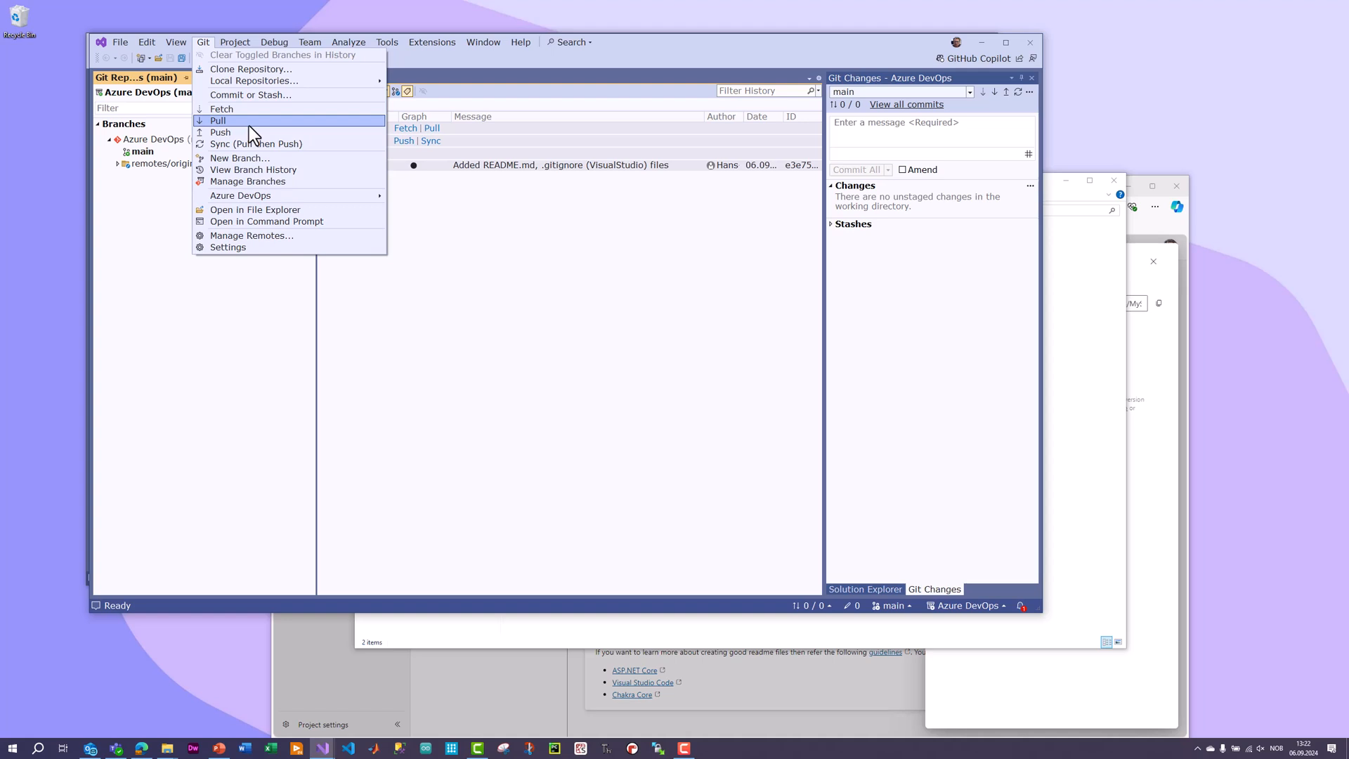
{"action": "left_click", "coordinate": [579, 348]}
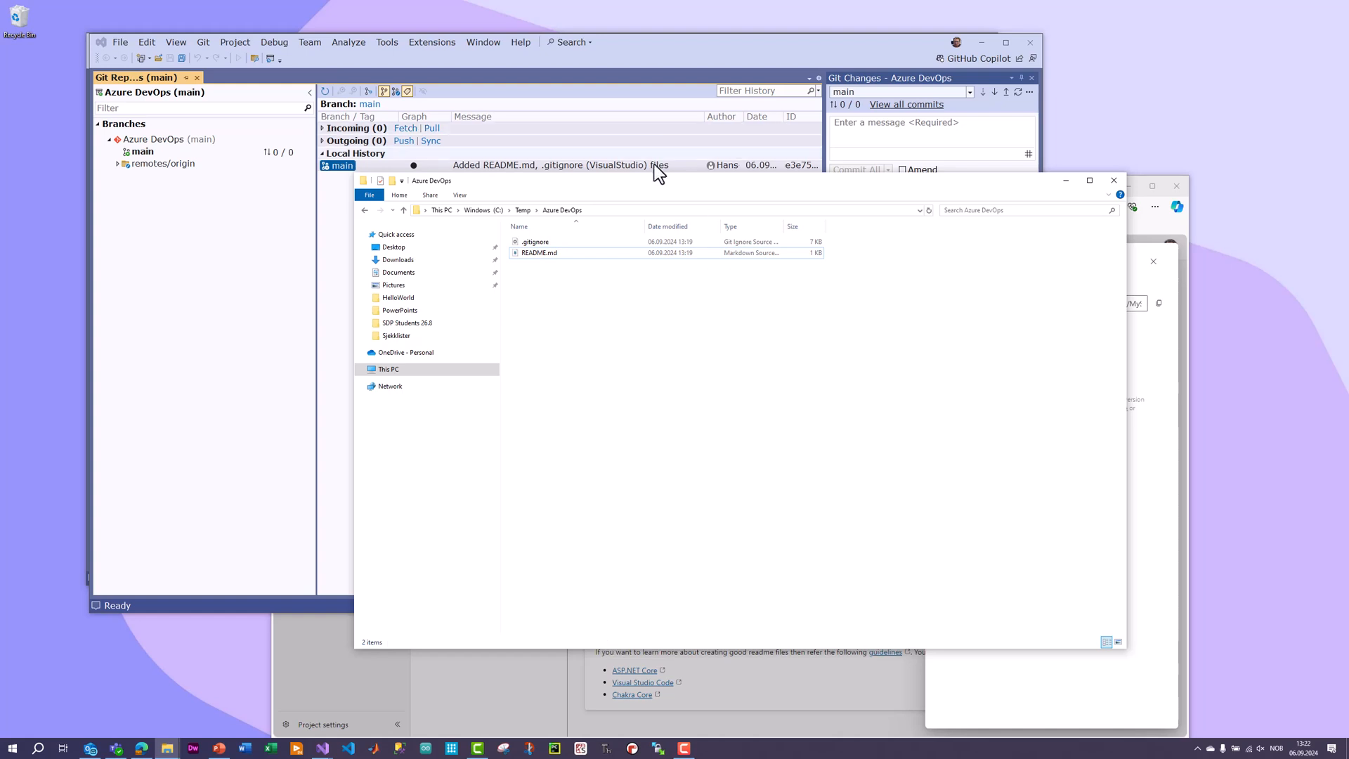
Create a folder named Database in the local Azure DevOps folder in File Explorer.
{"action": "left_click_drag", "start_coordinate": [649, 176], "coordinate": [663, 196]}
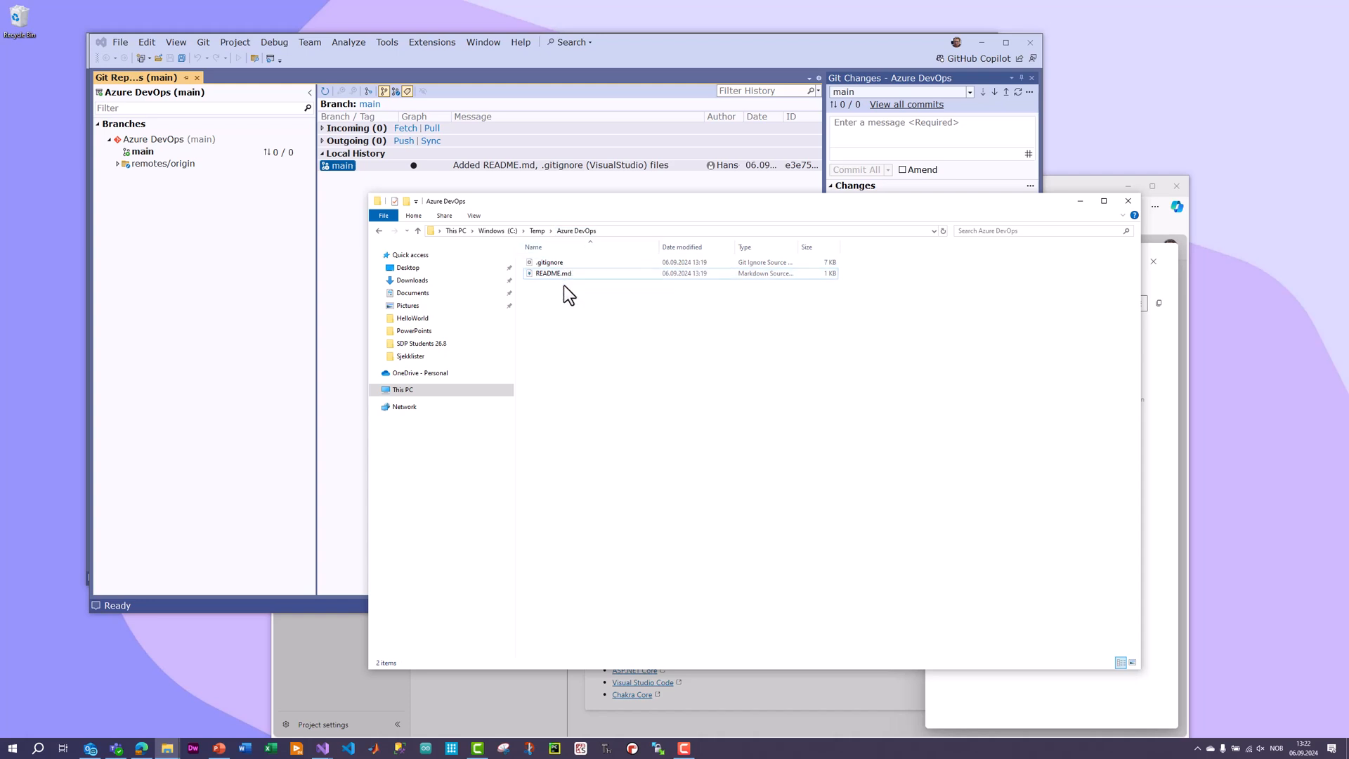
{"action": "right_click", "coordinate": [568, 339]}
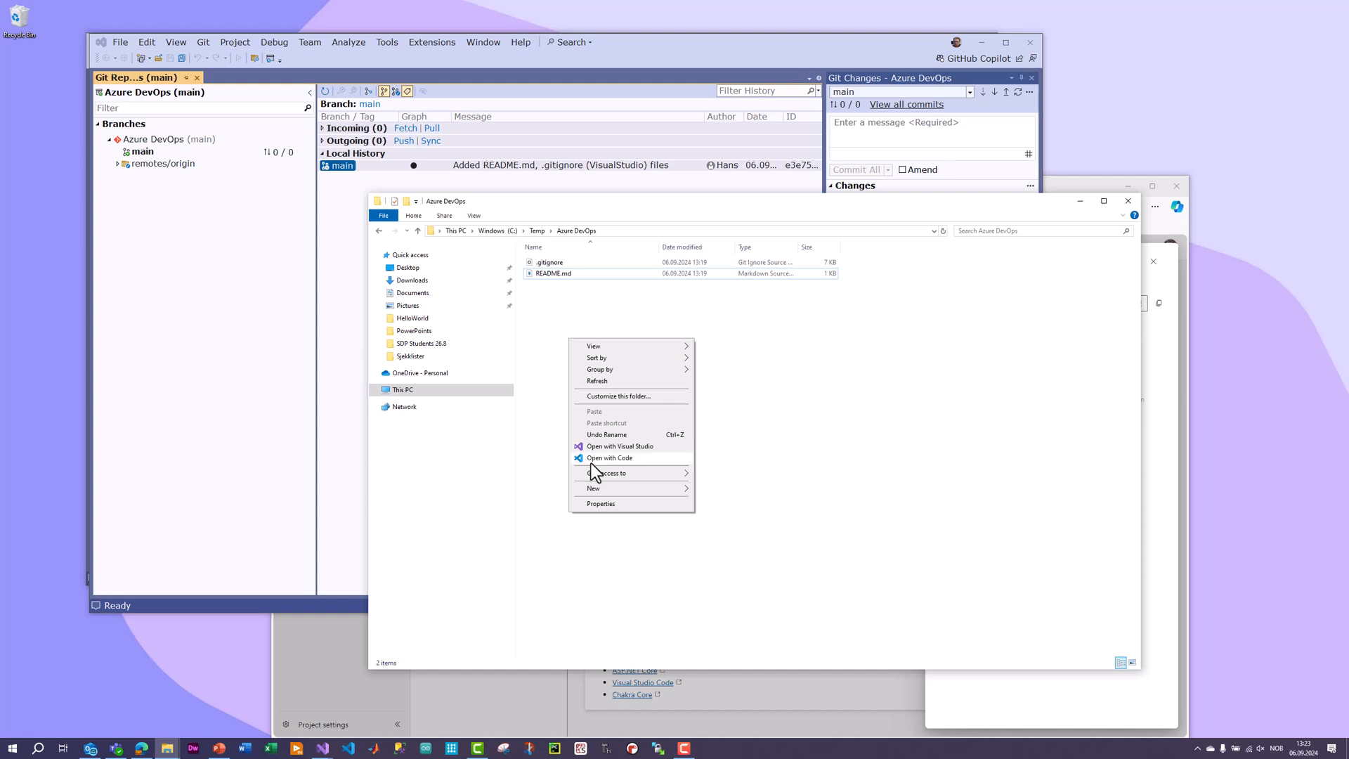
{"action": "mouse_move", "coordinate": [659, 491]}
{"action": "left_click", "coordinate": [720, 488]}
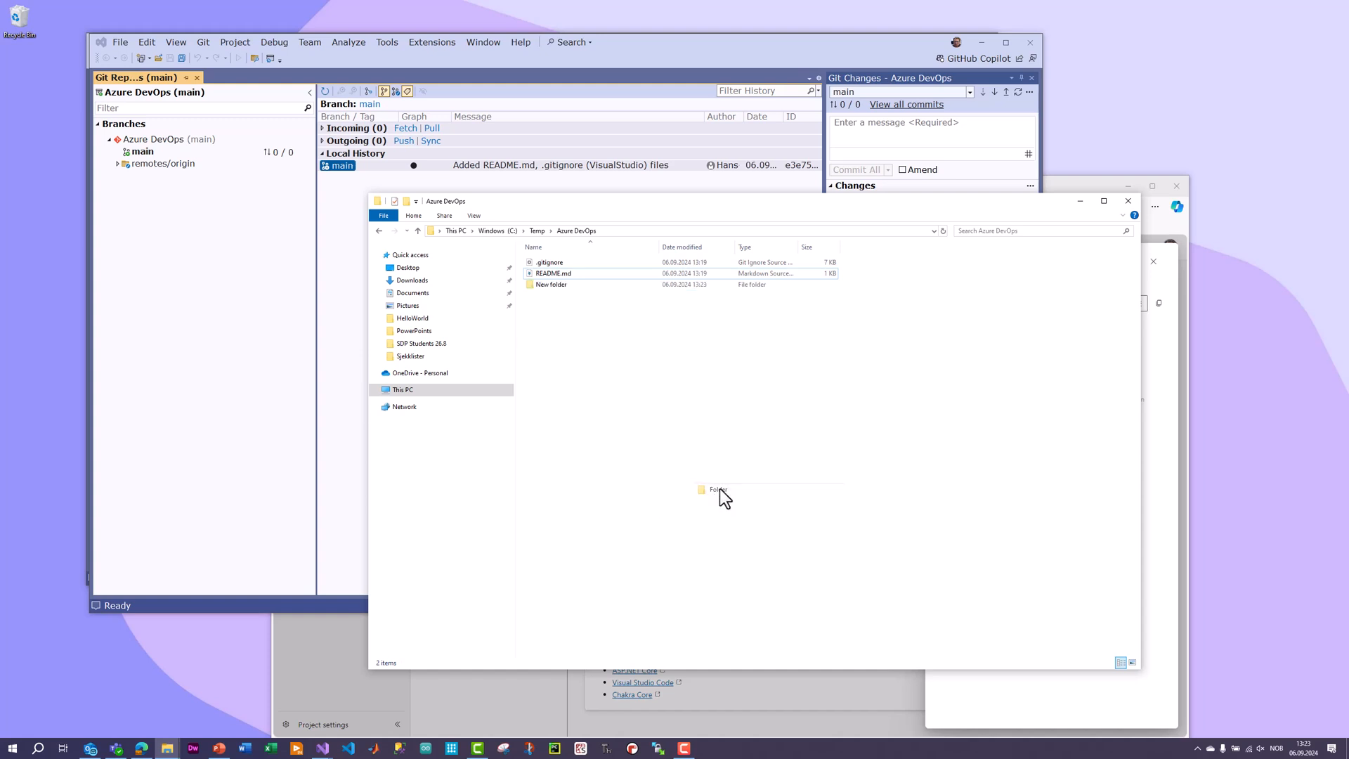
{"action": "type", "text": "Database"}
{"action": "key", "text": "Return"}
Create a second folder named Applications in the Azure DevOps folder.
{"action": "right_click", "coordinate": [667, 371]}
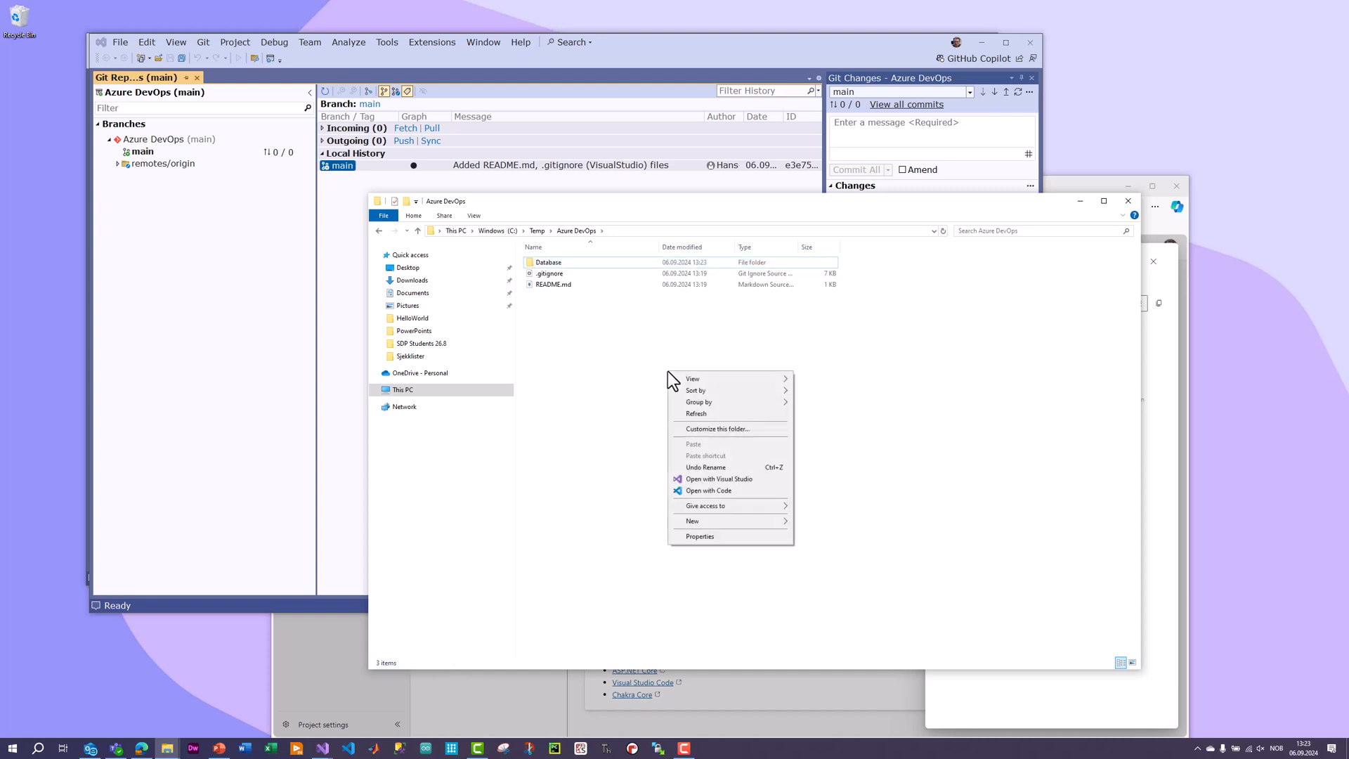
{"action": "mouse_move", "coordinate": [749, 520]}
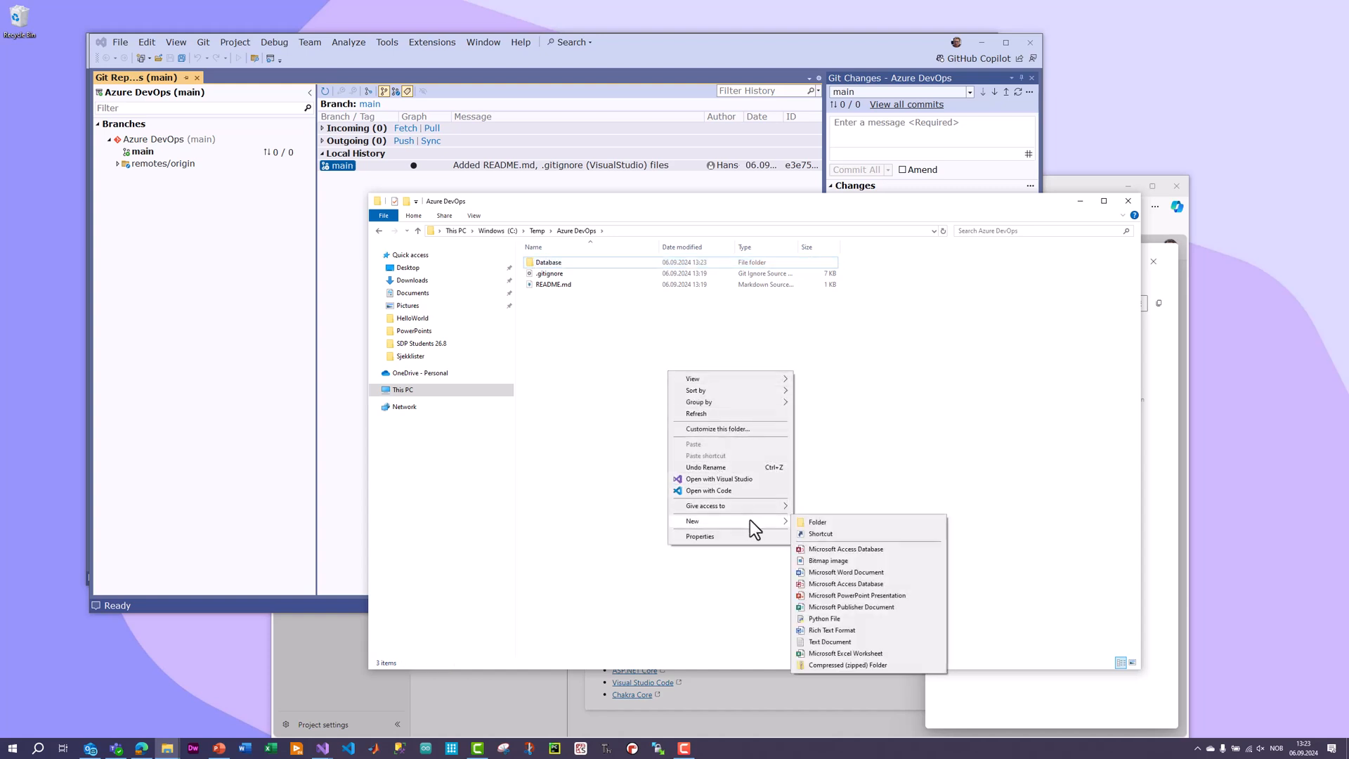
{"action": "left_click", "coordinate": [808, 524]}
{"action": "type", "text": "A"}
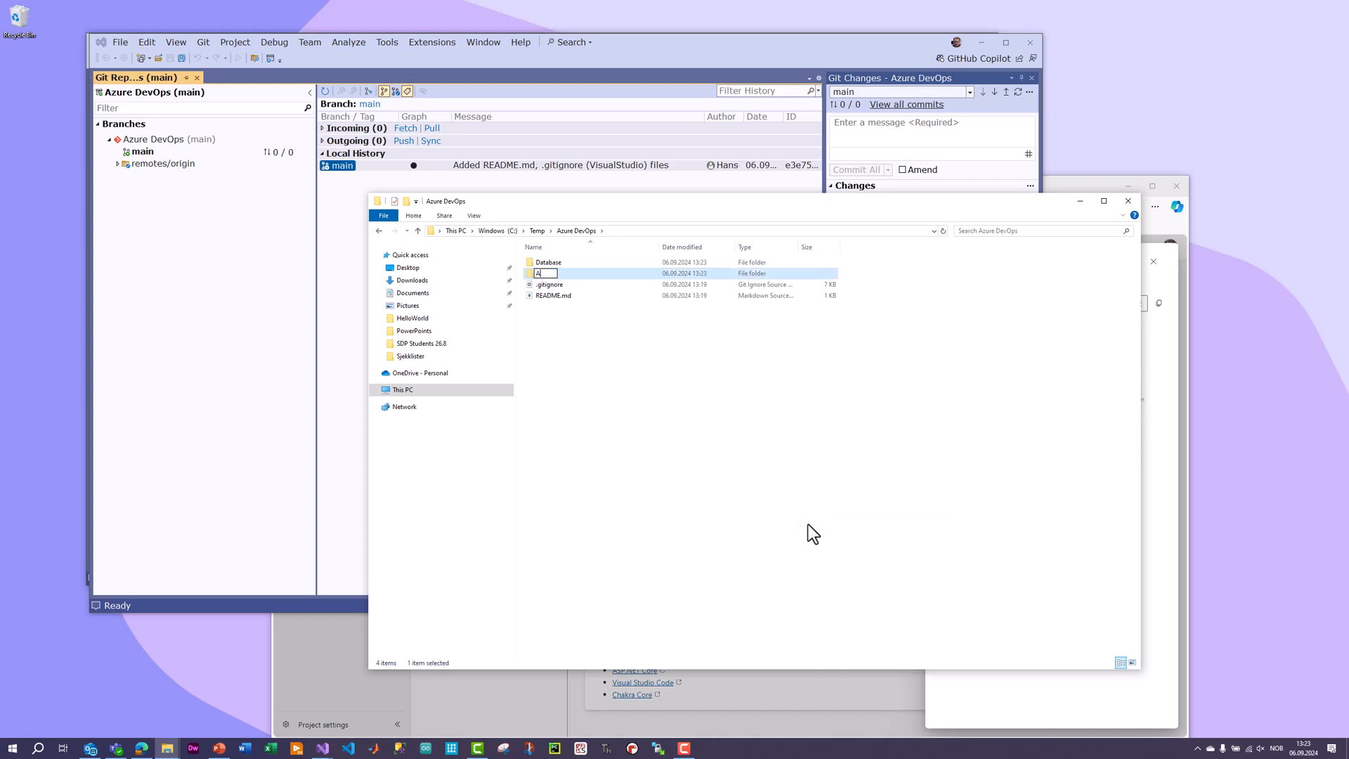
{"action": "type", "text": "pplications"}
{"action": "key", "text": "Return"}
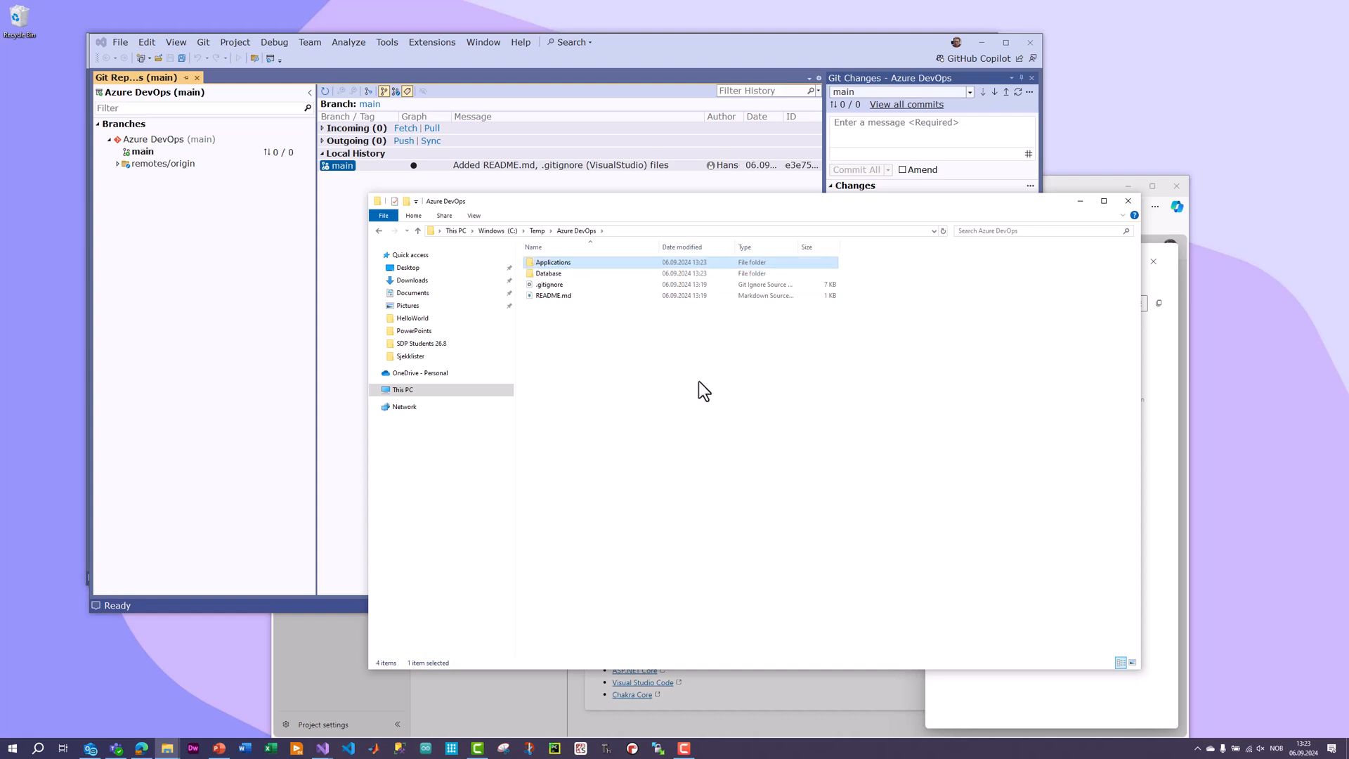
Create a third folder named Documents in the Azure DevOps folder.
{"action": "right_click", "coordinate": [633, 416]}
{"action": "mouse_move", "coordinate": [732, 568]}
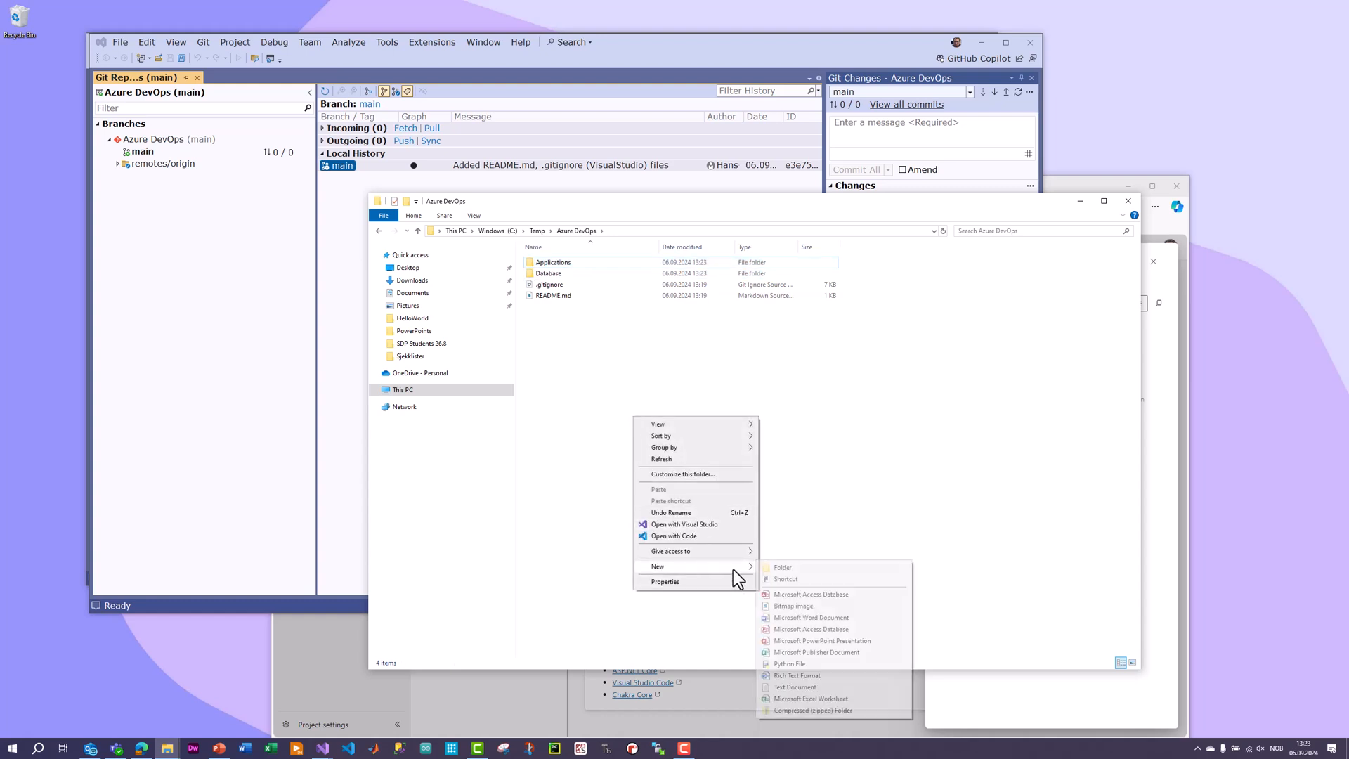
{"action": "left_click", "coordinate": [801, 568]}
{"action": "type", "text": "Documents"}
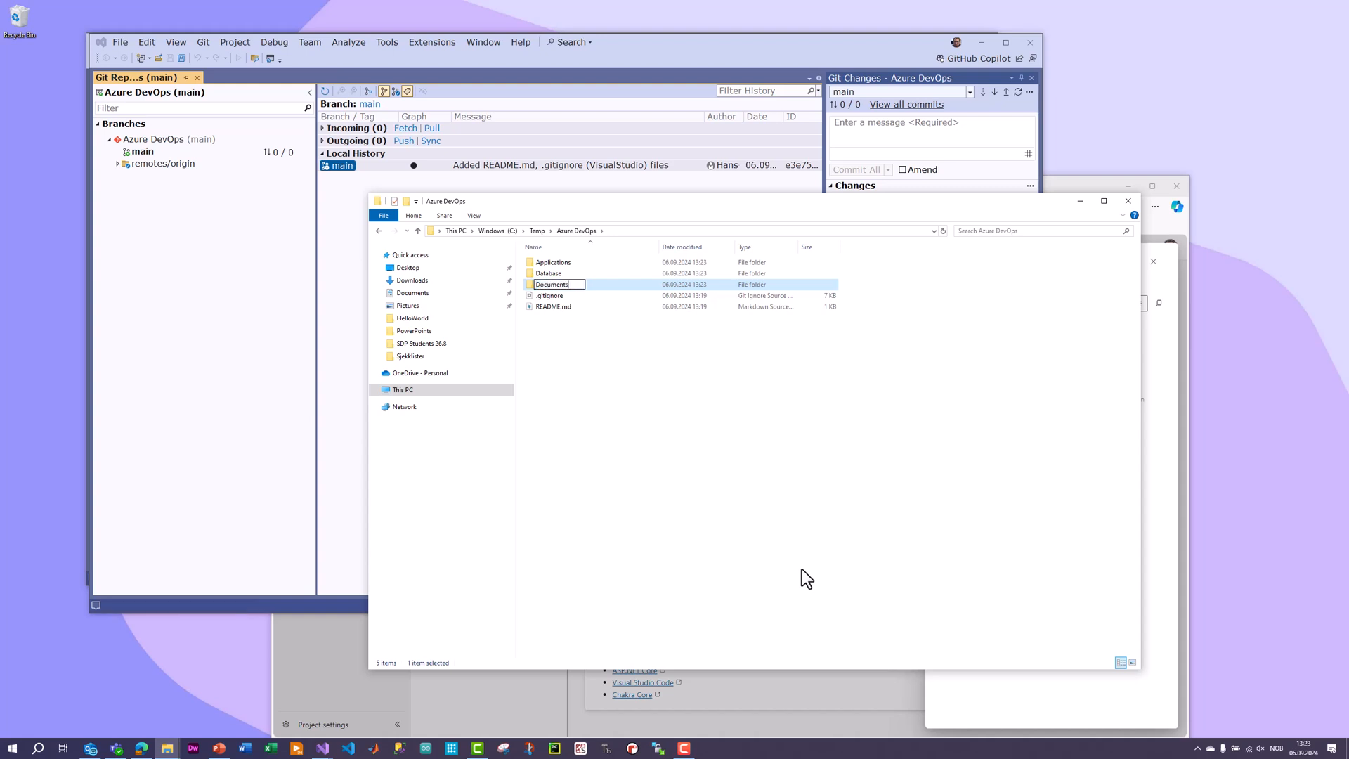
{"action": "key", "text": "Return"}
{"action": "left_click", "coordinate": [819, 561]}
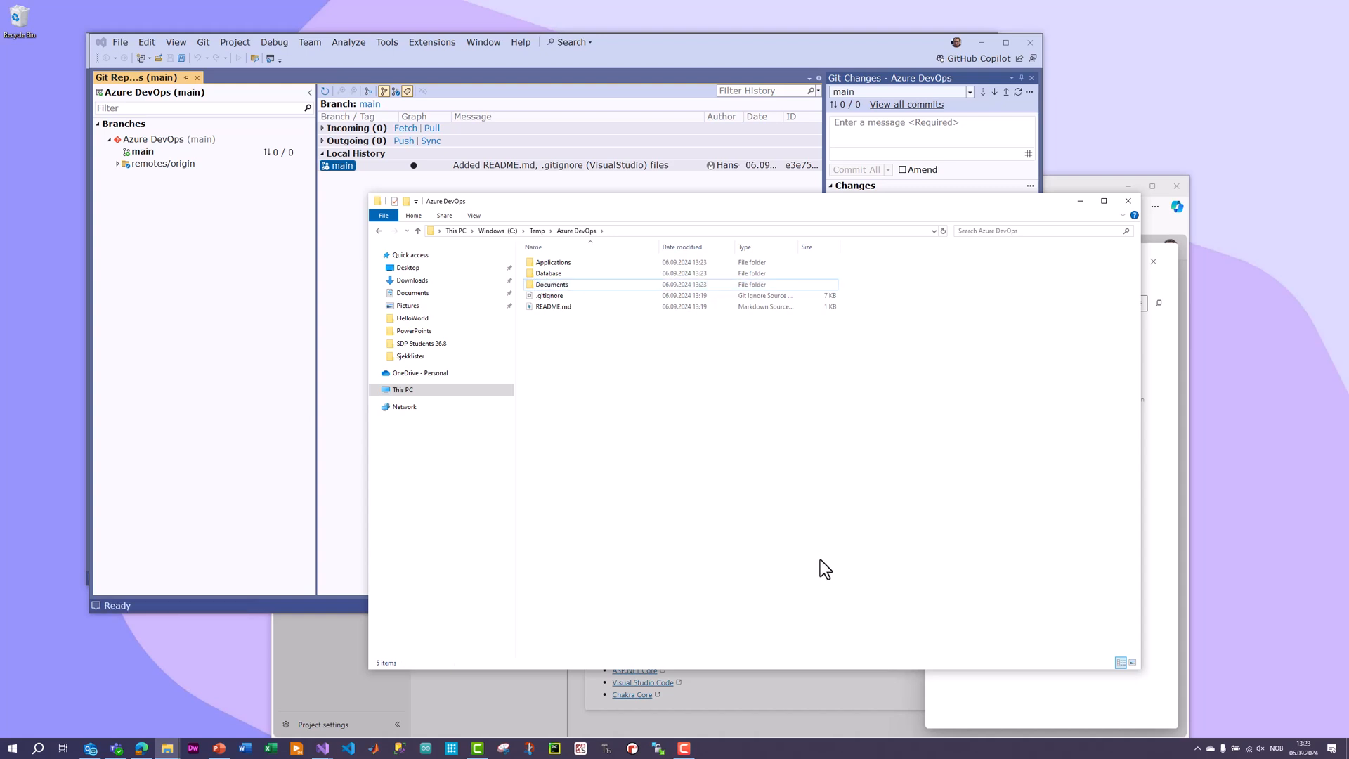
Check Git Changes in Visual Studio for the new folders, and open the Applications folder in File Explorer.
{"action": "left_click", "coordinate": [647, 75]}
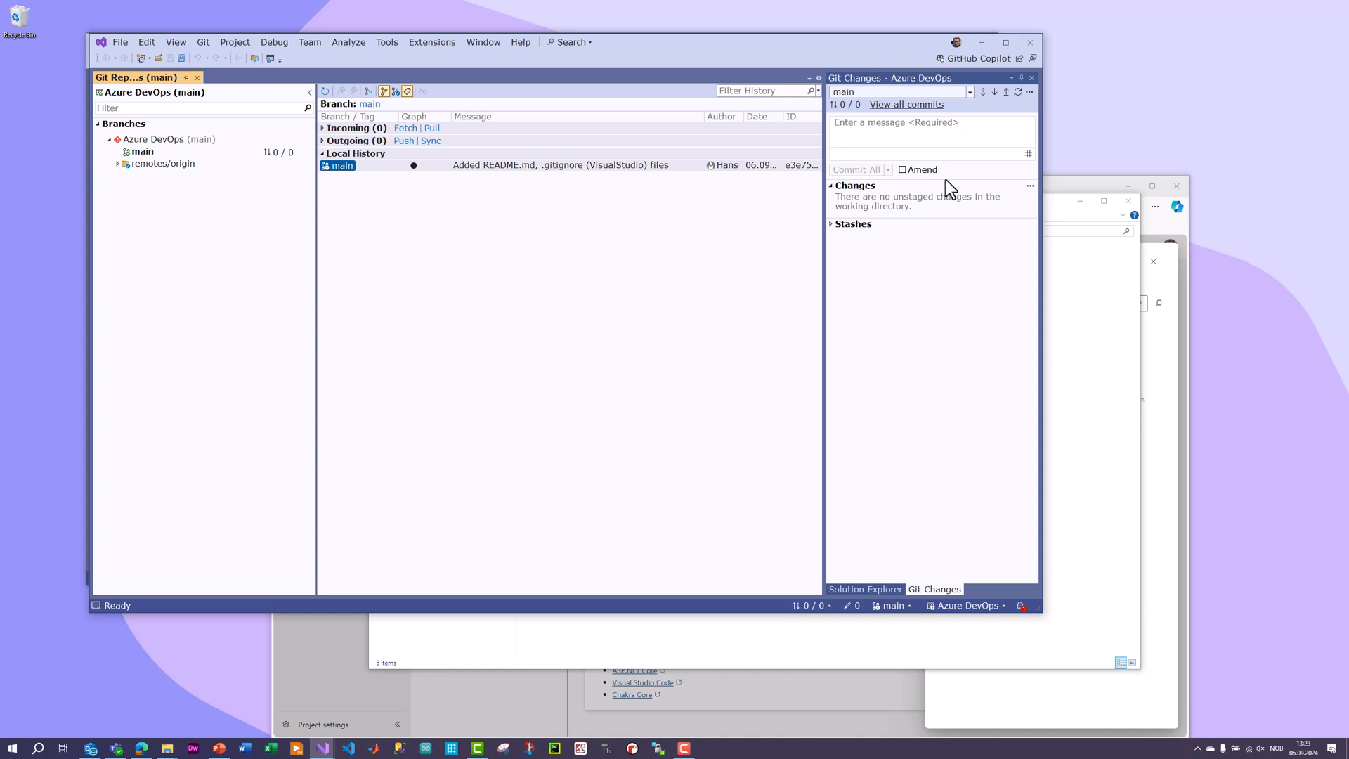
{"action": "left_click", "coordinate": [1066, 377]}
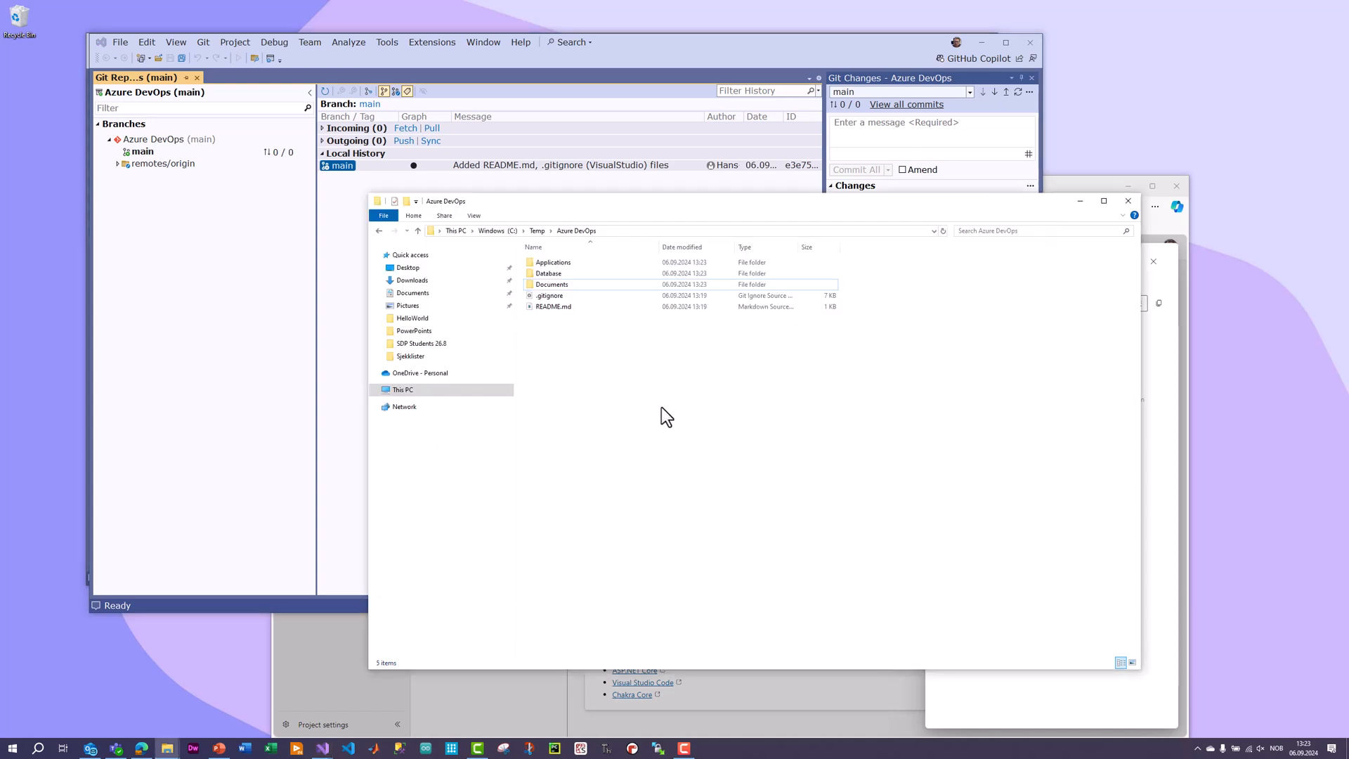
{"action": "double_click", "coordinate": [558, 264]}
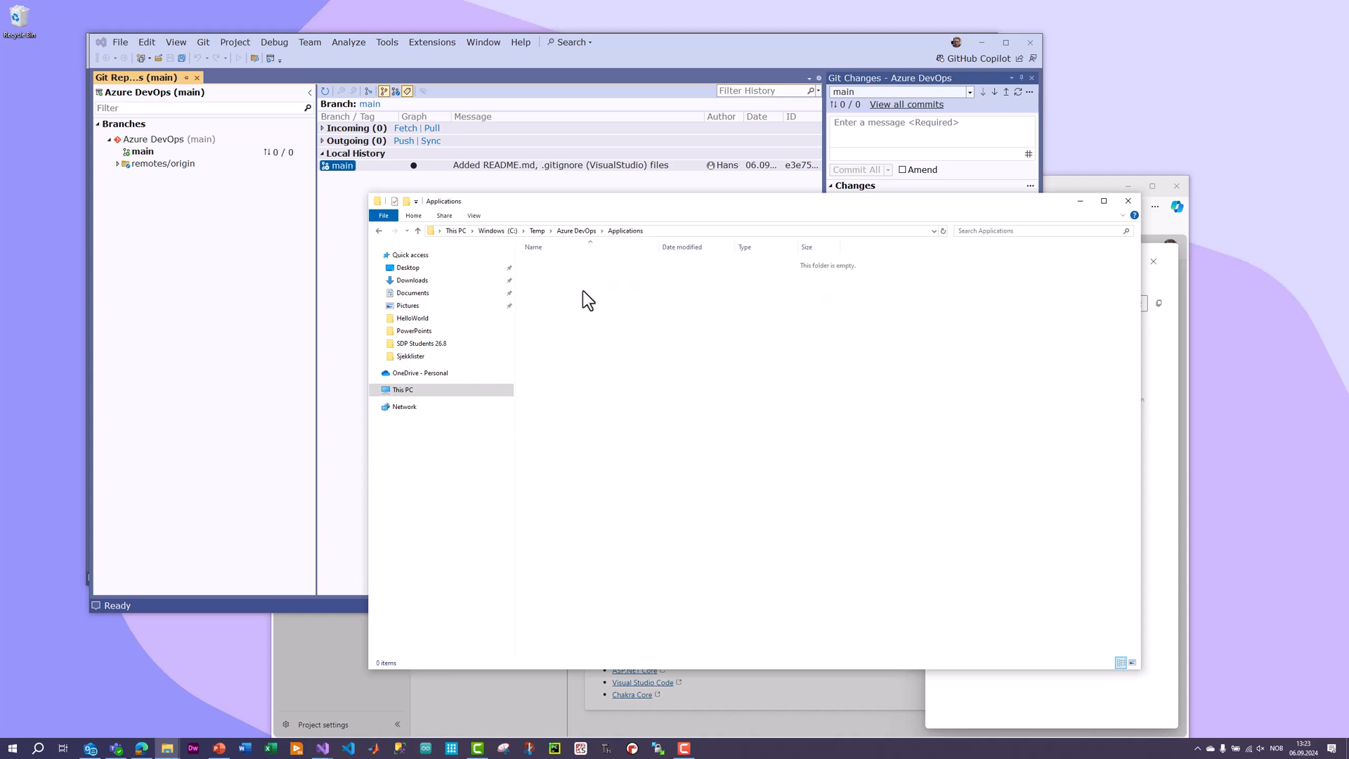
{"action": "left_click", "coordinate": [579, 231]}
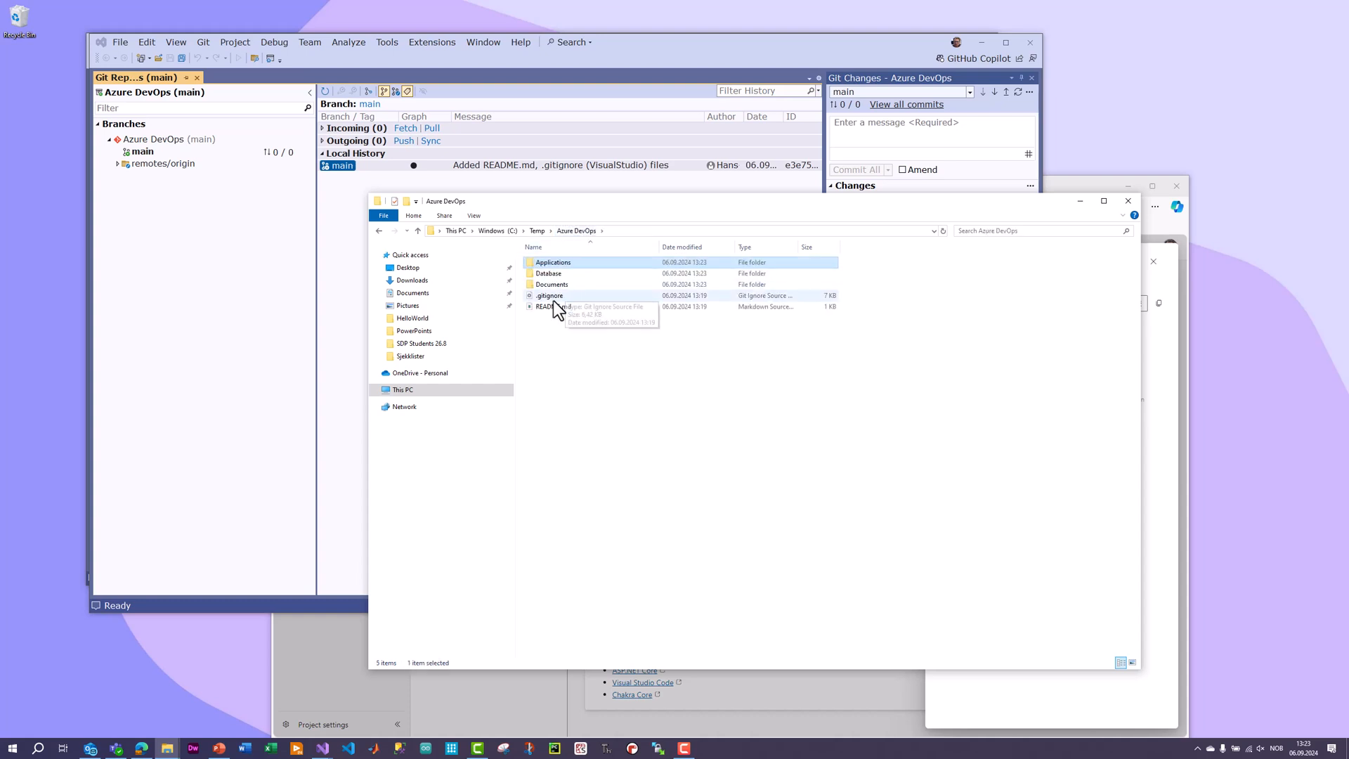
{"action": "double_click", "coordinate": [558, 263]}
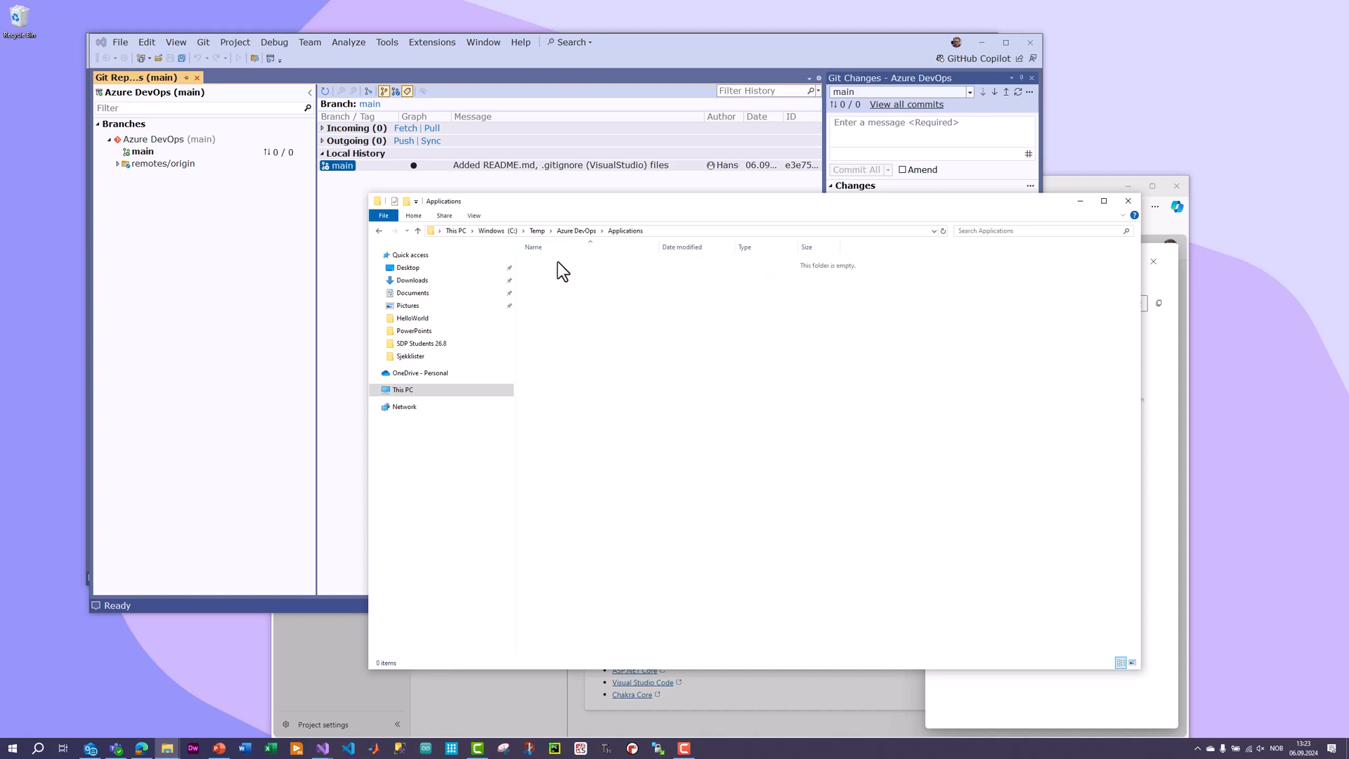
Create an empty text document named ReadMe.txt in the Applications folder and check the Git changes in Visual Studio.
{"action": "right_click", "coordinate": [560, 313]}
{"action": "mouse_move", "coordinate": [617, 465]}
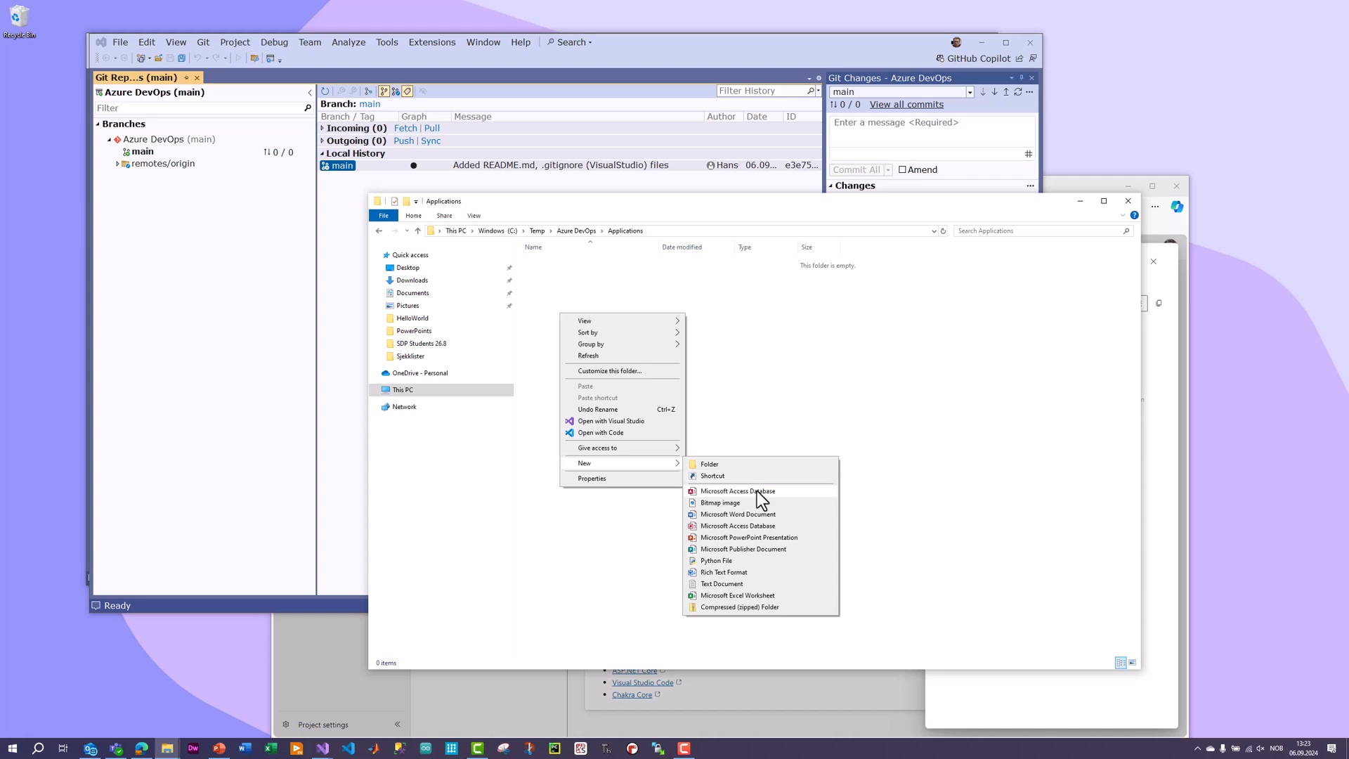
{"action": "left_click", "coordinate": [760, 583]}
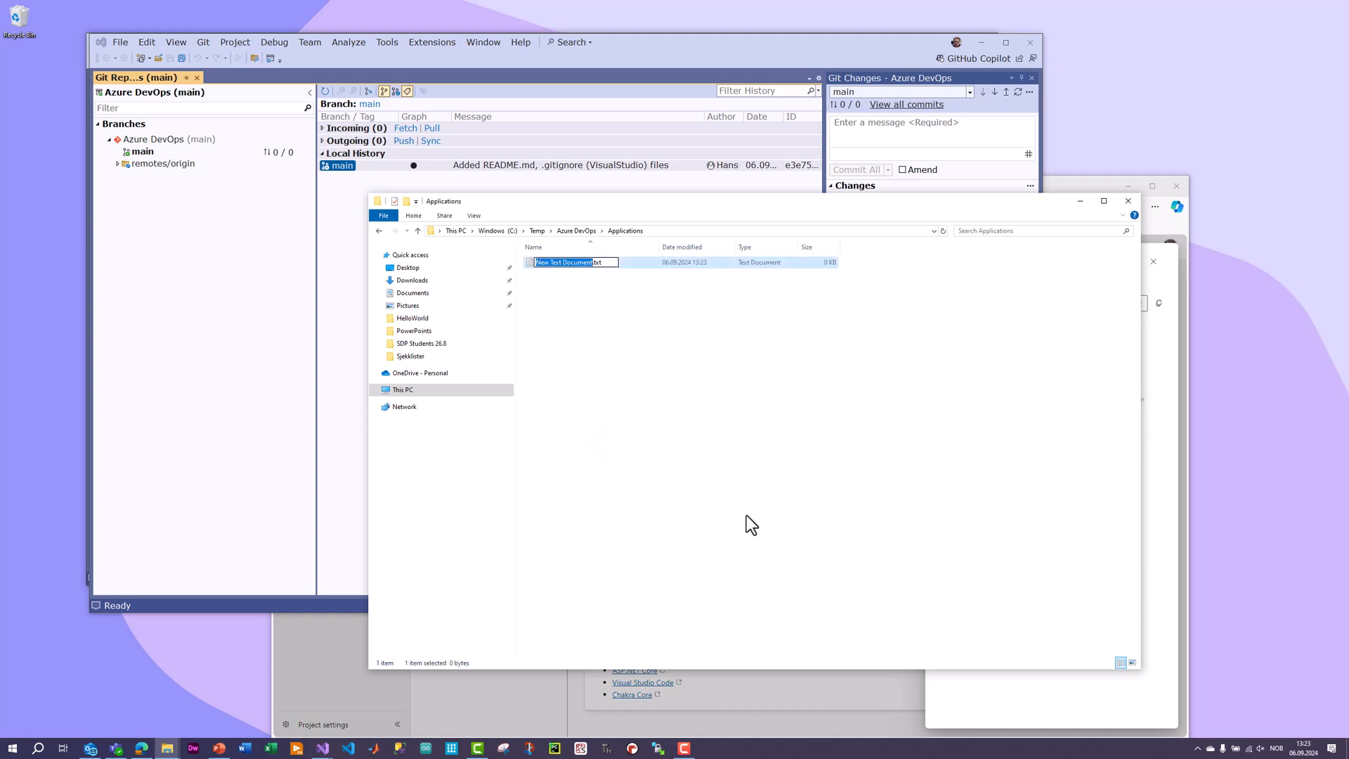
{"action": "type", "text": "ReadMe"}
{"action": "left_click", "coordinate": [710, 422]}
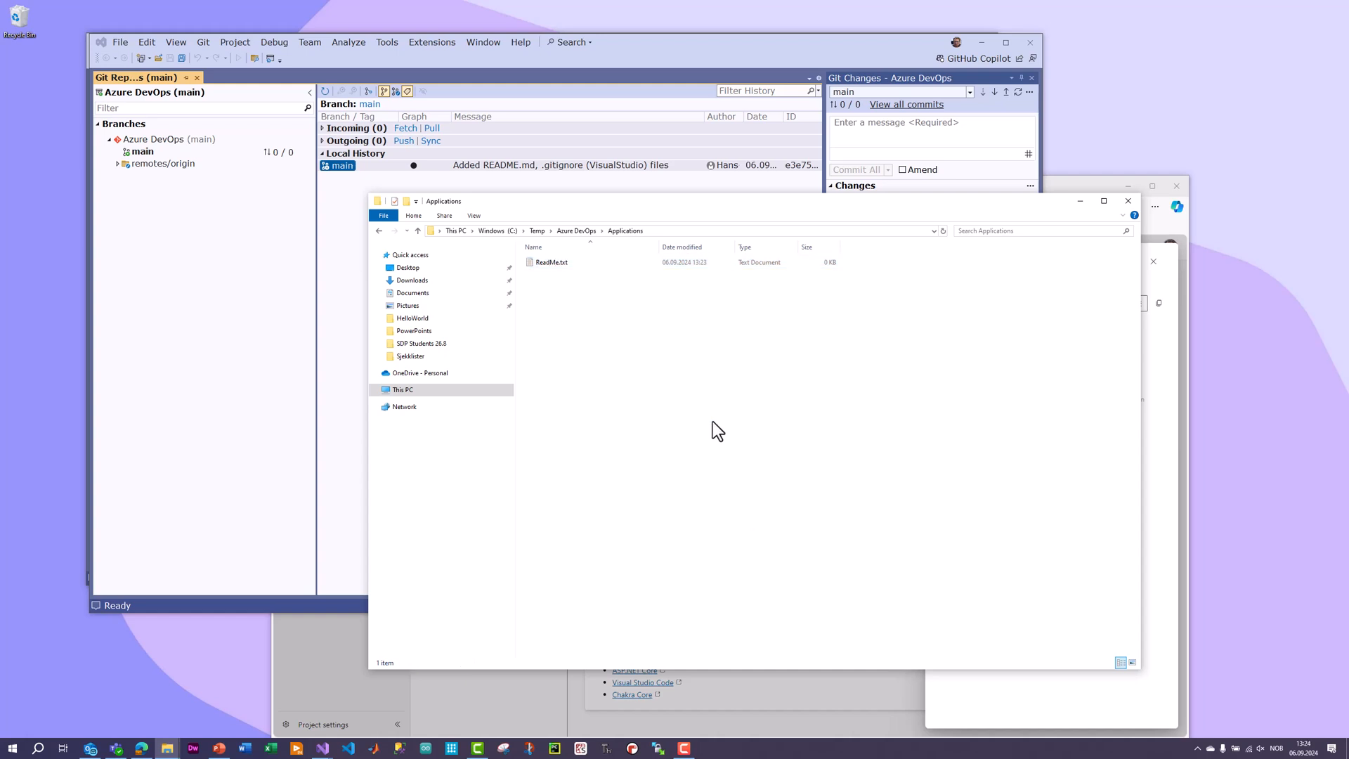
{"action": "left_click", "coordinate": [783, 53]}
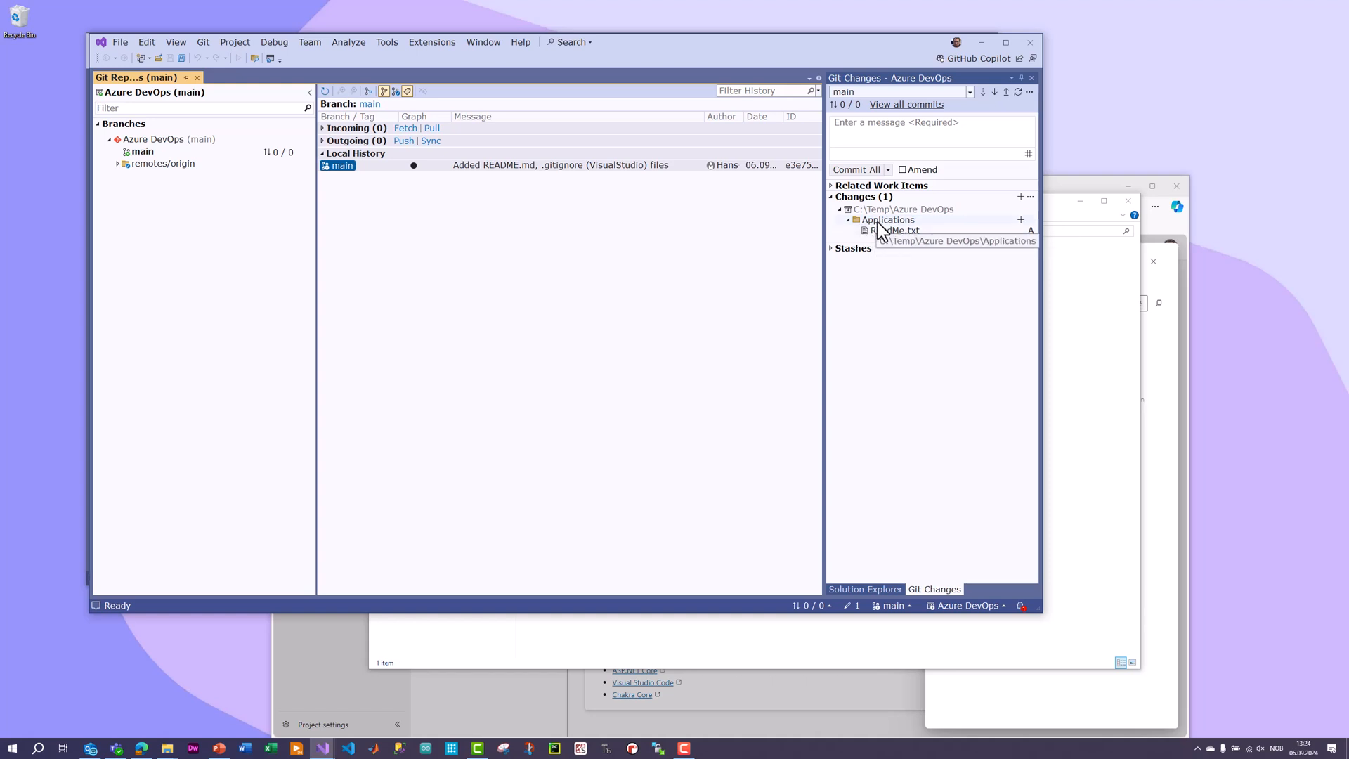
Go back to the Azure DevOps folder in File Explorer and open its Database folder.
{"action": "left_click", "coordinate": [1099, 321]}
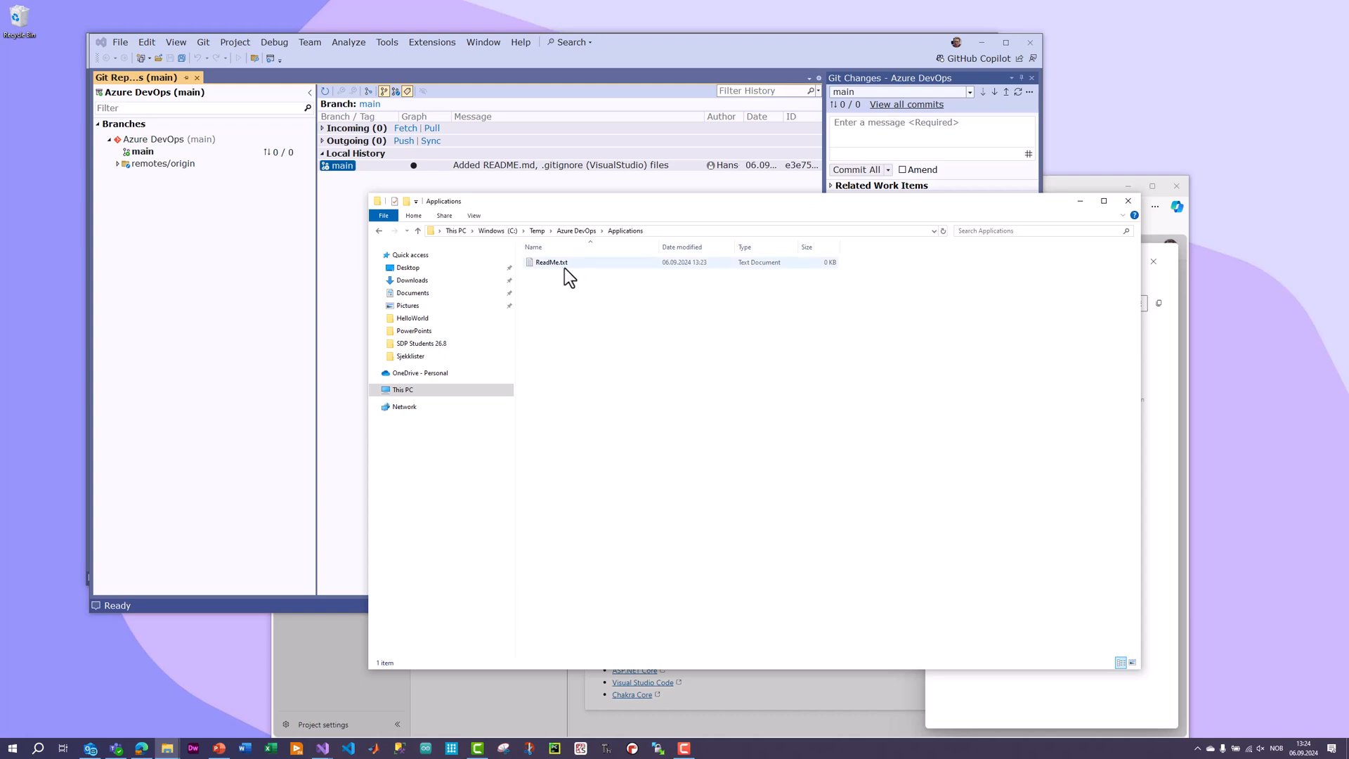
{"action": "left_click", "coordinate": [577, 231]}
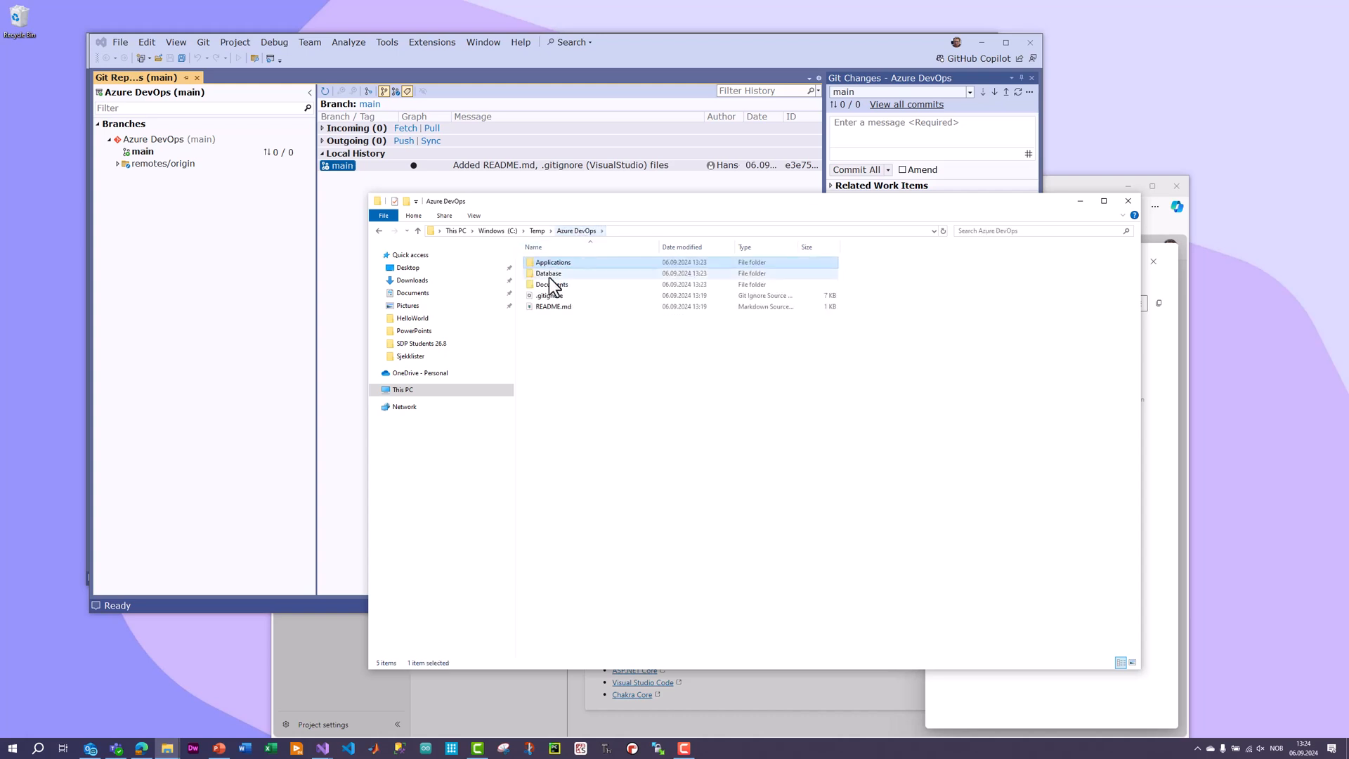
{"action": "double_click", "coordinate": [550, 274]}
{"action": "right_click", "coordinate": [567, 322]}
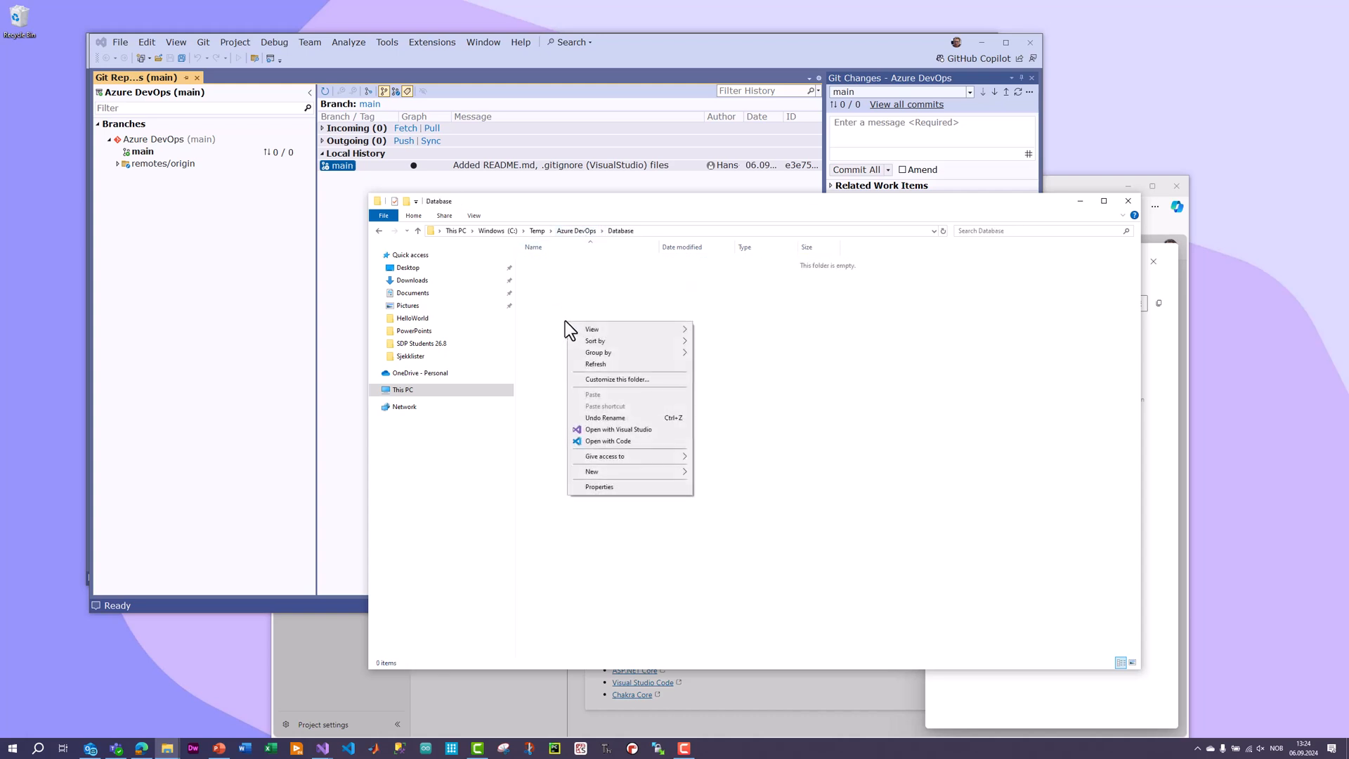
{"action": "left_click", "coordinate": [544, 296]}
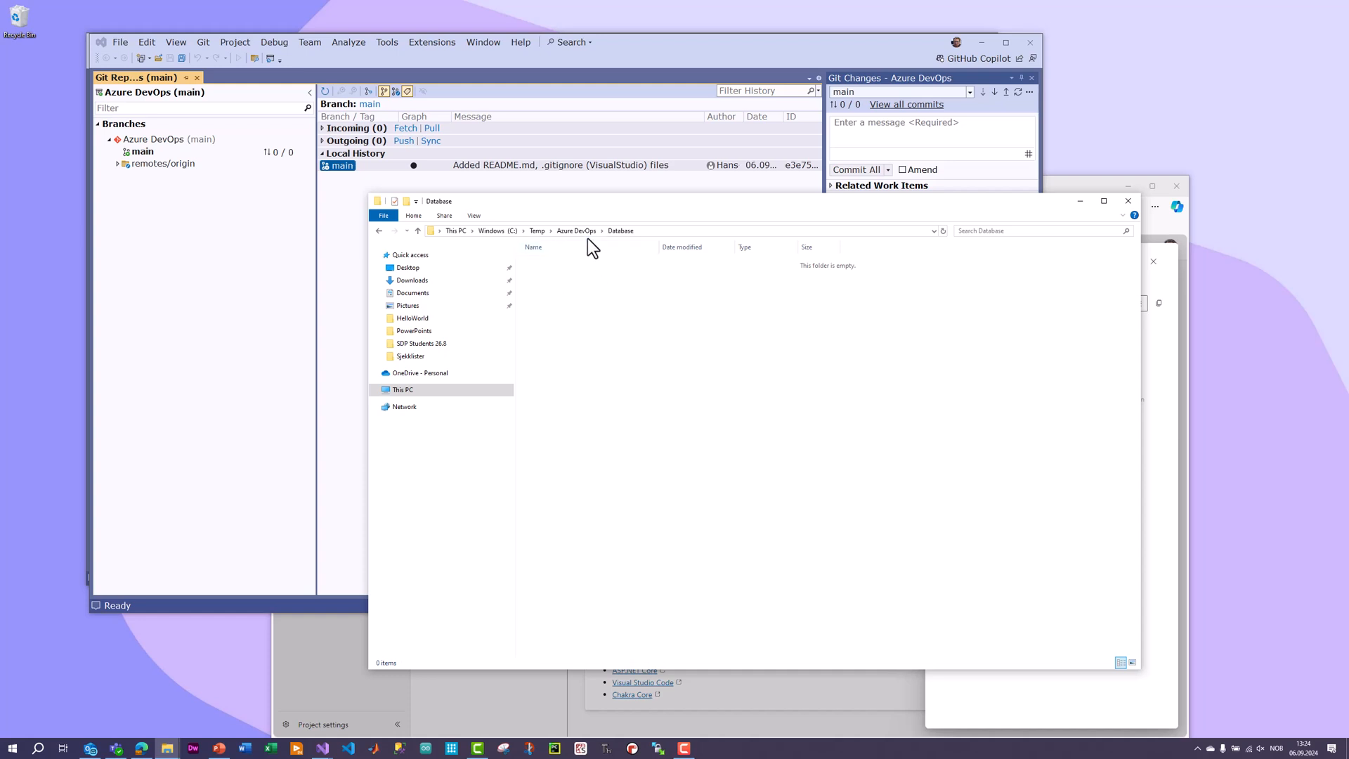
{"action": "right_click", "coordinate": [590, 385]}
{"action": "mouse_move", "coordinate": [660, 537]}
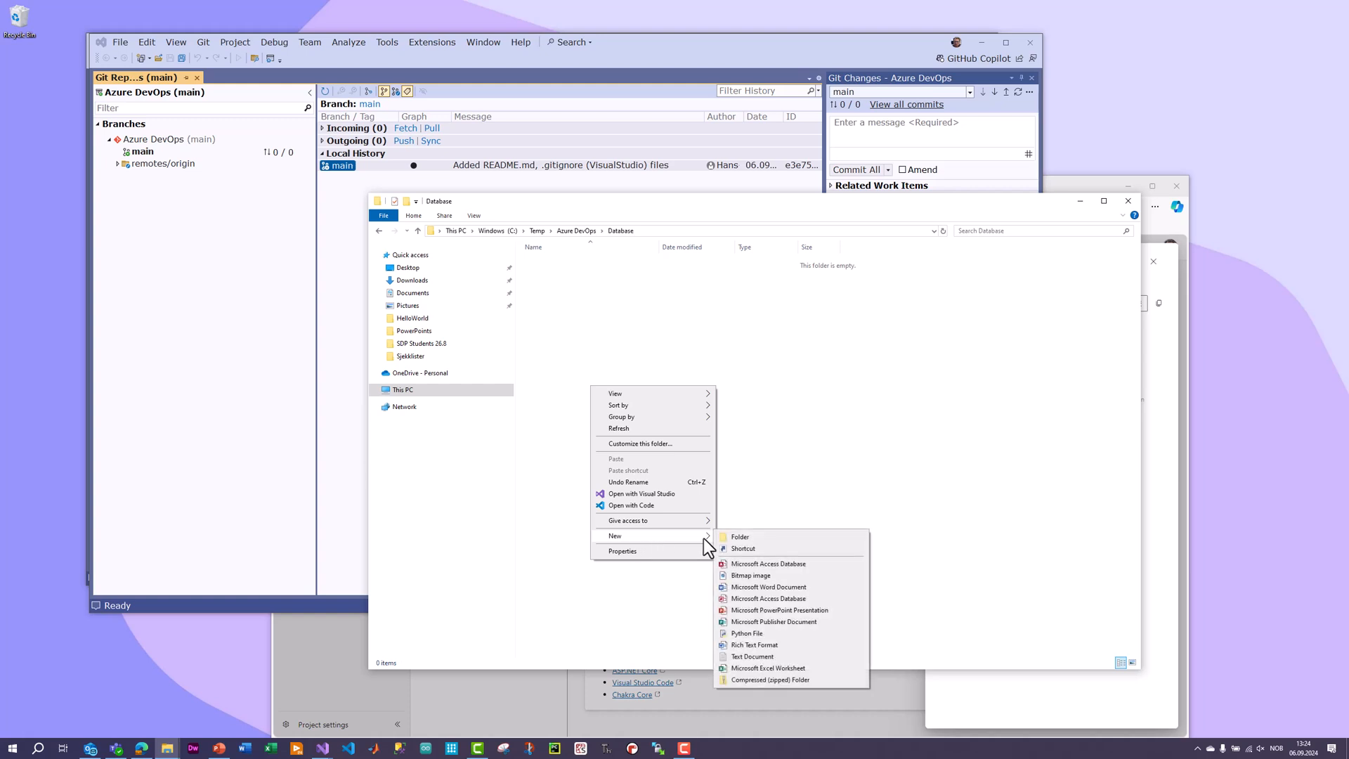
{"action": "left_click", "coordinate": [740, 536]}
{"action": "left_click", "coordinate": [663, 431]}
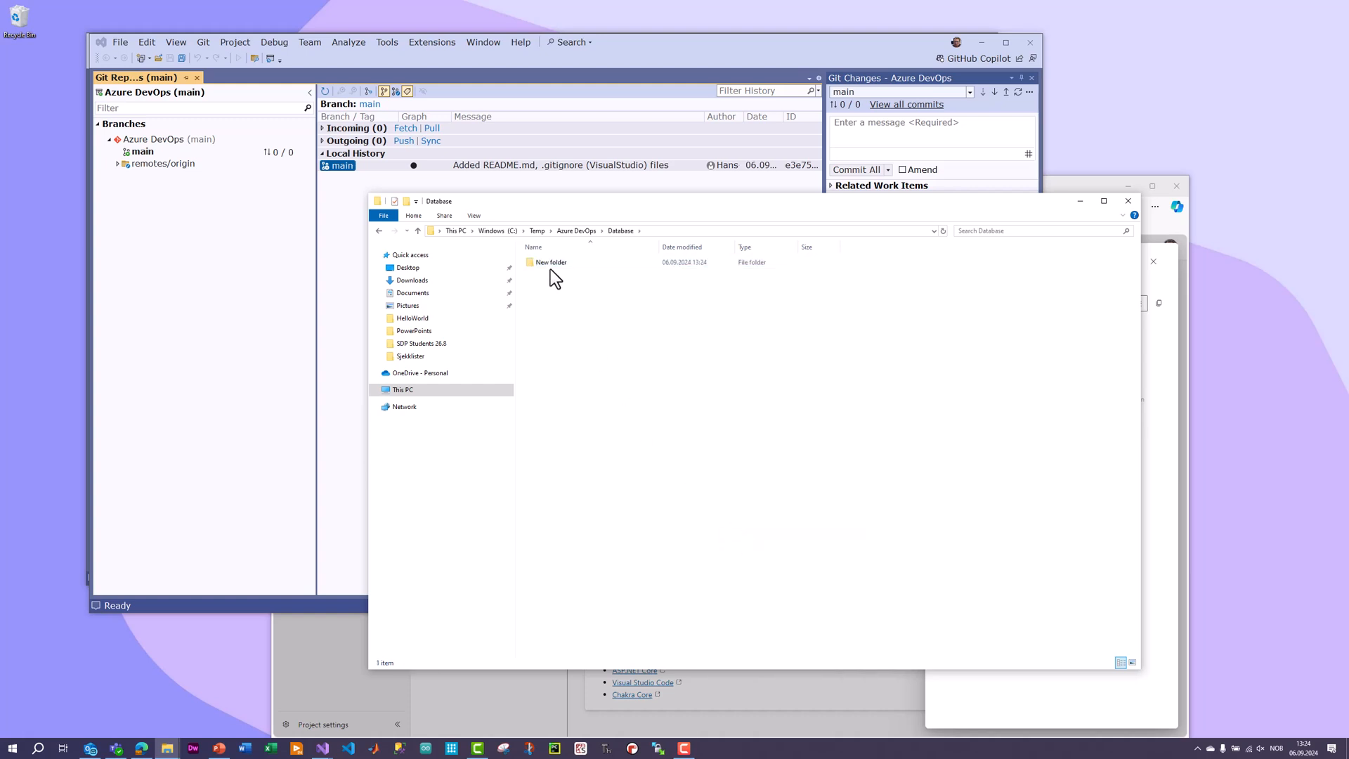
{"action": "left_click", "coordinate": [550, 267]}
{"action": "key", "text": "Delete"}
Create an empty text document named ReadMe.txt in the Database folder and check the Git changes in Visual Studio.
{"action": "right_click", "coordinate": [568, 324]}
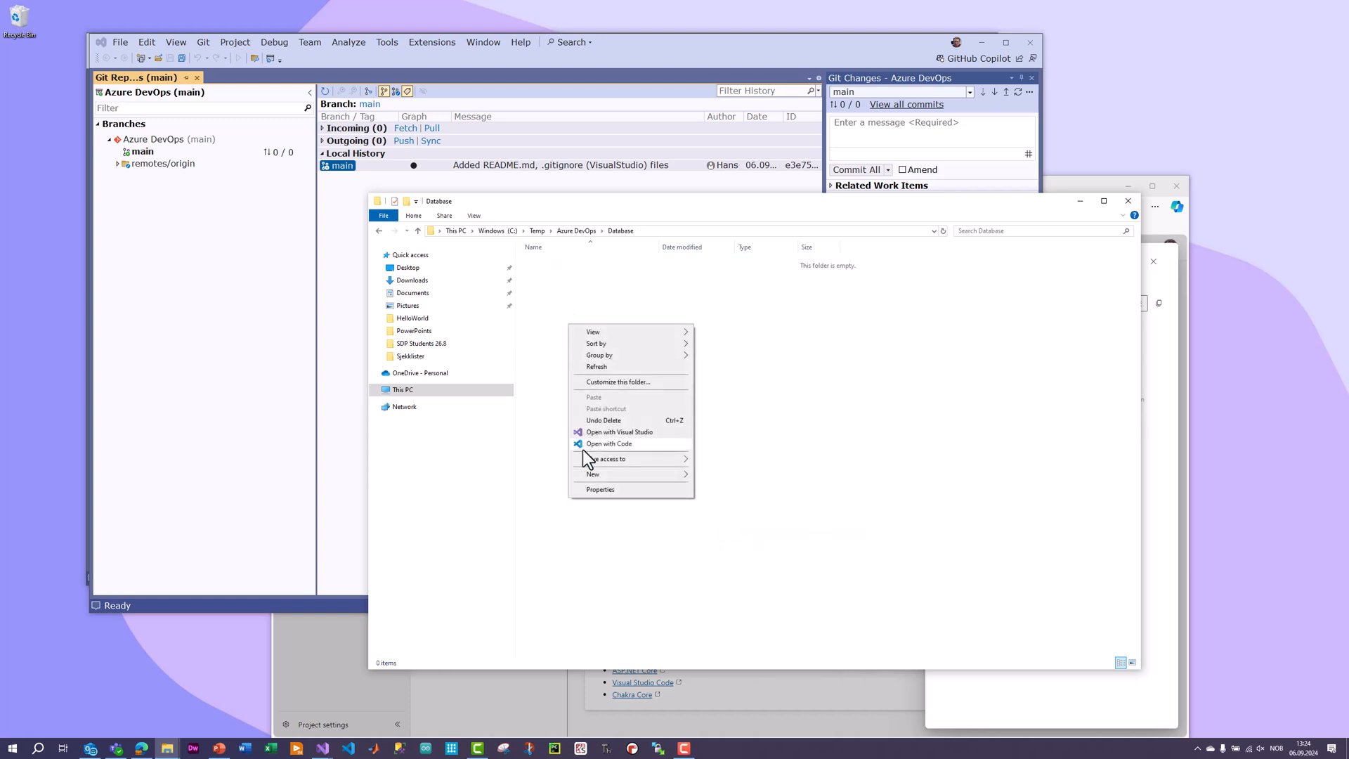
{"action": "mouse_move", "coordinate": [631, 477]}
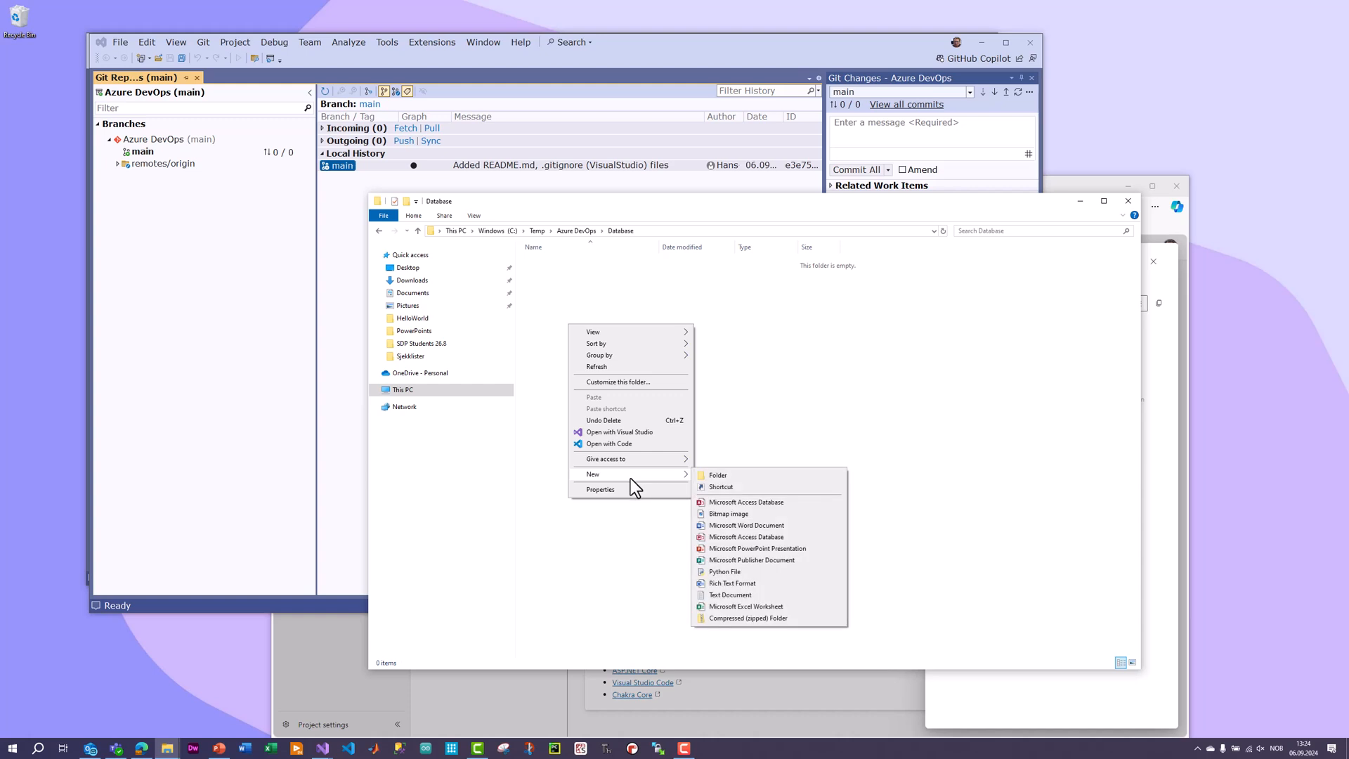
{"action": "left_click", "coordinate": [770, 597]}
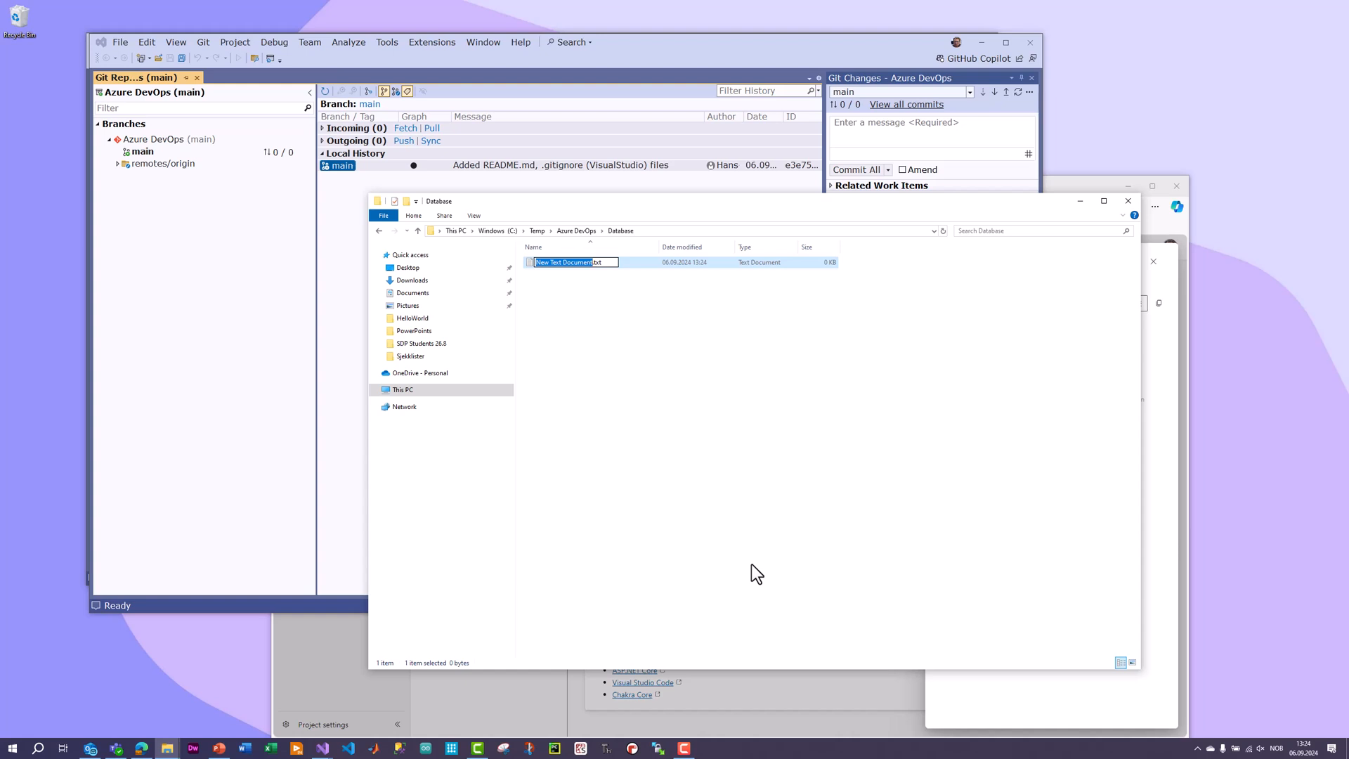
{"action": "type", "text": "ReadMe"}
{"action": "key", "text": "Return"}
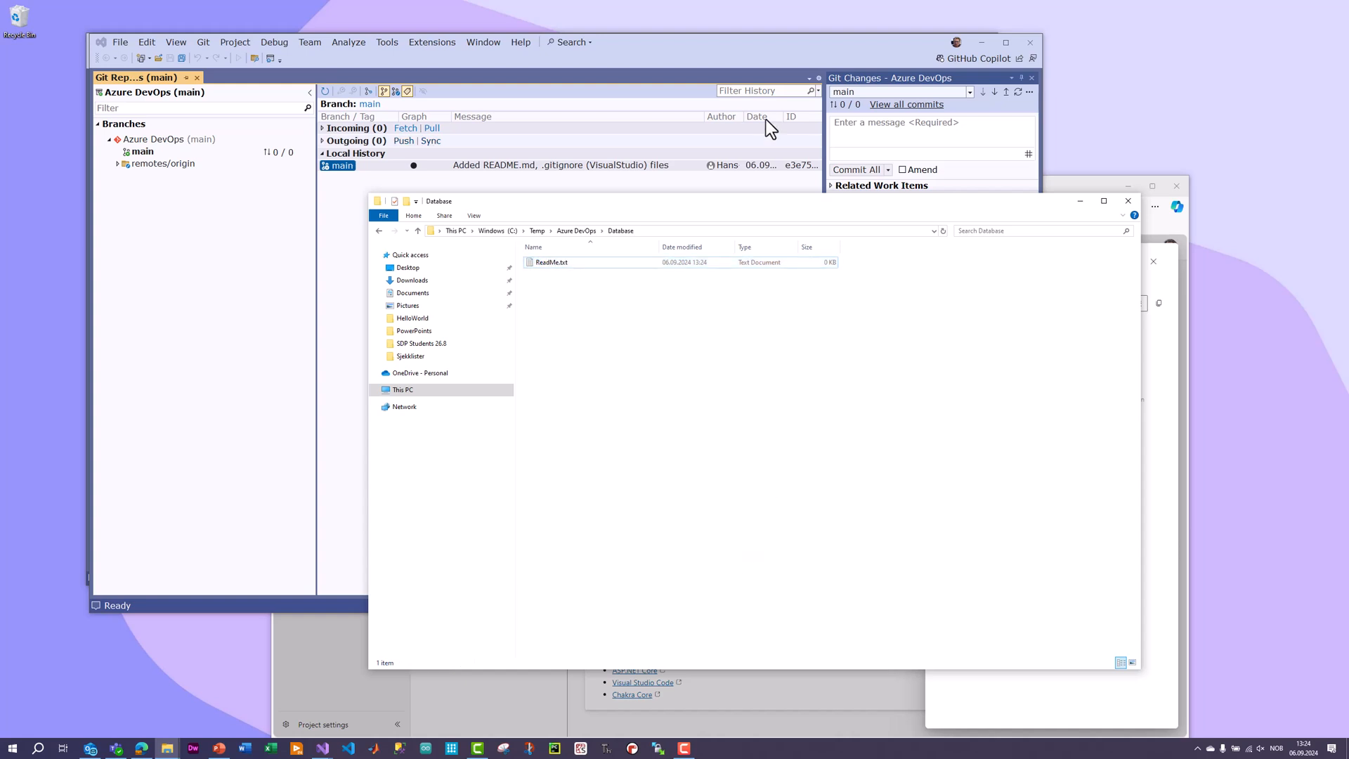
{"action": "left_click", "coordinate": [770, 45]}
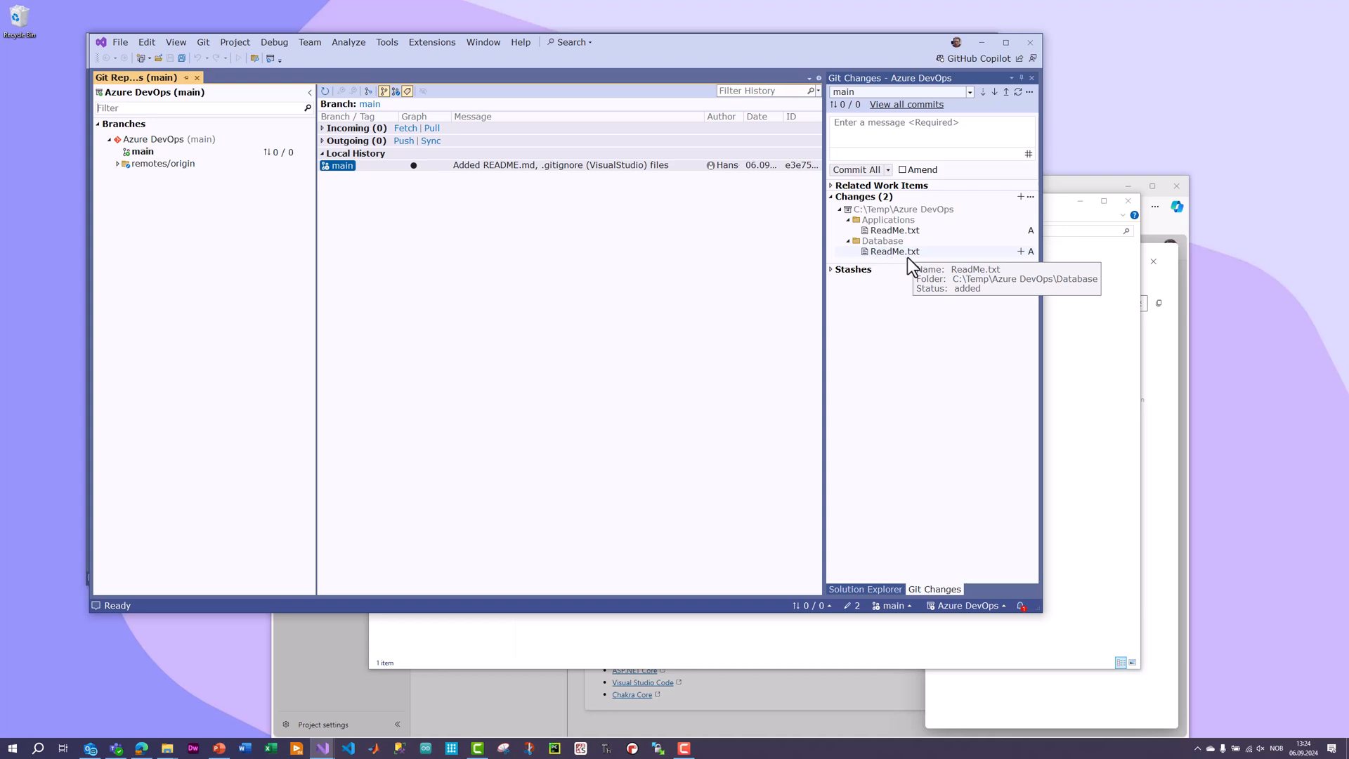
Open the Documents folder inside Azure DevOps in File Explorer and create an empty text document named ReadMe.txt there.
{"action": "left_click", "coordinate": [1073, 380]}
{"action": "left_click", "coordinate": [590, 231]}
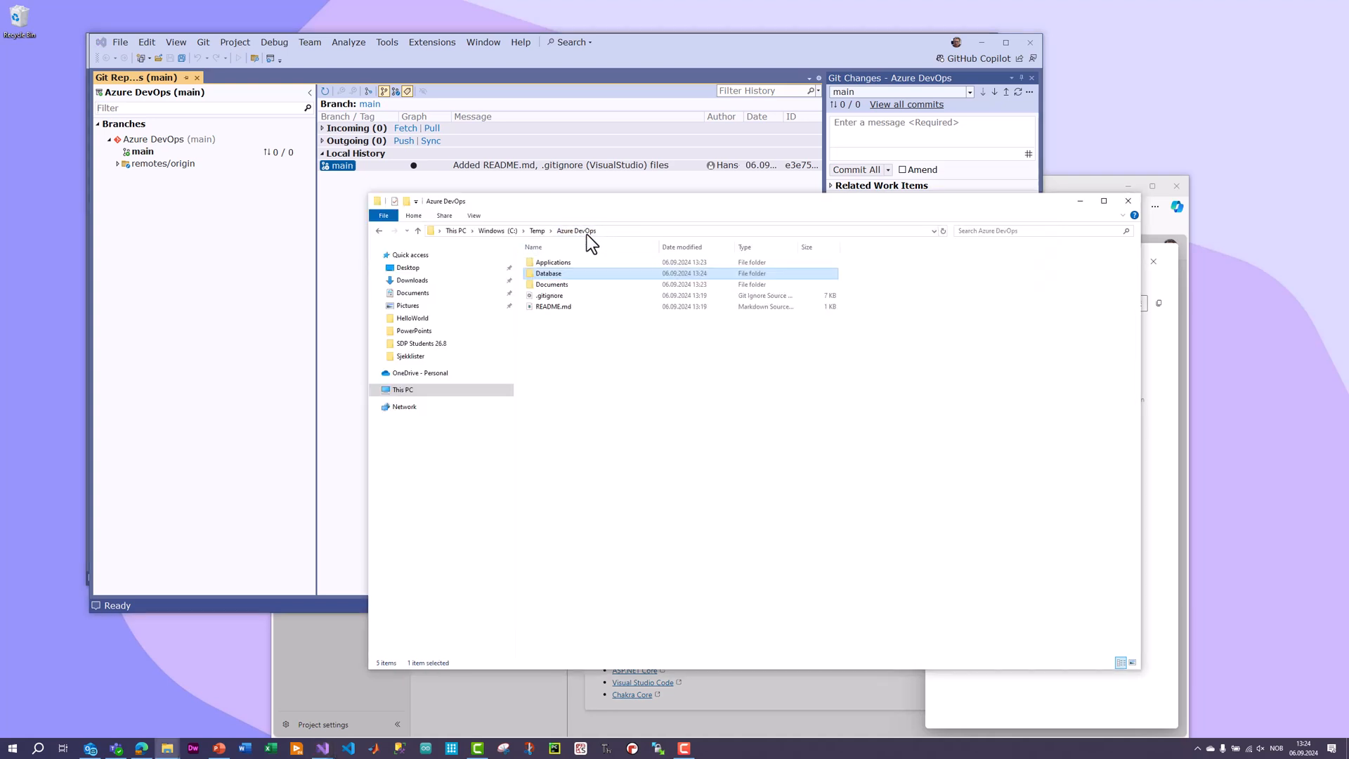
{"action": "double_click", "coordinate": [553, 286]}
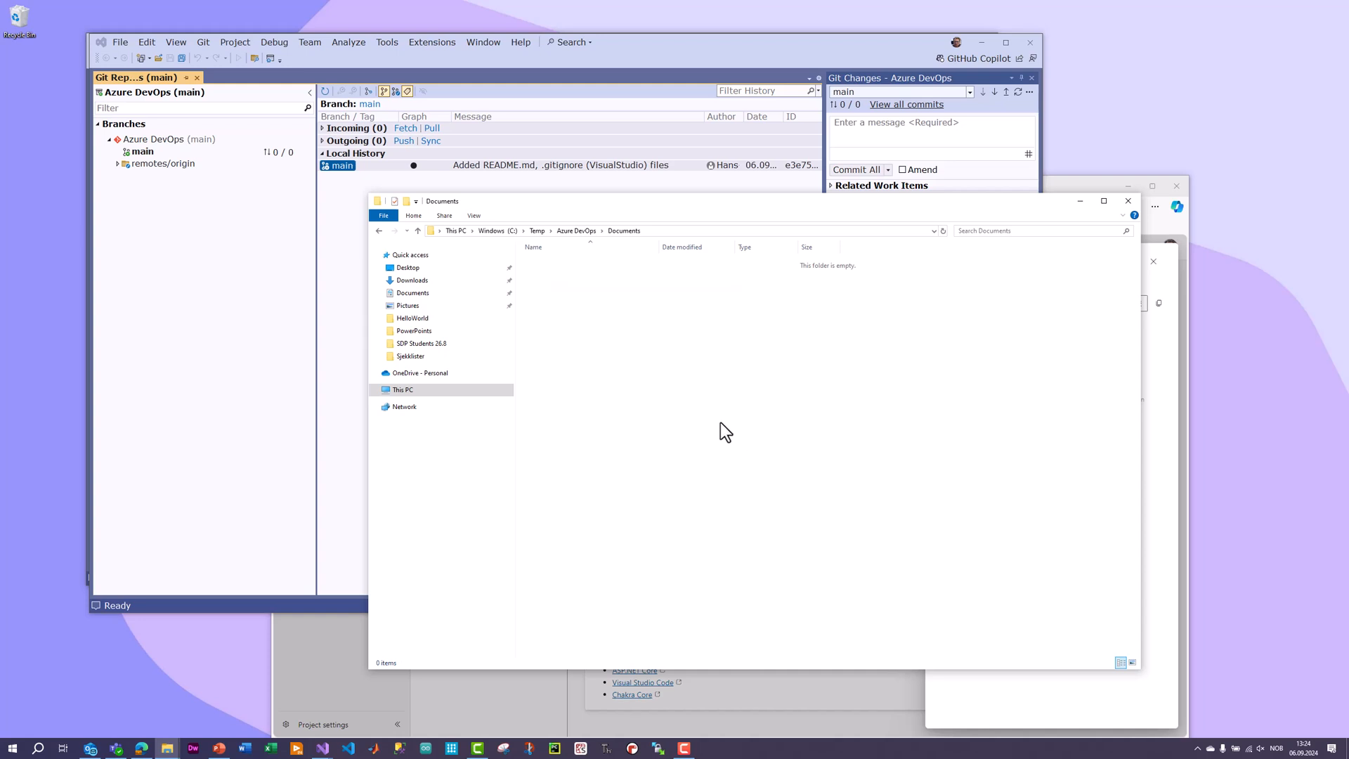
{"action": "right_click", "coordinate": [564, 323]}
{"action": "mouse_move", "coordinate": [628, 470]}
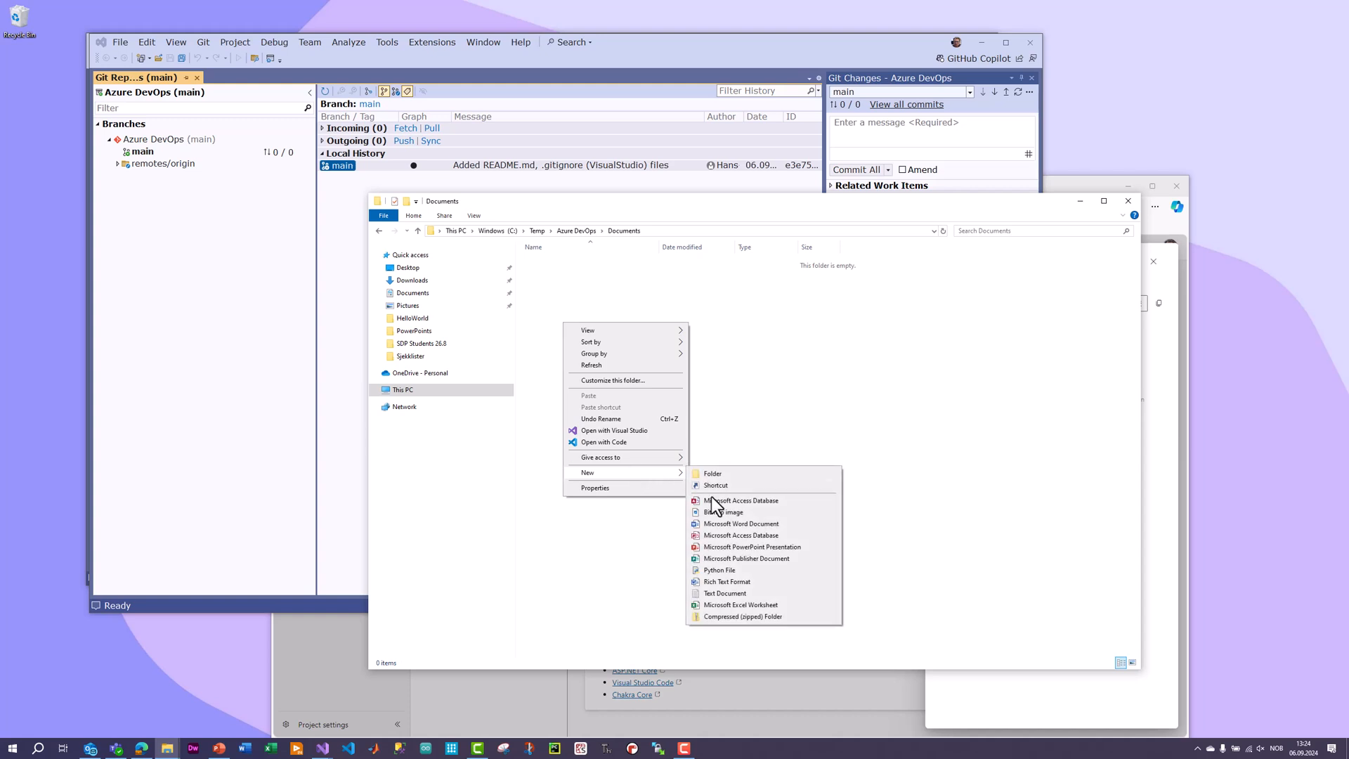
{"action": "left_click", "coordinate": [761, 598]}
{"action": "type", "text": "Read"}
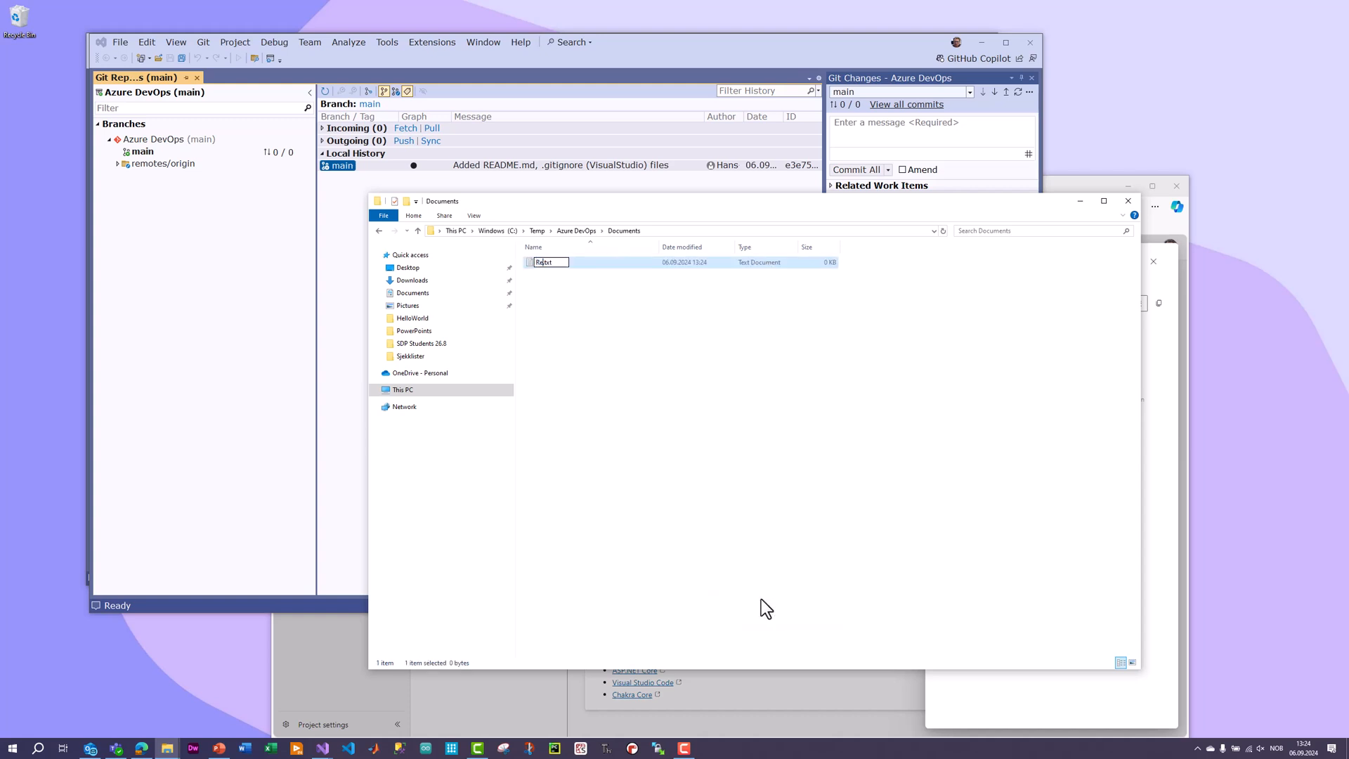
{"action": "type", "text": "Me"}
{"action": "key", "text": "Return"}
Commit all changes to the main branch in Visual Studio with the message "Some Folders has benn created".
{"action": "left_click", "coordinate": [758, 53]}
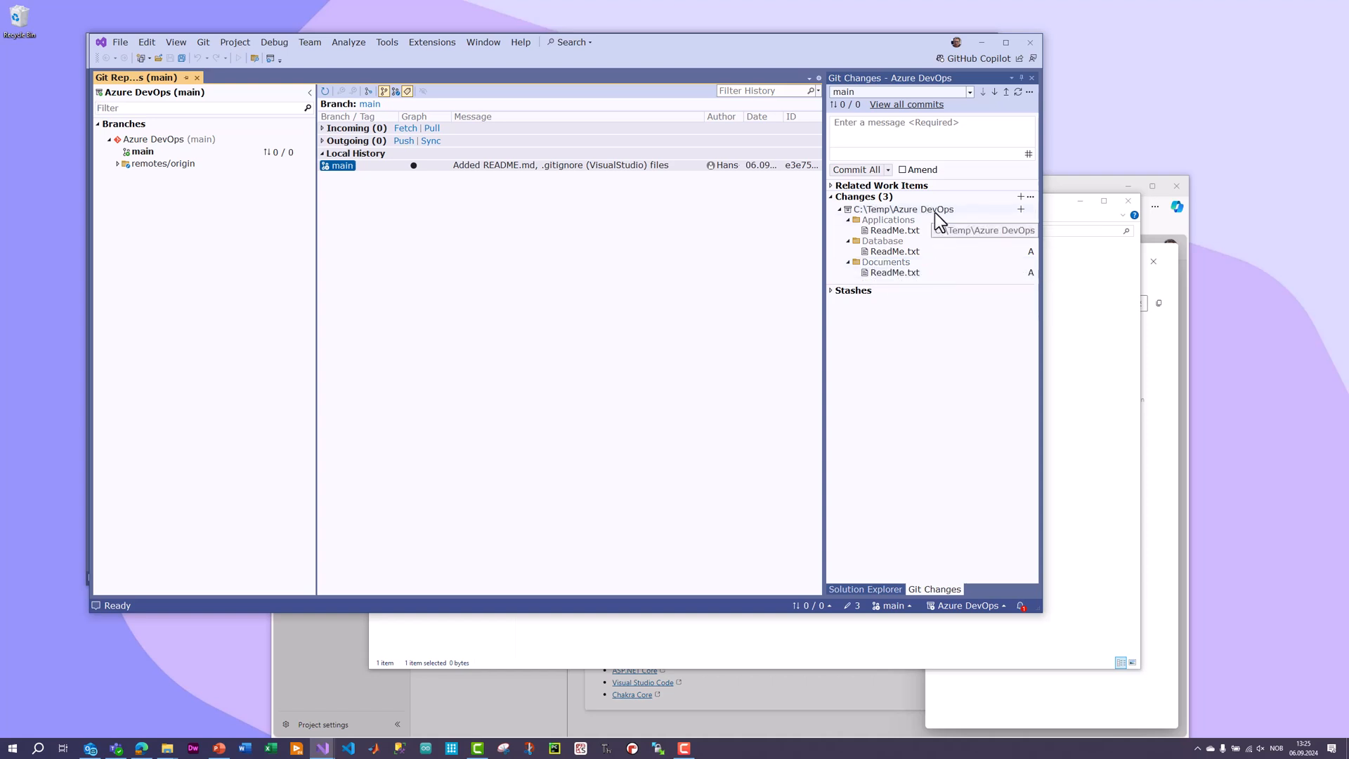
{"action": "left_click_drag", "start_coordinate": [876, 47], "coordinate": [858, 42]}
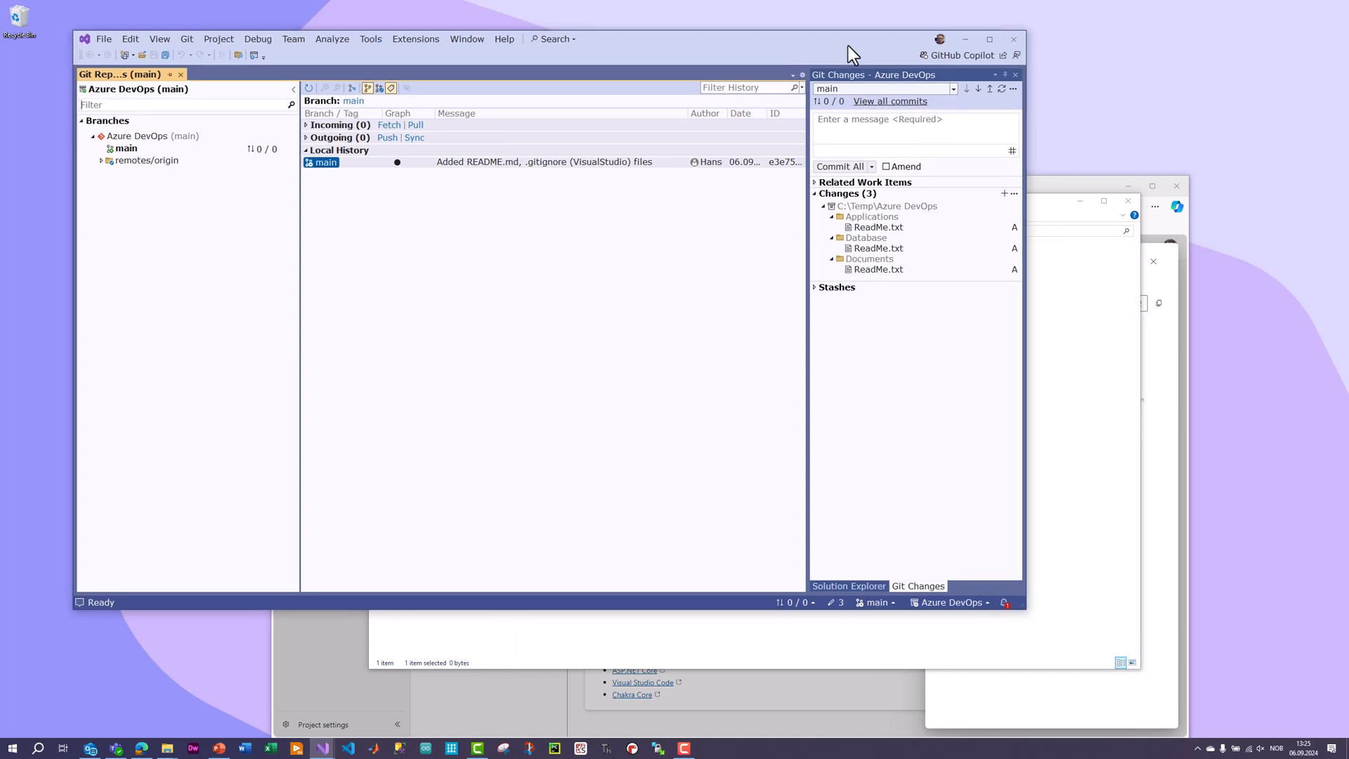
{"action": "left_click", "coordinate": [836, 170]}
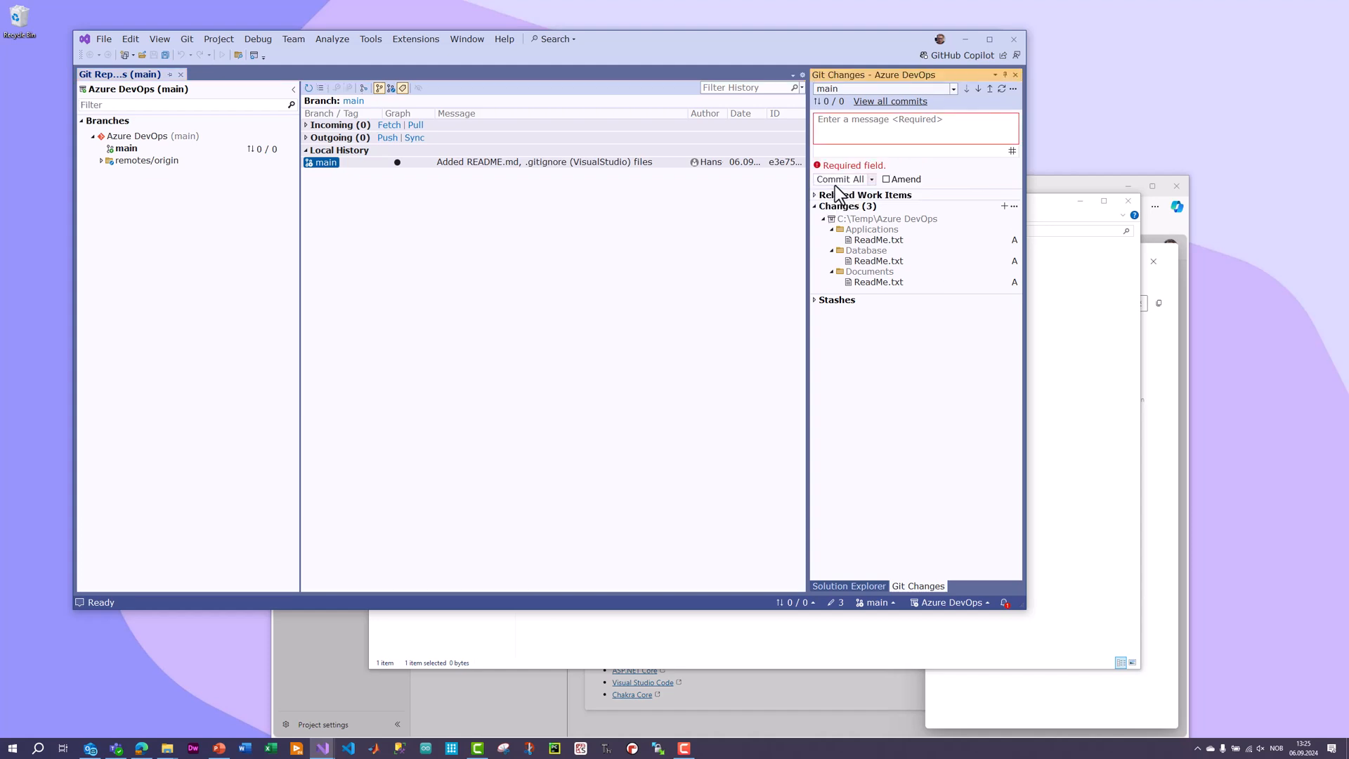
{"action": "left_click", "coordinate": [851, 128]}
{"action": "type", "text": "Some"}
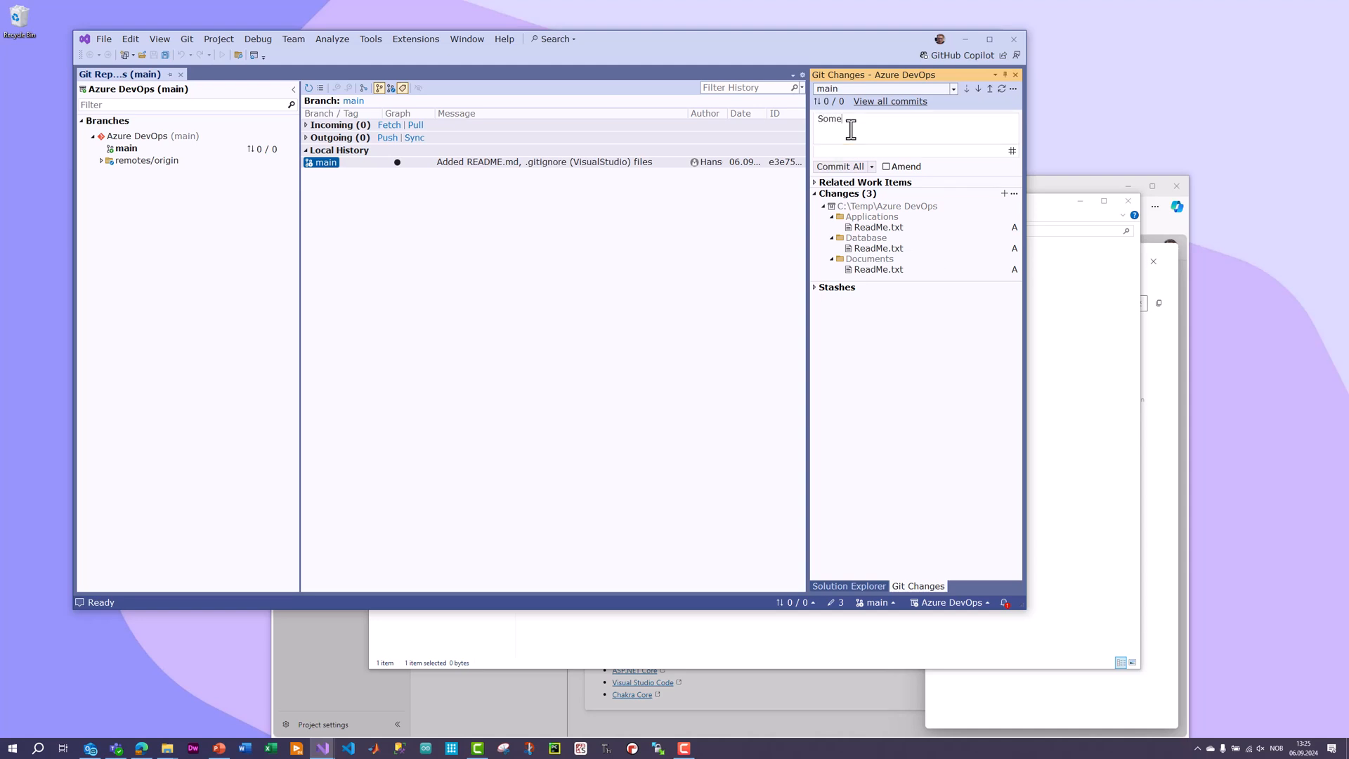
{"action": "type", "text": " Eolder"}
{"action": "key", "text": "BackSpace"}
{"action": "type", "text": "rs has benn created"}
{"action": "left_click", "coordinate": [838, 167]}
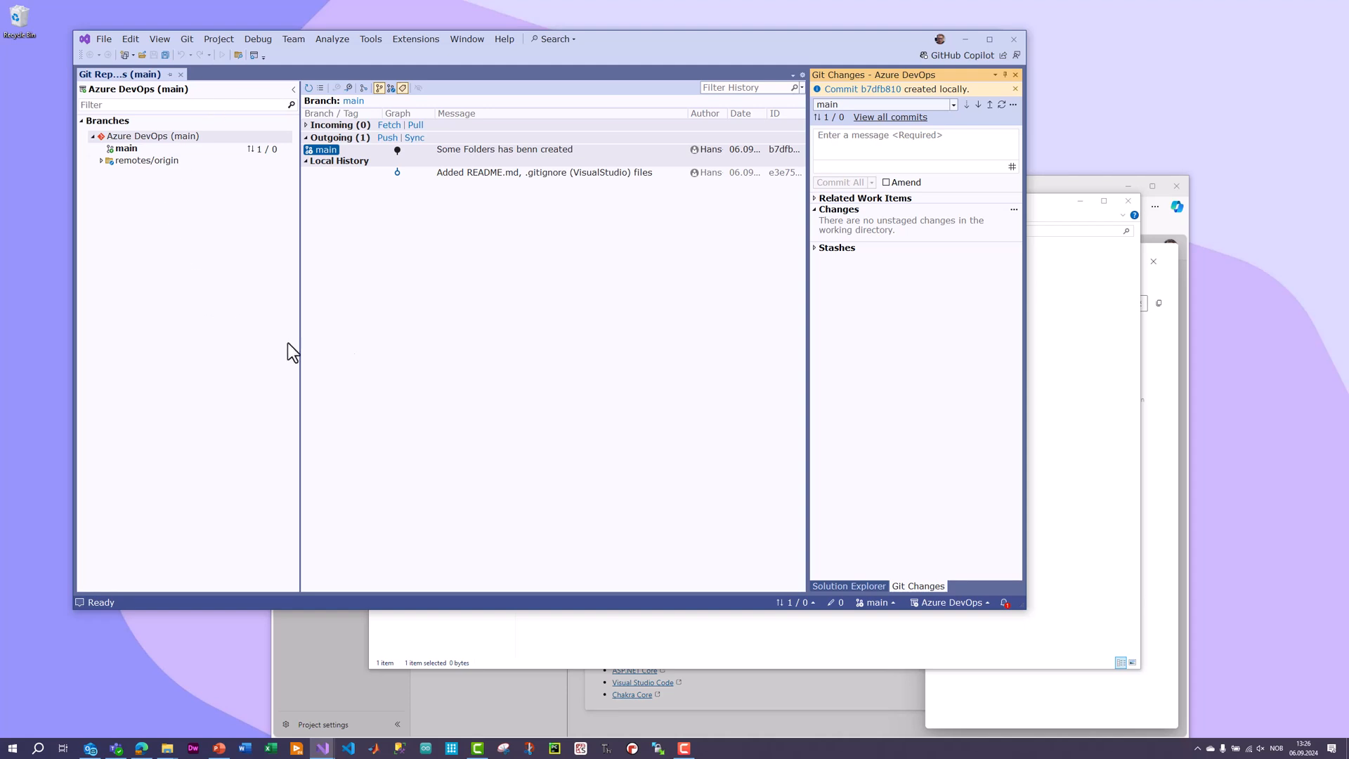
Review the outgoing commit in the Git repository window and the contents of the local Azure DevOps folder in File Explorer.
{"action": "left_click", "coordinate": [164, 40]}
{"action": "left_click", "coordinate": [170, 75]}
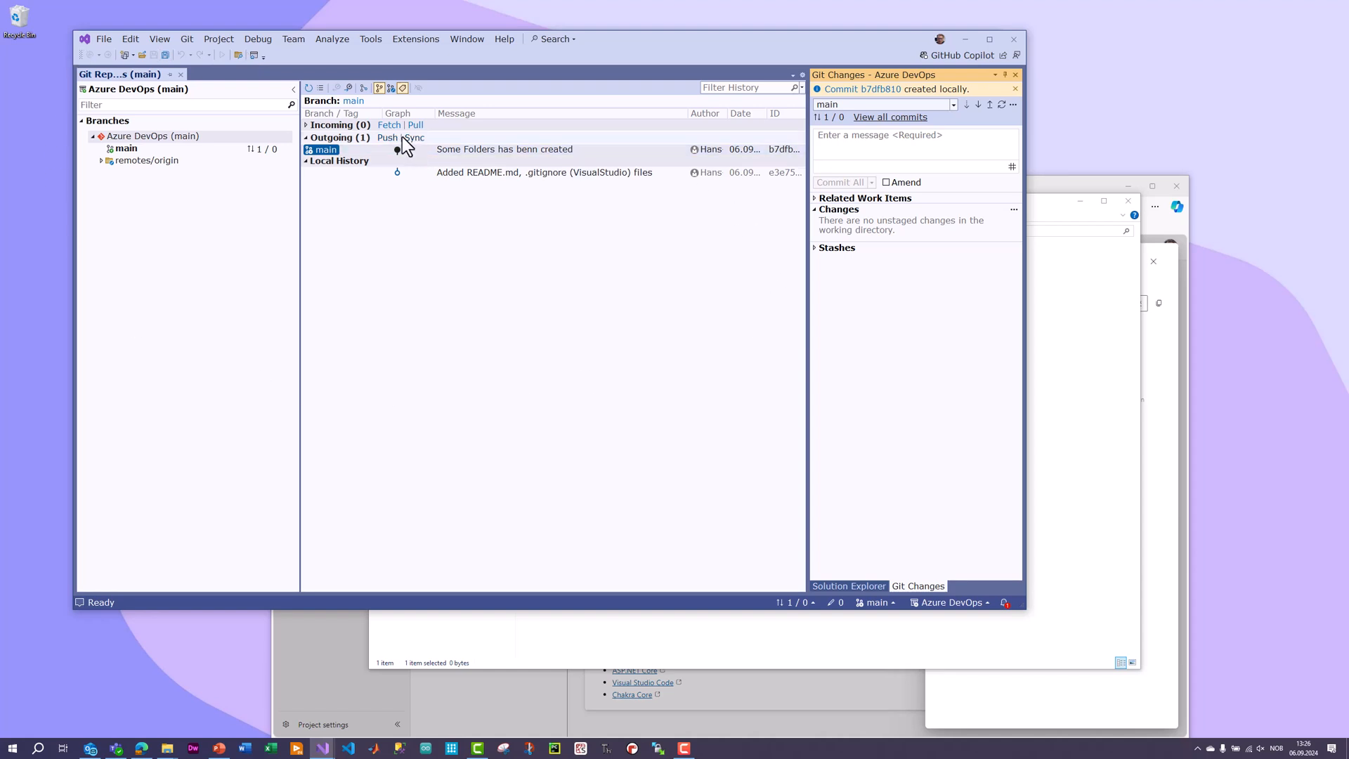
{"action": "left_click", "coordinate": [309, 139]}
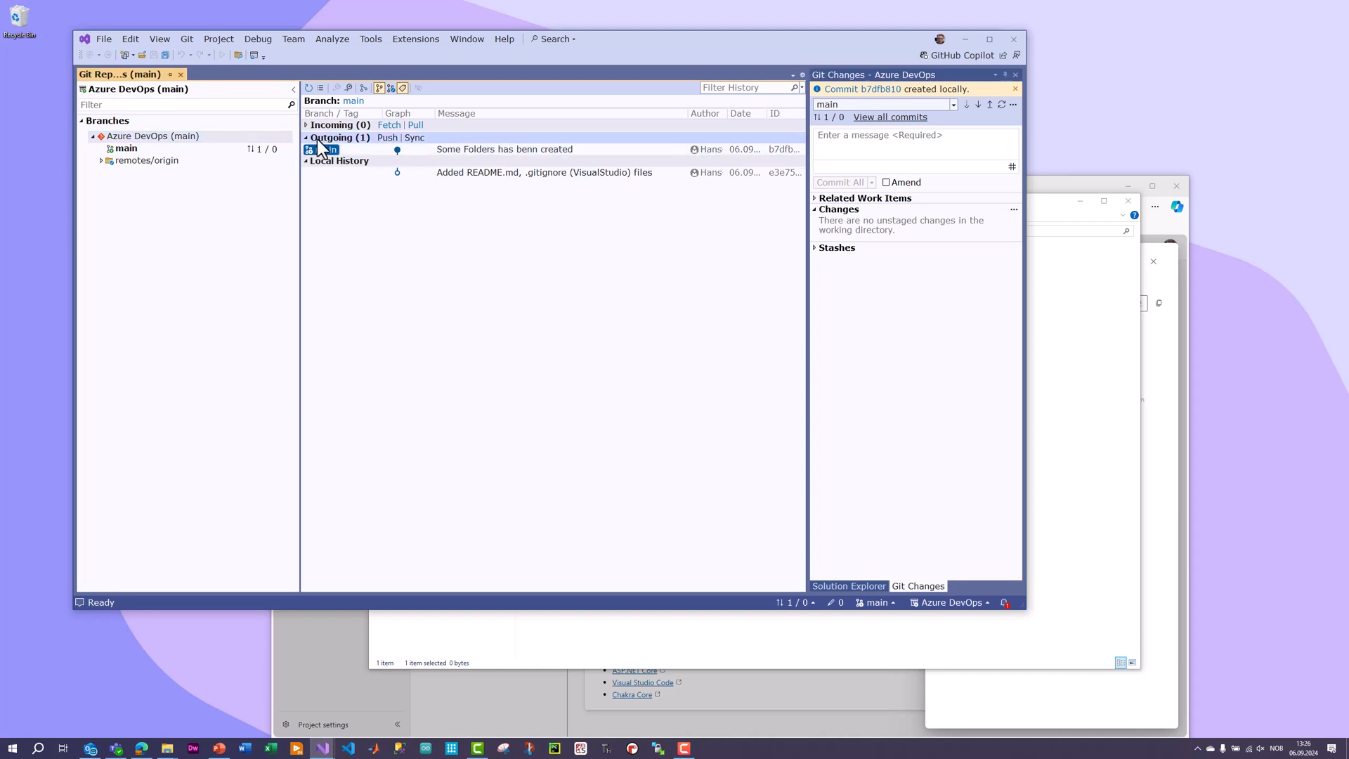
{"action": "left_click", "coordinate": [309, 139]}
{"action": "mouse_move", "coordinate": [462, 152]}
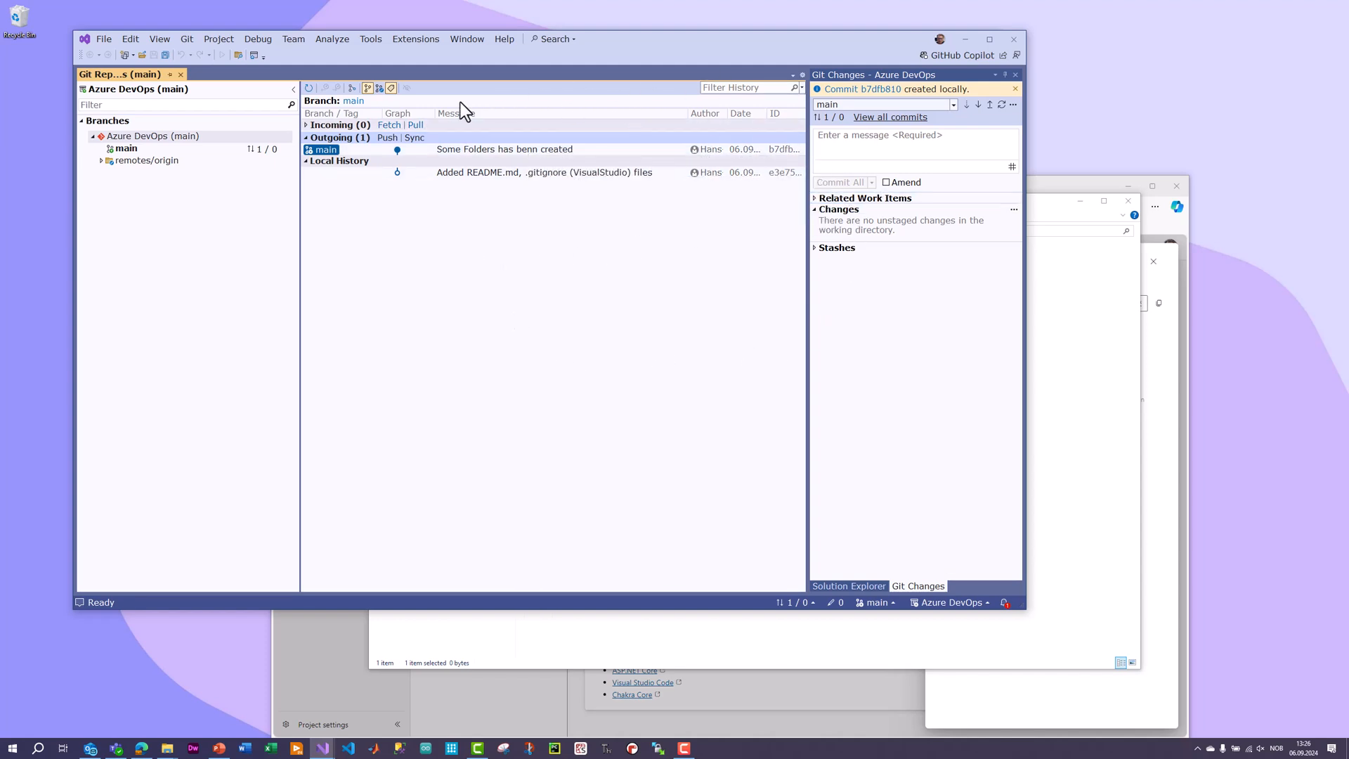
{"action": "left_click", "coordinate": [1117, 354]}
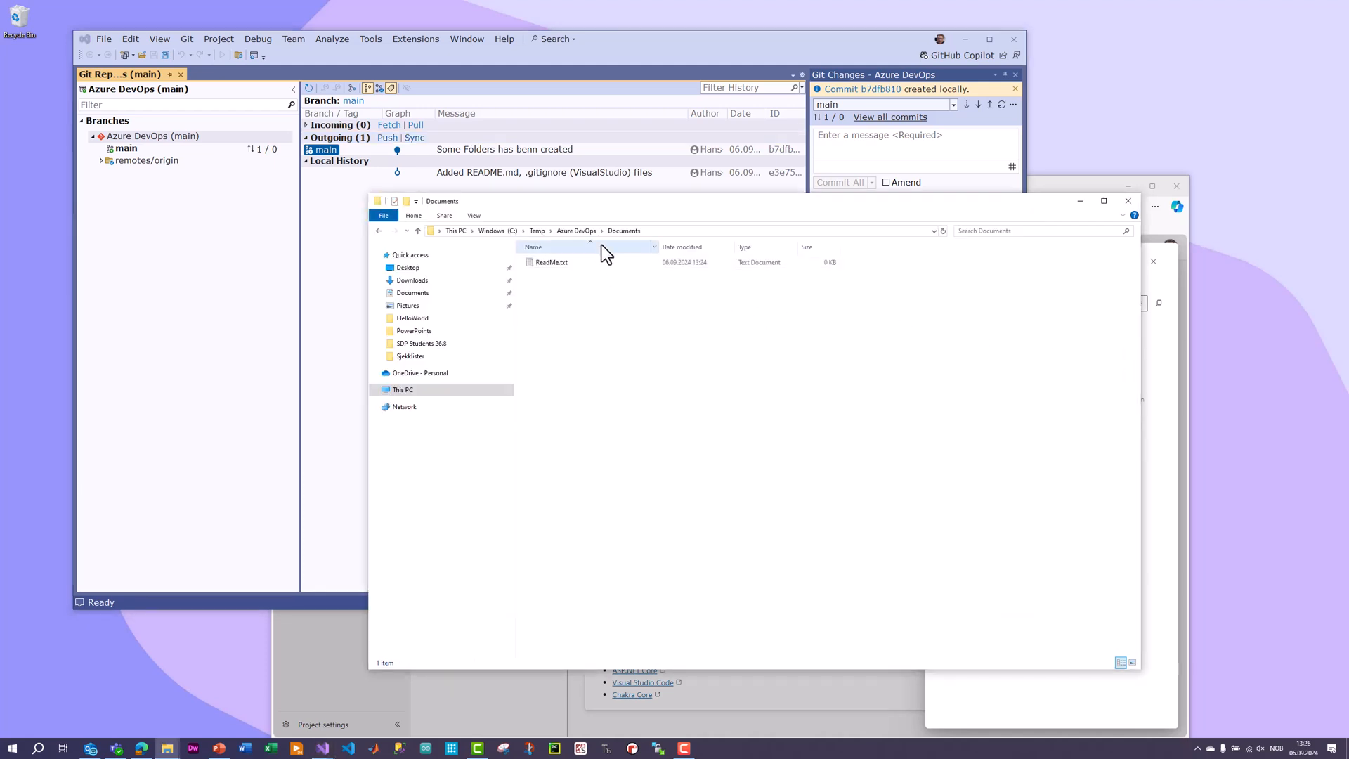
{"action": "left_click", "coordinate": [576, 230]}
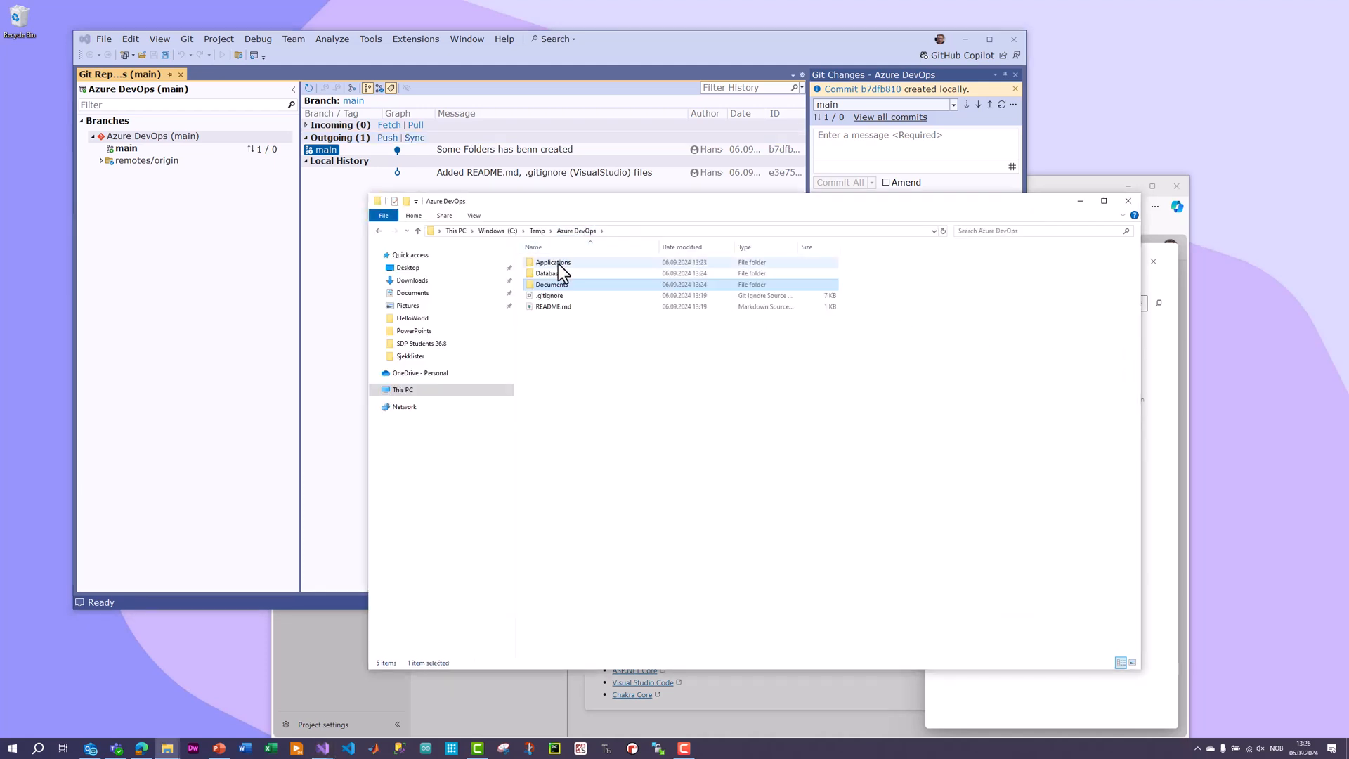
{"action": "left_click", "coordinate": [562, 375]}
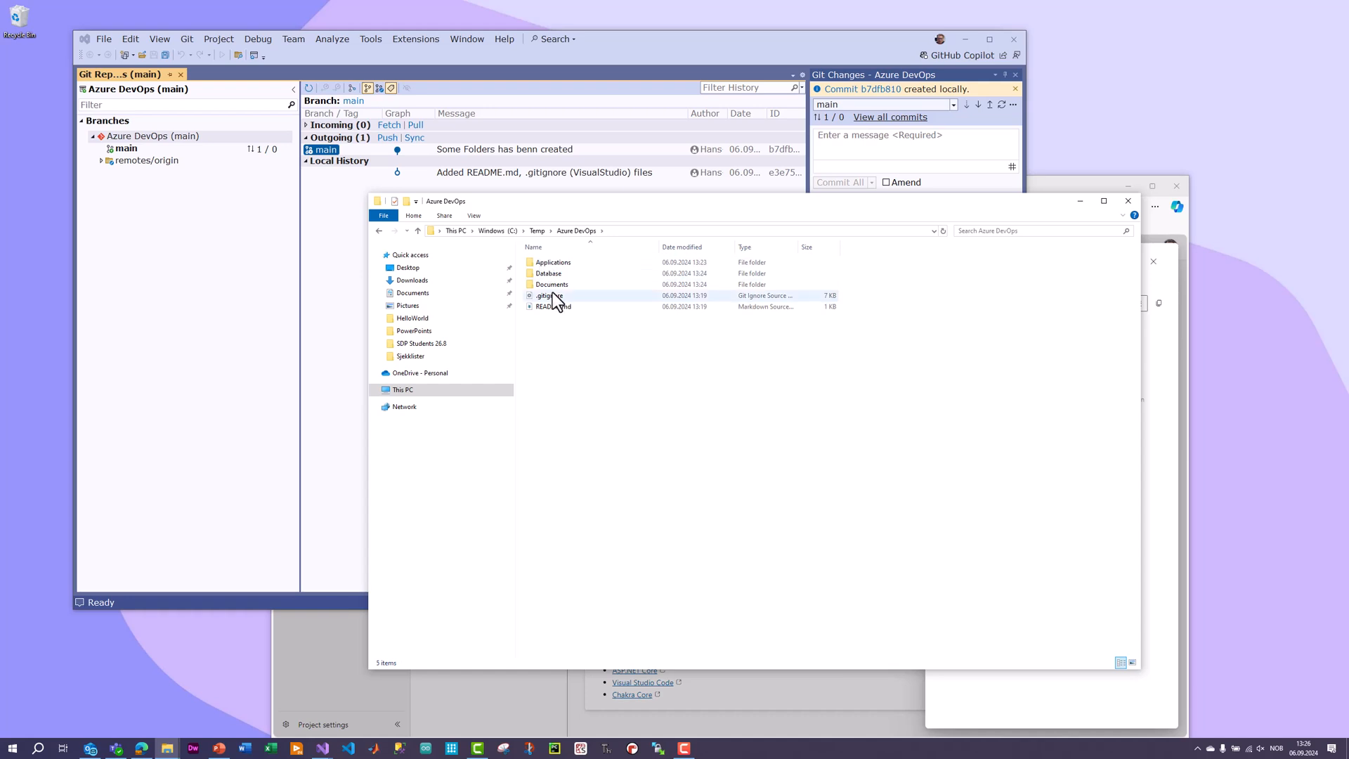
Push the outgoing commit on the main branch to the remote repository from Visual Studio.
{"action": "left_click", "coordinate": [646, 36]}
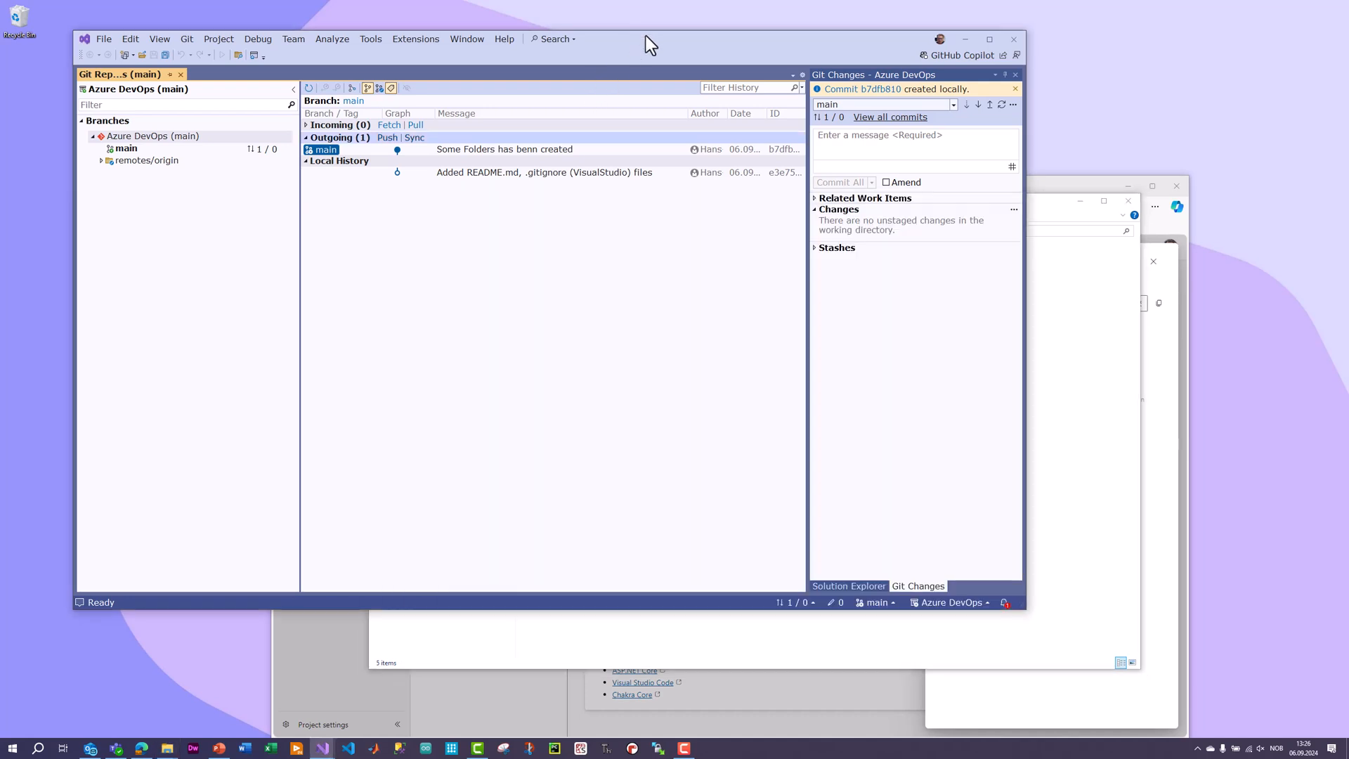
{"action": "left_click", "coordinate": [387, 139]}
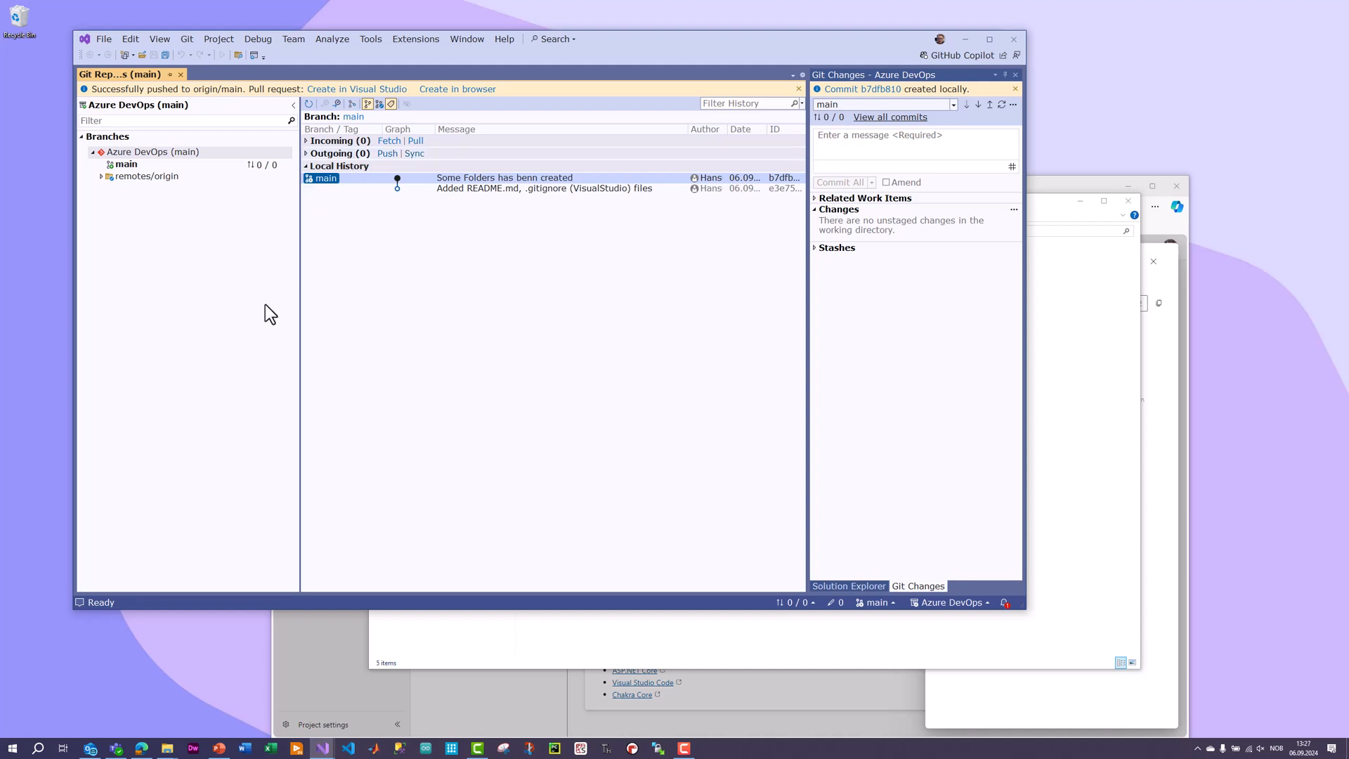
Switch to Azure DevOps in the browser, reload the MySoftware repository files, and expand the Applications folder to check its contents.
{"action": "left_click", "coordinate": [141, 749]}
{"action": "left_click_drag", "start_coordinate": [920, 187], "coordinate": [839, 51]}
{"action": "left_click", "coordinate": [1072, 126]}
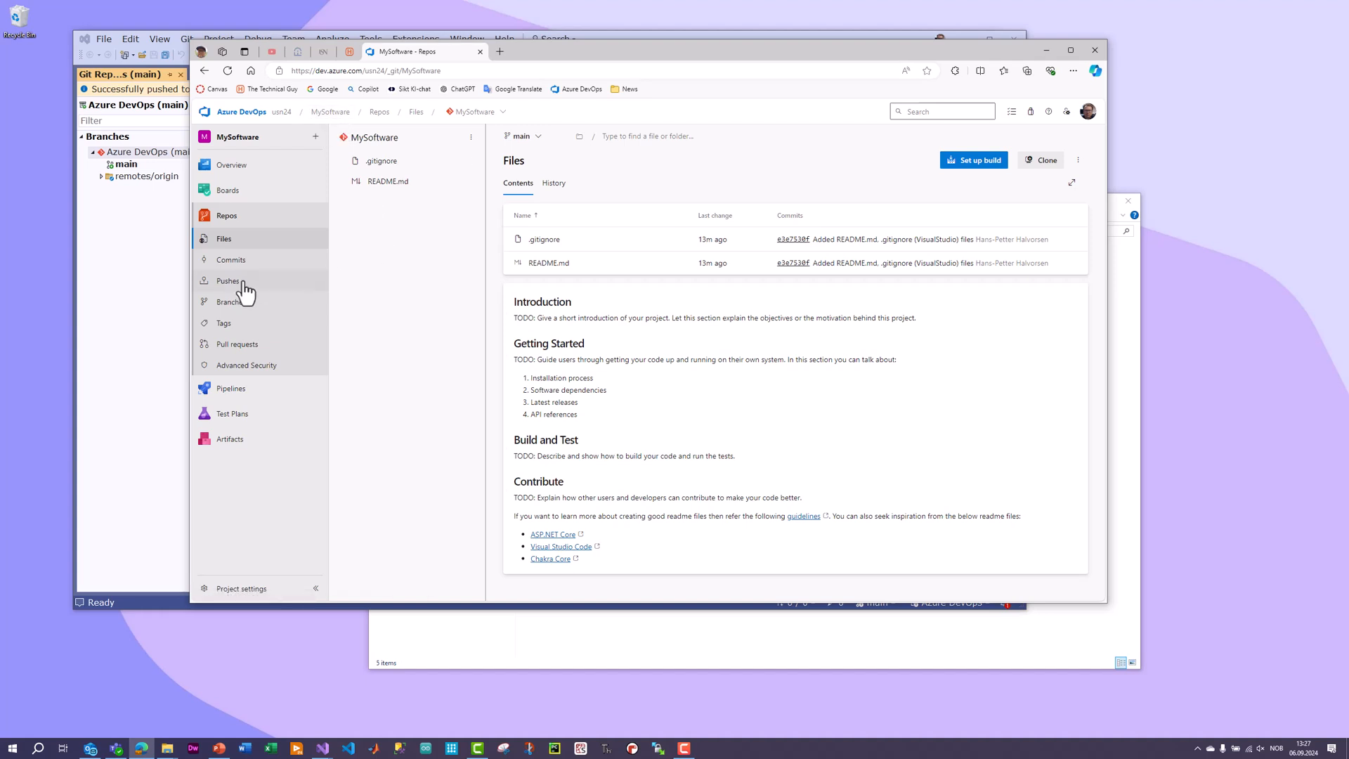
{"action": "left_click", "coordinate": [223, 240]}
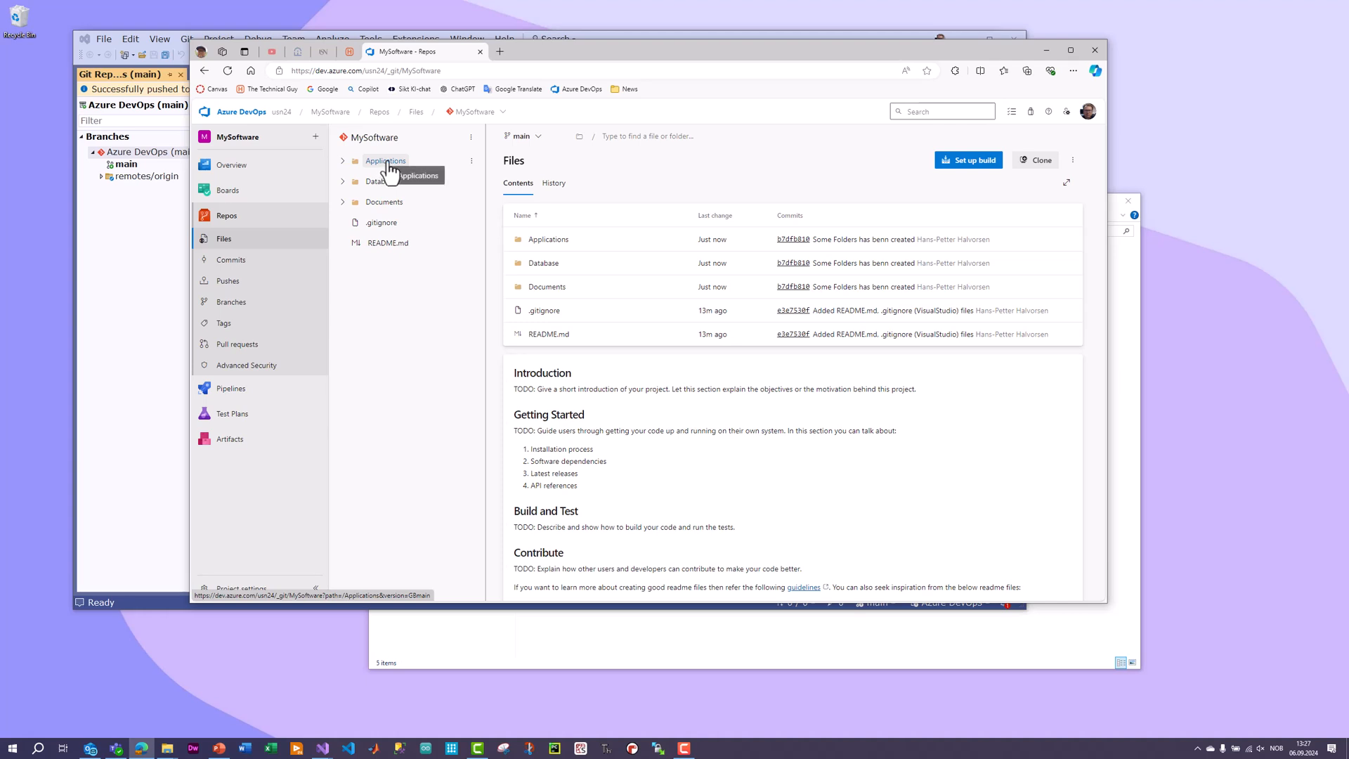
{"action": "left_click", "coordinate": [350, 166]}
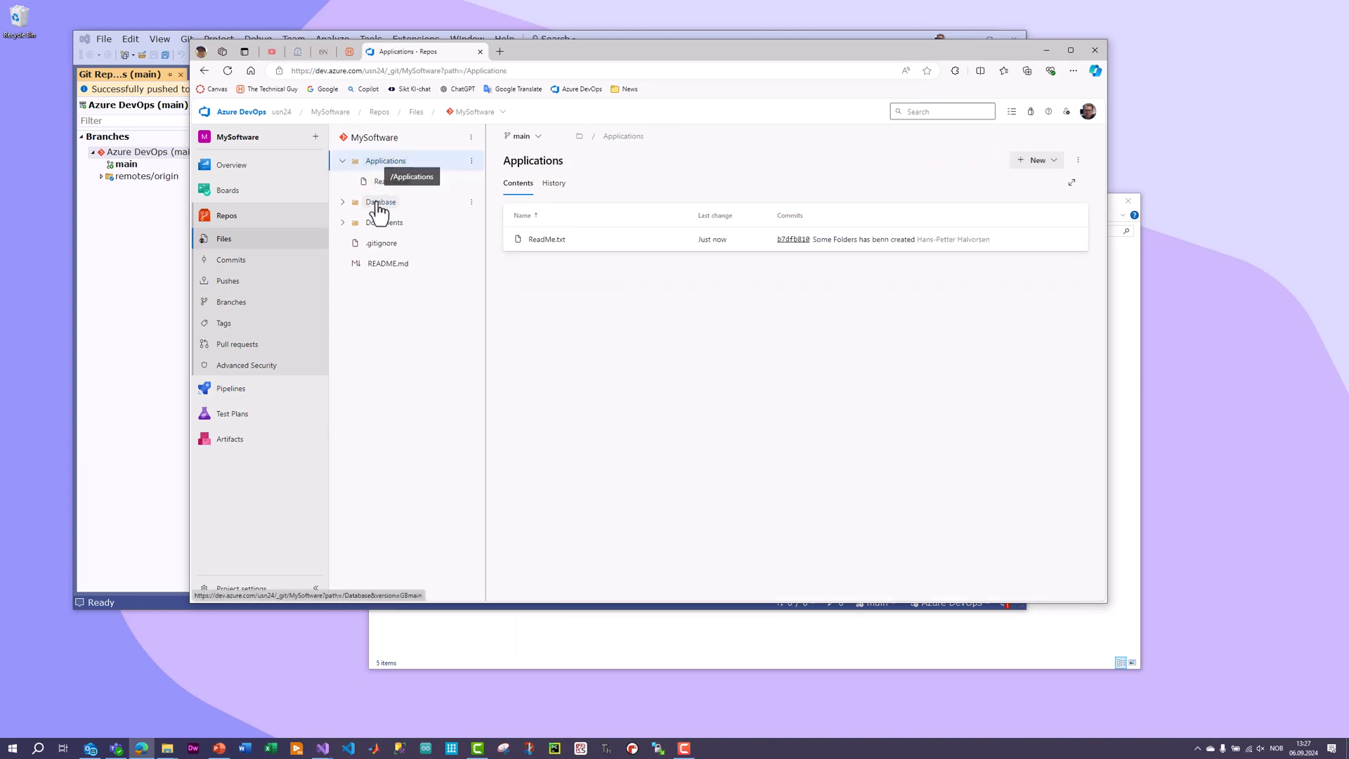
Check the Database and Documents folders in the Azure DevOps repository and compare them with the local commit history in Visual Studio.
{"action": "left_click", "coordinate": [383, 203]}
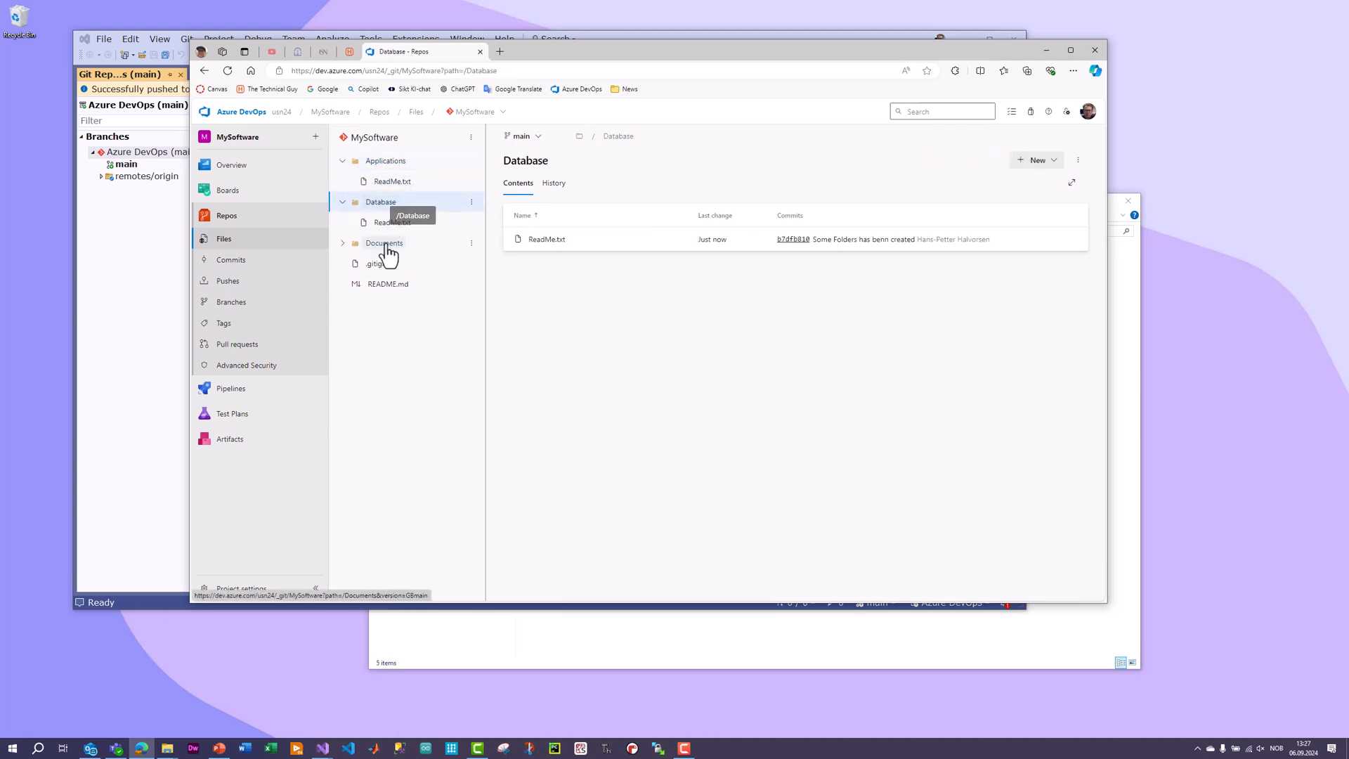
{"action": "left_click", "coordinate": [385, 245]}
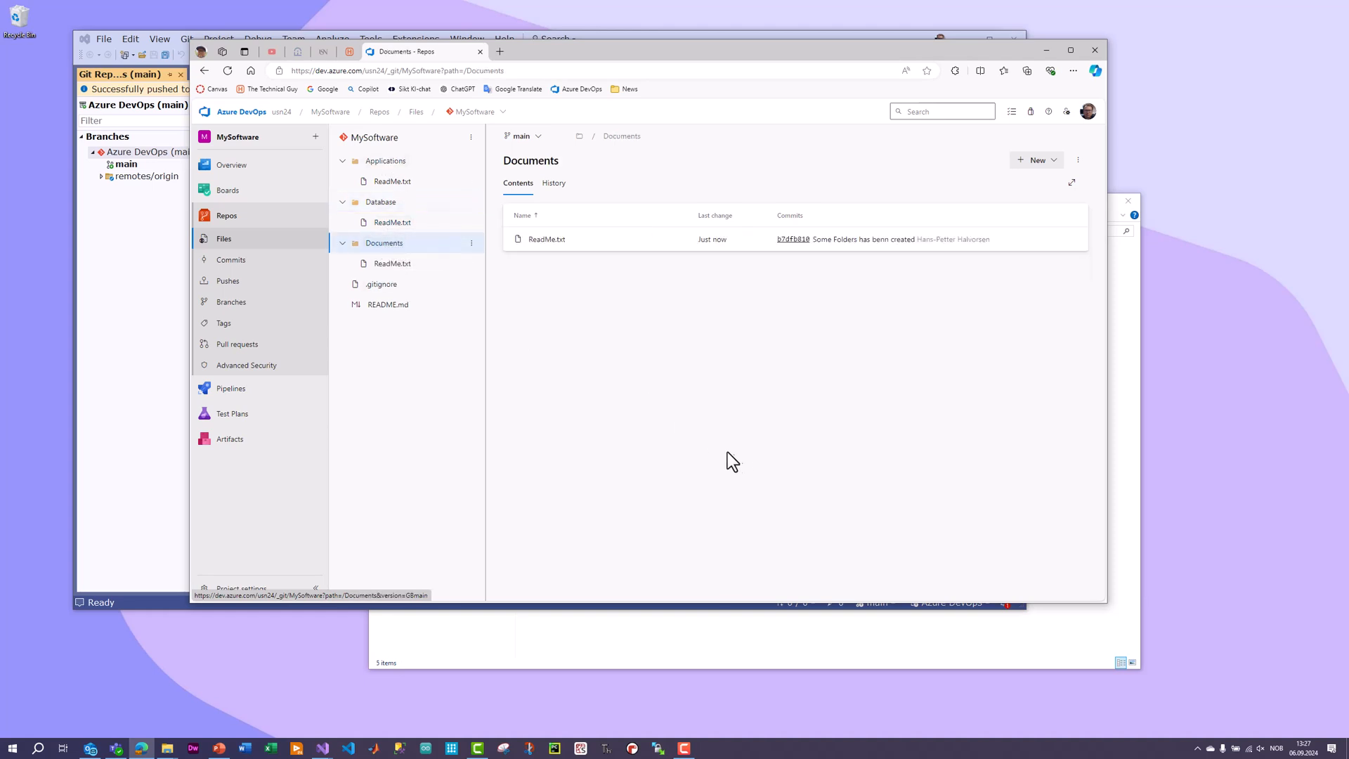
{"action": "left_click_drag", "start_coordinate": [755, 56], "coordinate": [828, 225]}
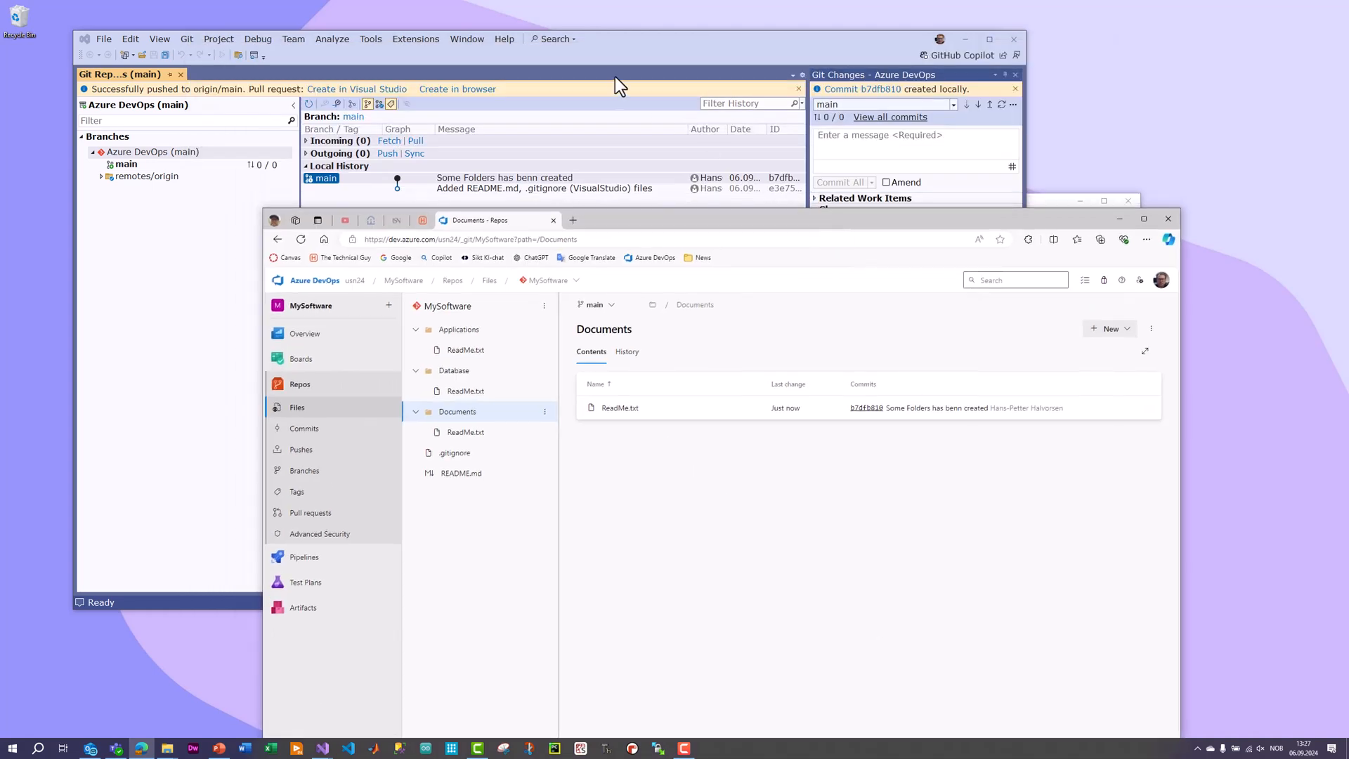
{"action": "left_click", "coordinate": [653, 48]}
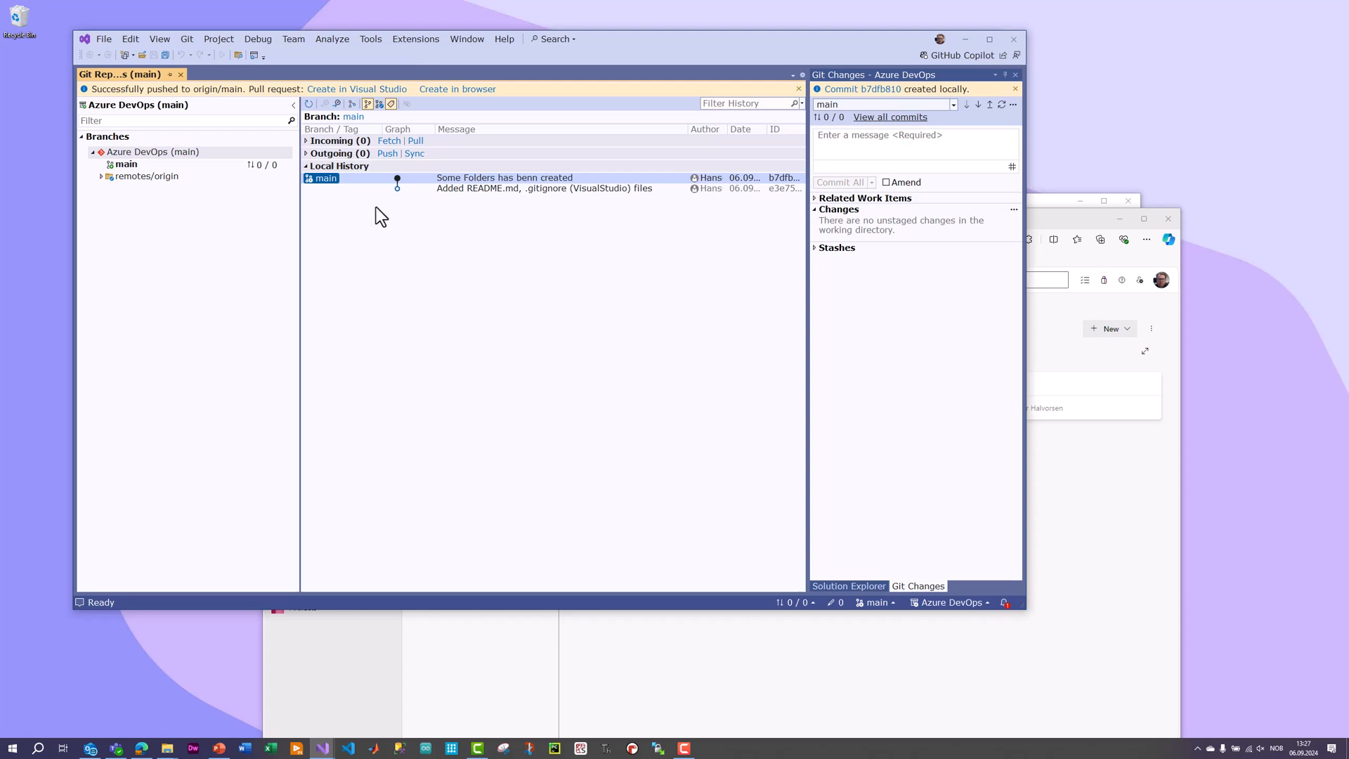
{"action": "left_click_drag", "start_coordinate": [623, 44], "coordinate": [604, 21]}
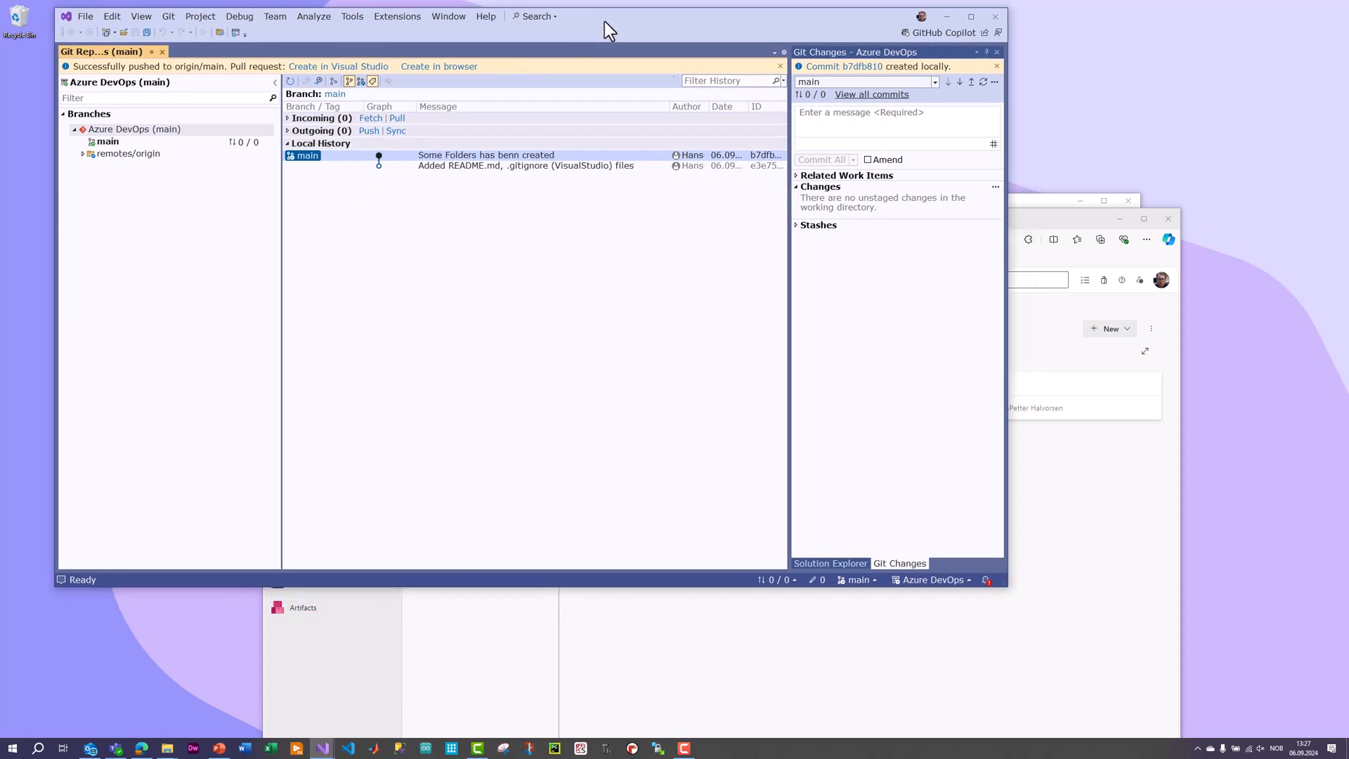
{"action": "left_click_drag", "start_coordinate": [1027, 222], "coordinate": [1026, 94]}
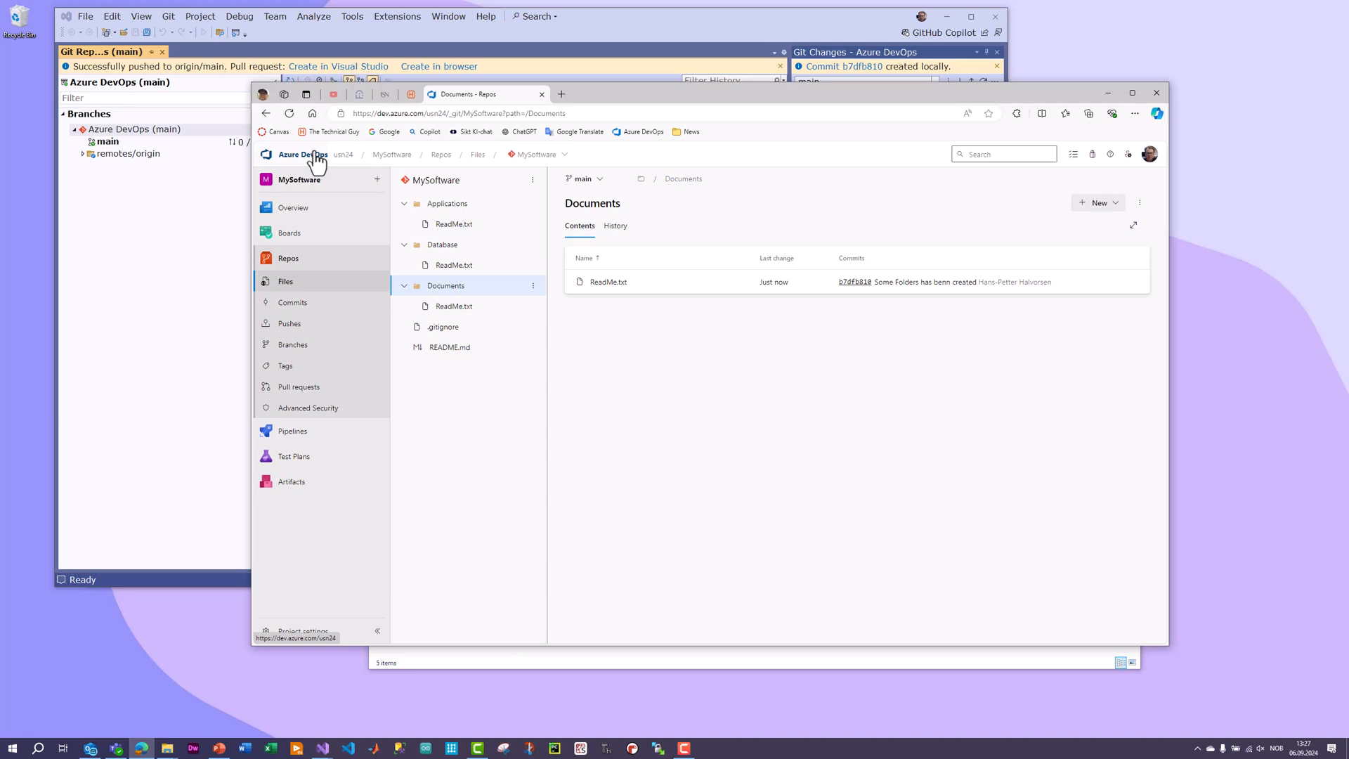
{"action": "left_click_drag", "start_coordinate": [878, 99], "coordinate": [913, 117]}
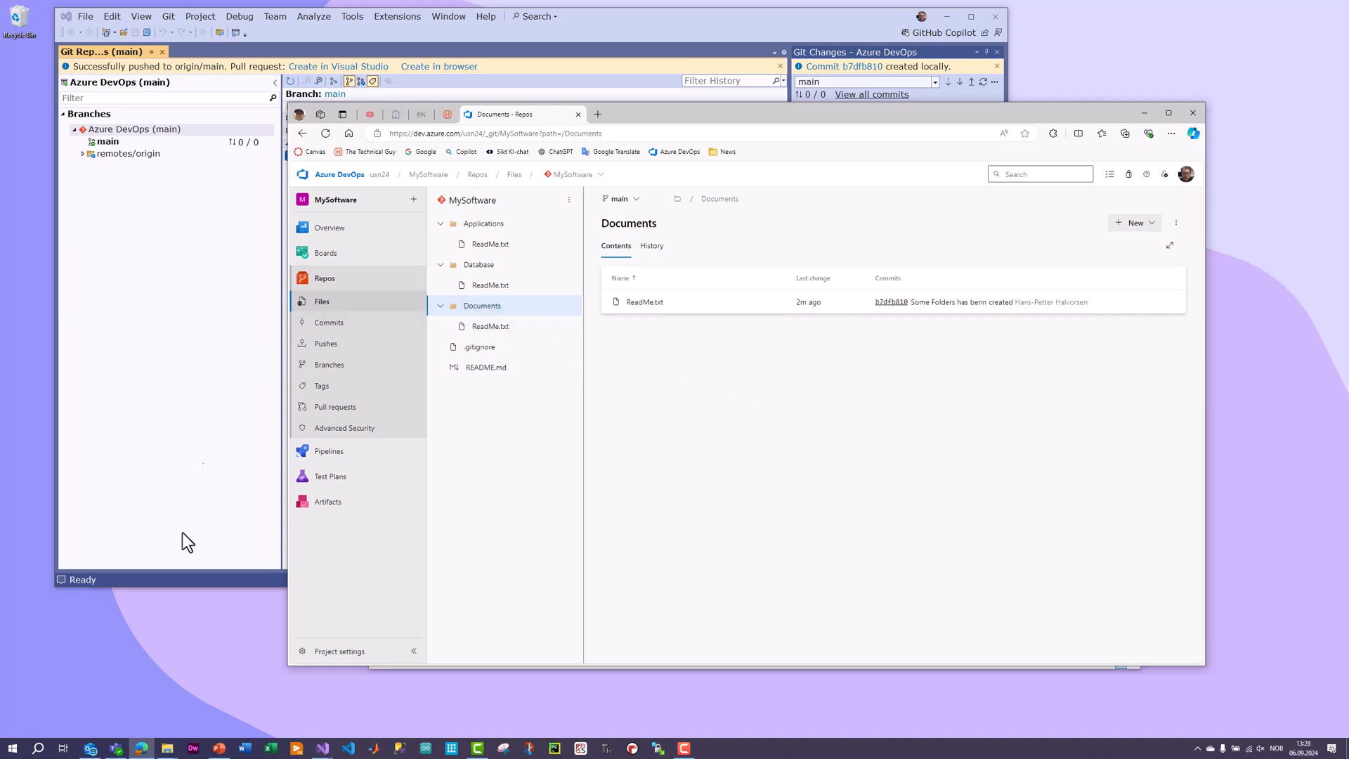
Create a Microsoft Excel worksheet named "Test Results" in the Documents folder of the local Azure DevOps repository using File Explorer.
{"action": "left_click", "coordinate": [168, 748]}
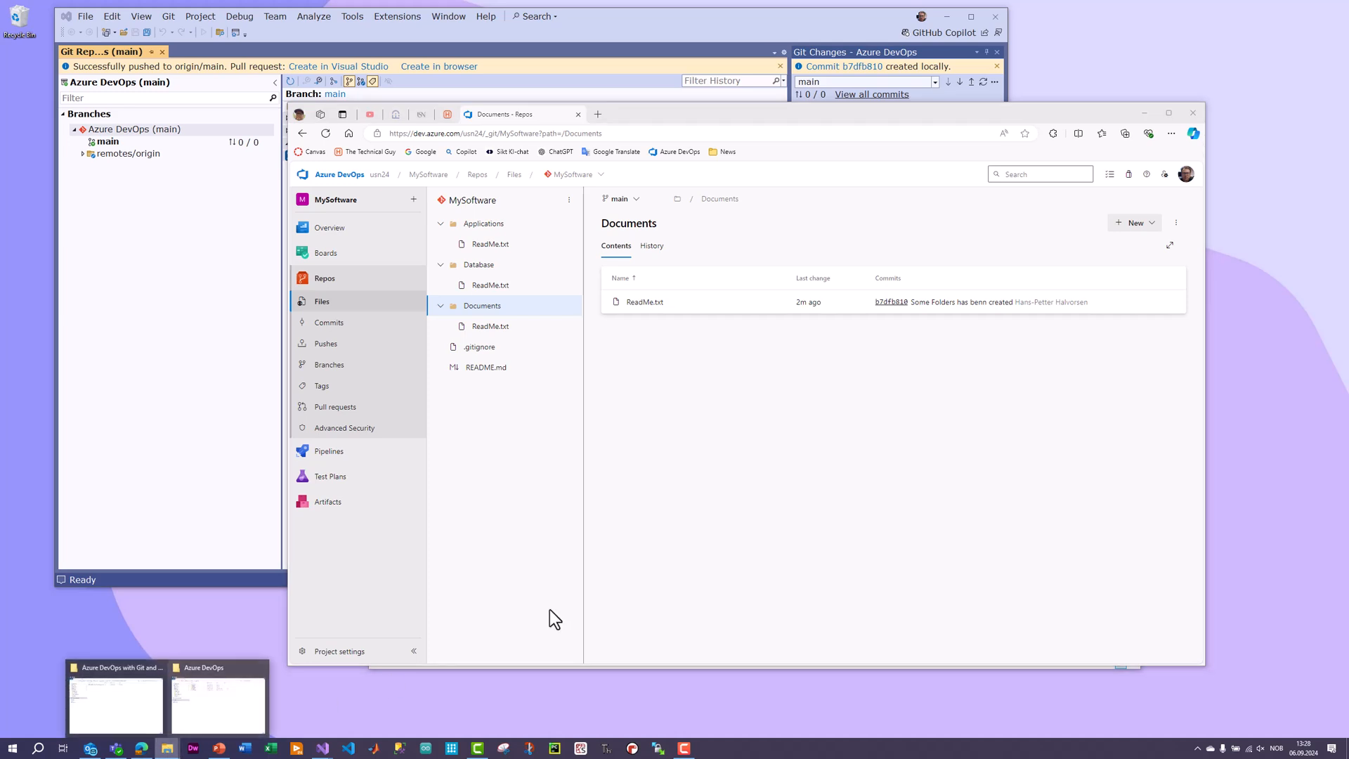
{"action": "left_click", "coordinate": [217, 704]}
{"action": "left_click_drag", "start_coordinate": [758, 207], "coordinate": [774, 217]}
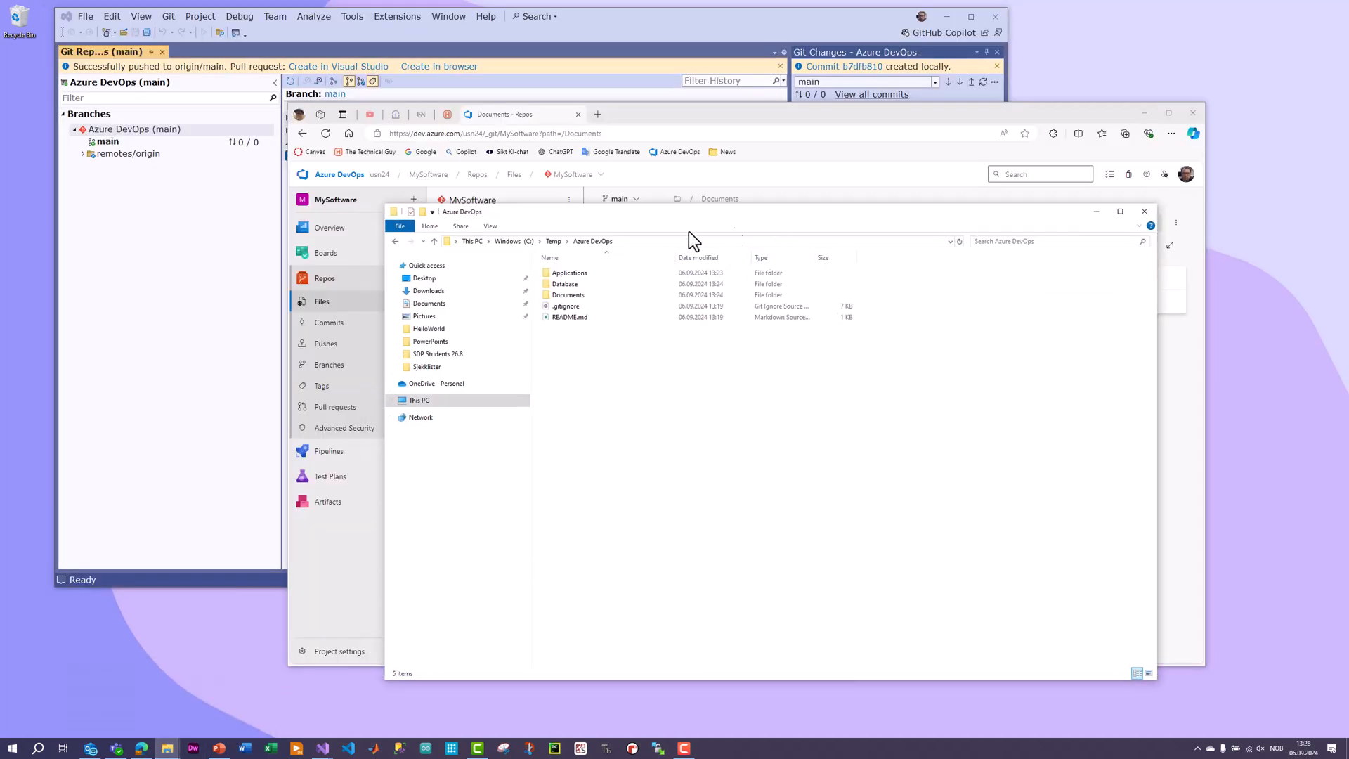
{"action": "double_click", "coordinate": [576, 297]}
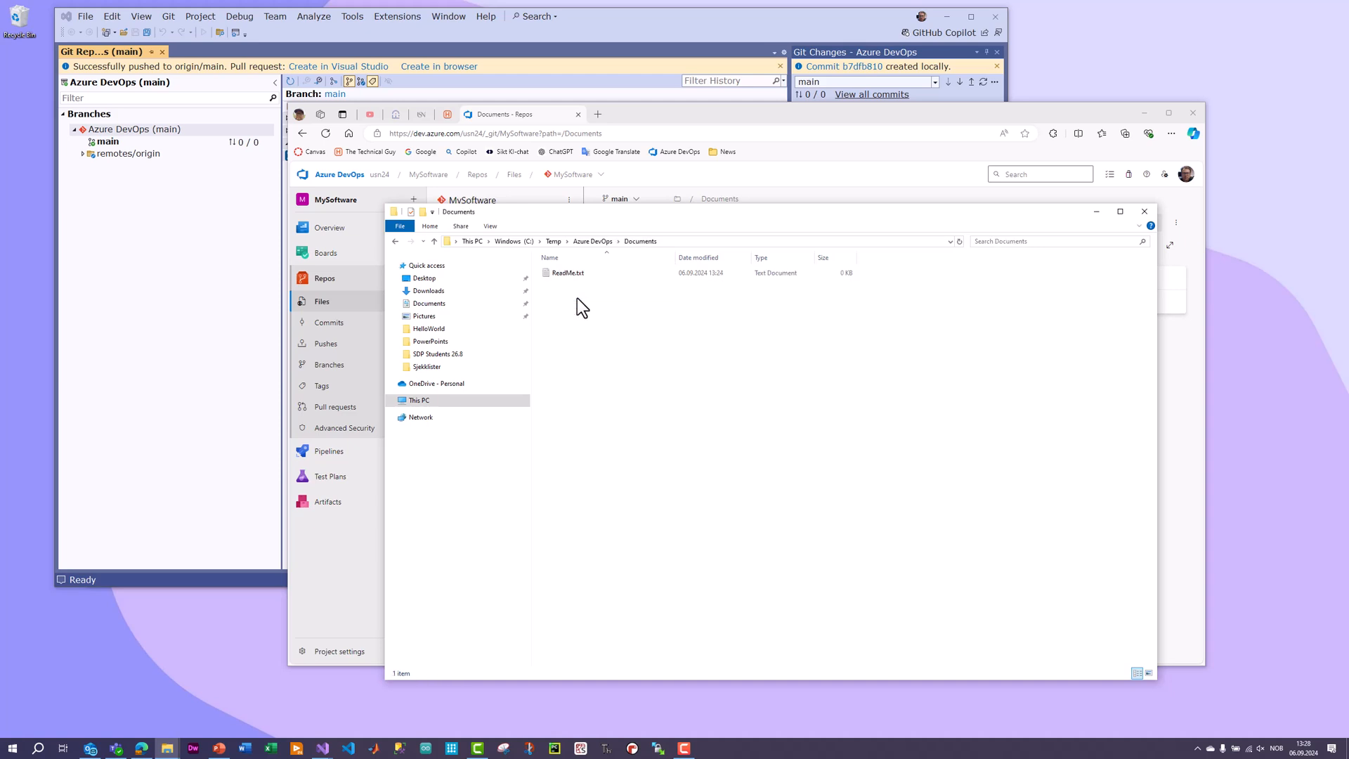
{"action": "right_click", "coordinate": [585, 322]}
{"action": "mouse_move", "coordinate": [636, 473]}
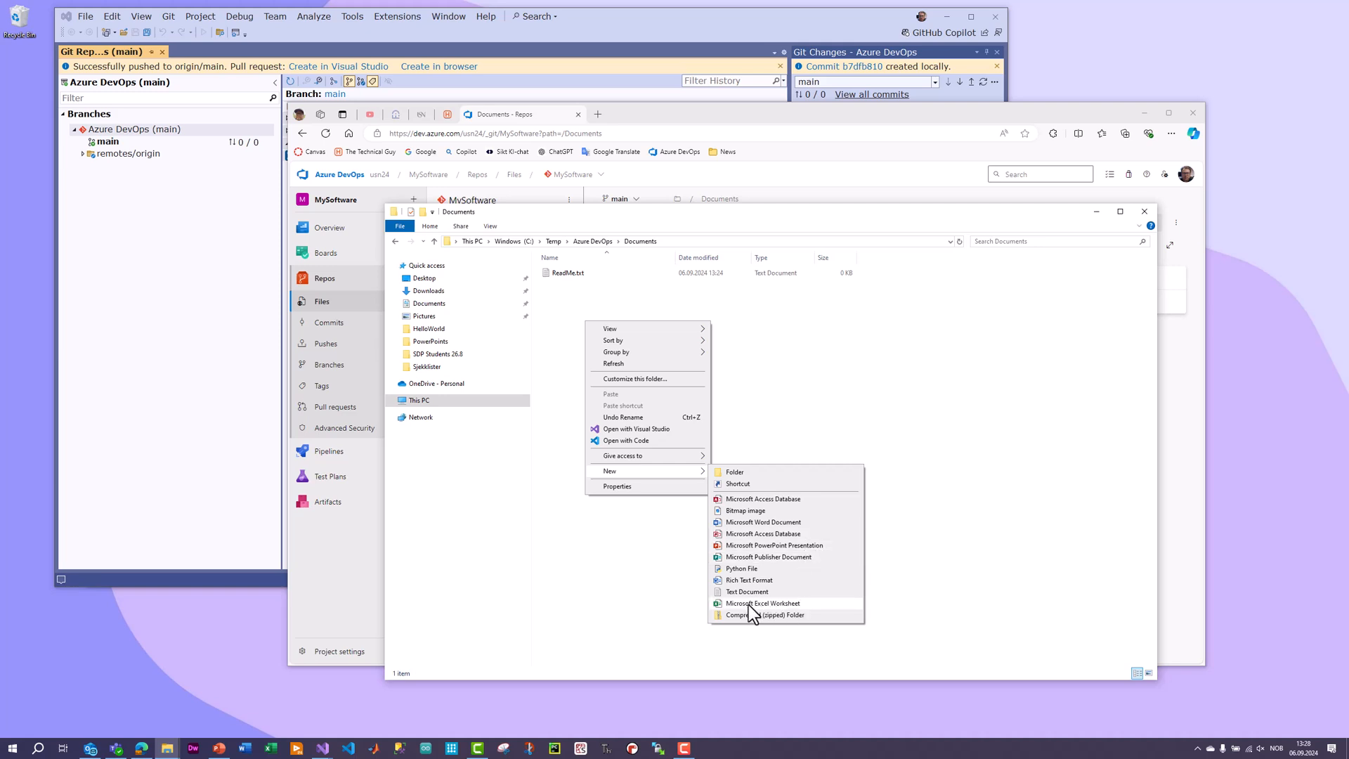
{"action": "left_click", "coordinate": [774, 603]}
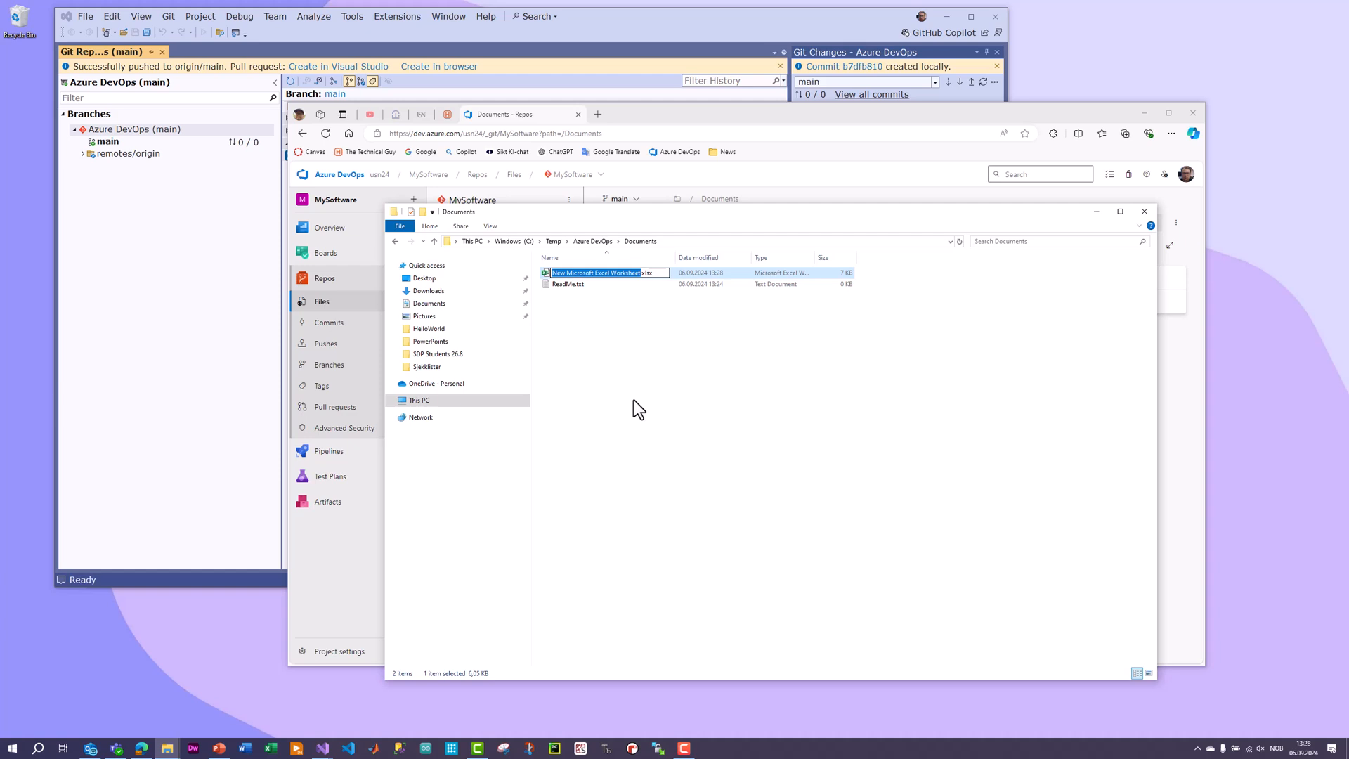
{"action": "type", "text": "Test"}
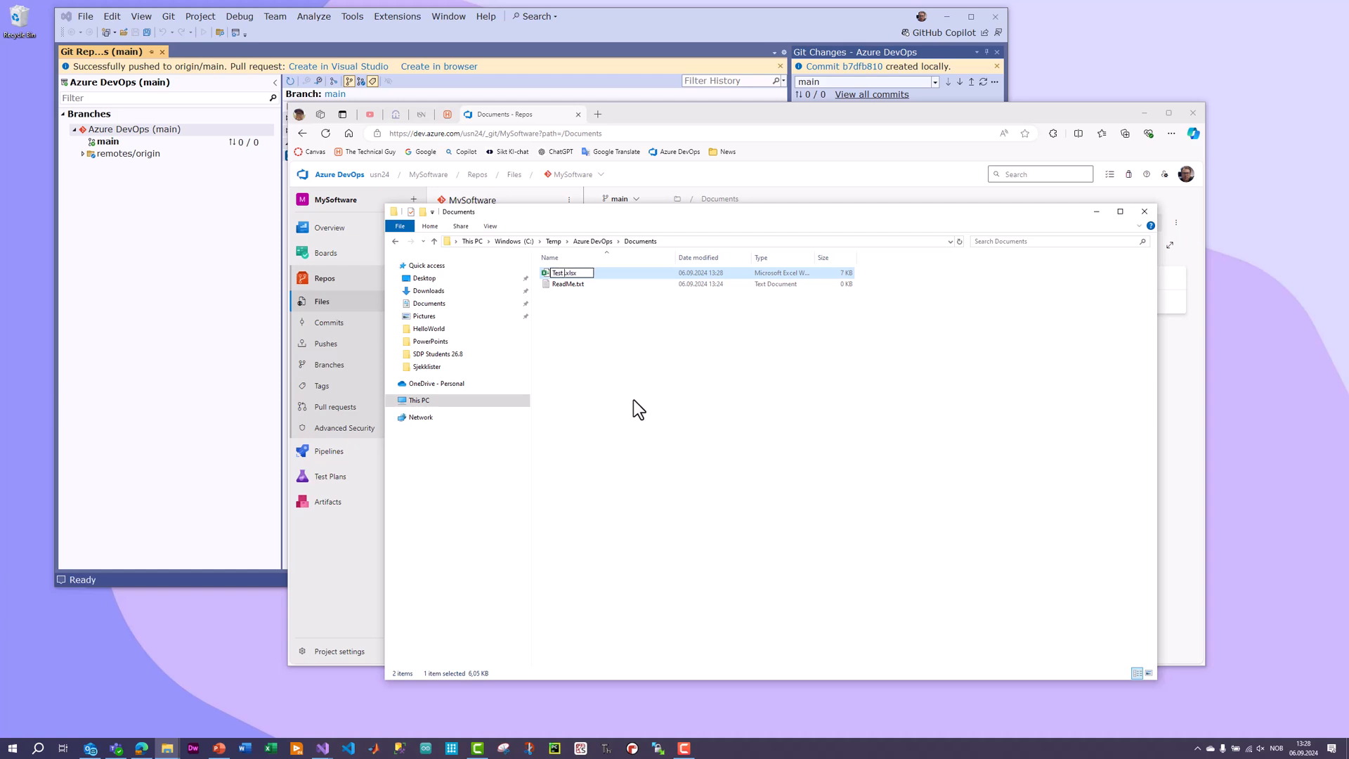
{"action": "type", "text": " Results"}
{"action": "key", "text": "Return"}
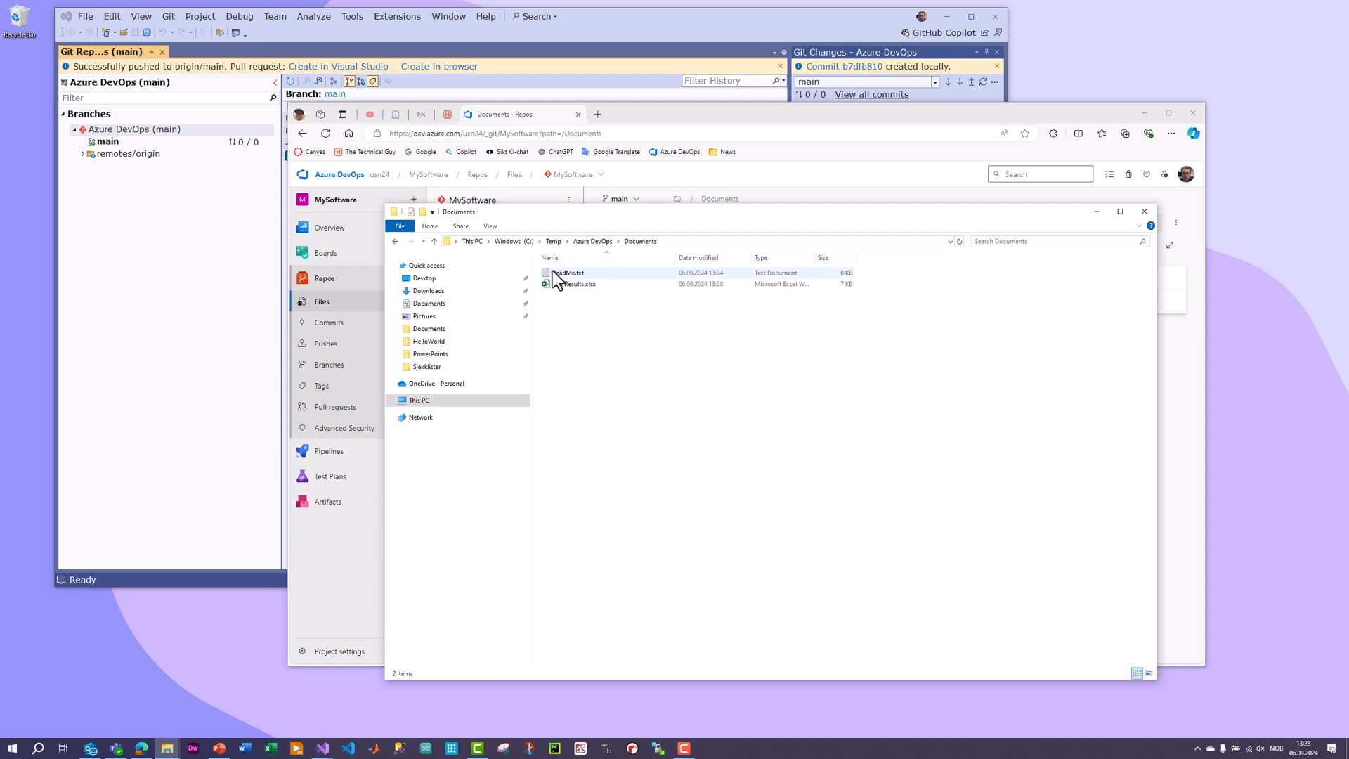
{"action": "left_click_drag", "start_coordinate": [669, 217], "coordinate": [699, 238]}
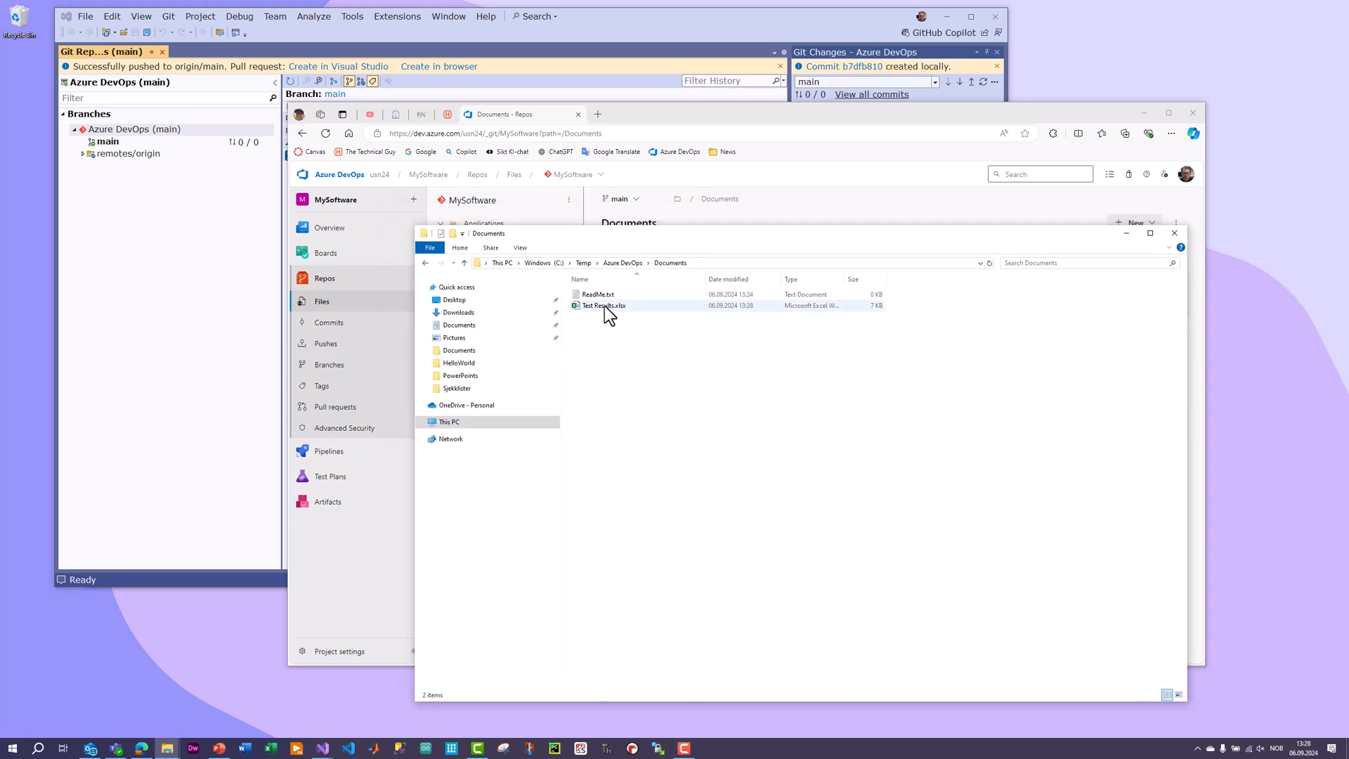
Switch to Visual Studio and commit all changes to the main branch with the message "Test Results has been added".
{"action": "left_click", "coordinate": [714, 17]}
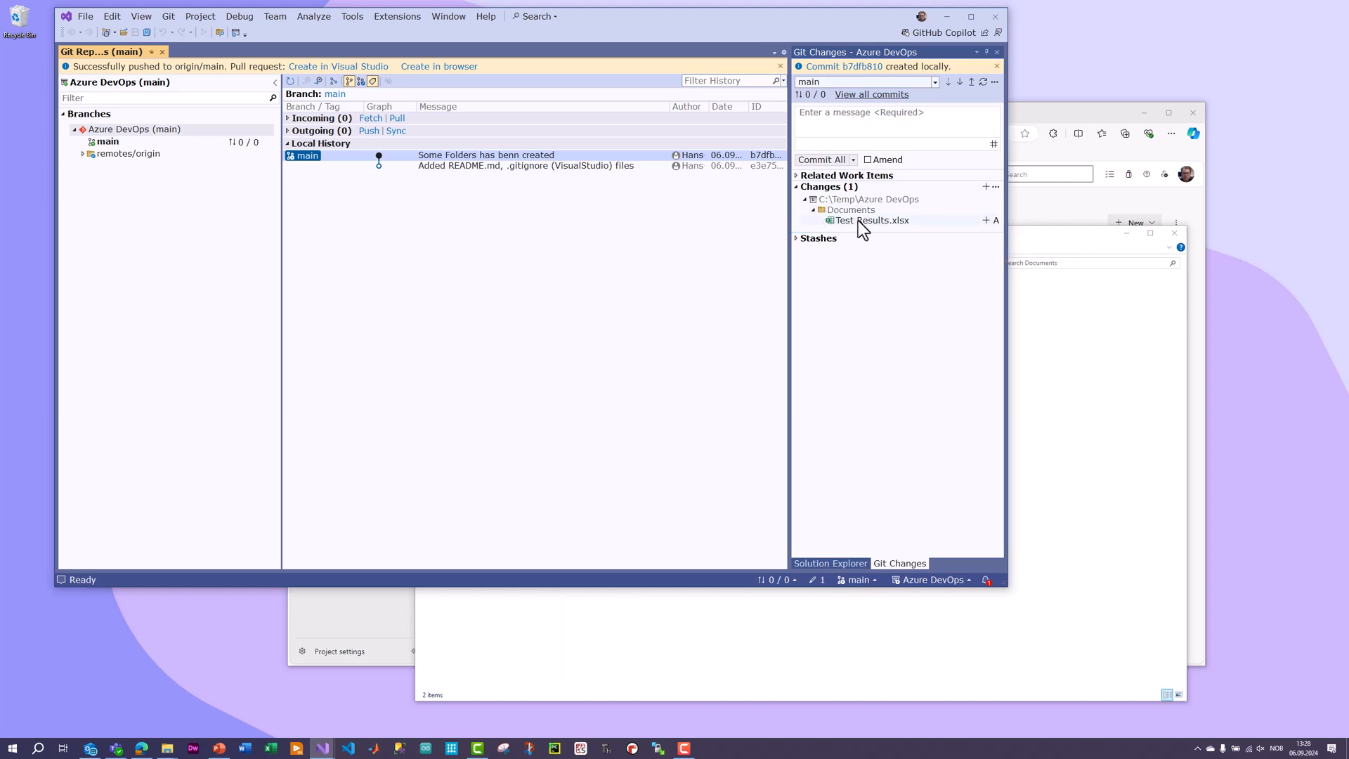
{"action": "left_click", "coordinate": [823, 123]}
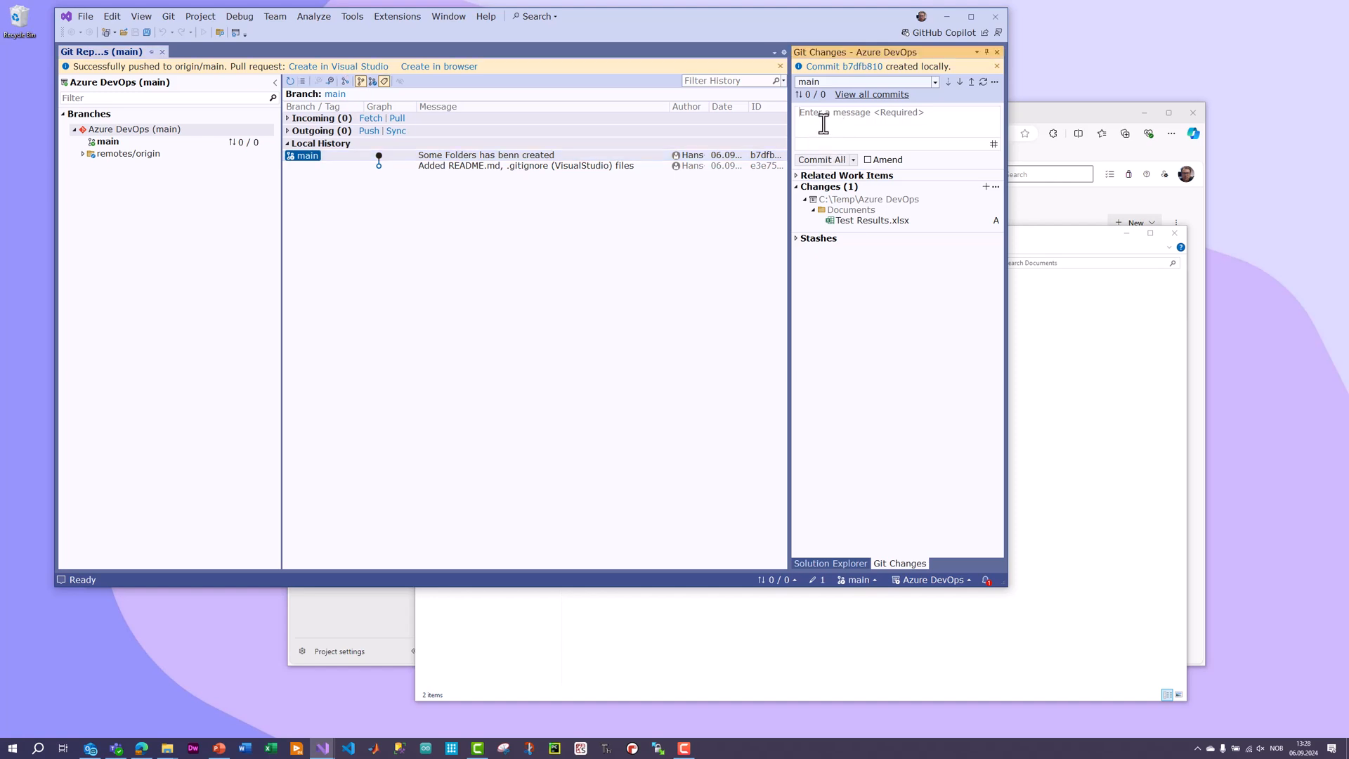
{"action": "type", "text": "Test Resuklts"}
{"action": "key", "text": "BackSpace"}
{"action": "key", "text": "BackSpace"}
{"action": "key", "text": "BackSpace"}
{"action": "key", "text": "BackSpace"}
{"action": "type", "text": "lts has been added"}
{"action": "left_click", "coordinate": [816, 163]}
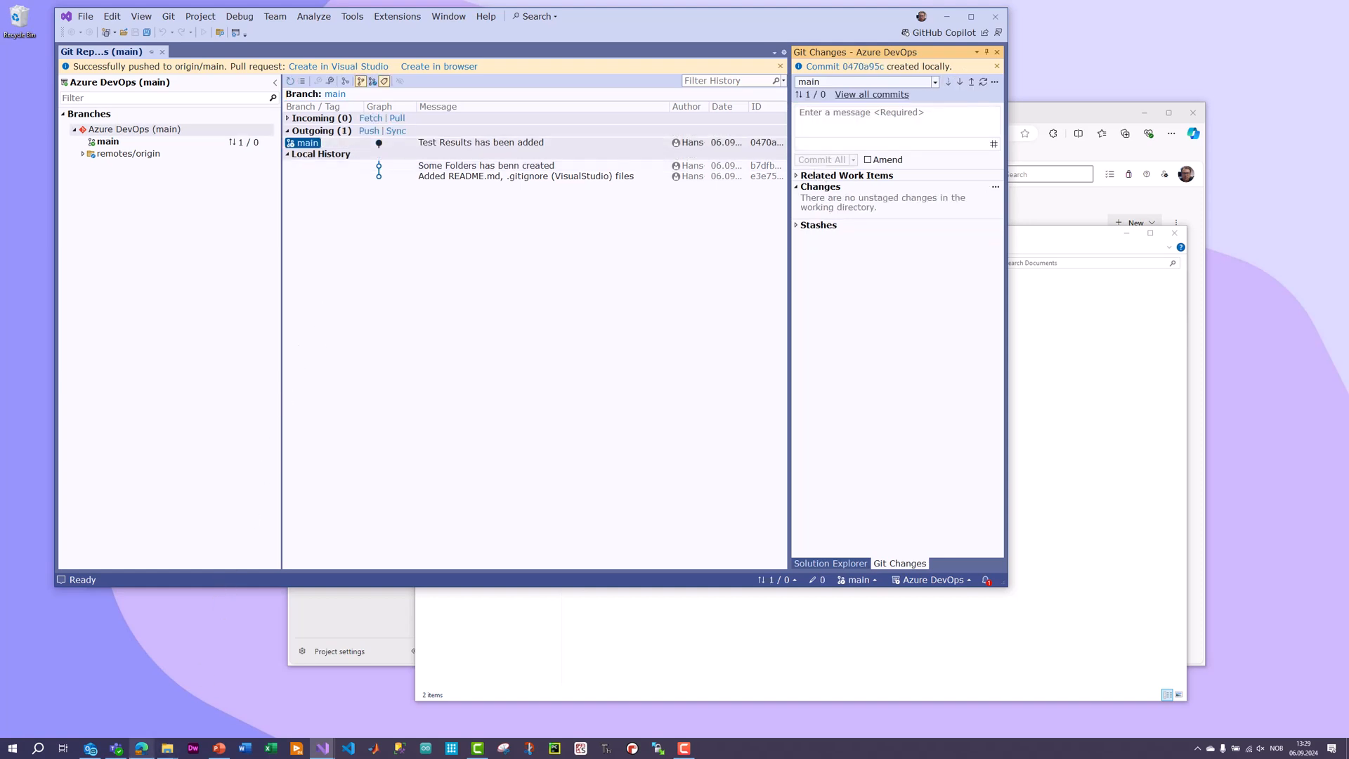
Switch to Azure DevOps in the browser and check the Documents folder of the MySoftware repository for the new worksheet.
{"action": "left_click", "coordinate": [141, 749]}
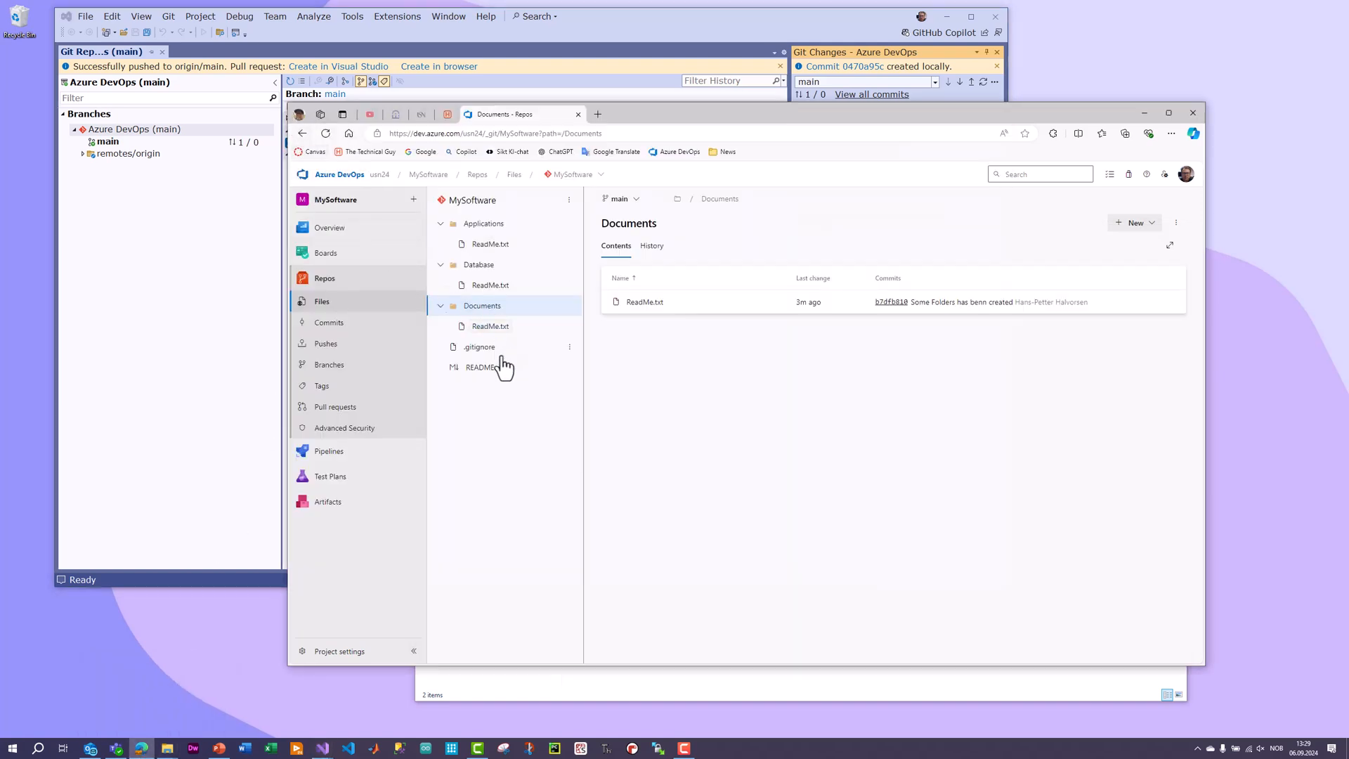
{"action": "left_click", "coordinate": [485, 326]}
{"action": "left_click", "coordinate": [483, 307]}
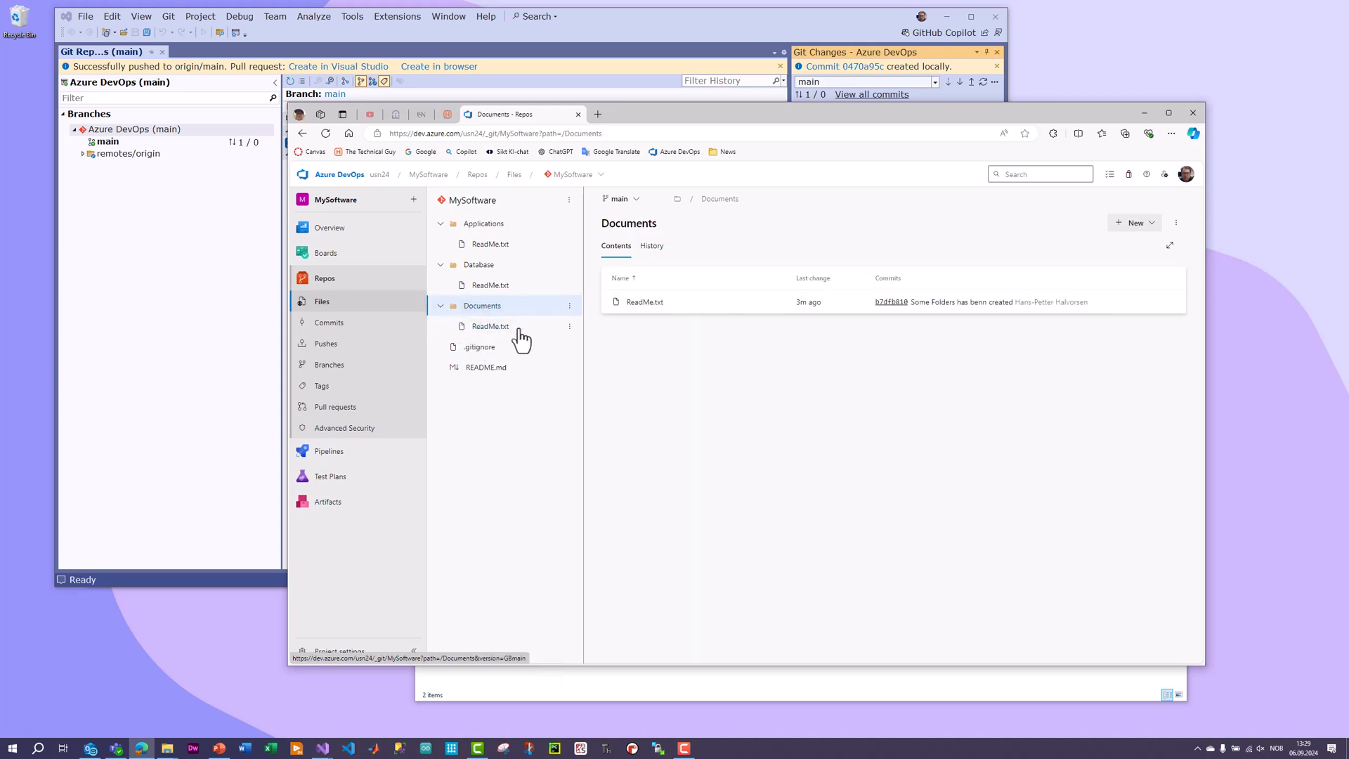
{"action": "left_click_drag", "start_coordinate": [811, 109], "coordinate": [710, 246]}
Push the outgoing commit from Visual Studio, and reload the repository files in Azure DevOps to check the Documents folder.
{"action": "left_click", "coordinate": [684, 40]}
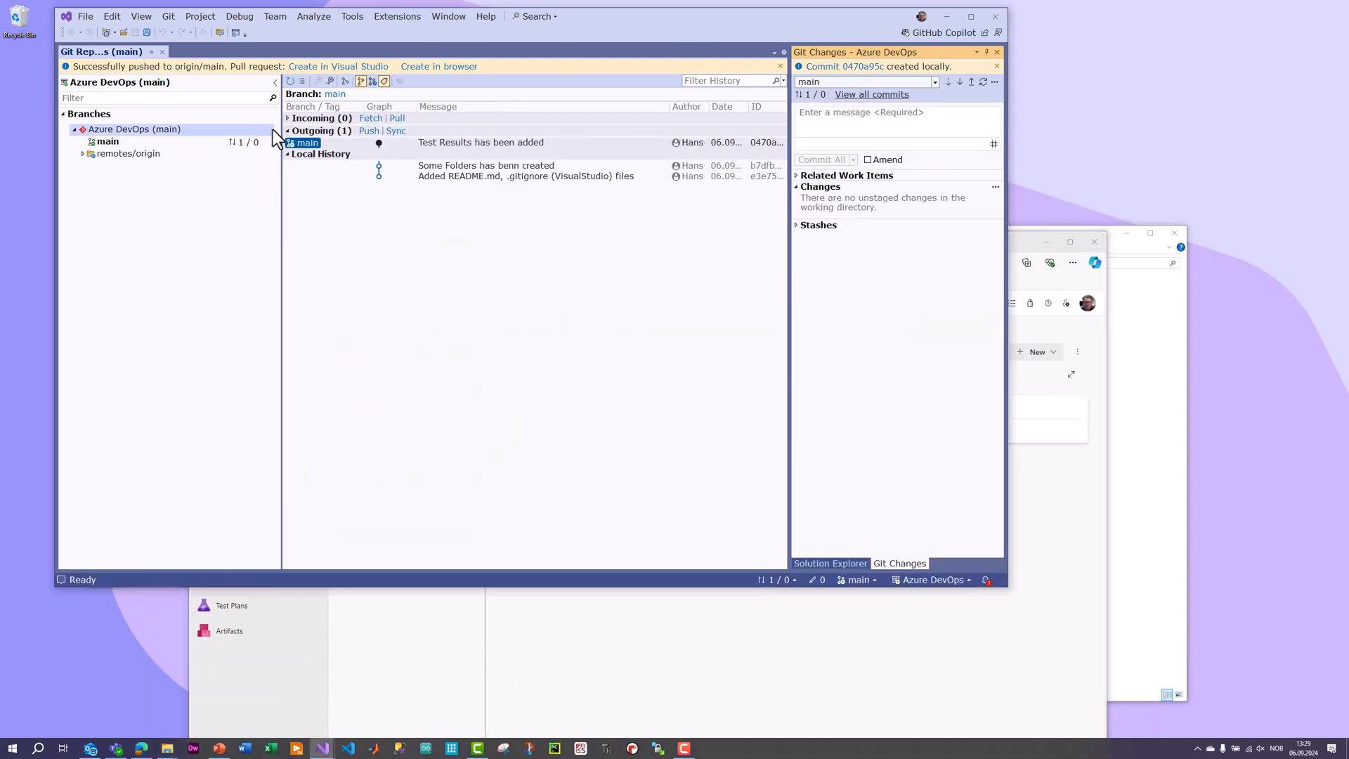
{"action": "left_click", "coordinate": [369, 132]}
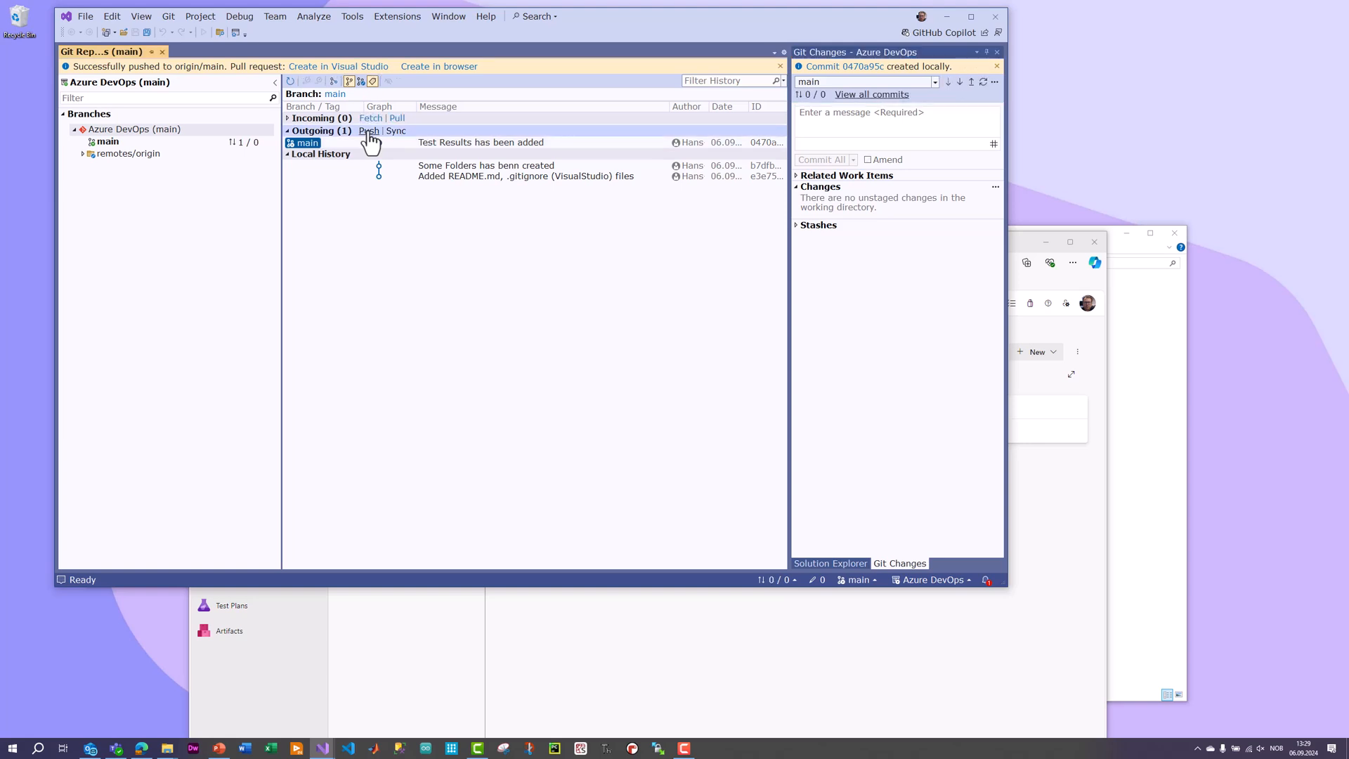
{"action": "left_click", "coordinate": [574, 696]}
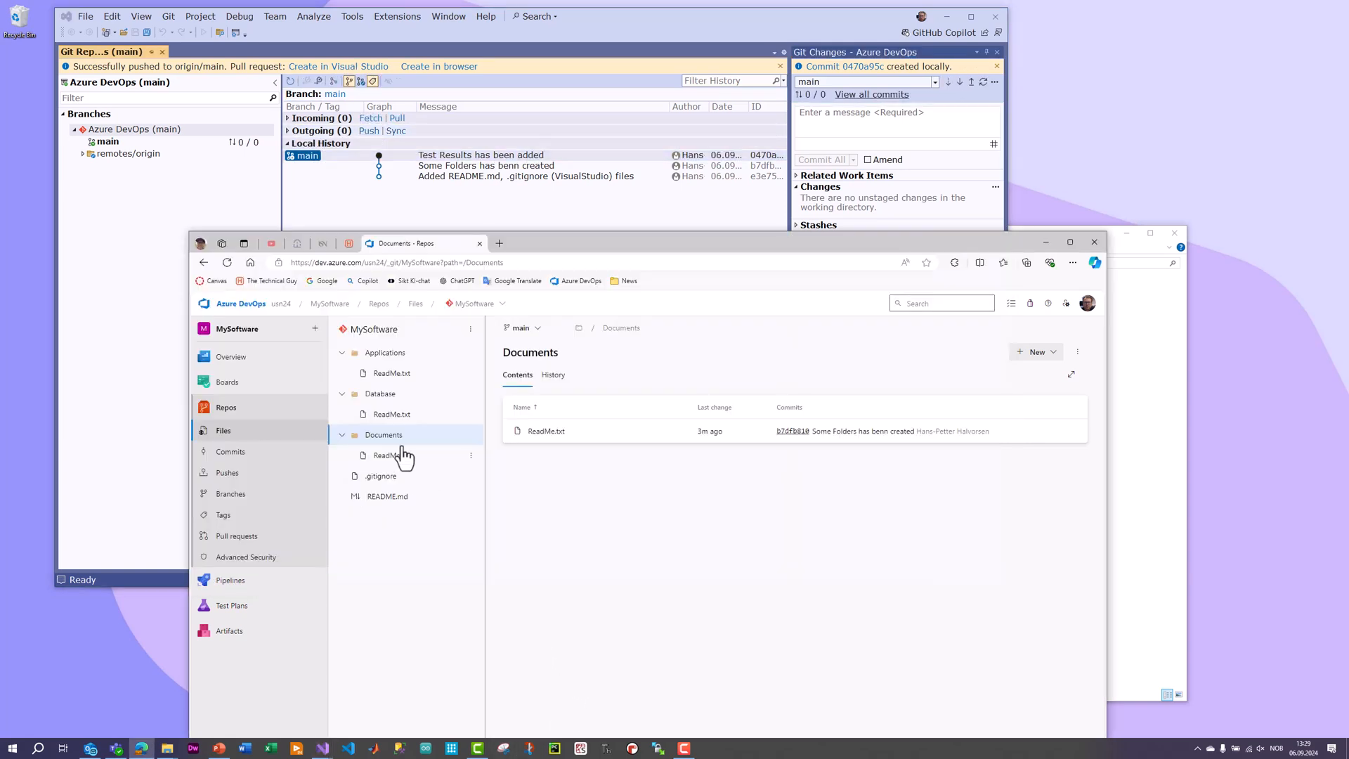
{"action": "left_click", "coordinate": [236, 434]}
{"action": "left_click", "coordinate": [376, 395]}
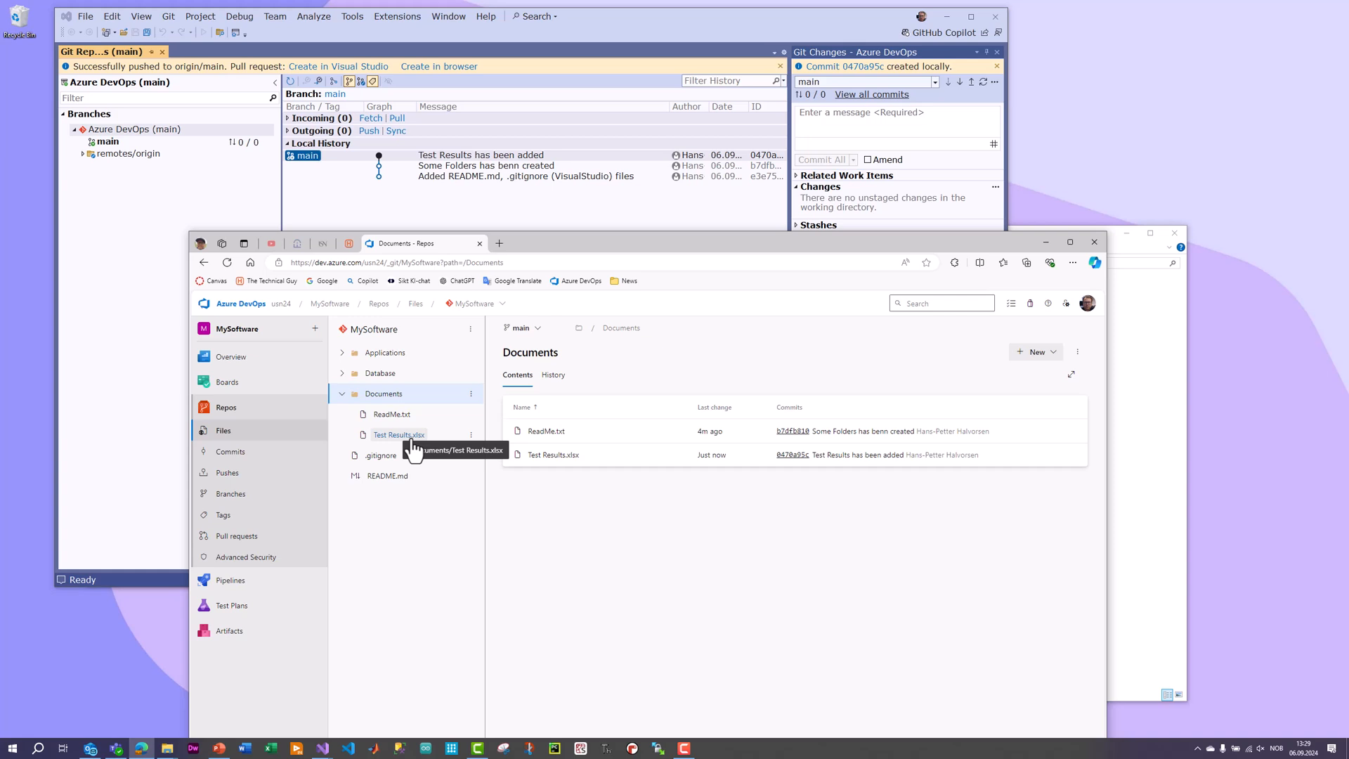
Start a new project in Visual Studio from the C# Windows Forms App template and proceed to its configuration.
{"action": "left_click_drag", "start_coordinate": [768, 21], "coordinate": [706, 14]}
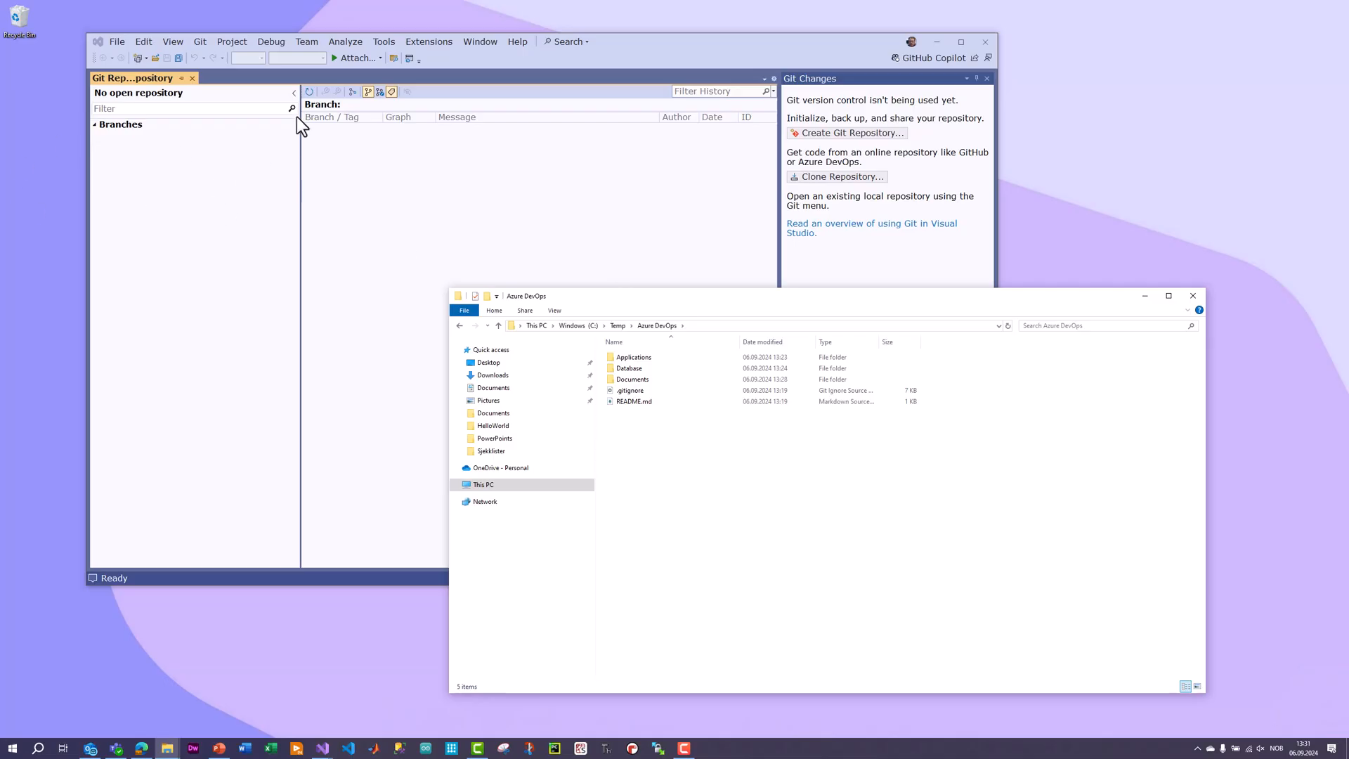
{"action": "left_click", "coordinate": [682, 45]}
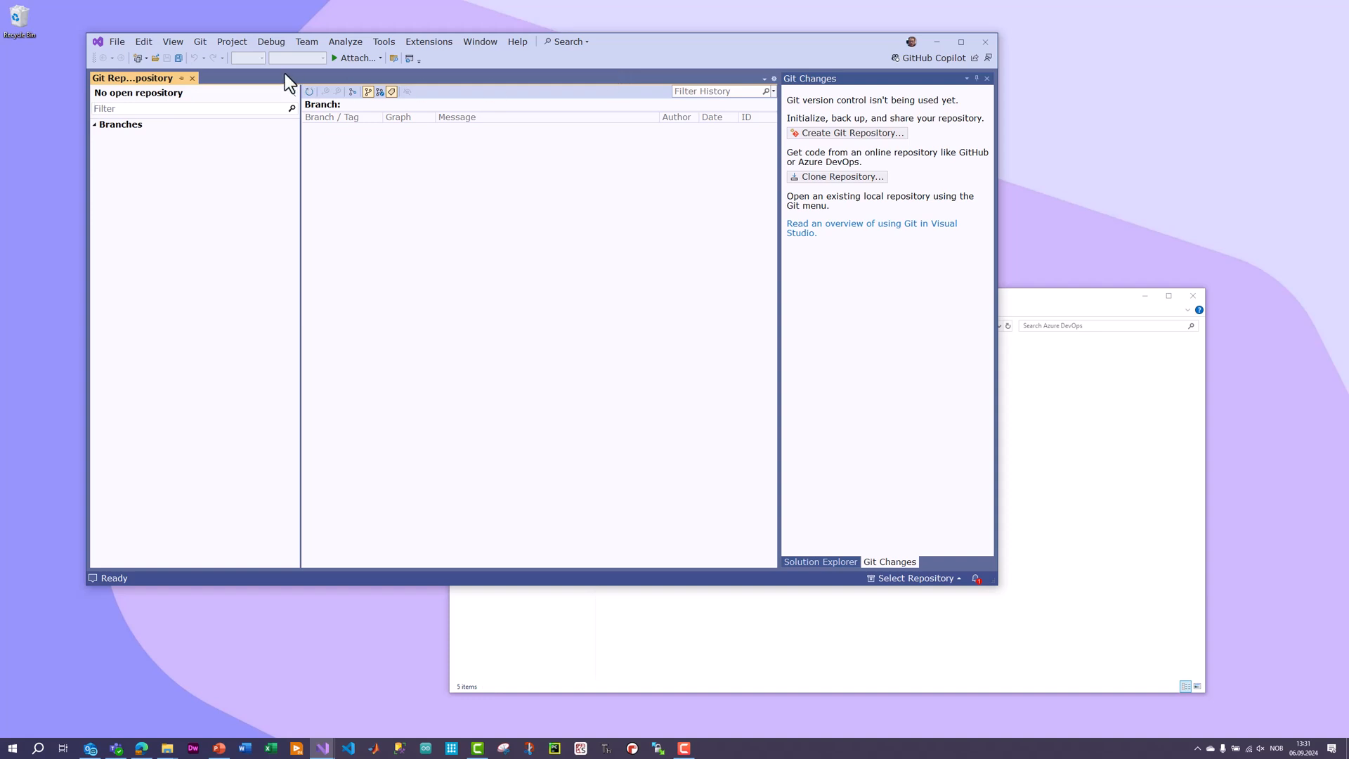
{"action": "left_click", "coordinate": [116, 43]}
{"action": "mouse_move", "coordinate": [128, 53]}
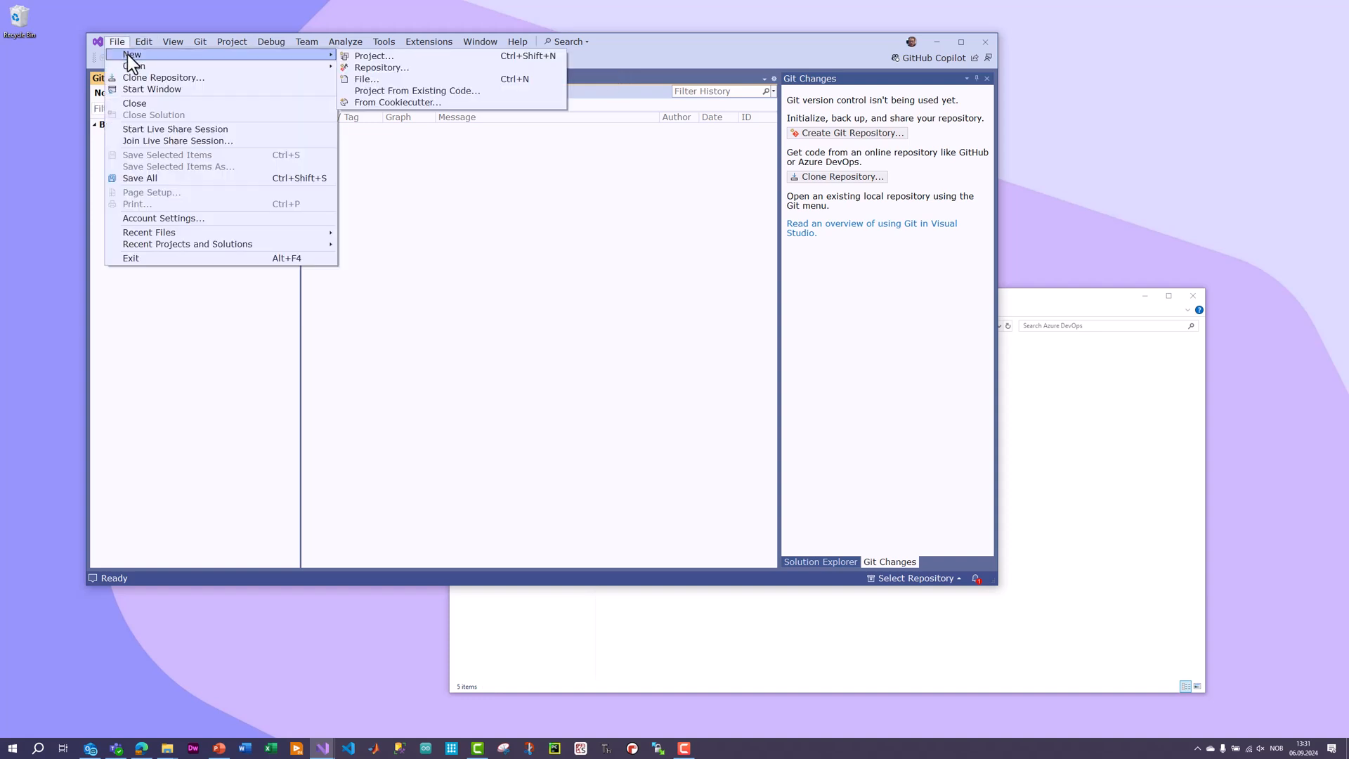
{"action": "left_click", "coordinate": [379, 56]}
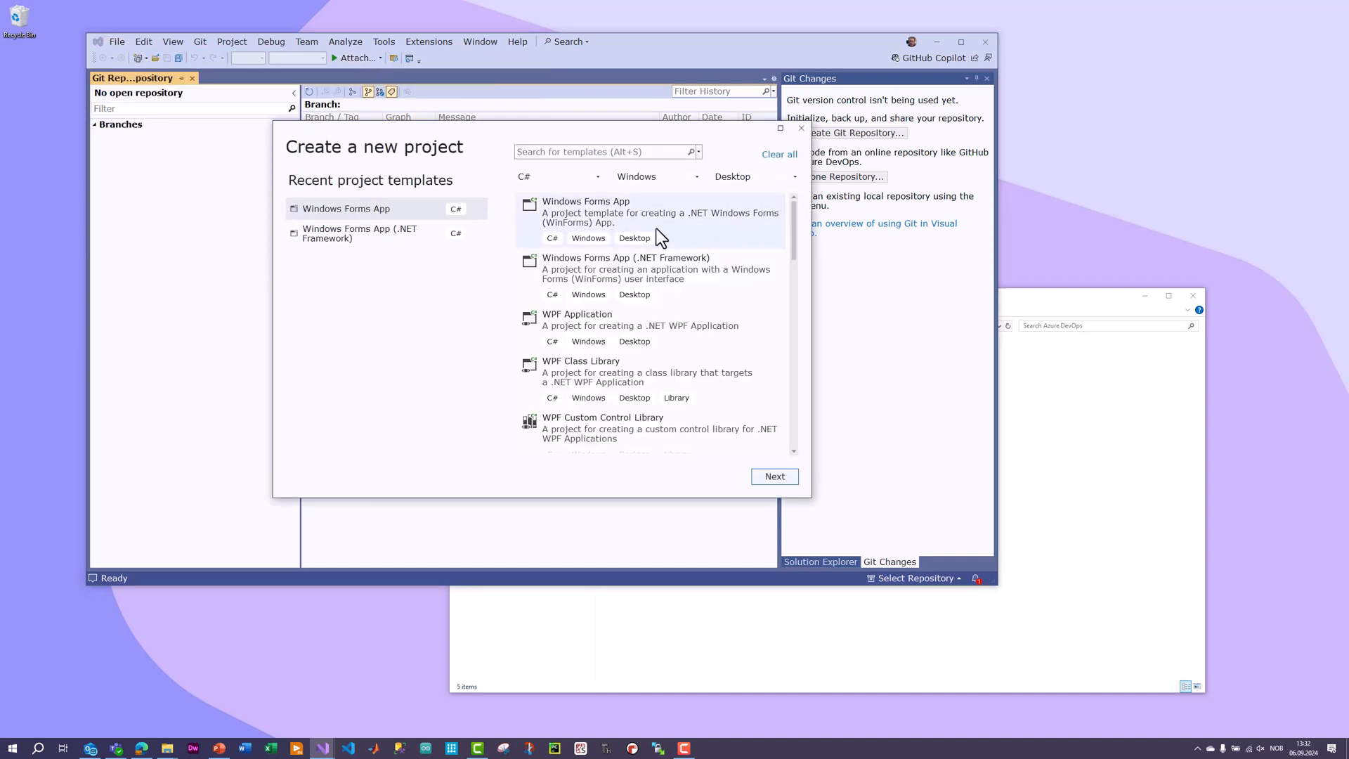
{"action": "left_click", "coordinate": [583, 213]}
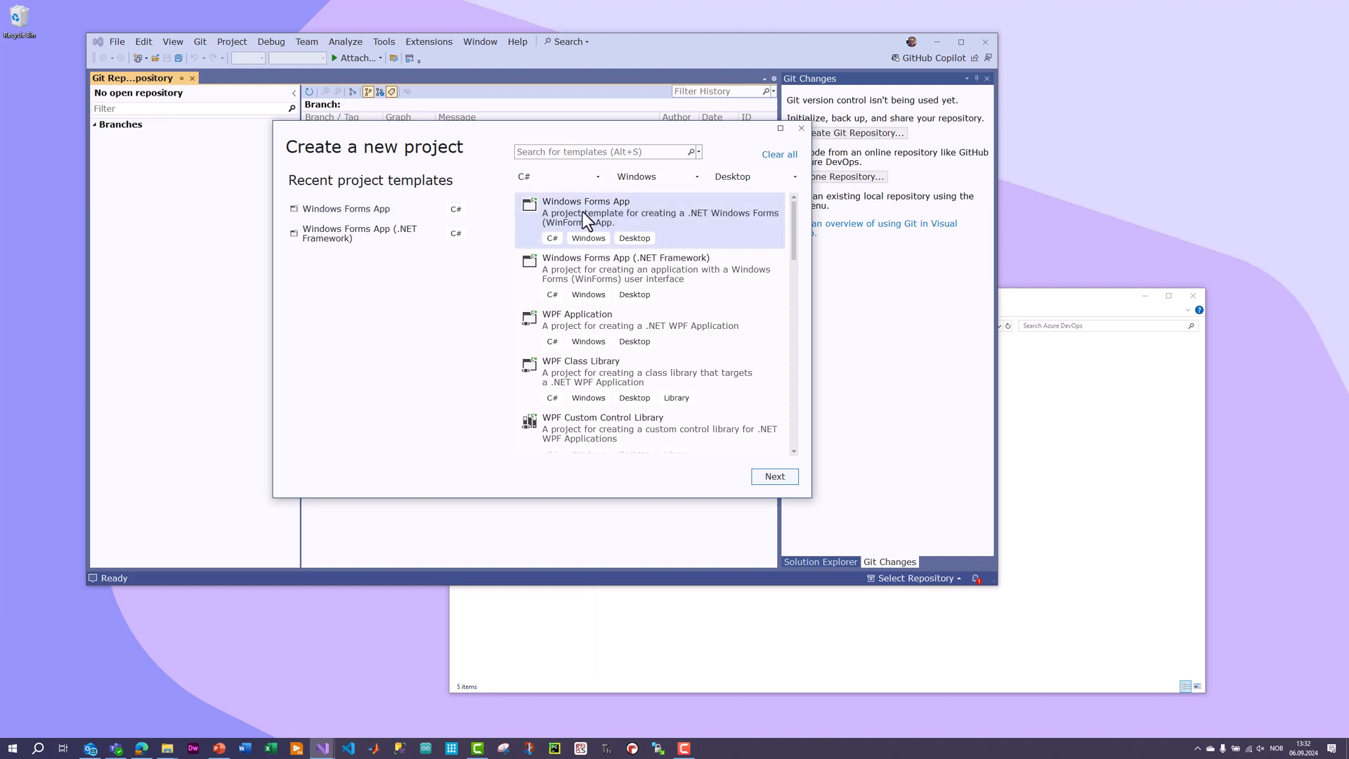
{"action": "left_click", "coordinate": [776, 477]}
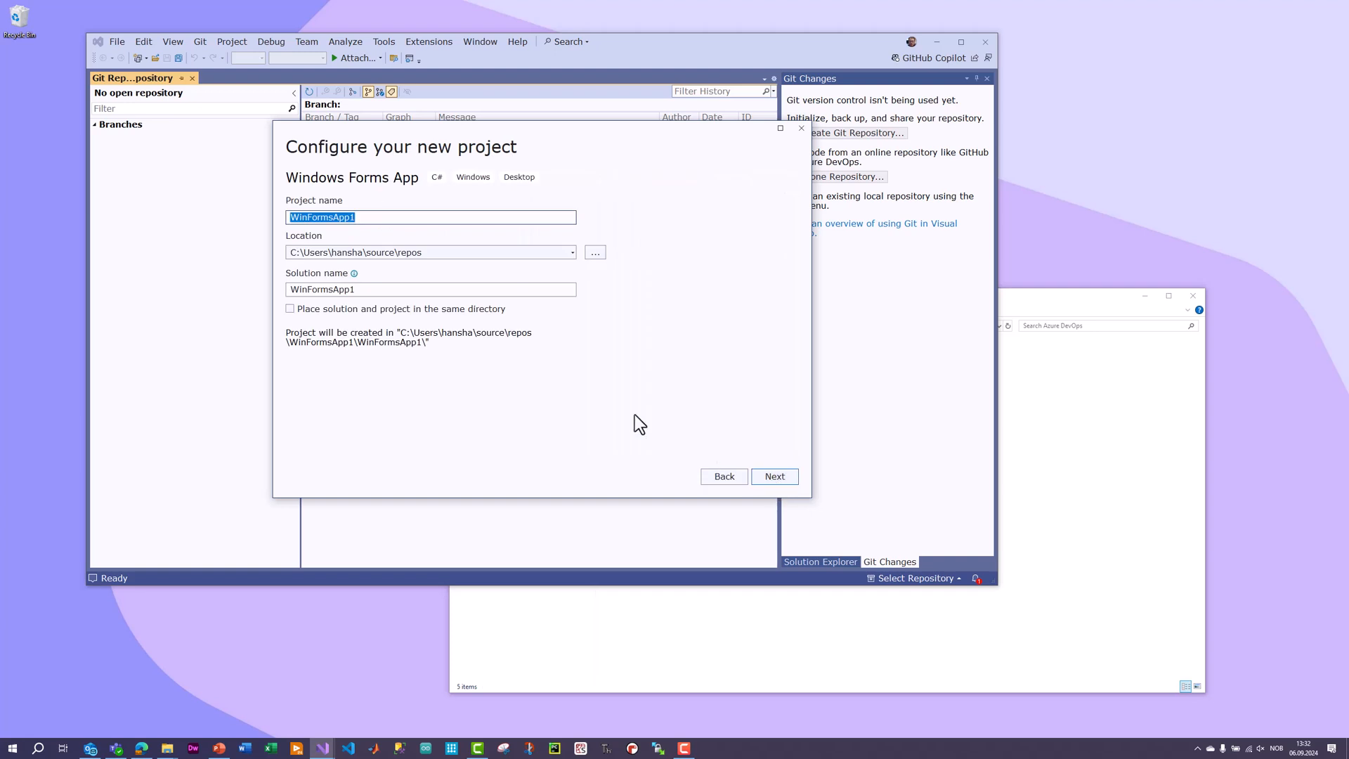
Switch to File Explorer and open the Applications folder of the local Azure DevOps repository to examine its contents.
{"action": "double_click", "coordinate": [372, 217]}
{"action": "left_click", "coordinate": [1131, 426]}
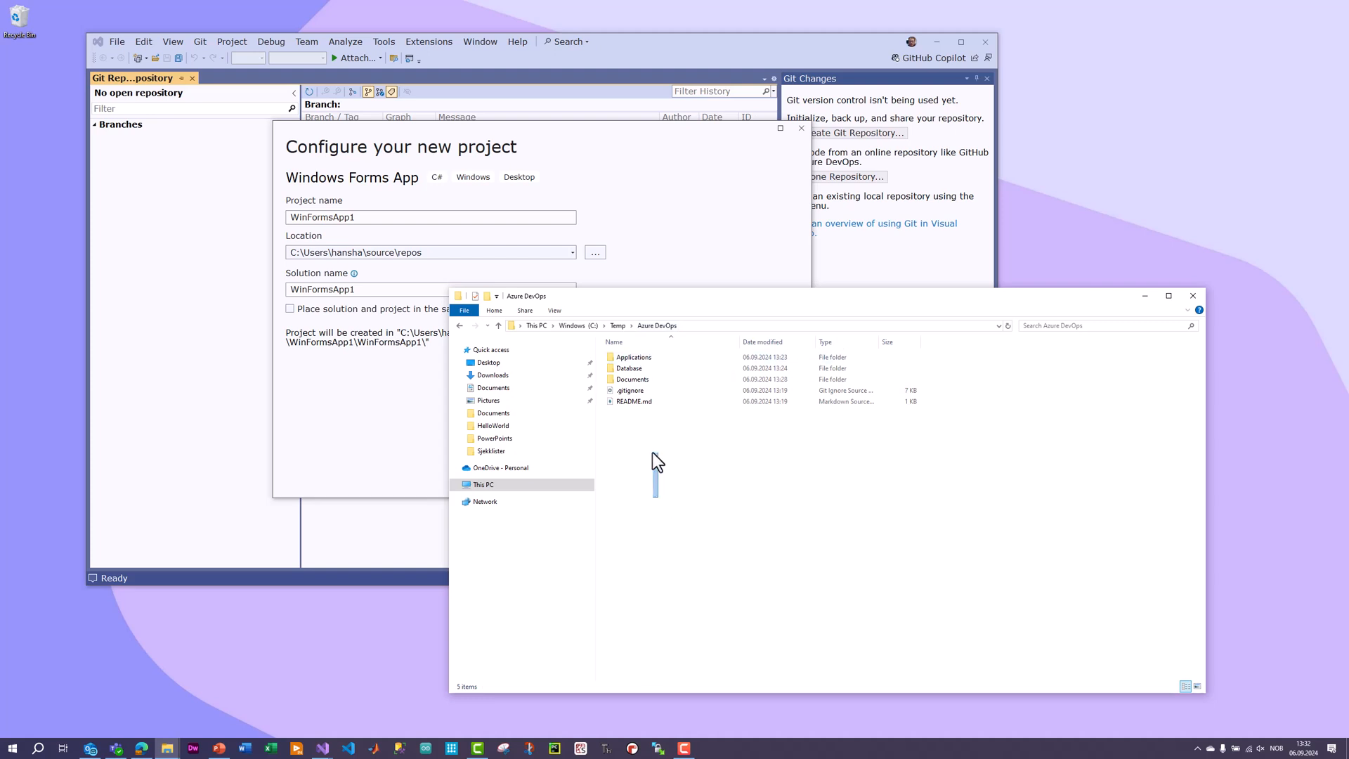
{"action": "double_click", "coordinate": [639, 360]}
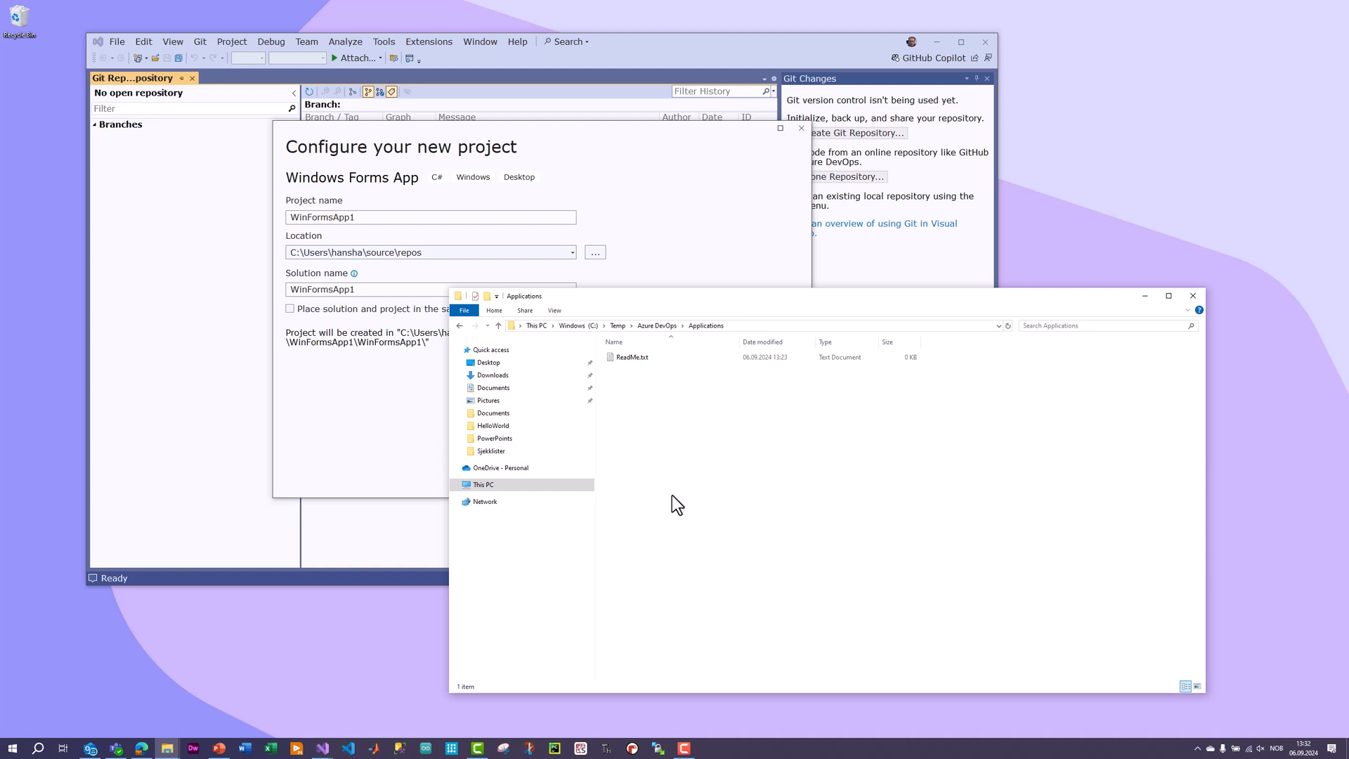
Set the project location to C:\Temp\Azure DevOps\Applications and create the Windows Forms project with the remaining options at their defaults.
{"action": "left_click", "coordinate": [618, 255]}
{"action": "left_click", "coordinate": [596, 253]}
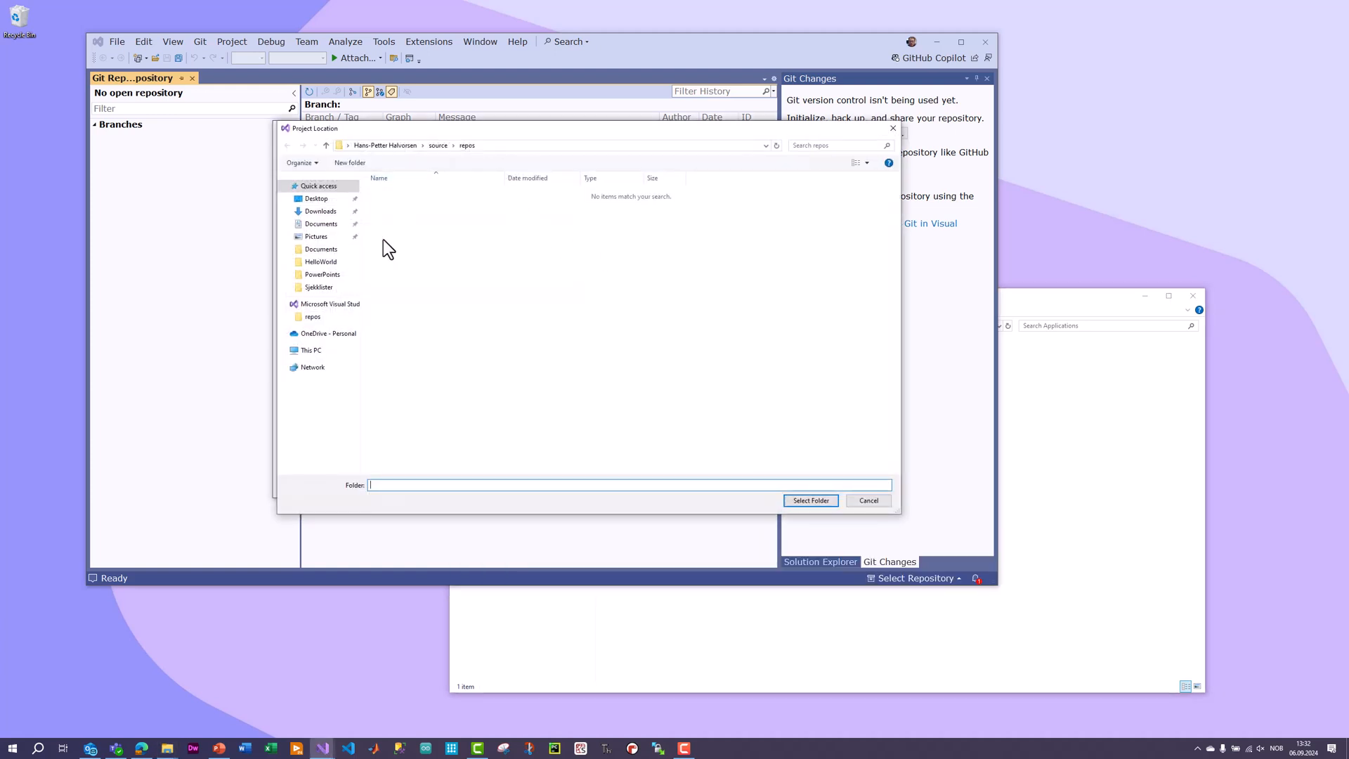
{"action": "left_click", "coordinate": [319, 350]}
{"action": "double_click", "coordinate": [427, 310]}
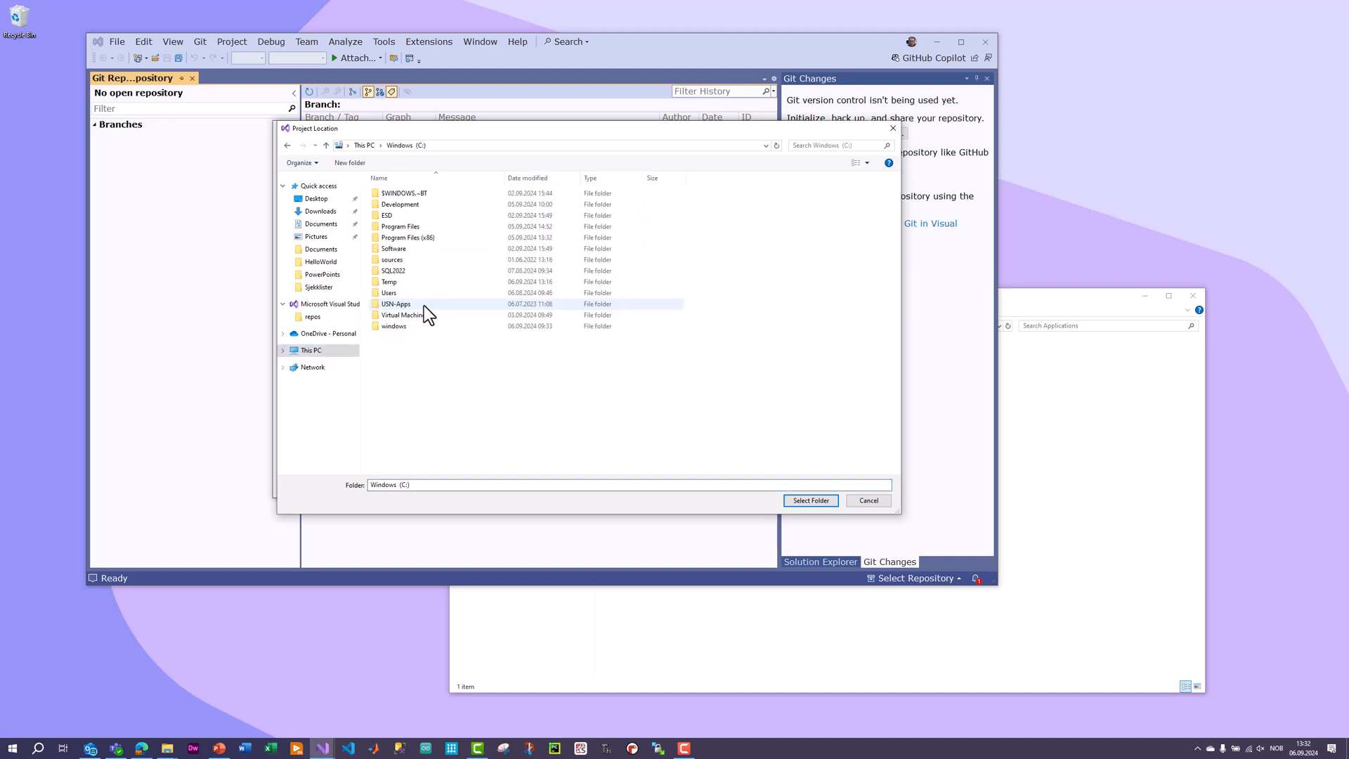
{"action": "double_click", "coordinate": [411, 317]}
{"action": "double_click", "coordinate": [402, 216]}
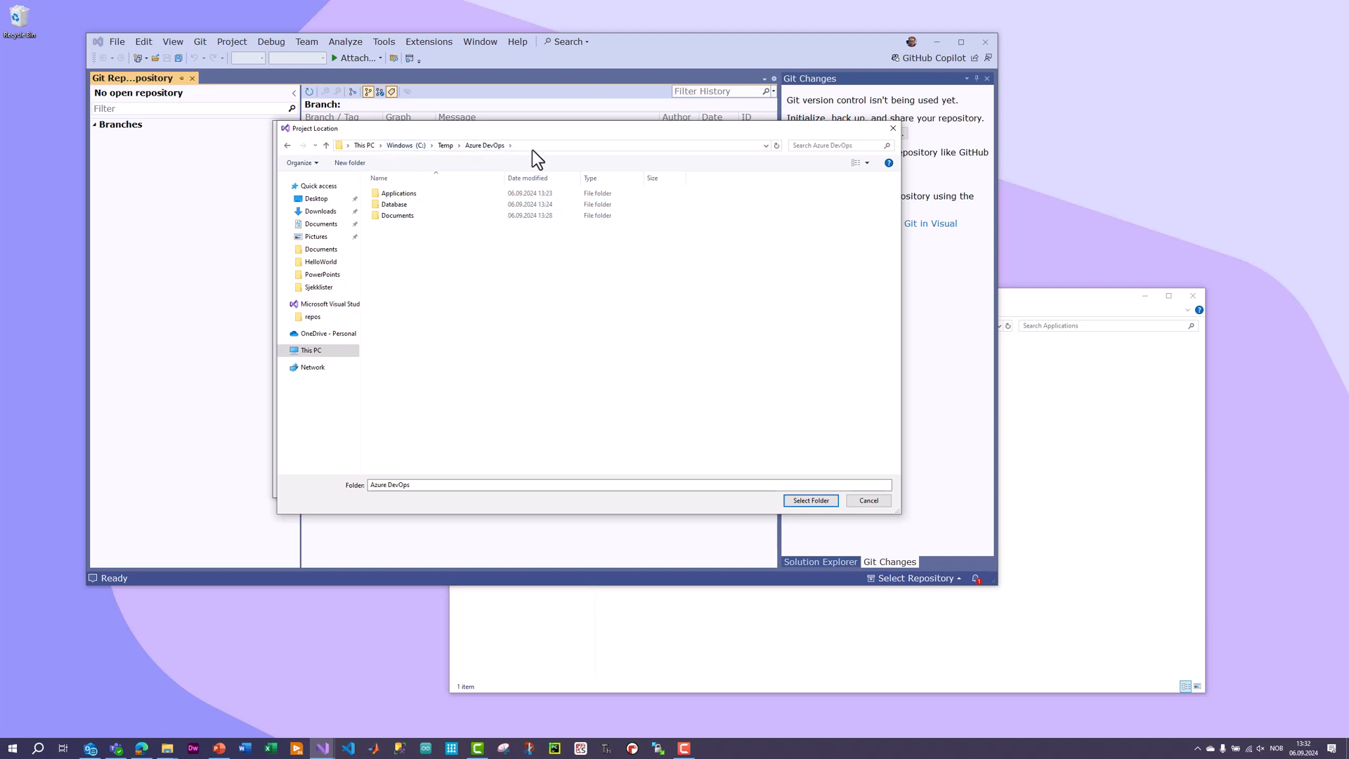
{"action": "double_click", "coordinate": [399, 193]}
{"action": "left_click", "coordinate": [808, 501]}
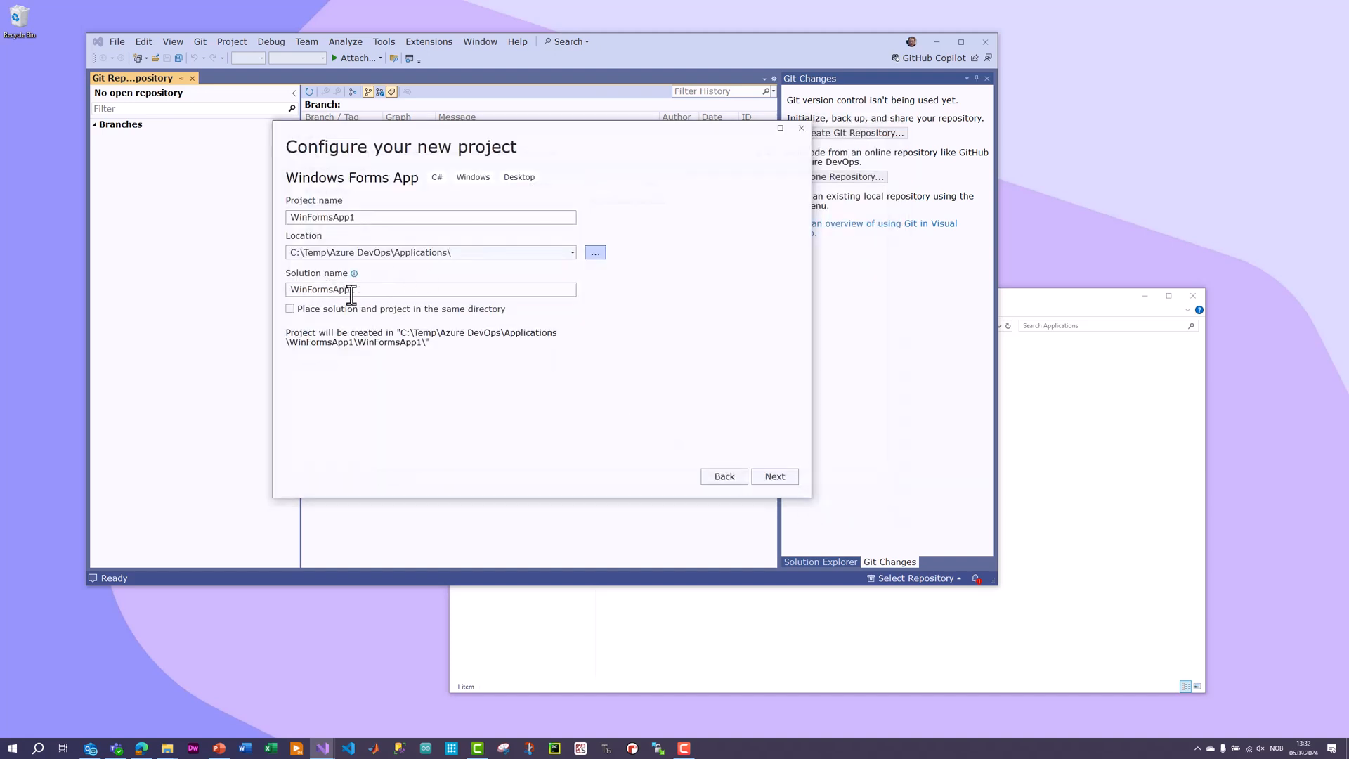
{"action": "left_click", "coordinate": [774, 477]}
{"action": "left_click", "coordinate": [776, 477]}
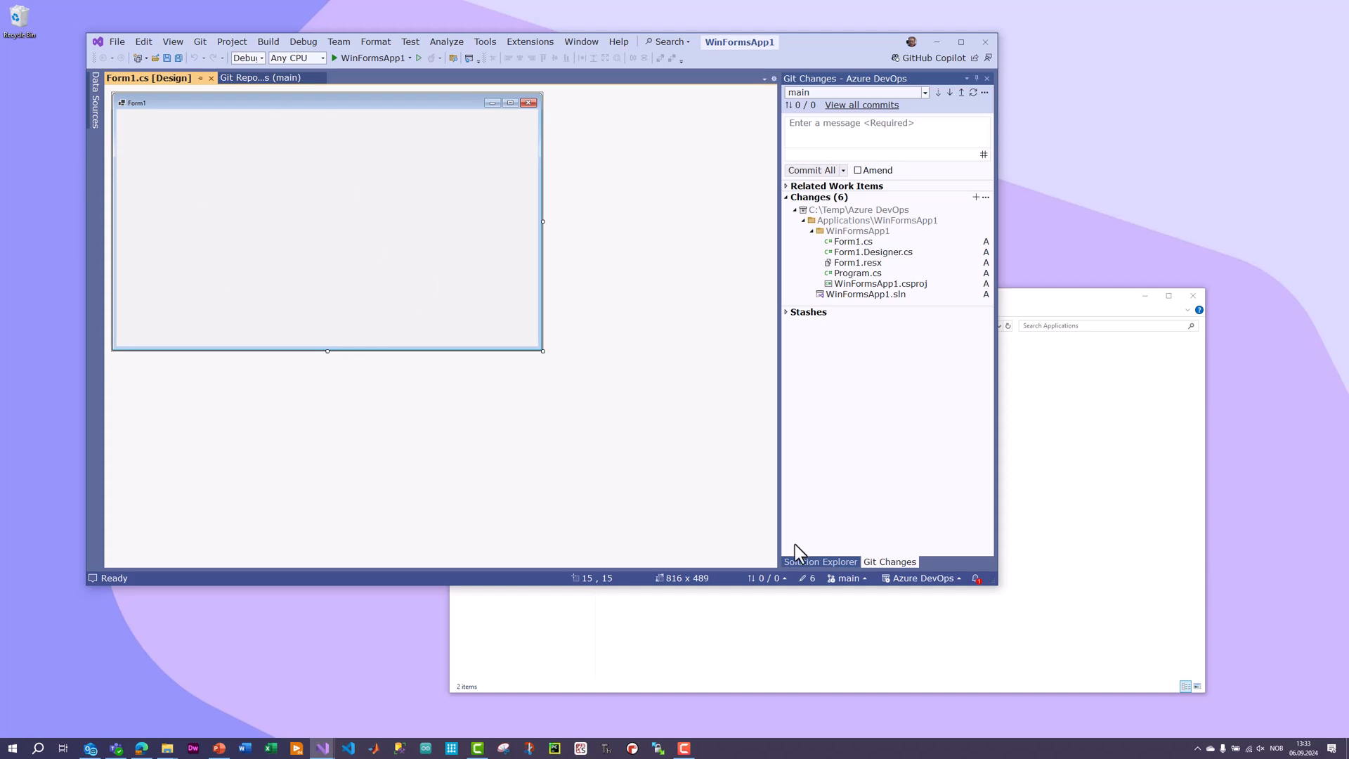
Review the new project's files in Solution Explorer and its pending Git changes.
{"action": "left_click", "coordinate": [800, 563]}
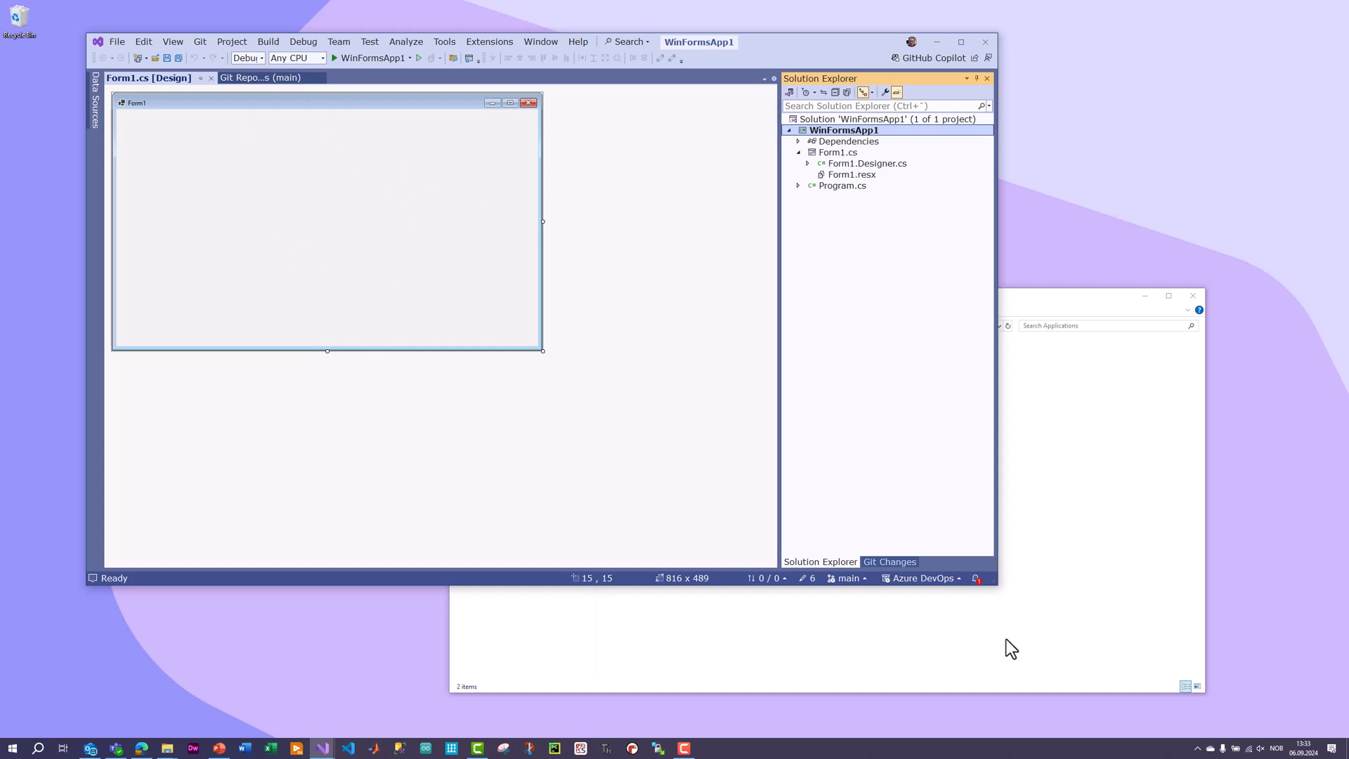
{"action": "left_click", "coordinate": [891, 562]}
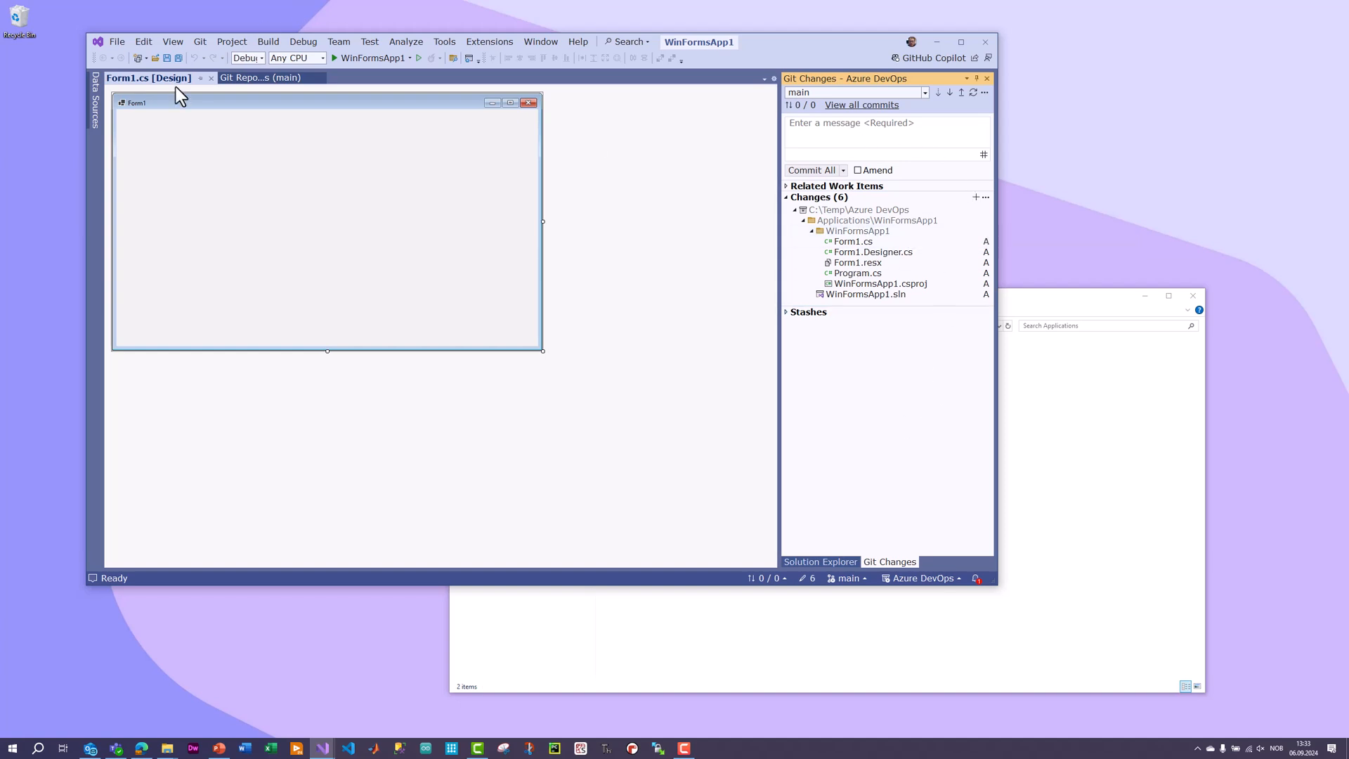
Show the Toolbox and the Properties window, and enlarge the Visual Studio window to make room for them.
{"action": "left_click", "coordinate": [173, 44]}
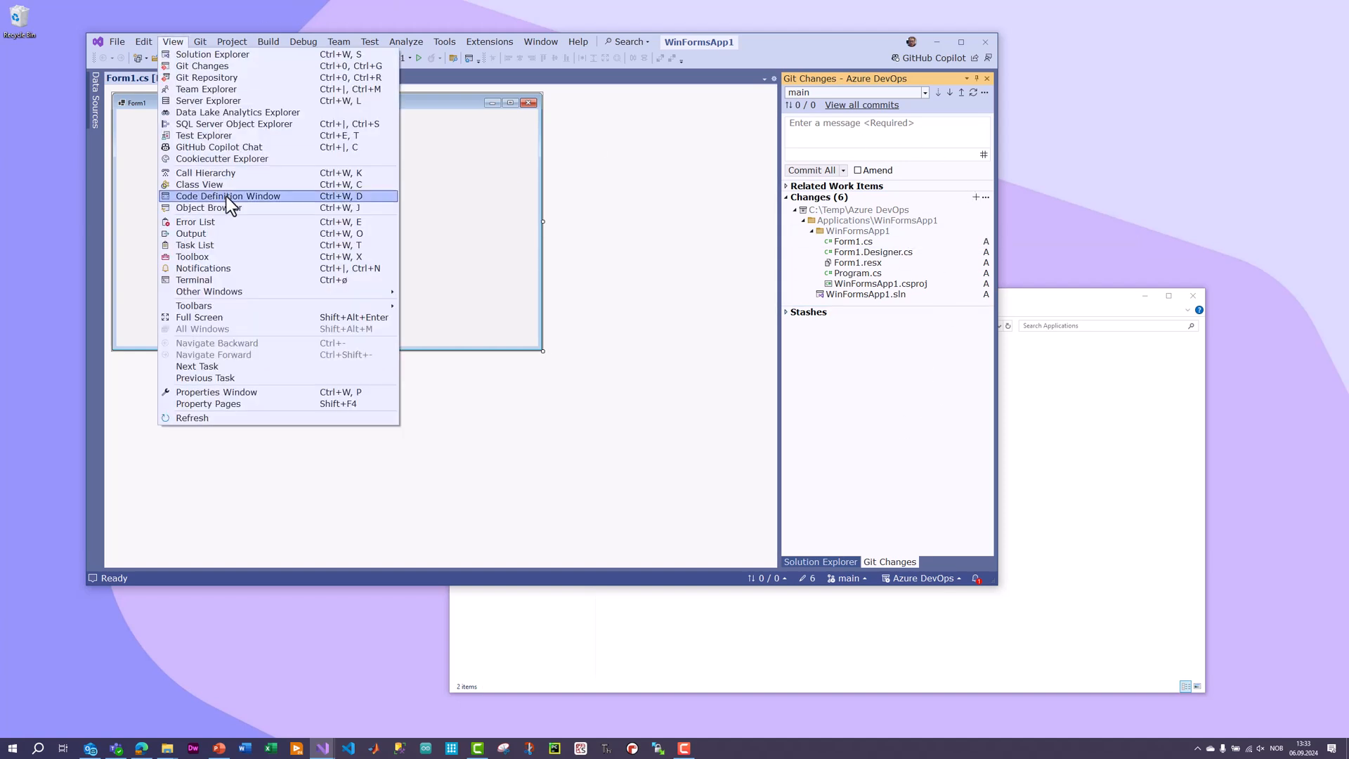
{"action": "mouse_move", "coordinate": [246, 302]}
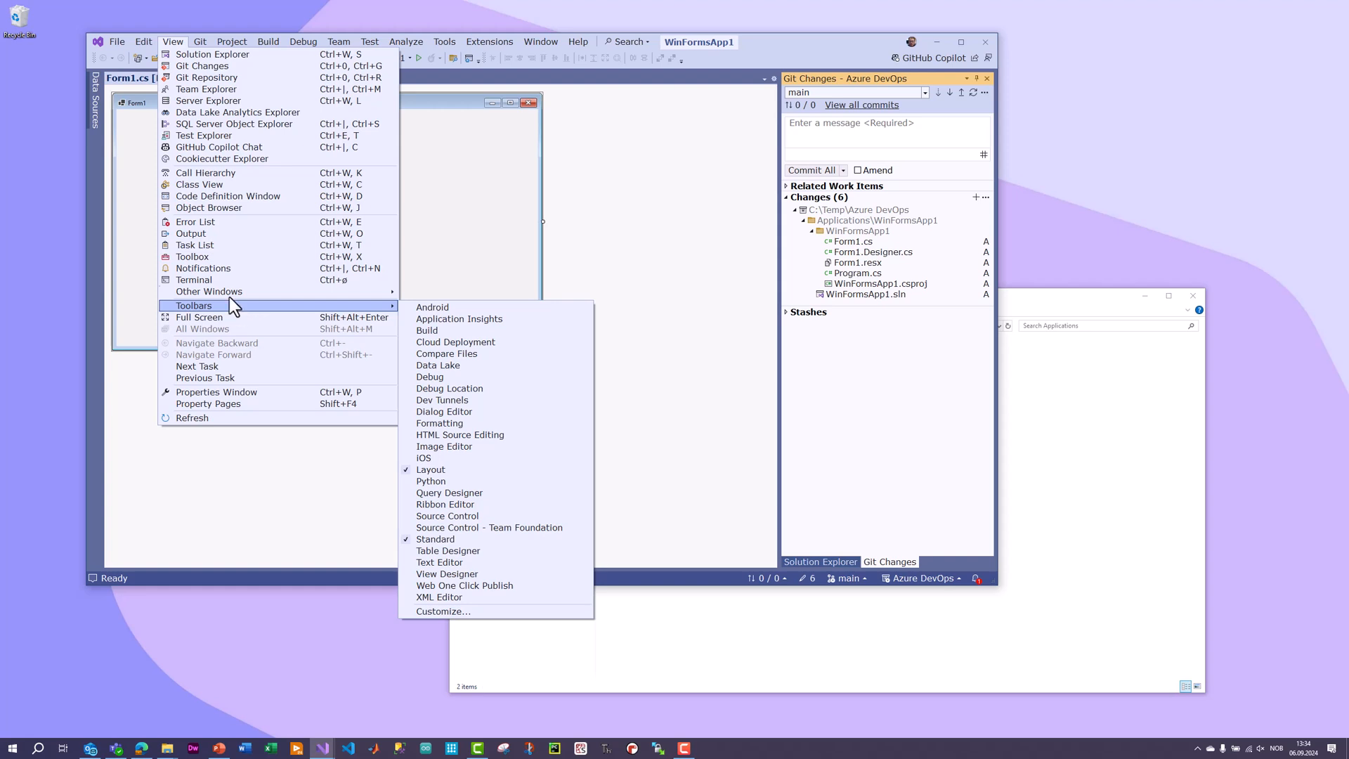
{"action": "left_click", "coordinate": [231, 257]}
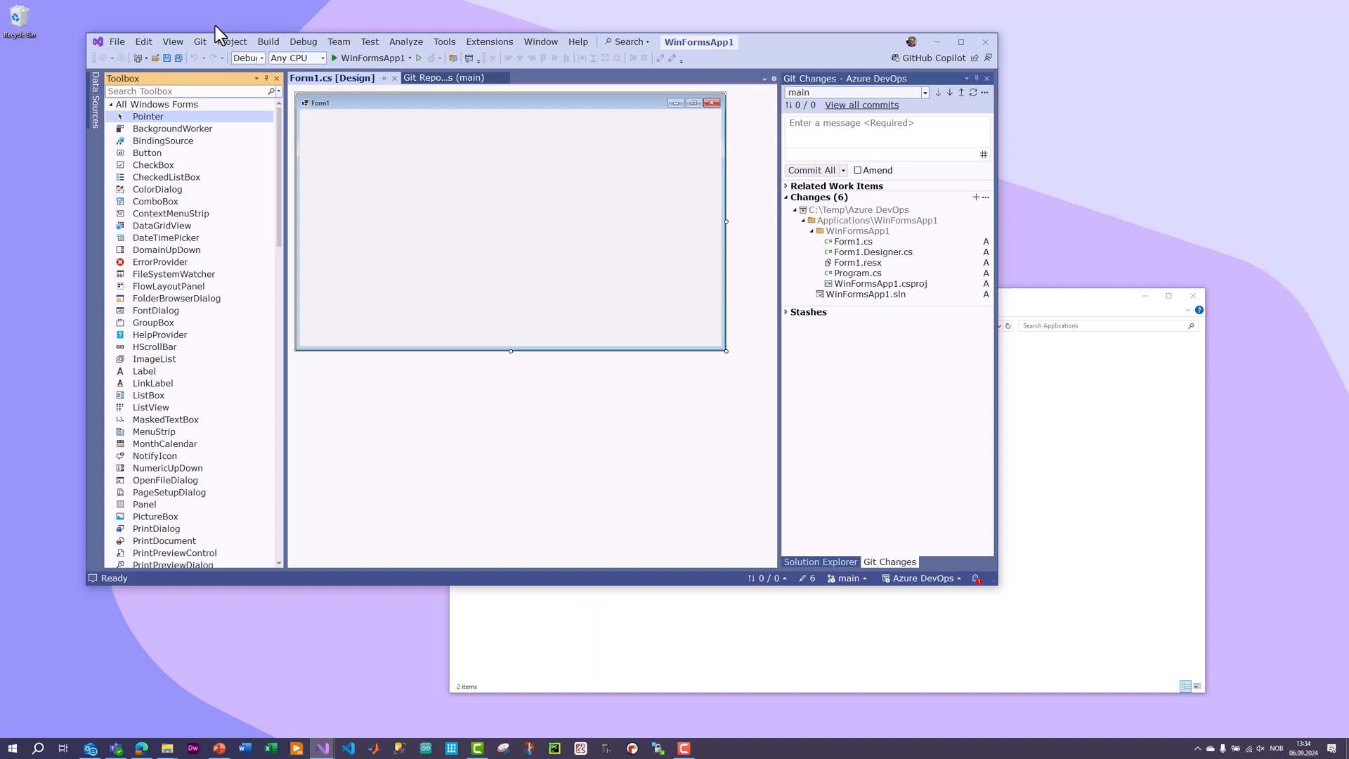
{"action": "left_click", "coordinate": [175, 43]}
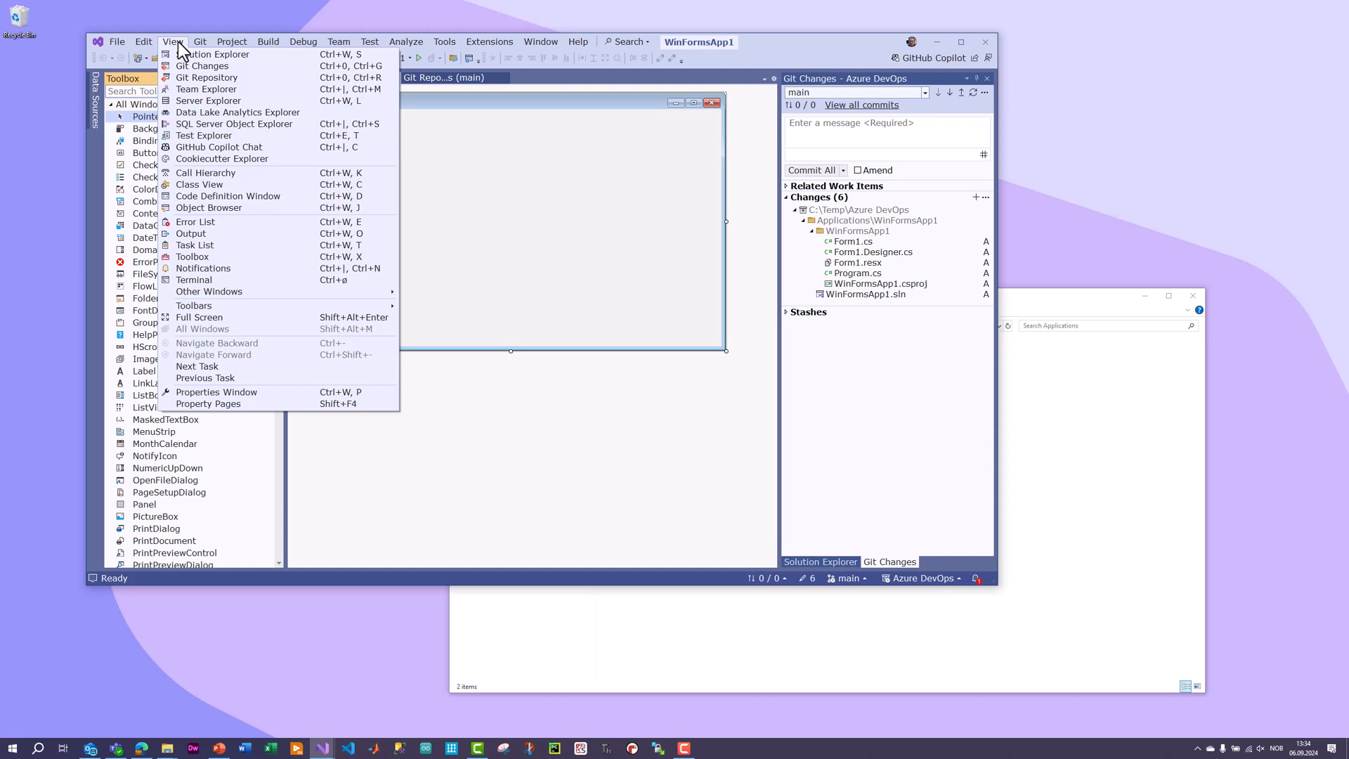
{"action": "left_click", "coordinate": [245, 392]}
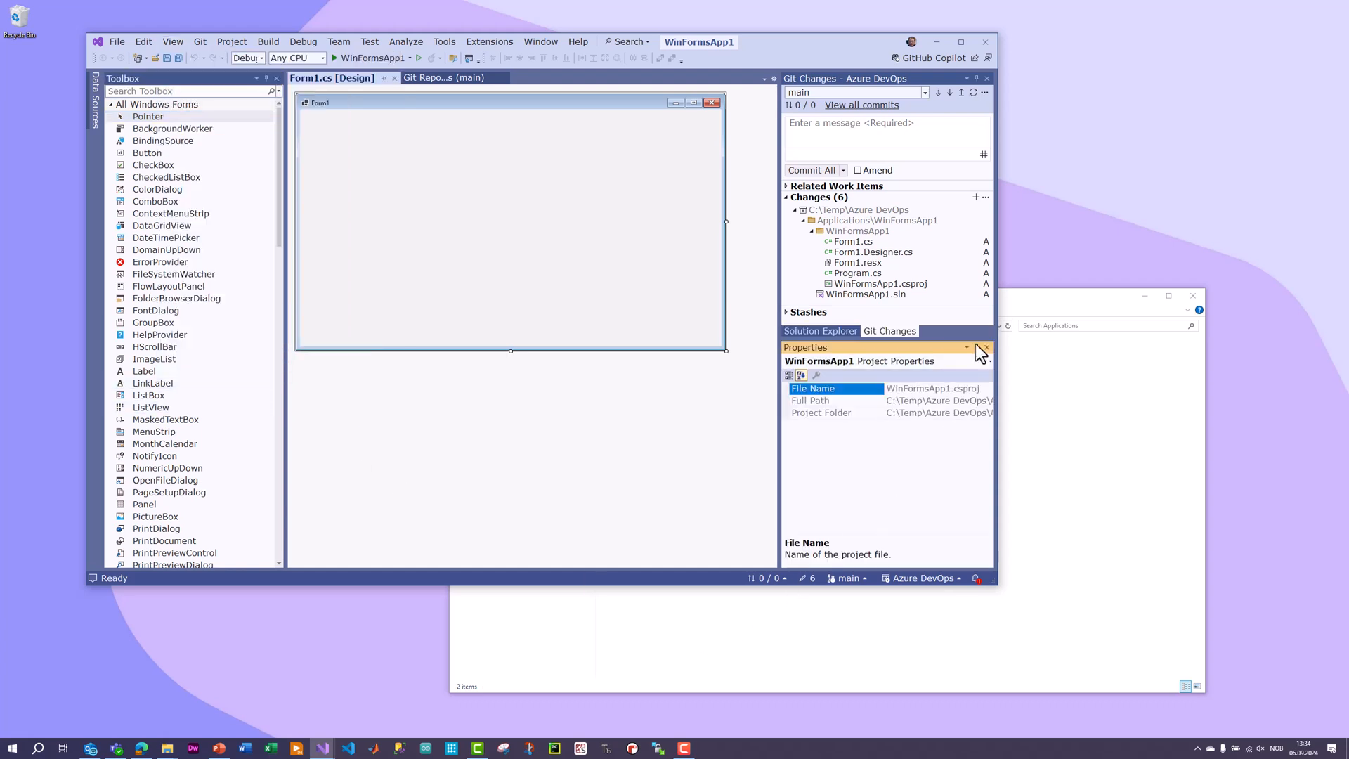
{"action": "left_click_drag", "start_coordinate": [997, 589], "coordinate": [1133, 658]}
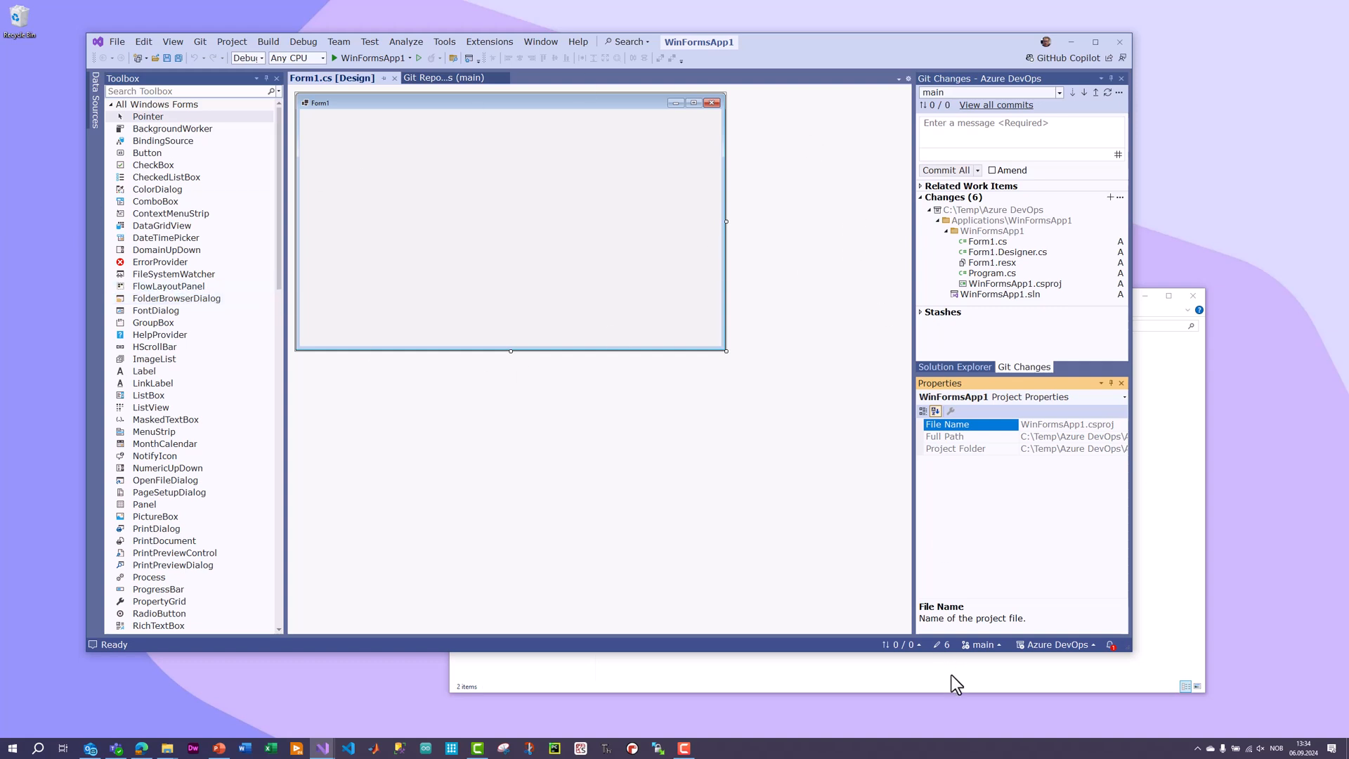
Examine the solution's files, the Git changes and the repository's commit history, and return to the Form1 design.
{"action": "left_click", "coordinate": [942, 368]}
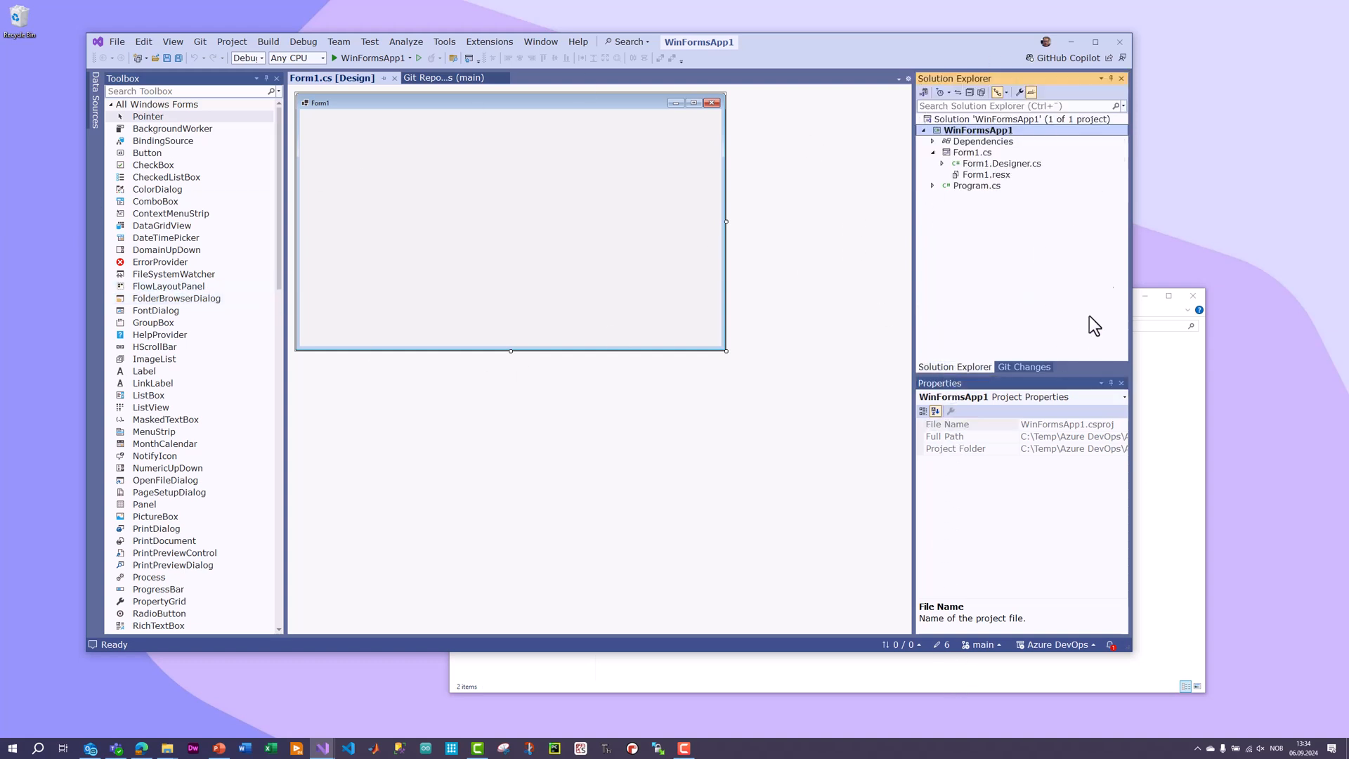
{"action": "left_click", "coordinate": [1048, 366]}
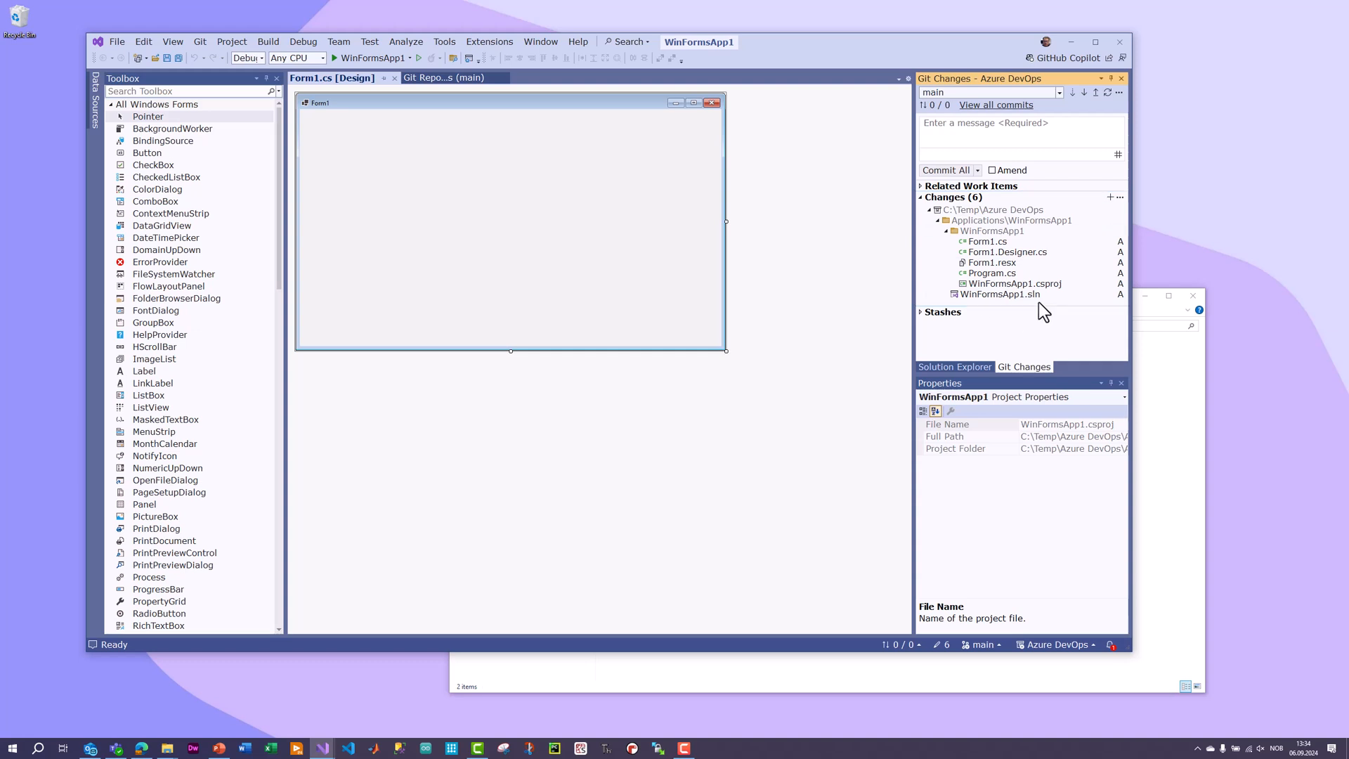
{"action": "left_click", "coordinate": [440, 79]}
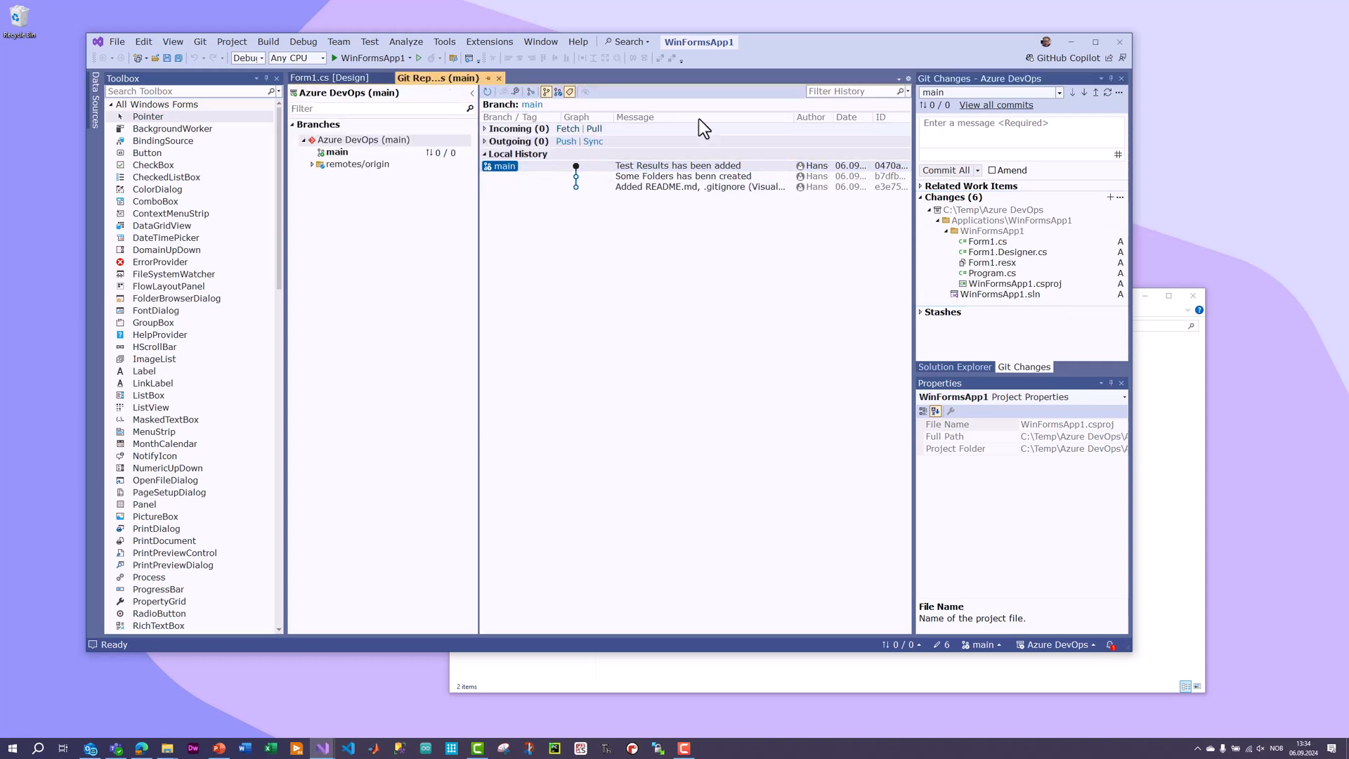
{"action": "left_click", "coordinate": [329, 77]}
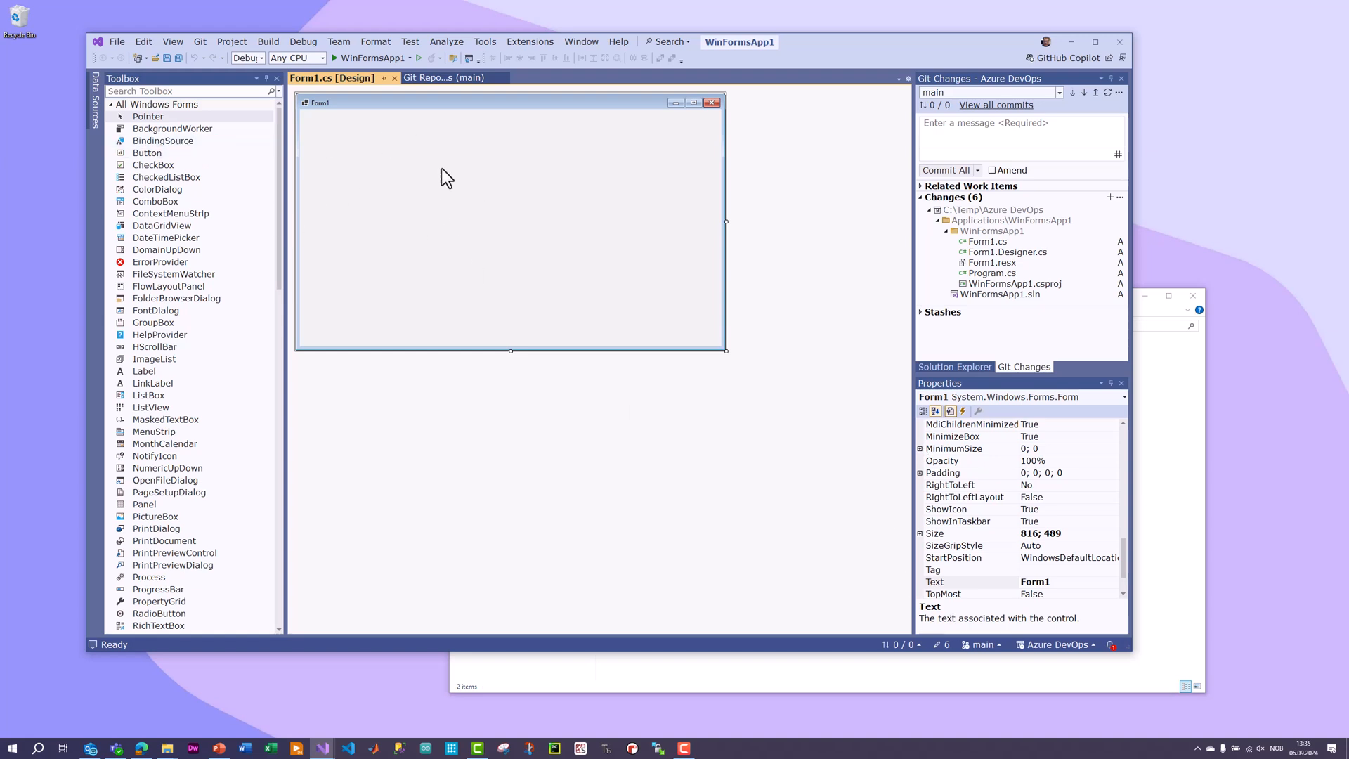
Search the Toolbox for "te" and place a TextBox about 260 by 23 pixels in the upper part of Form1.
{"action": "left_click", "coordinate": [190, 92]}
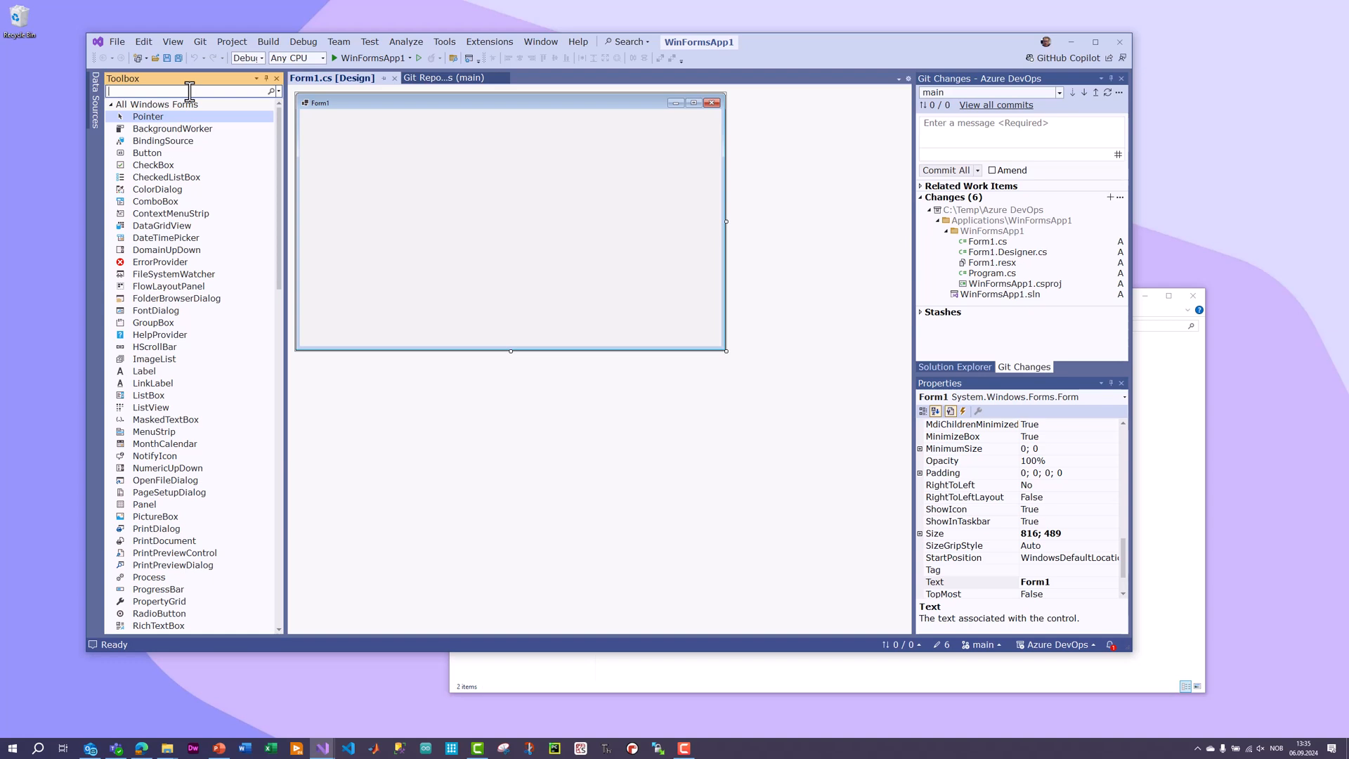
{"action": "type", "text": "t"}
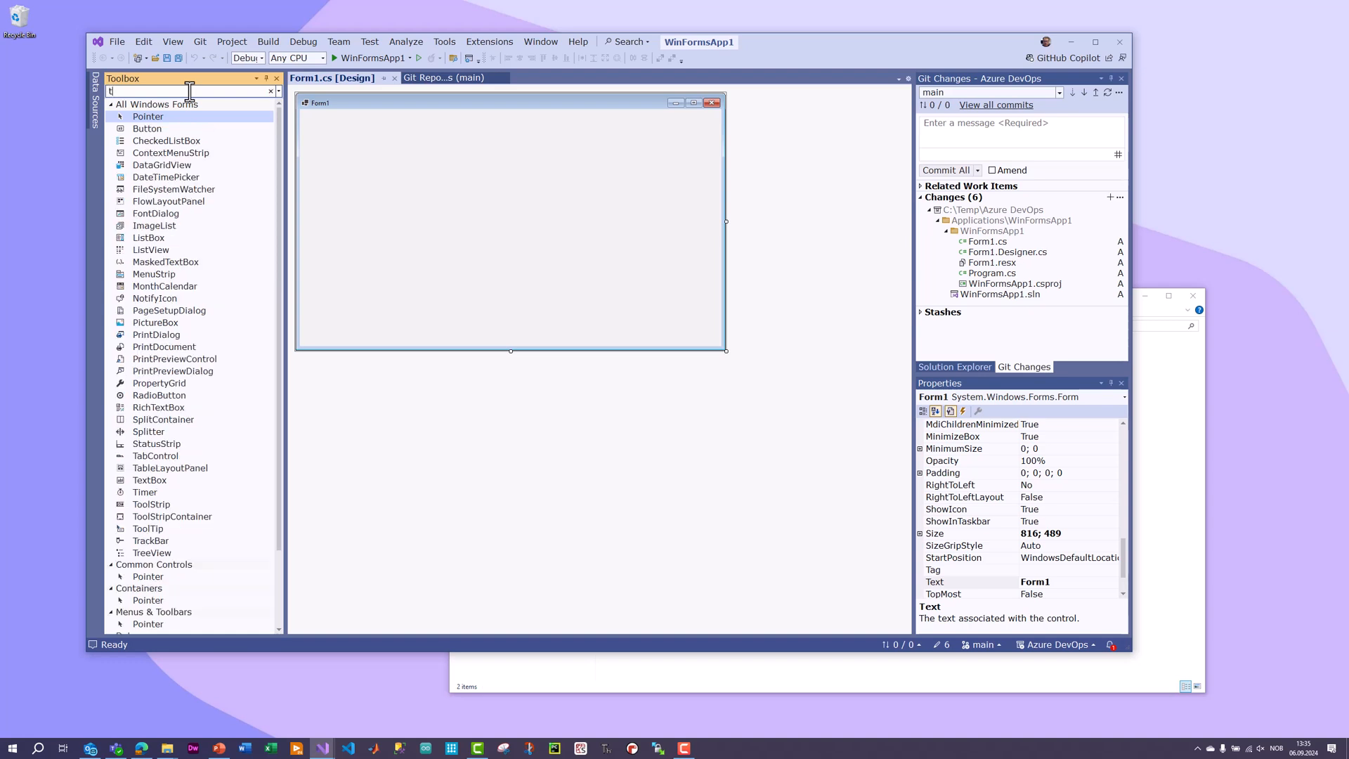
{"action": "type", "text": "e"}
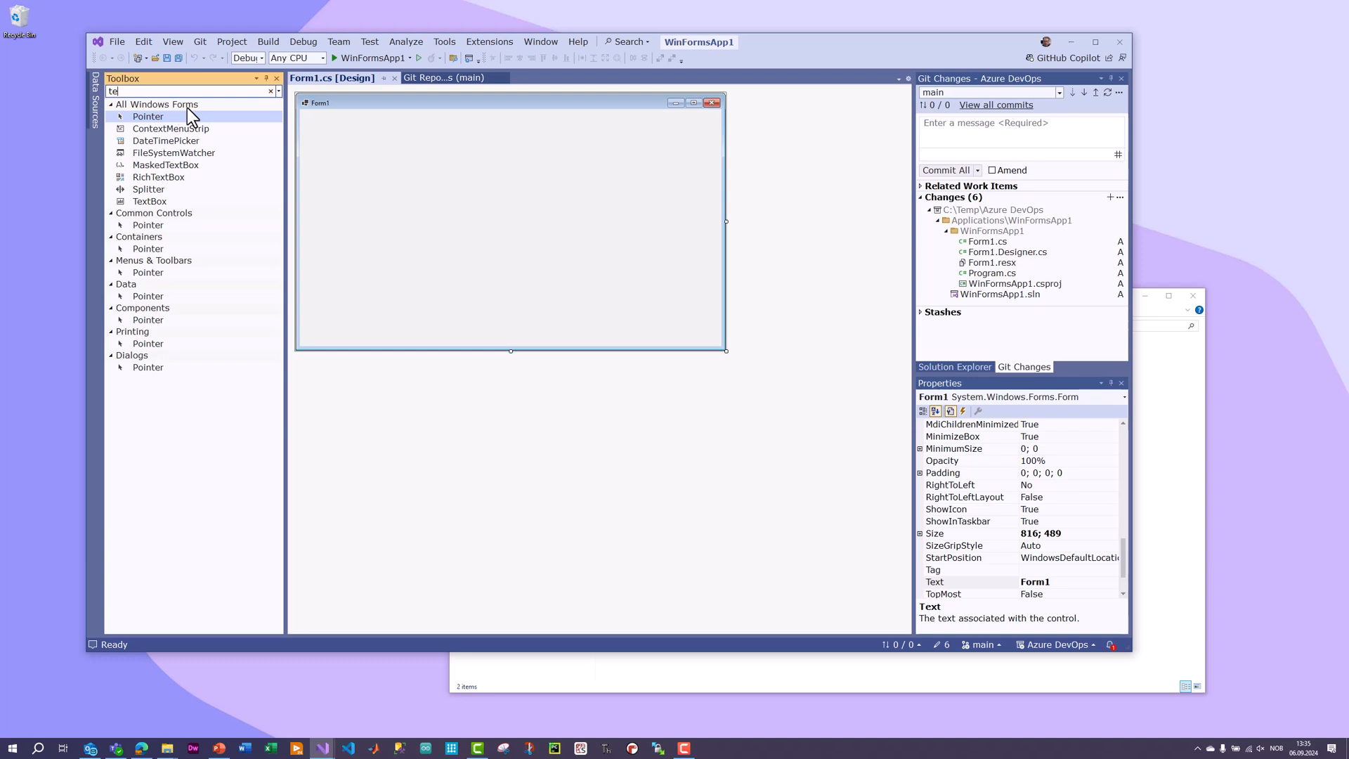
{"action": "left_click_drag", "start_coordinate": [167, 202], "coordinate": [490, 170]}
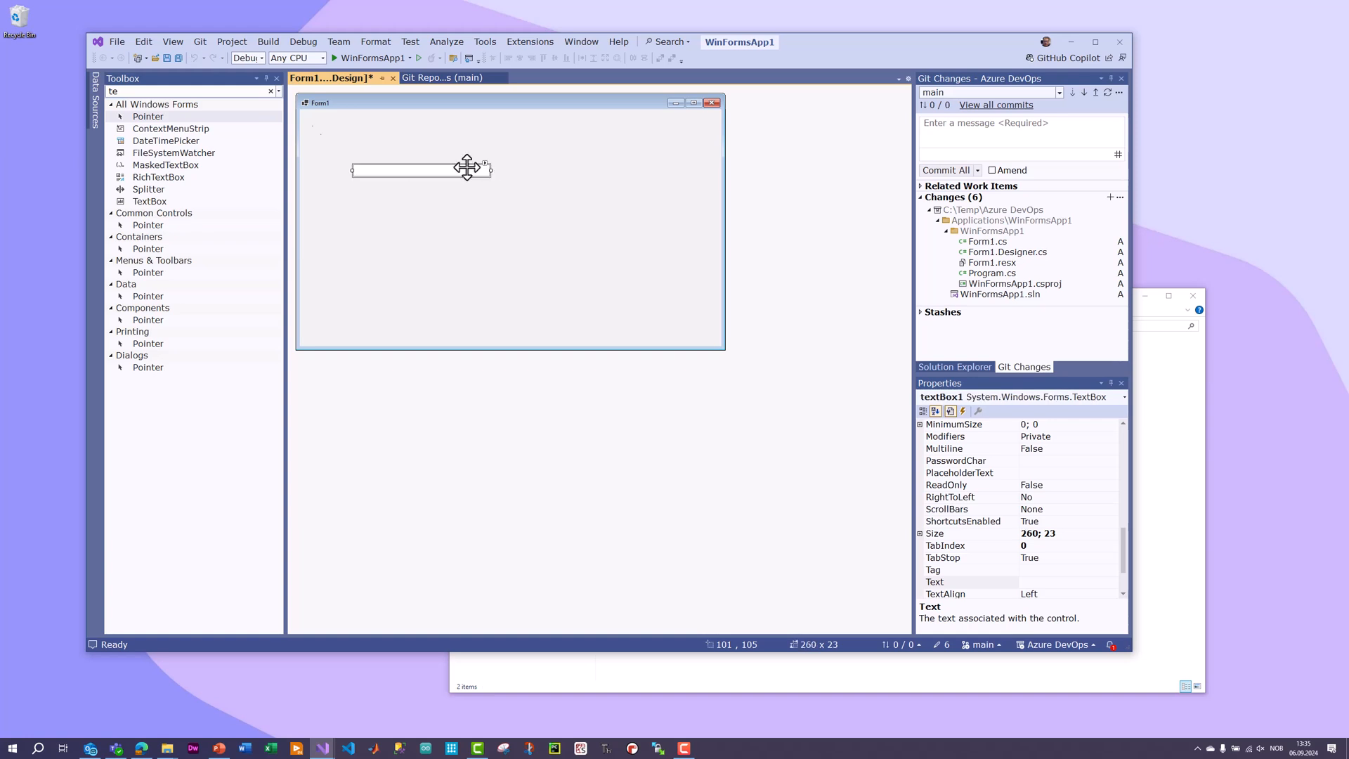
Clear the Toolbox search, place a Button to the right of the text box, and shrink the form to about 650 by 334 pixels.
{"action": "left_click", "coordinate": [171, 91]}
{"action": "key", "text": "BackSpace"}
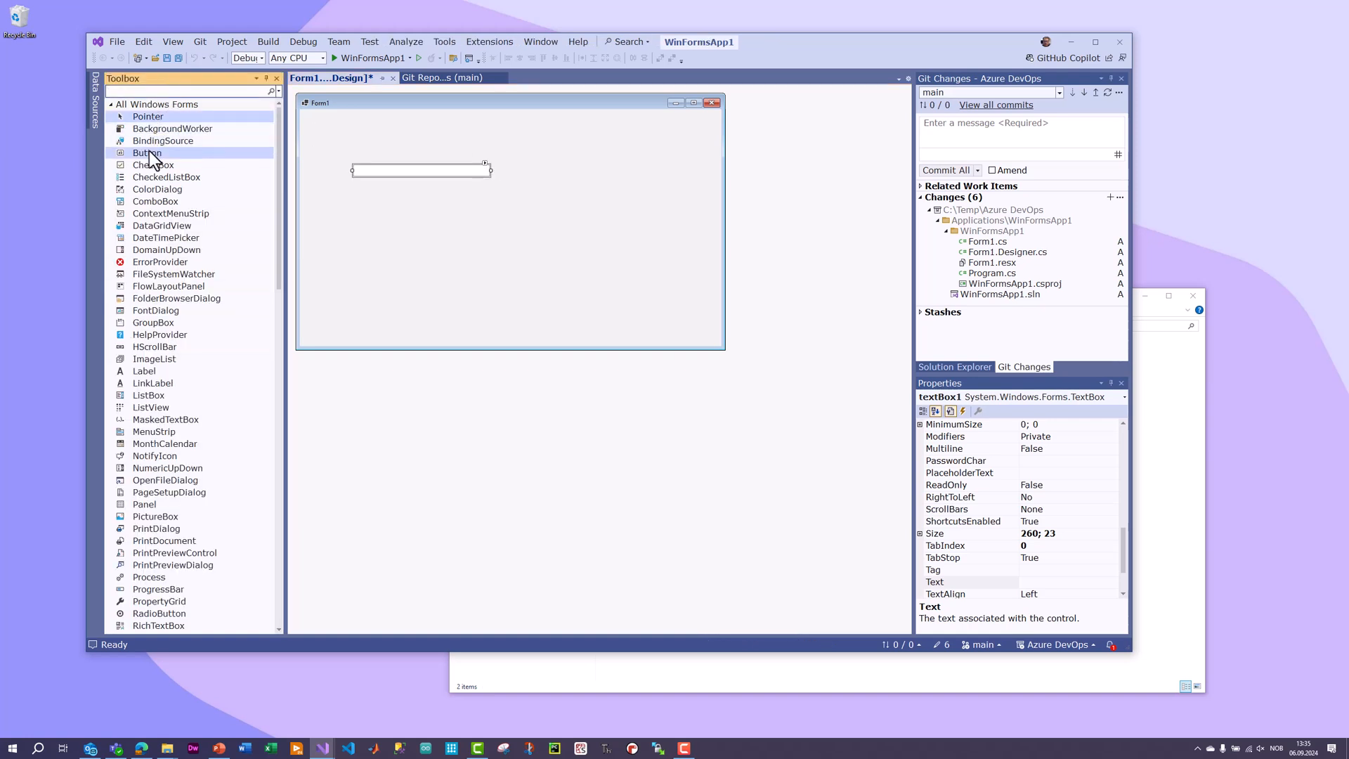
{"action": "left_click_drag", "start_coordinate": [149, 152], "coordinate": [544, 163]}
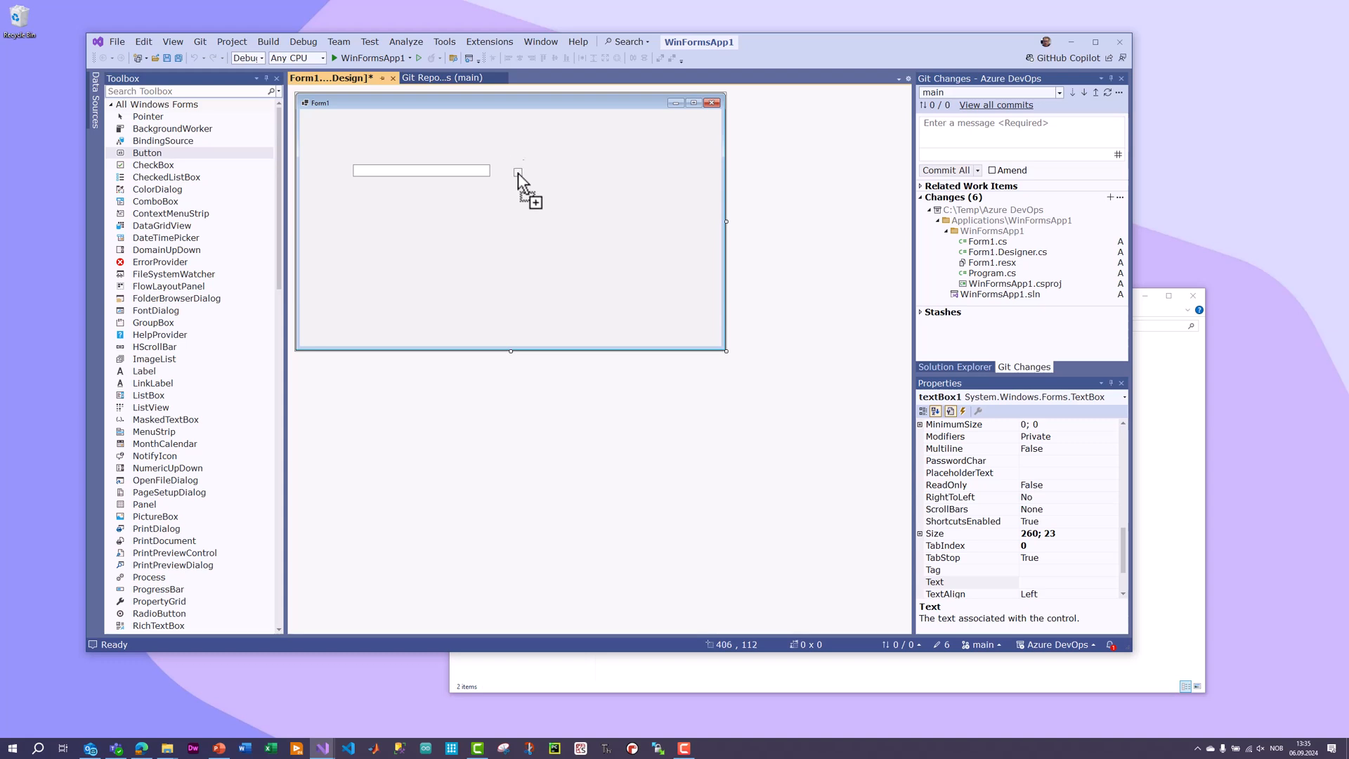
{"action": "left_click", "coordinate": [518, 173]}
{"action": "left_click", "coordinate": [672, 336]}
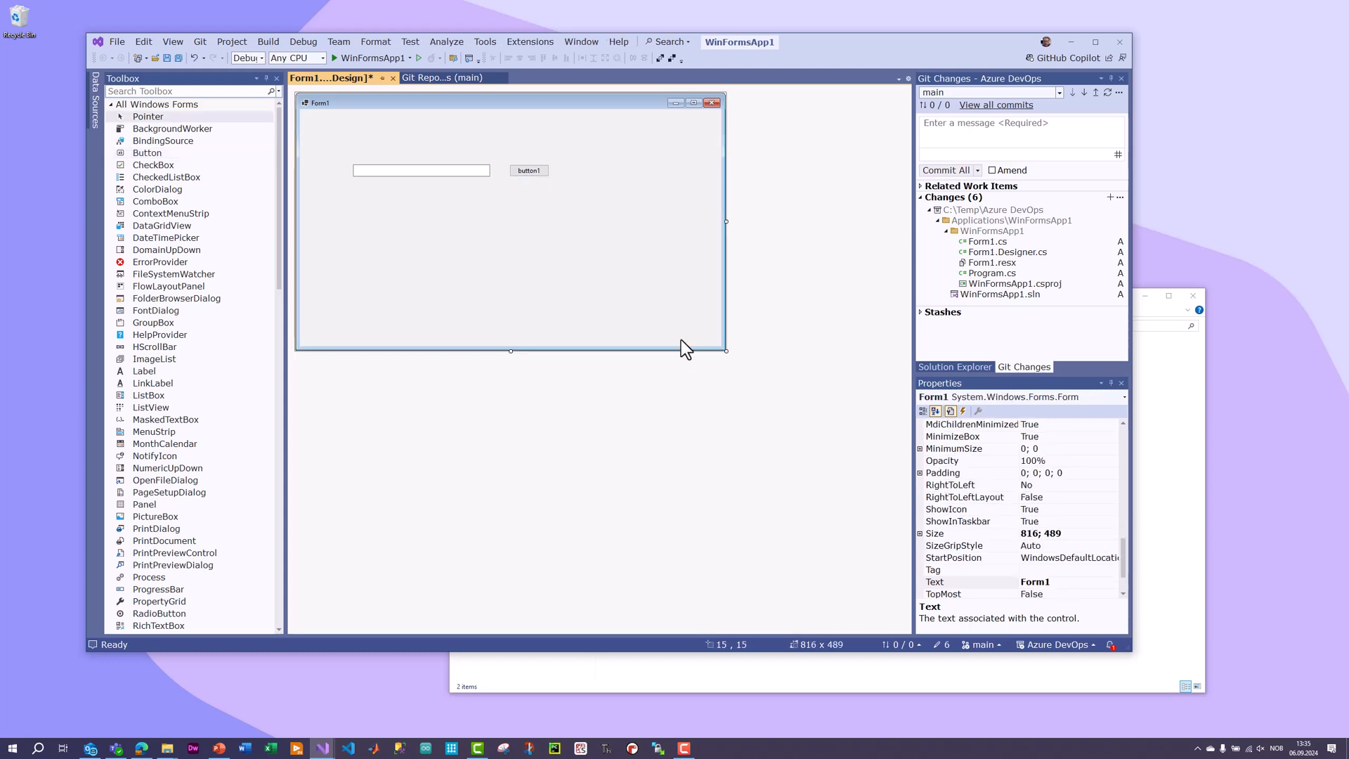
{"action": "left_click_drag", "start_coordinate": [727, 351], "coordinate": [638, 269]}
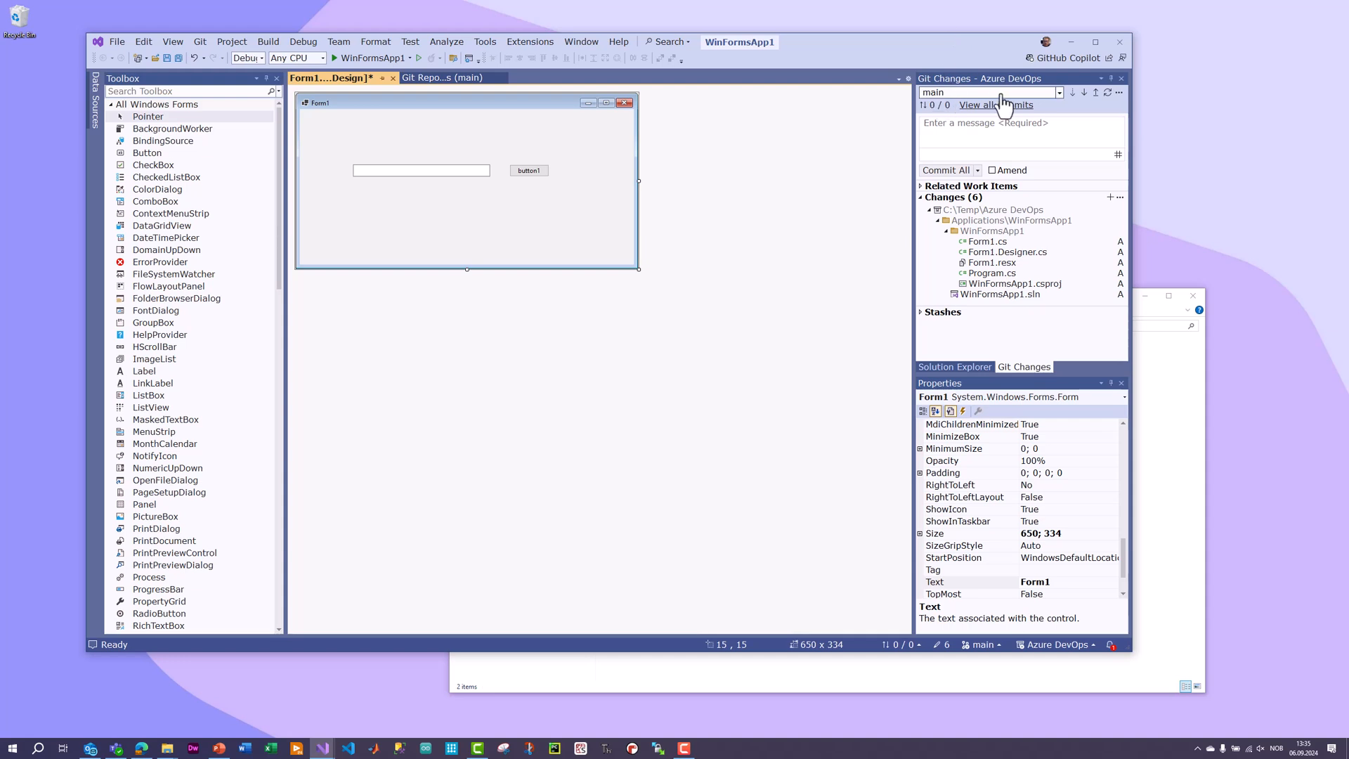
Save the modified form files and commit all changes with the message "Created a DEsktop App".
{"action": "left_click", "coordinate": [952, 125]}
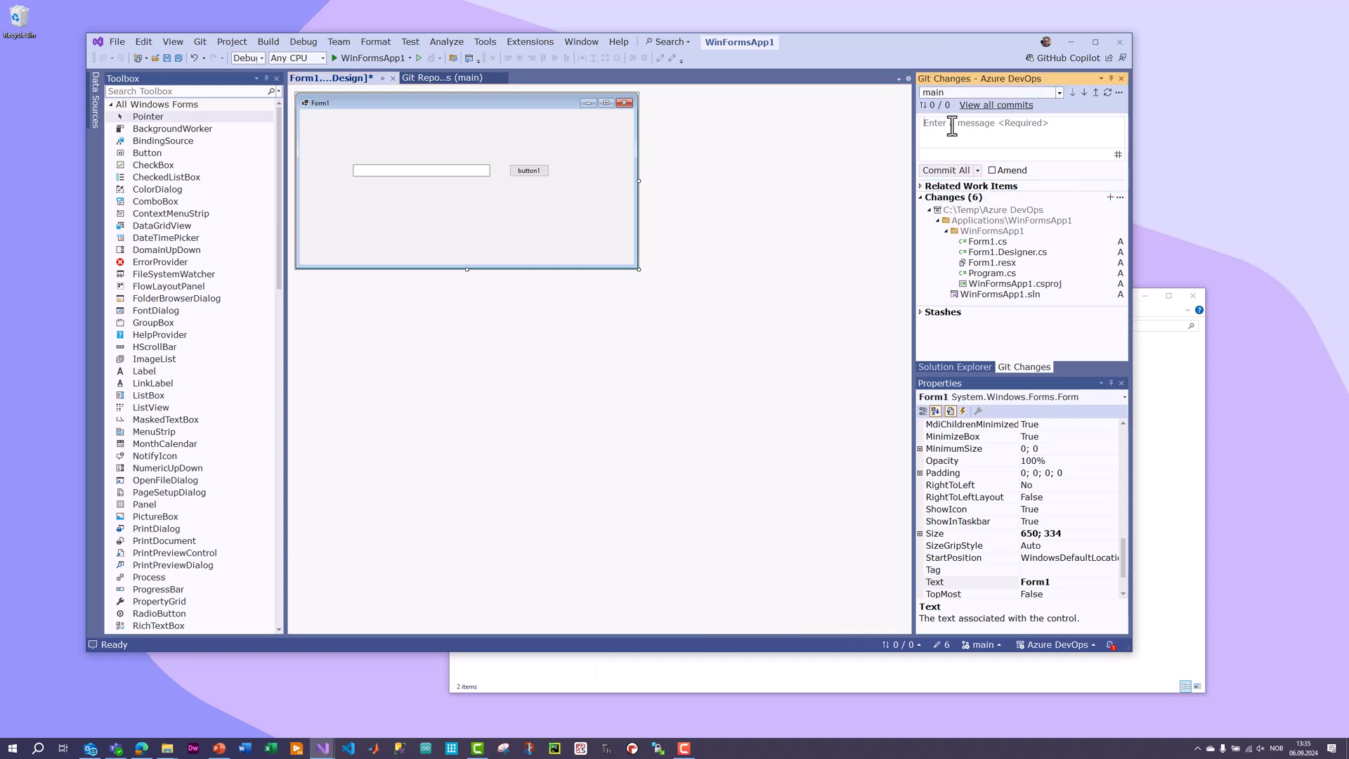
{"action": "type", "text": "C"}
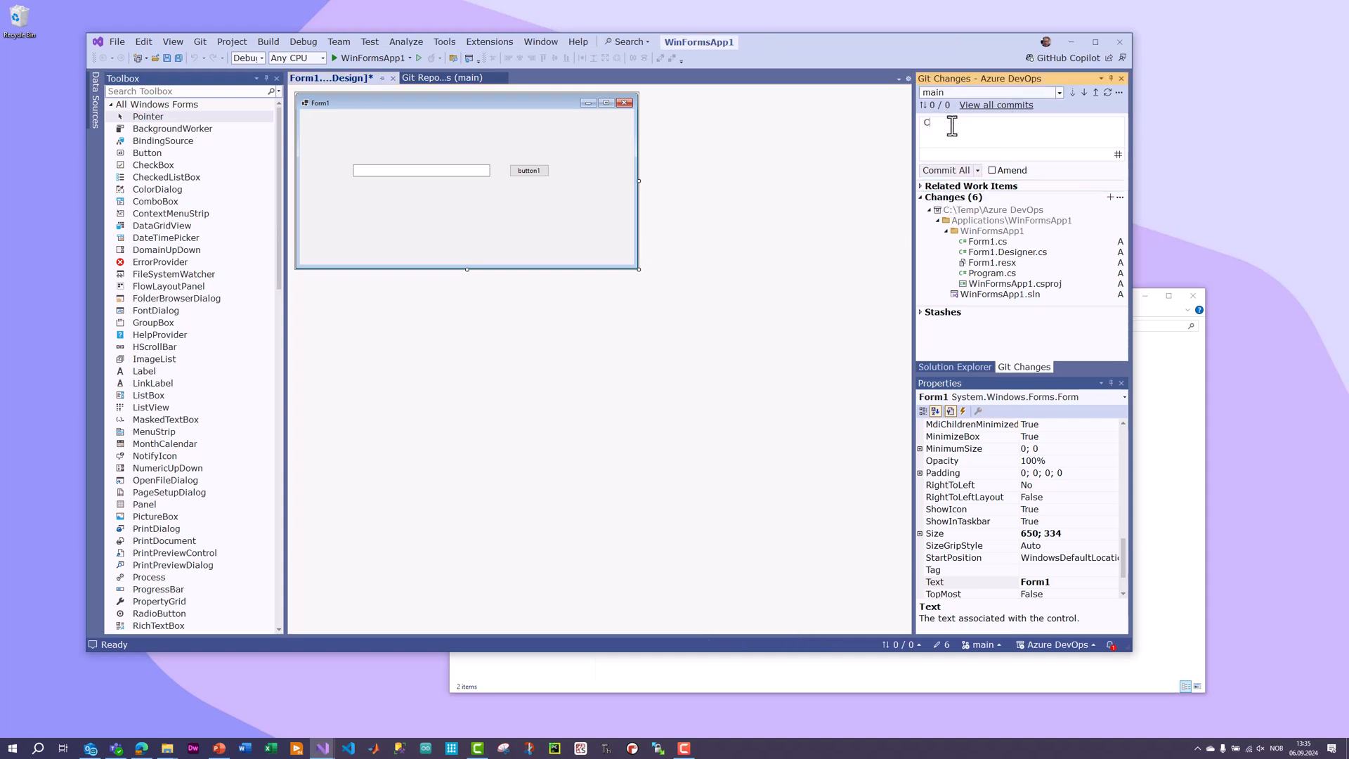
{"action": "type", "text": "reated a DEsktop App"}
{"action": "left_click", "coordinate": [945, 172]}
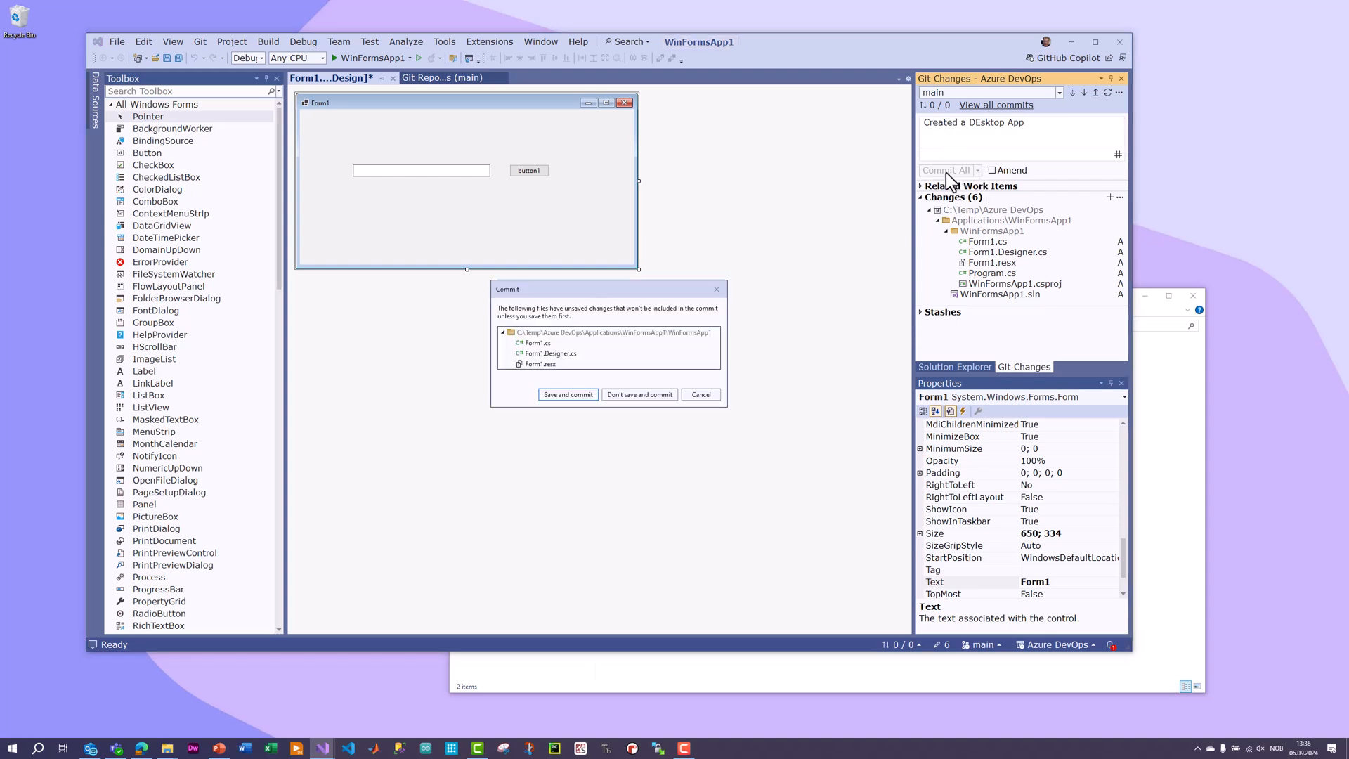
{"action": "left_click", "coordinate": [576, 396]}
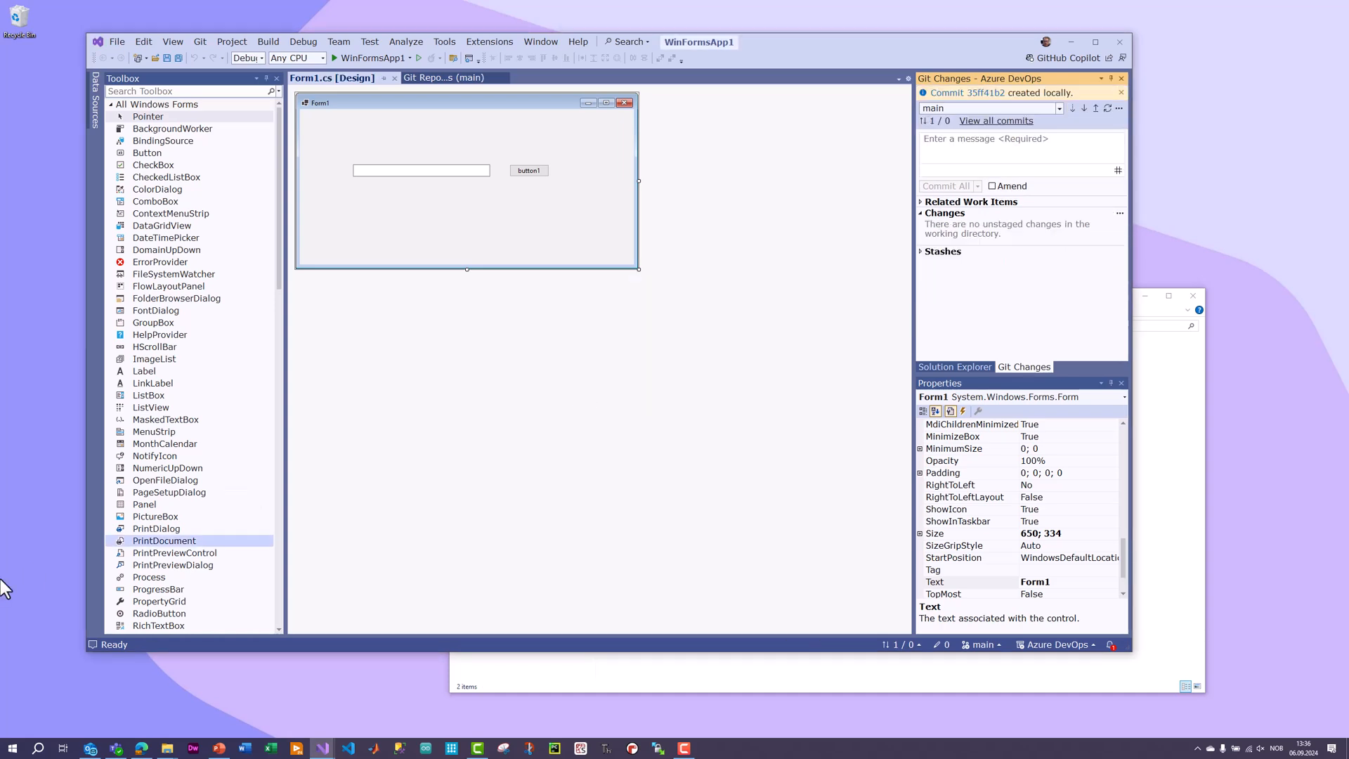
Switch to Azure DevOps in the browser and check the top-level files of the MySoftware repository.
{"action": "left_click", "coordinate": [141, 748]}
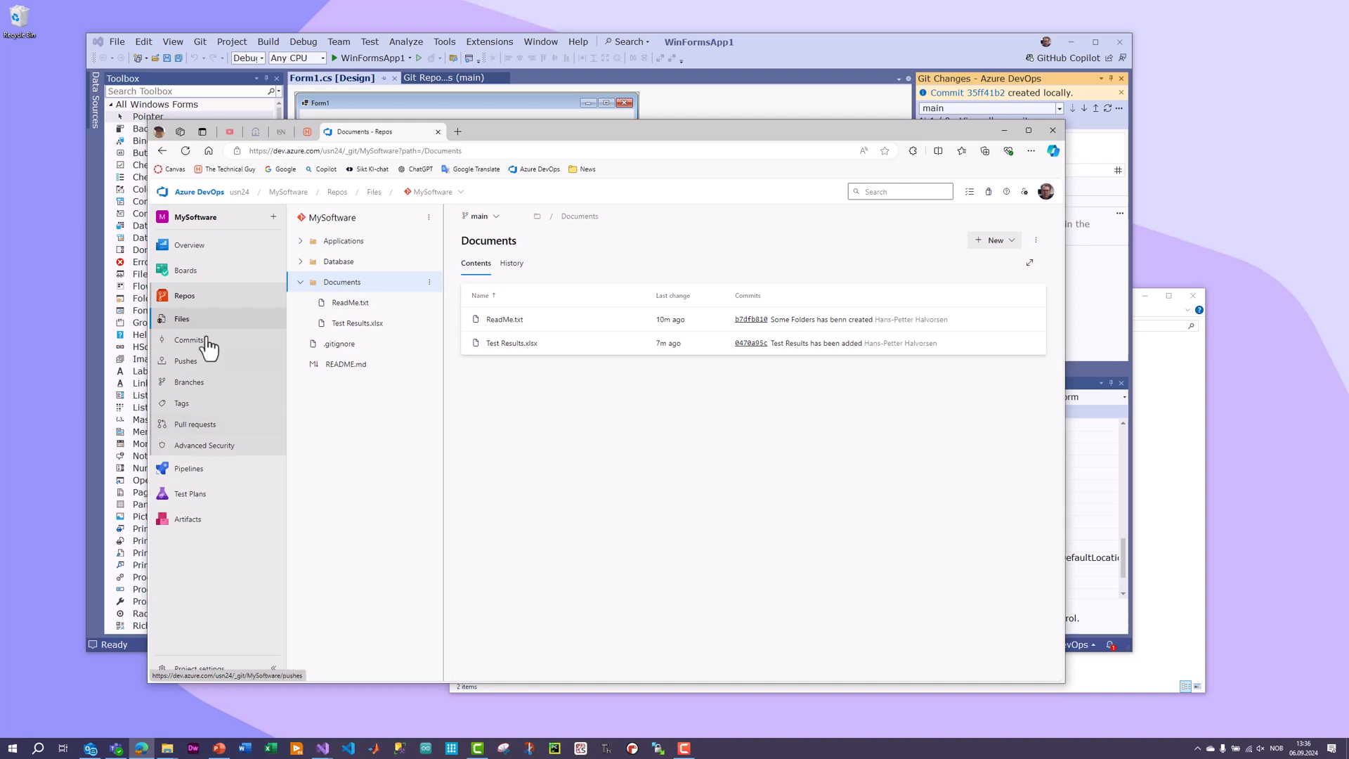
{"action": "left_click", "coordinate": [181, 323]}
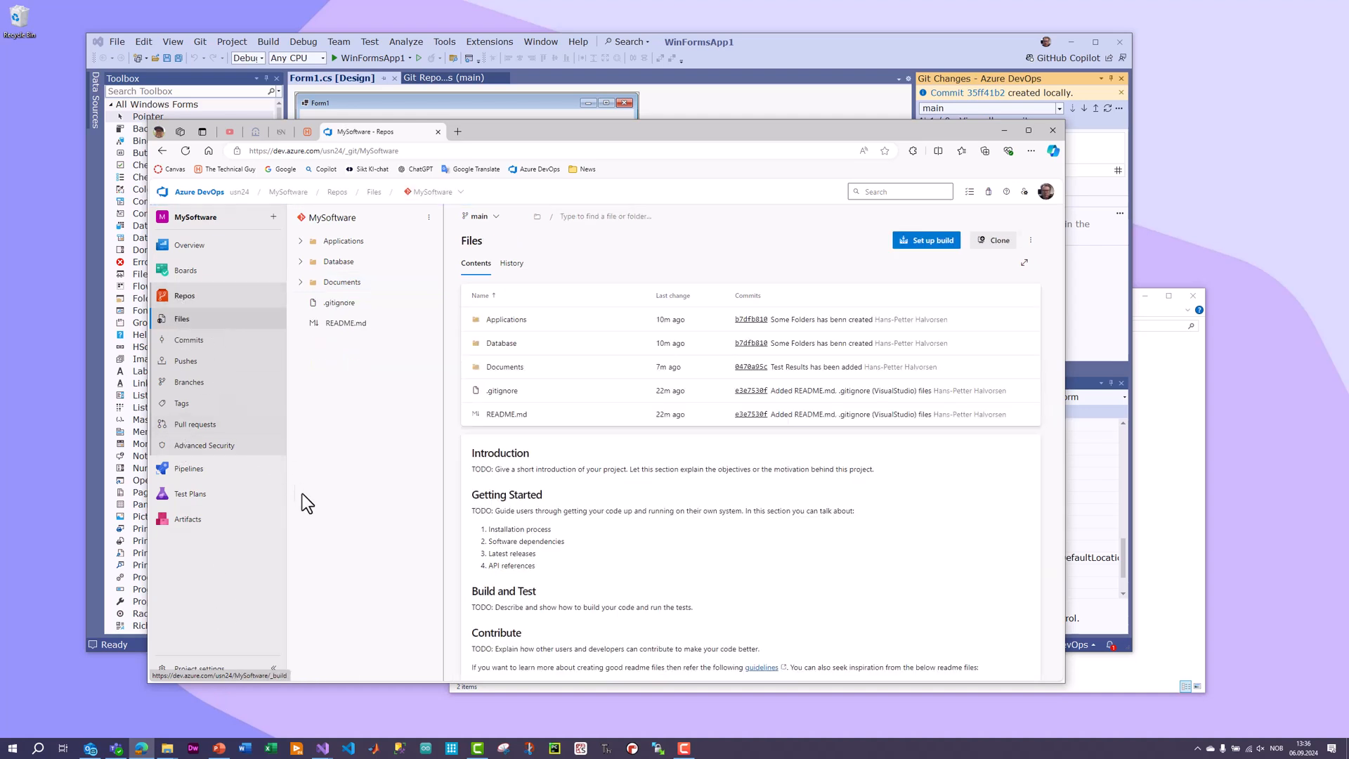
Switch to Visual Studio and push the outgoing commit "Created a DEsktop App" on main to the remote repository.
{"action": "left_click", "coordinate": [815, 49]}
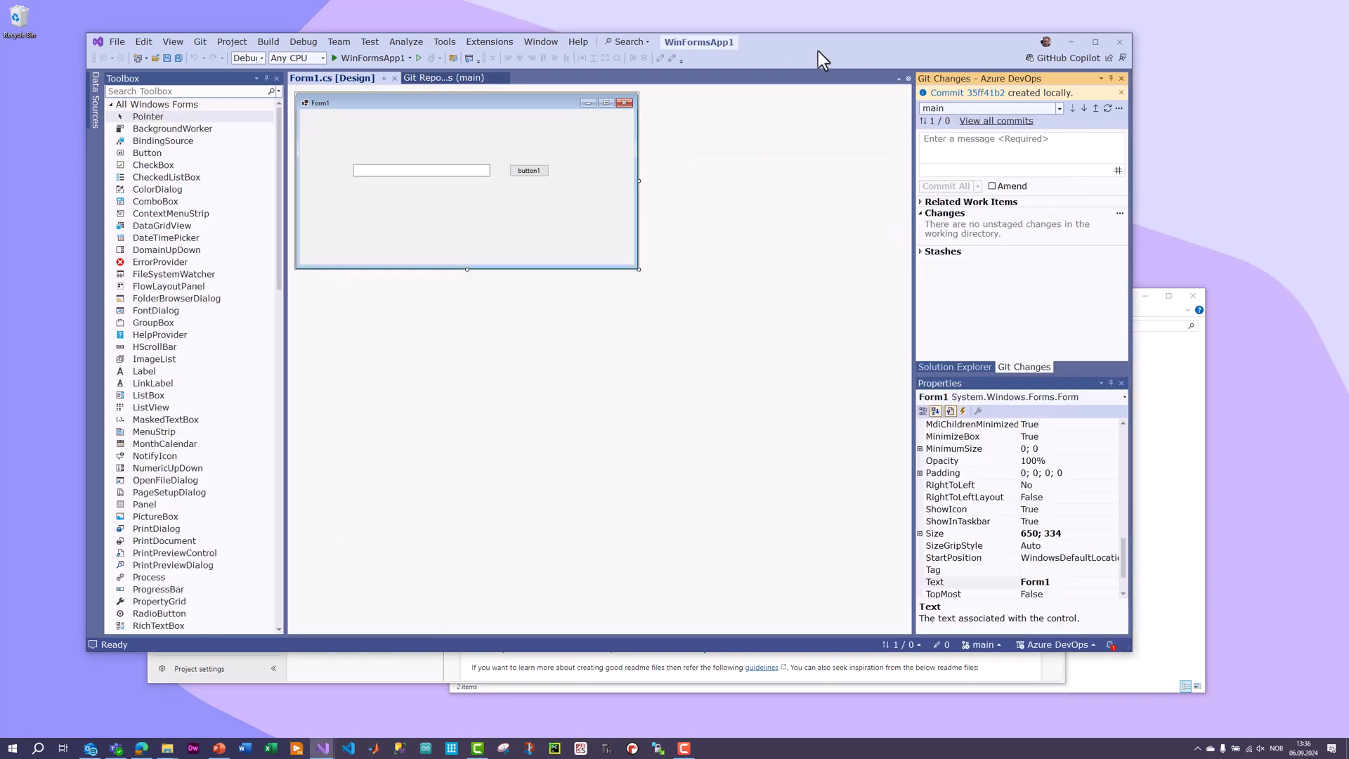
{"action": "left_click", "coordinate": [460, 82]}
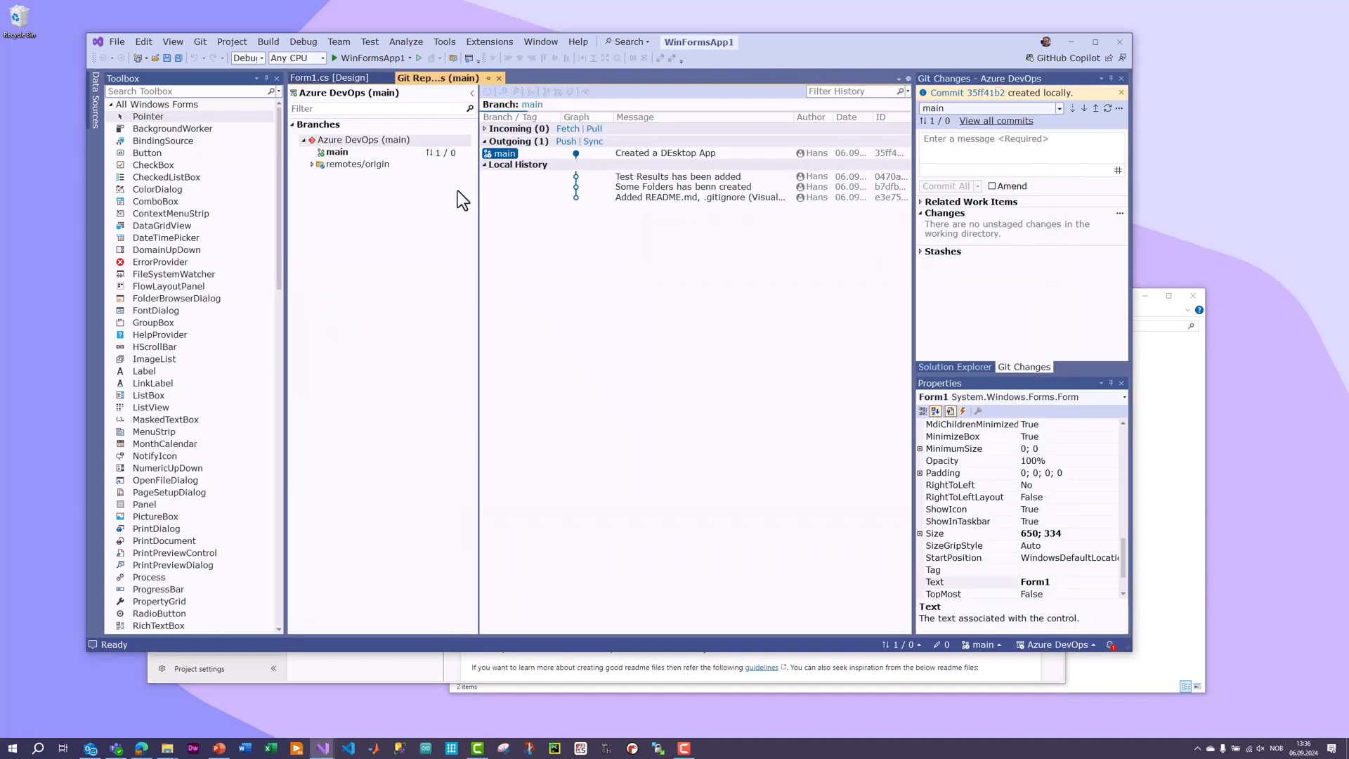
{"action": "left_click", "coordinate": [484, 142]}
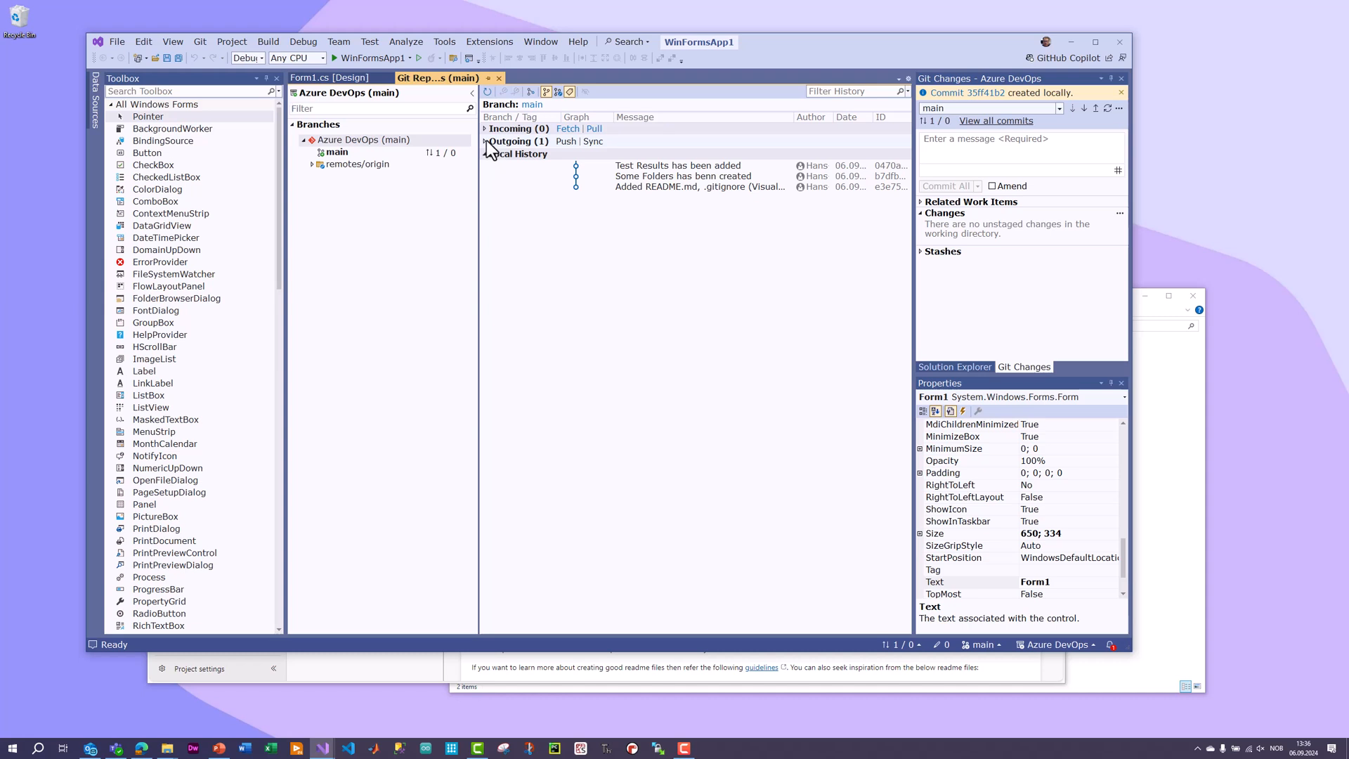
{"action": "left_click", "coordinate": [485, 141]}
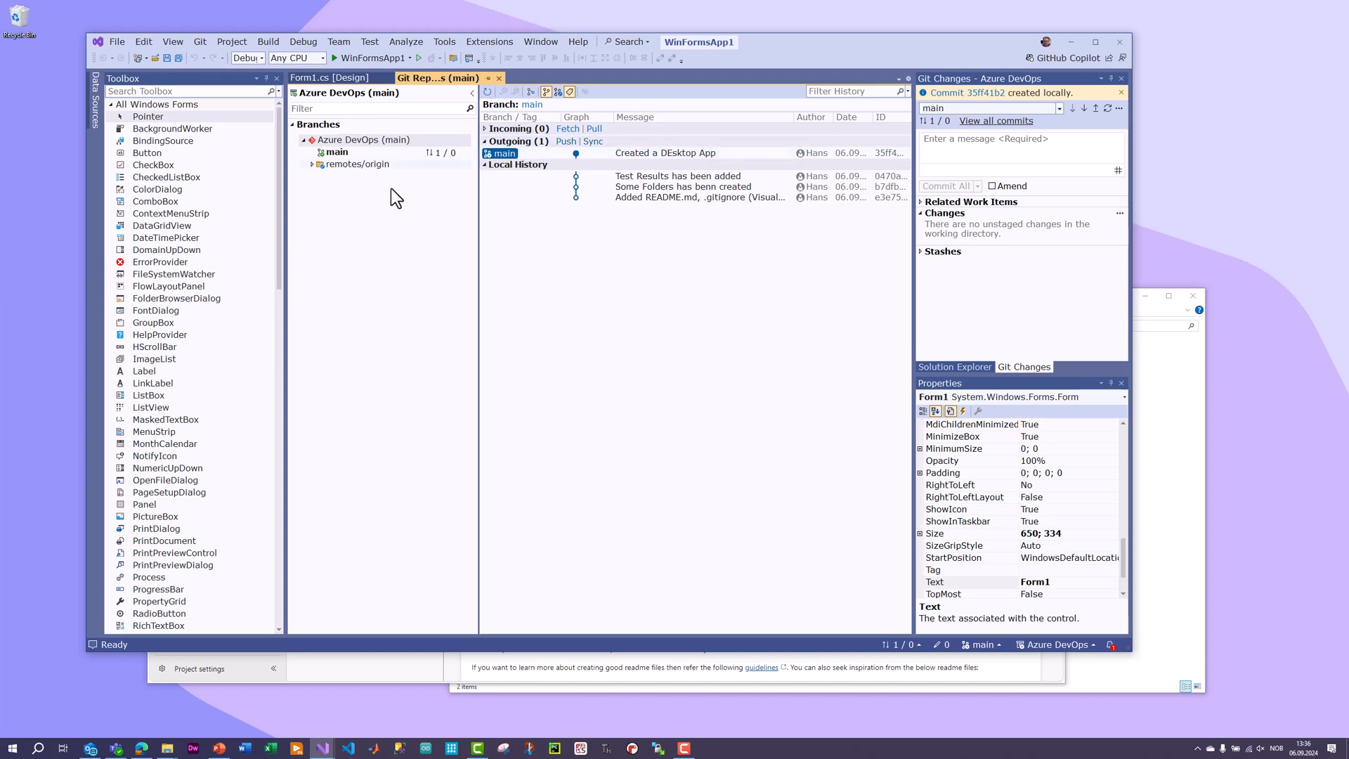
{"action": "left_click", "coordinate": [566, 142]}
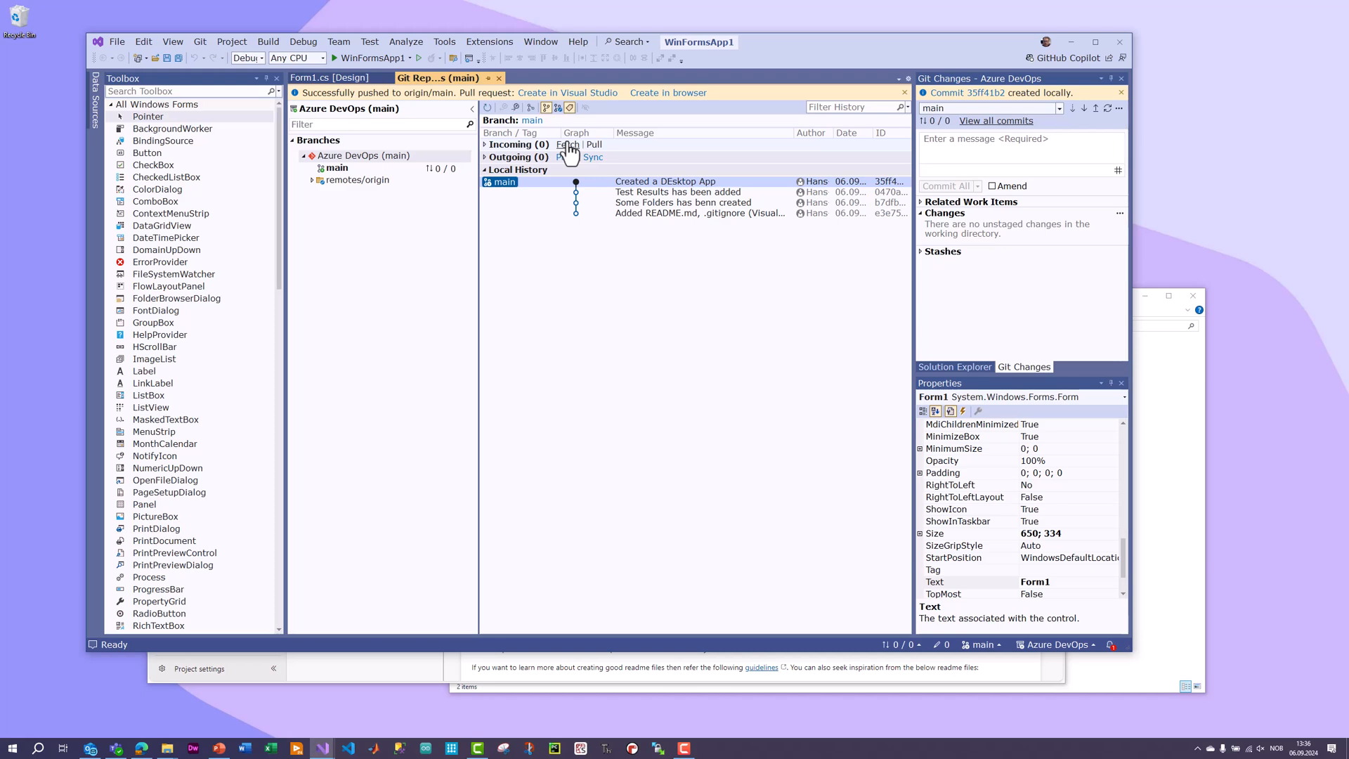
Switch to Azure DevOps in the browser, reload the repository files and examine the Applications folder down to the inner WinFormsApp1 folder.
{"action": "left_click", "coordinate": [140, 749]}
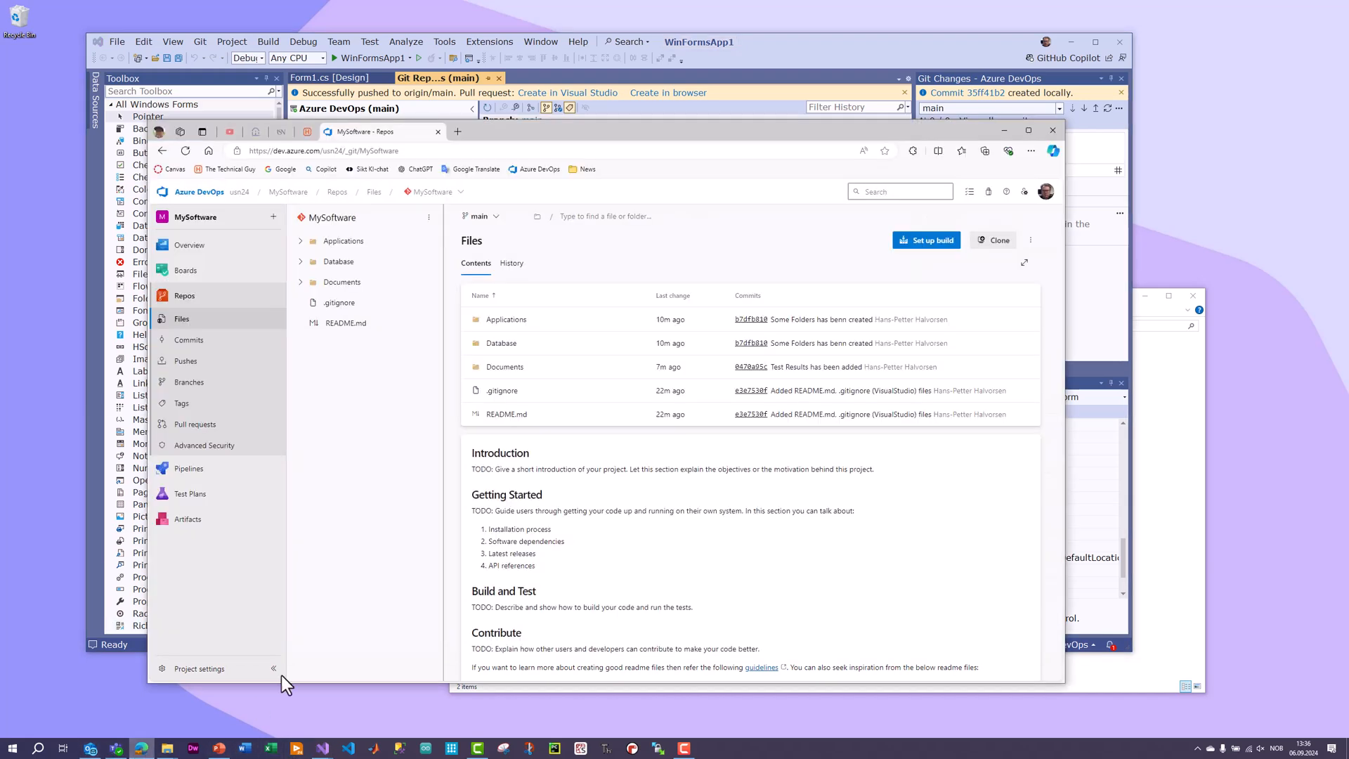
{"action": "mouse_move", "coordinate": [281, 274]}
{"action": "left_click", "coordinate": [185, 308]}
{"action": "left_click", "coordinate": [300, 241]}
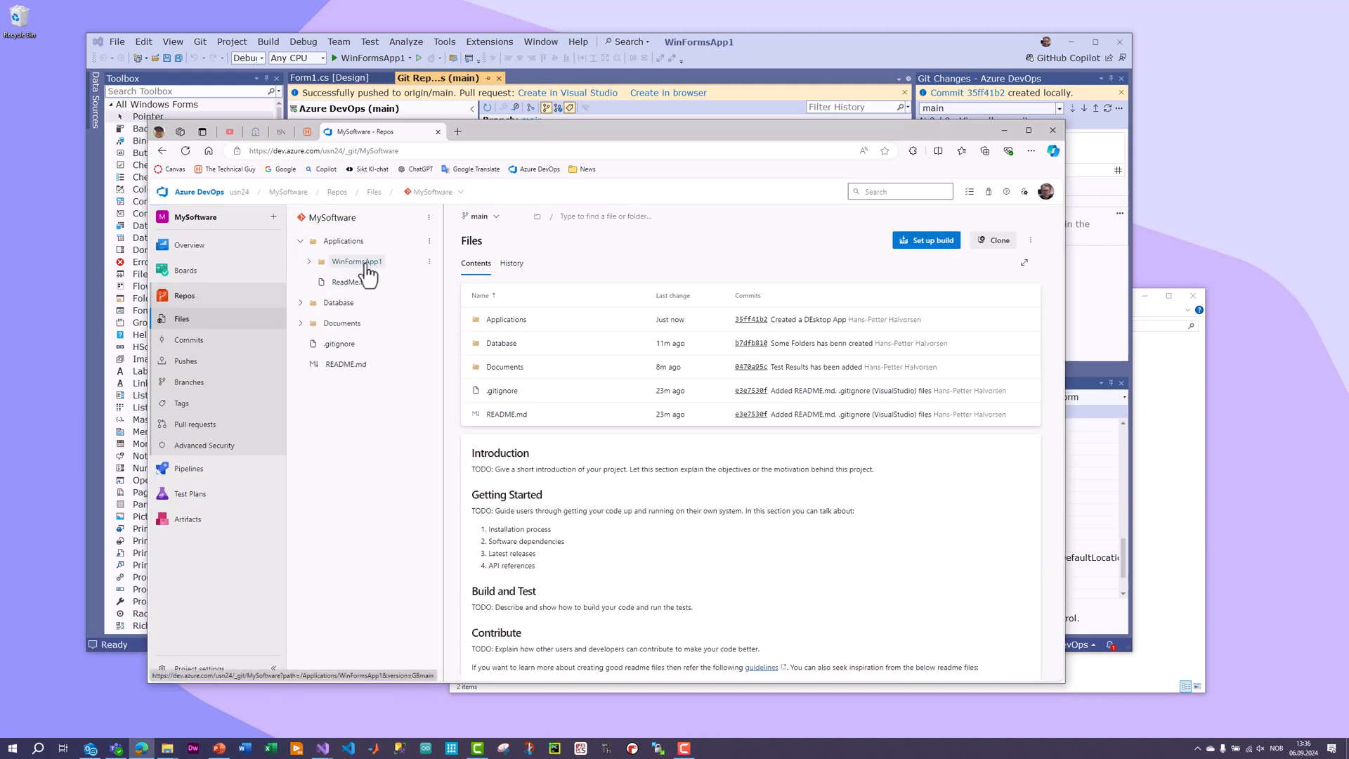
{"action": "left_click", "coordinate": [309, 262]}
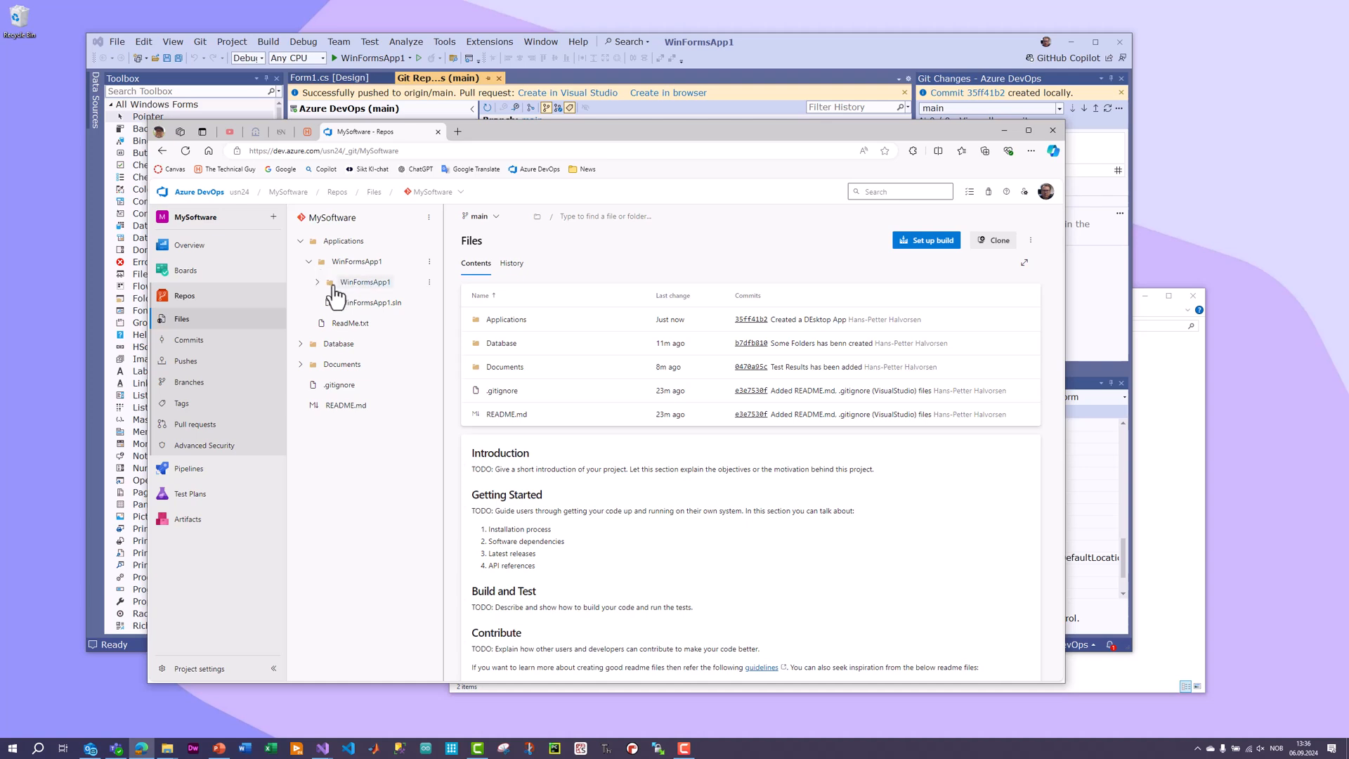
{"action": "left_click", "coordinate": [317, 282]}
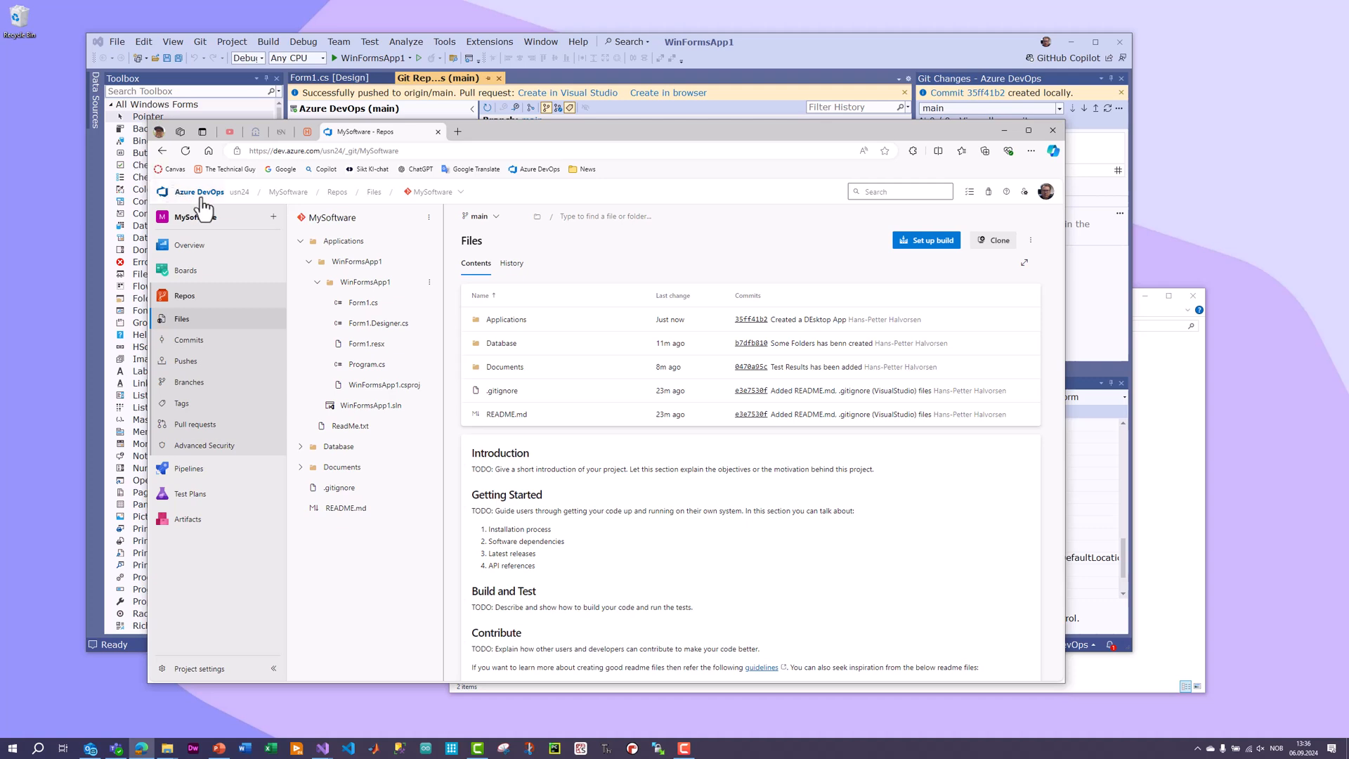
Switch to File Explorer and examine the inner WinFormsApp1 project folder inside Applications for comparison with the repository.
{"action": "left_click", "coordinate": [1173, 423]}
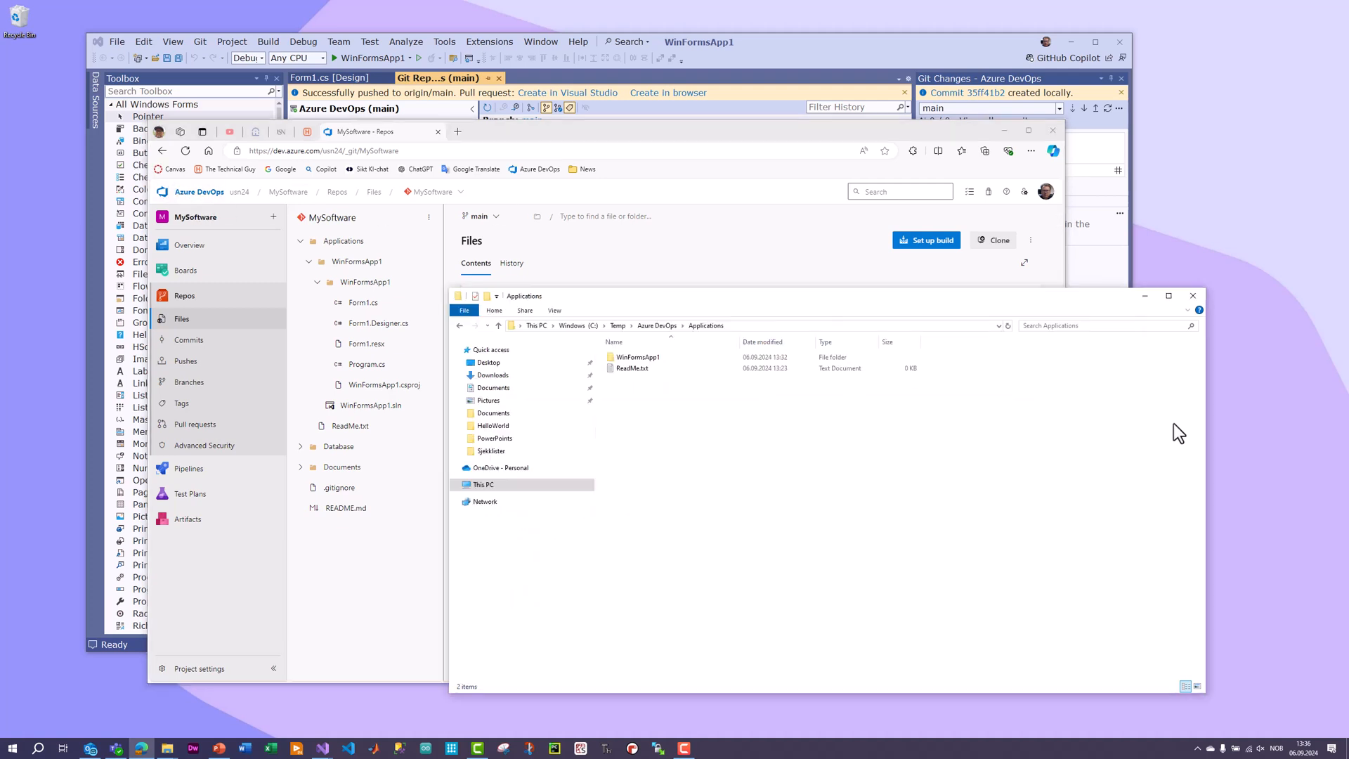
{"action": "left_click_drag", "start_coordinate": [941, 295], "coordinate": [929, 262]}
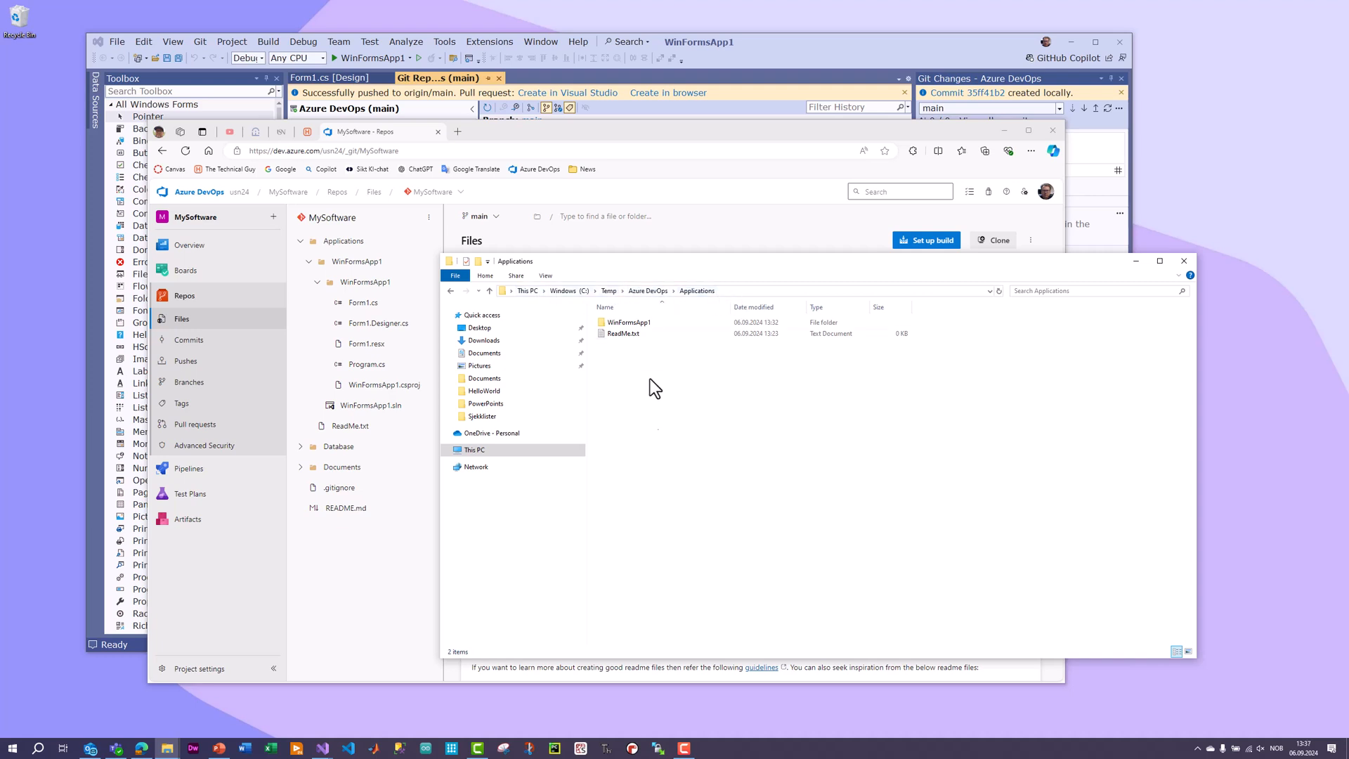
{"action": "double_click", "coordinate": [627, 322]}
{"action": "double_click", "coordinate": [629, 323]}
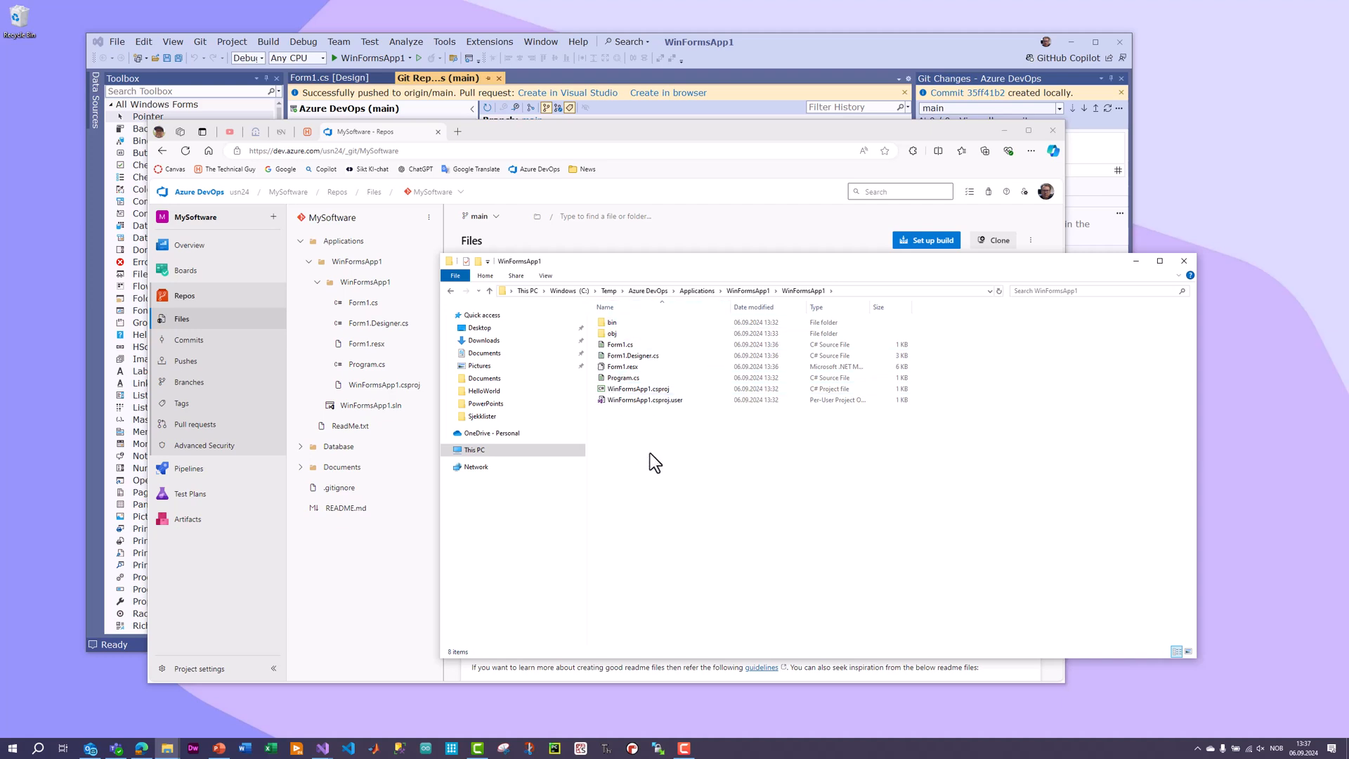
{"action": "left_click_drag", "start_coordinate": [910, 264], "coordinate": [943, 285]}
Return to Form1's designer in Visual Studio, place a CheckBox below the text box at about 109, 179, and save the form.
{"action": "left_click", "coordinate": [808, 44]}
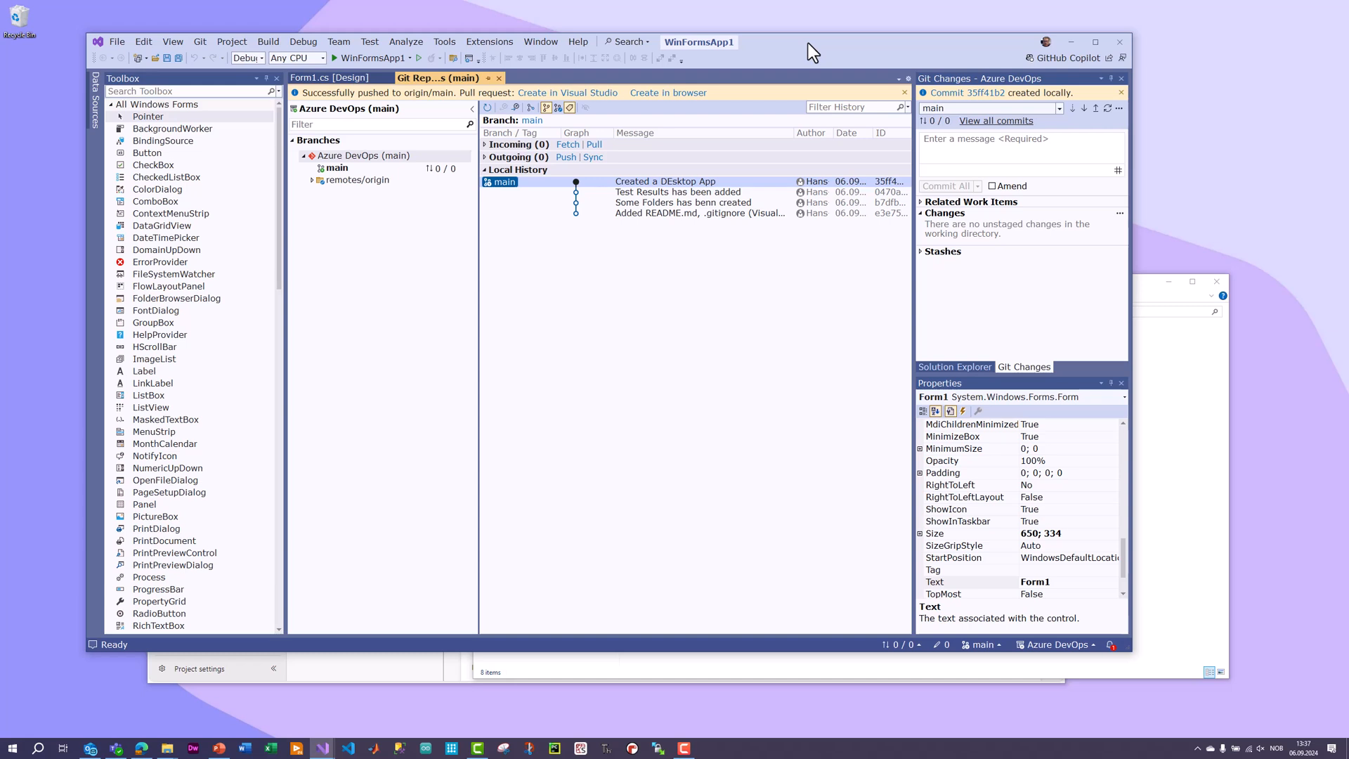
{"action": "key", "text": "ctrl+Tab"}
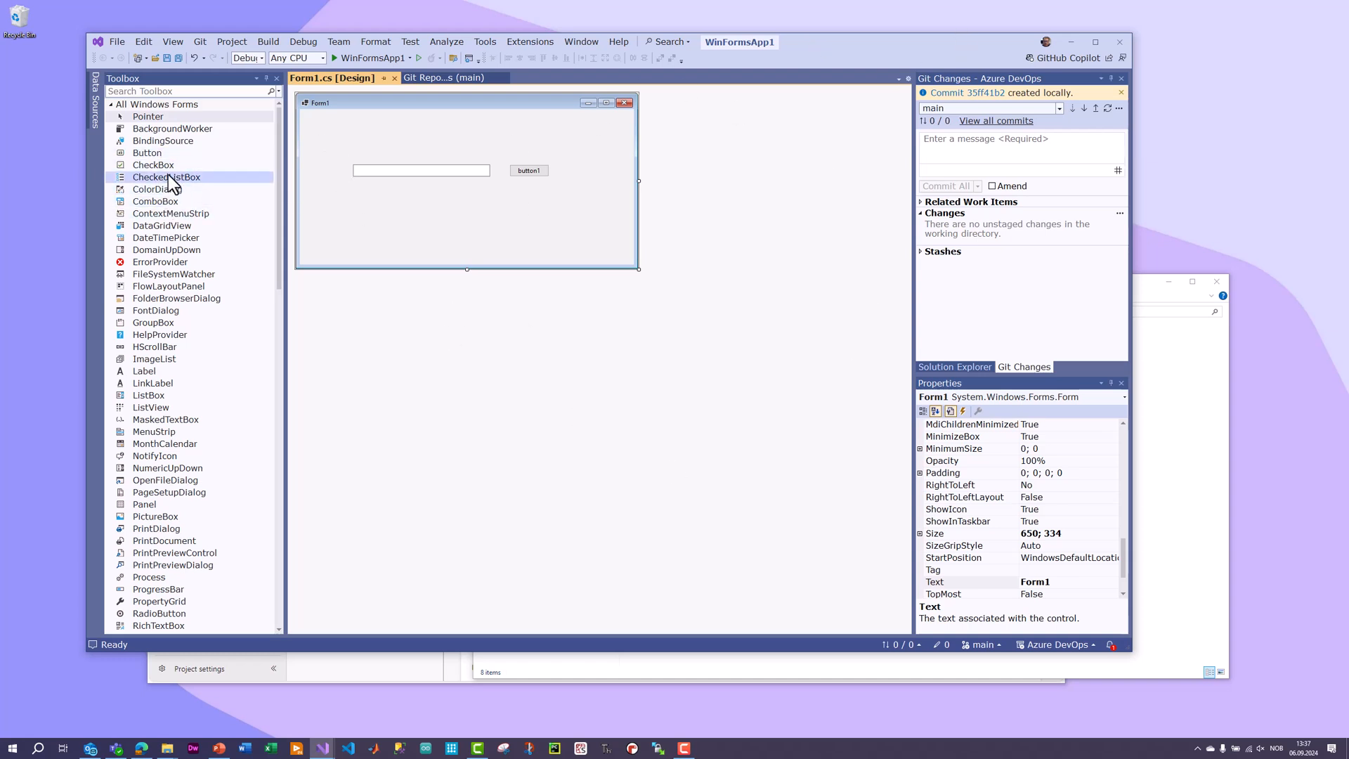
{"action": "left_click_drag", "start_coordinate": [153, 166], "coordinate": [361, 208]}
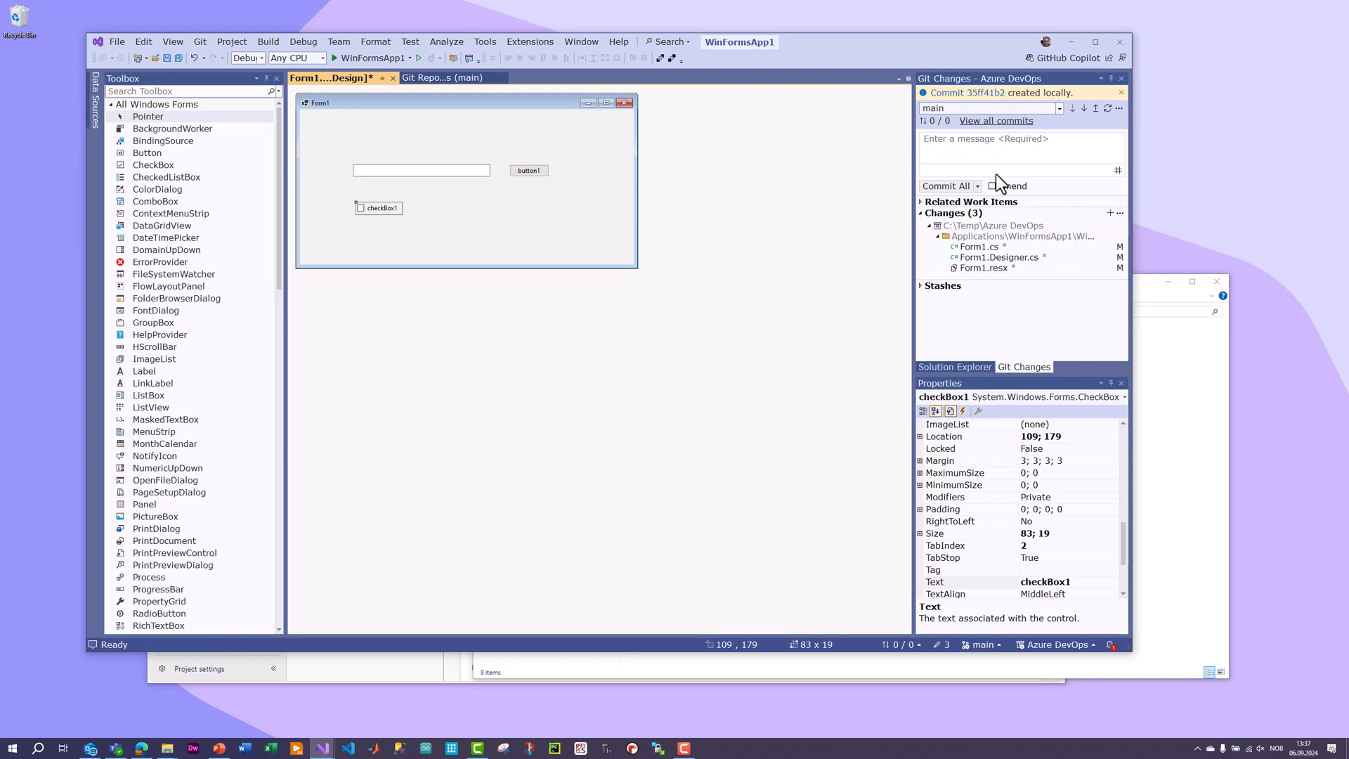
{"action": "key", "text": "ctrl+s"}
{"action": "left_click", "coordinate": [465, 106]}
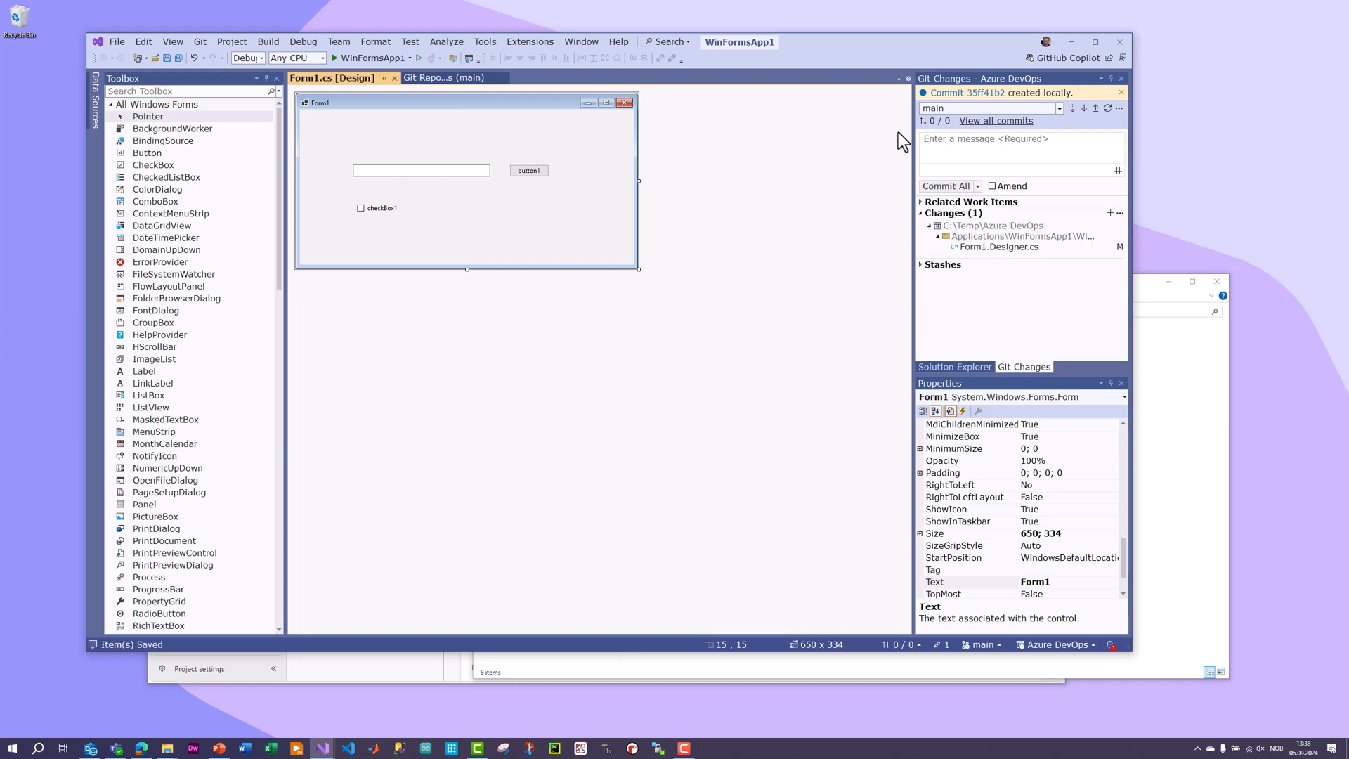
Commit all changes with the message "App has been updated with a checkbox".
{"action": "left_click", "coordinate": [968, 145]}
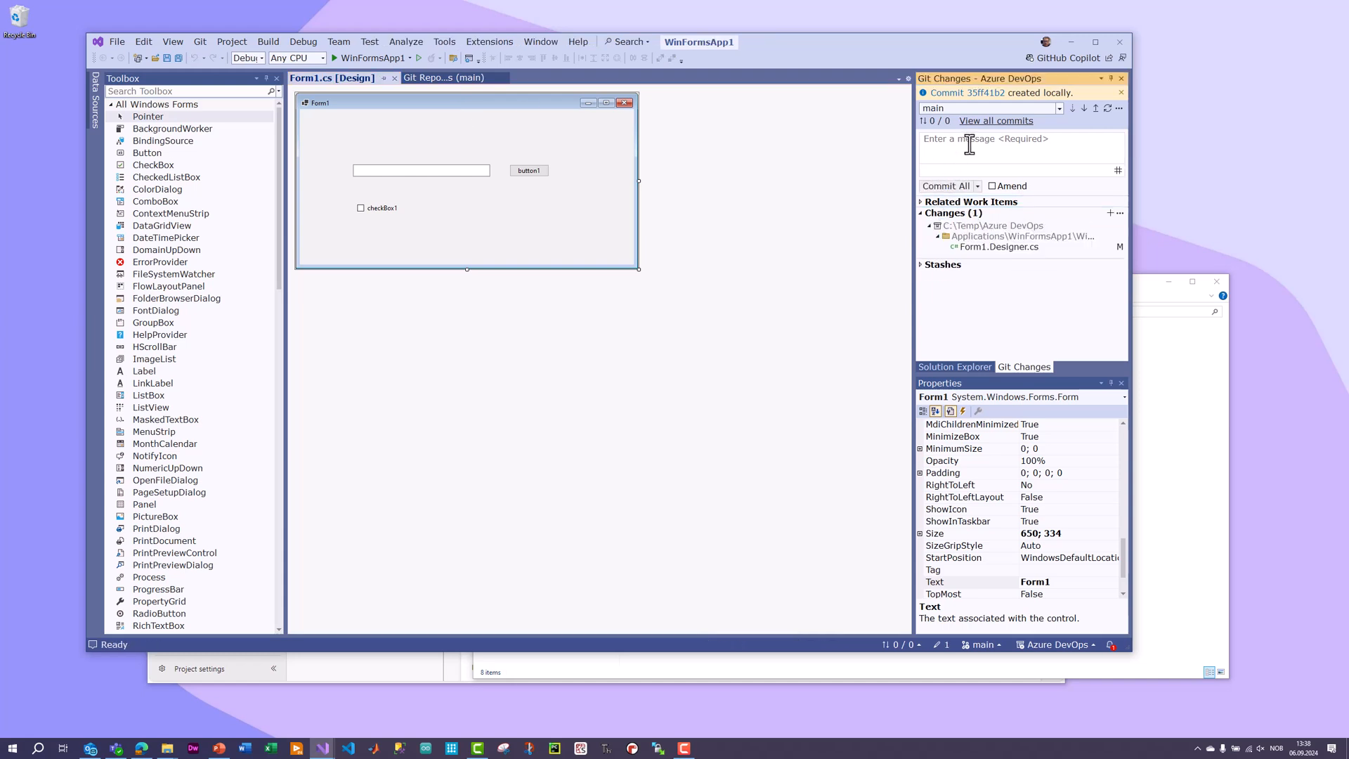
{"action": "type", "text": "App has been updated with a checkbox"}
{"action": "left_click", "coordinate": [926, 187]}
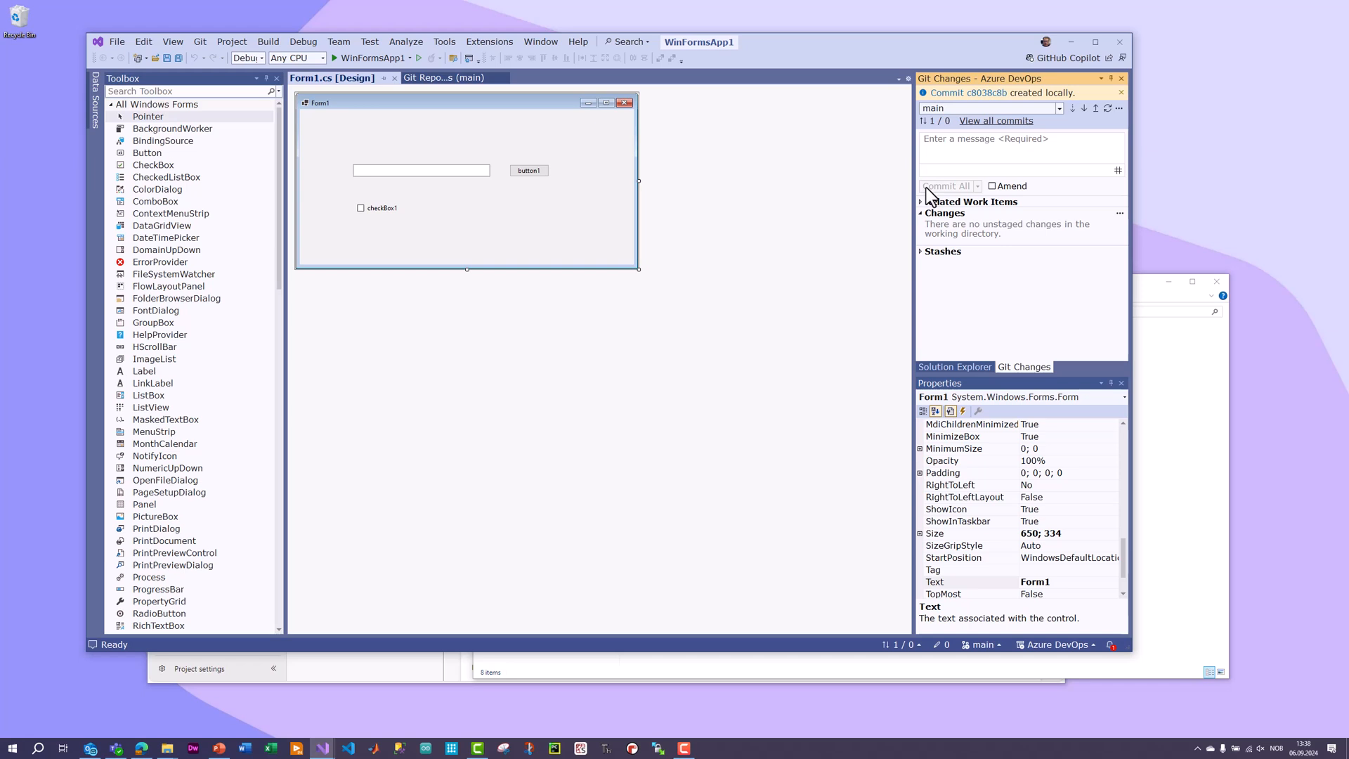
Review the outgoing commit "App has been updated with a checkbox" in the Git repository view and push it to the remote.
{"action": "left_click", "coordinate": [455, 76]}
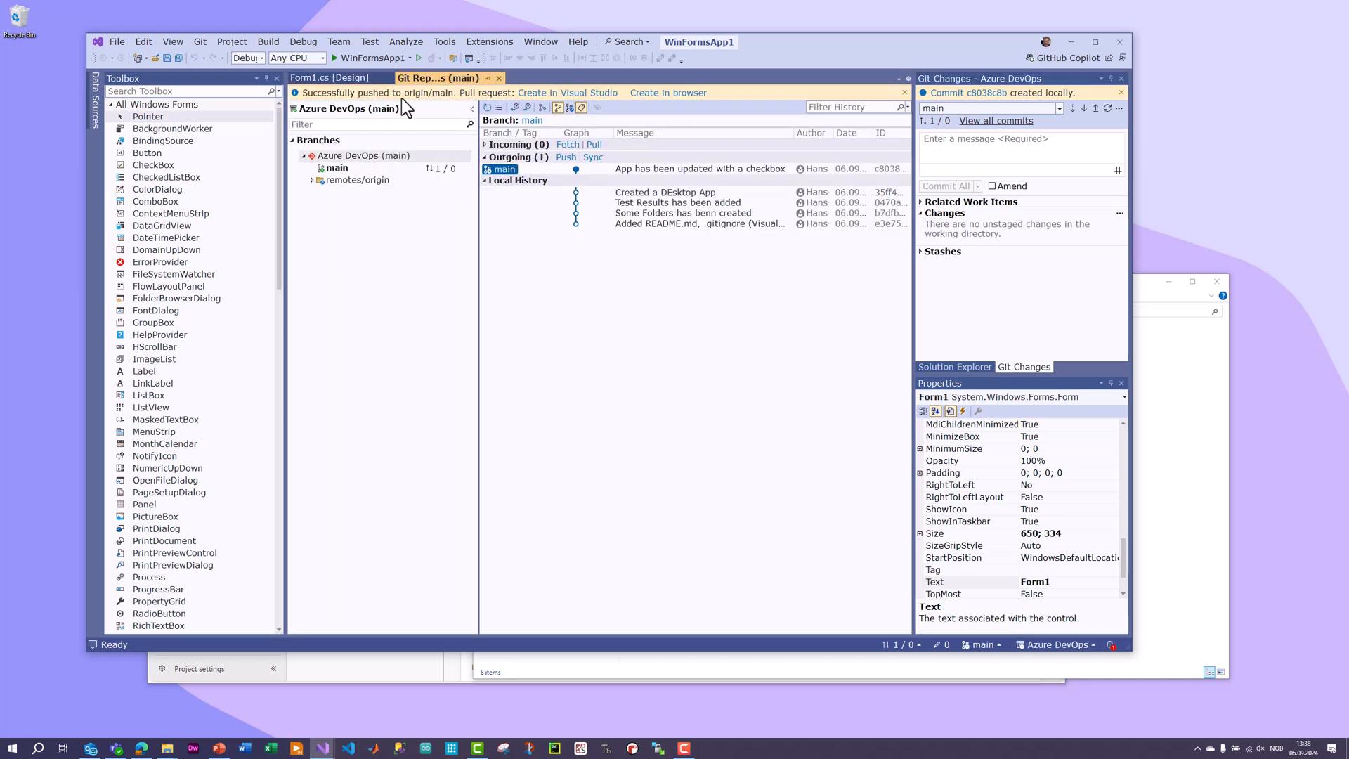
{"action": "left_click", "coordinate": [484, 156]}
{"action": "left_click", "coordinate": [484, 157]}
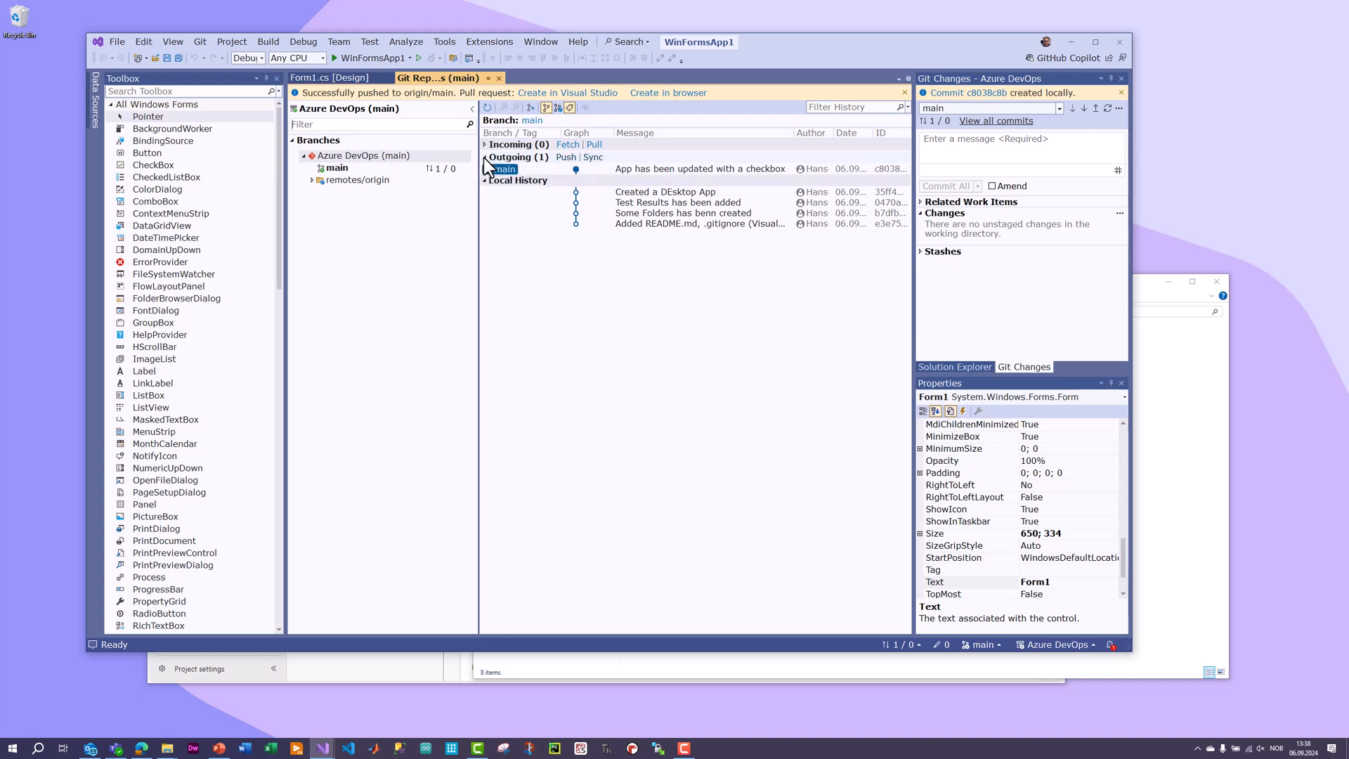
{"action": "left_click", "coordinate": [565, 159]}
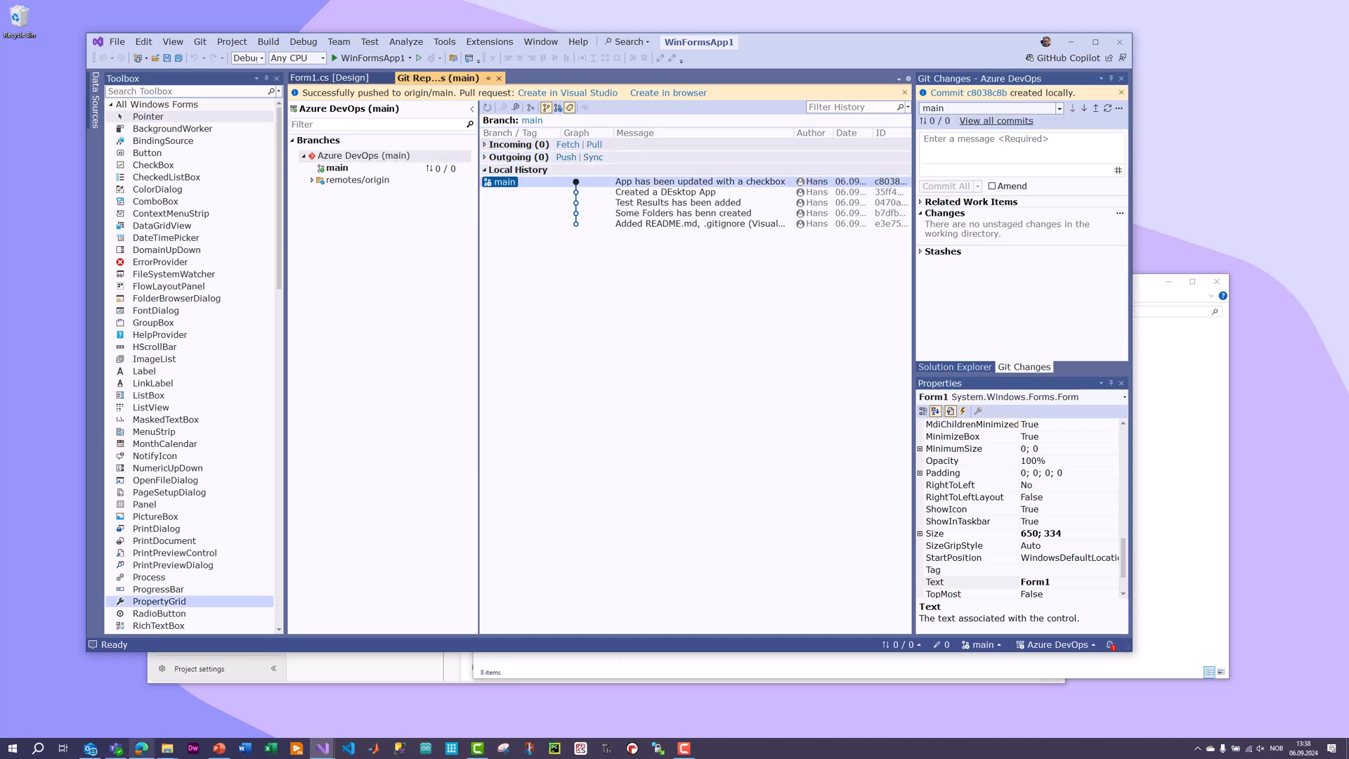
Switch to Azure DevOps in the browser, check the reloaded Applications and WinFormsApp1 folders, and view the repository's commit history.
{"action": "left_click", "coordinate": [141, 749]}
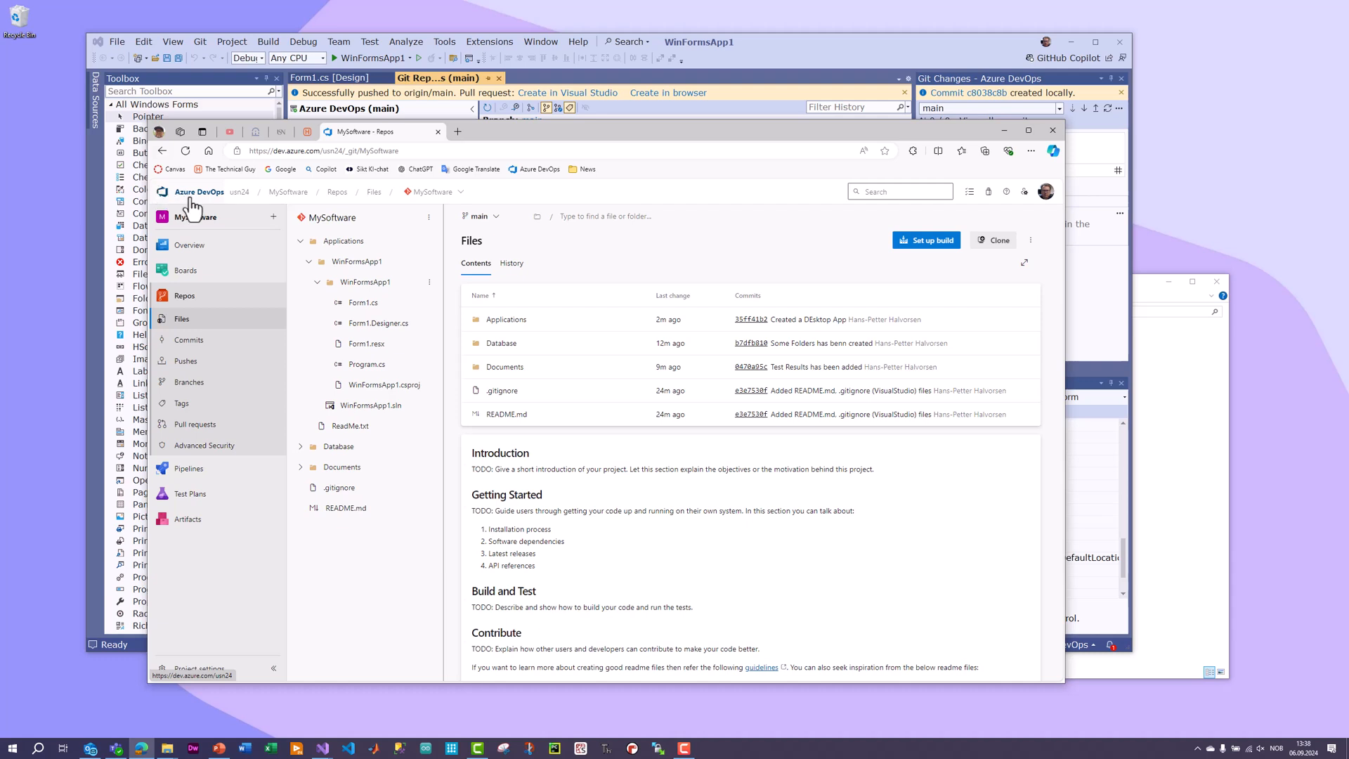
{"action": "left_click", "coordinate": [182, 317]}
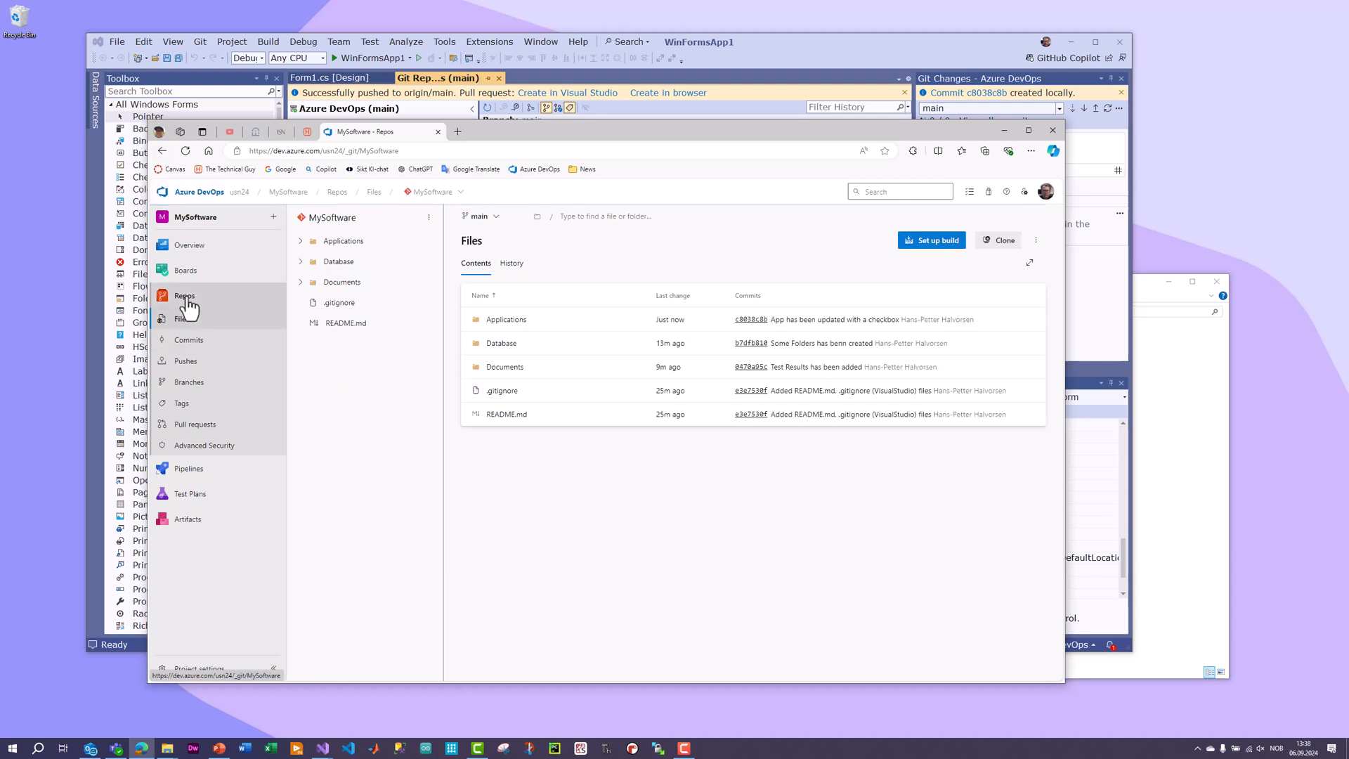
{"action": "left_click", "coordinate": [300, 241]}
{"action": "left_click", "coordinate": [310, 263]}
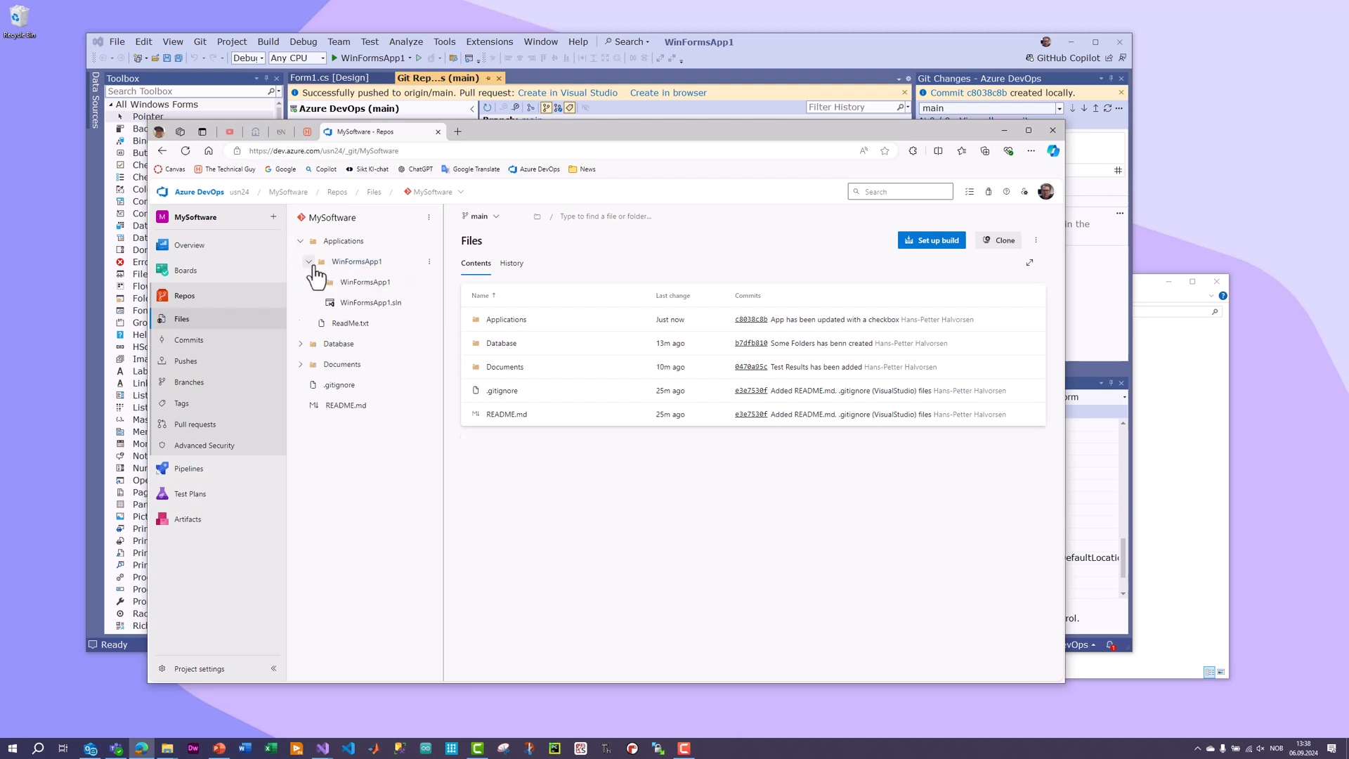
{"action": "left_click", "coordinate": [189, 340]}
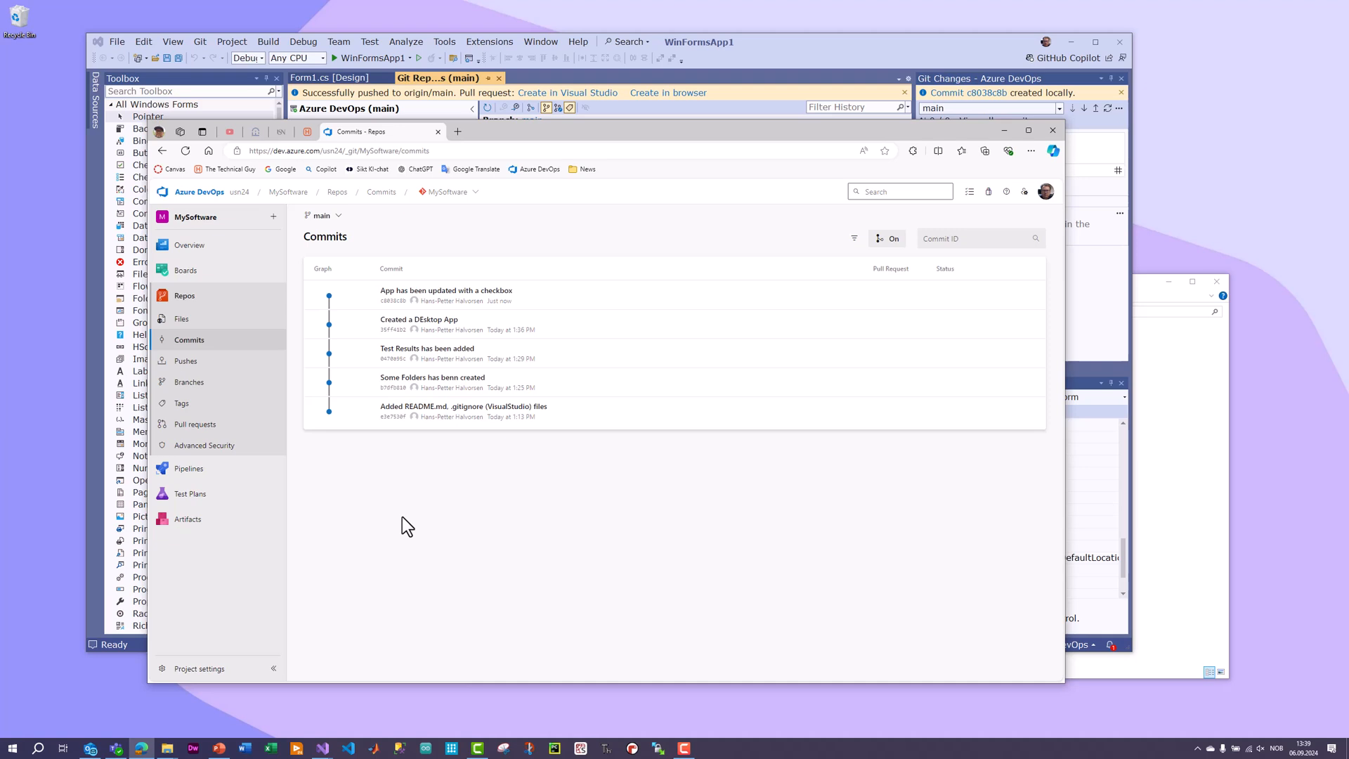
{"action": "key", "text": "alt+Tab"}
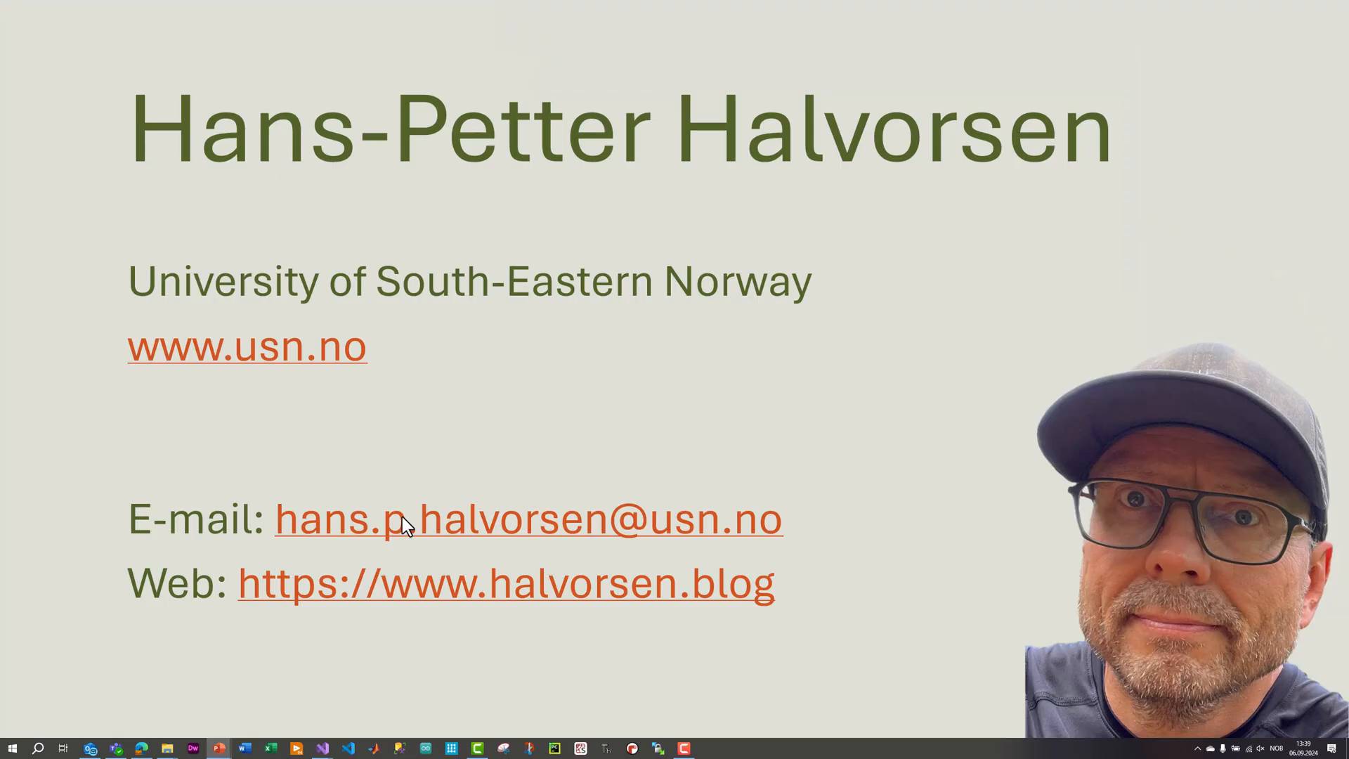